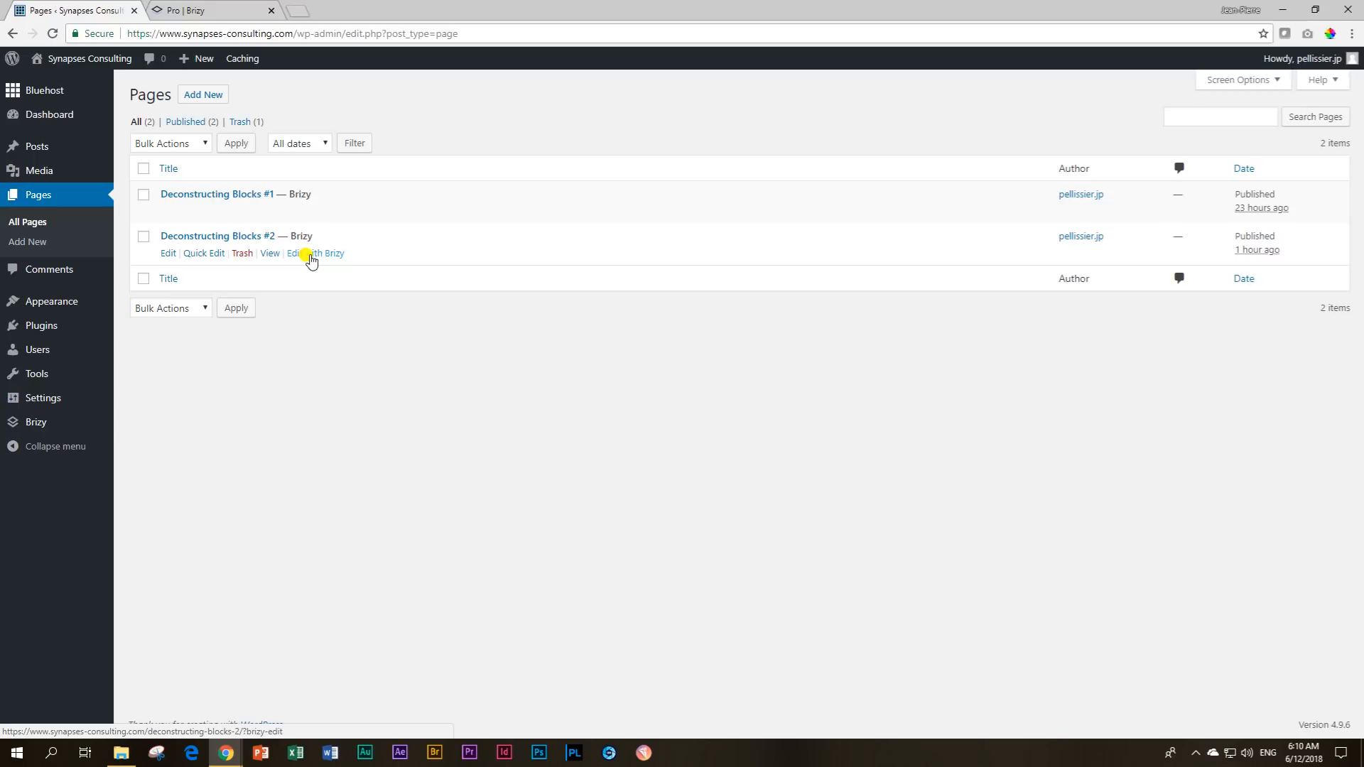
Open the Deconstructing Blocks #2 page for editing with Brizy.
{"action": "left_click", "coordinate": [310, 257]}
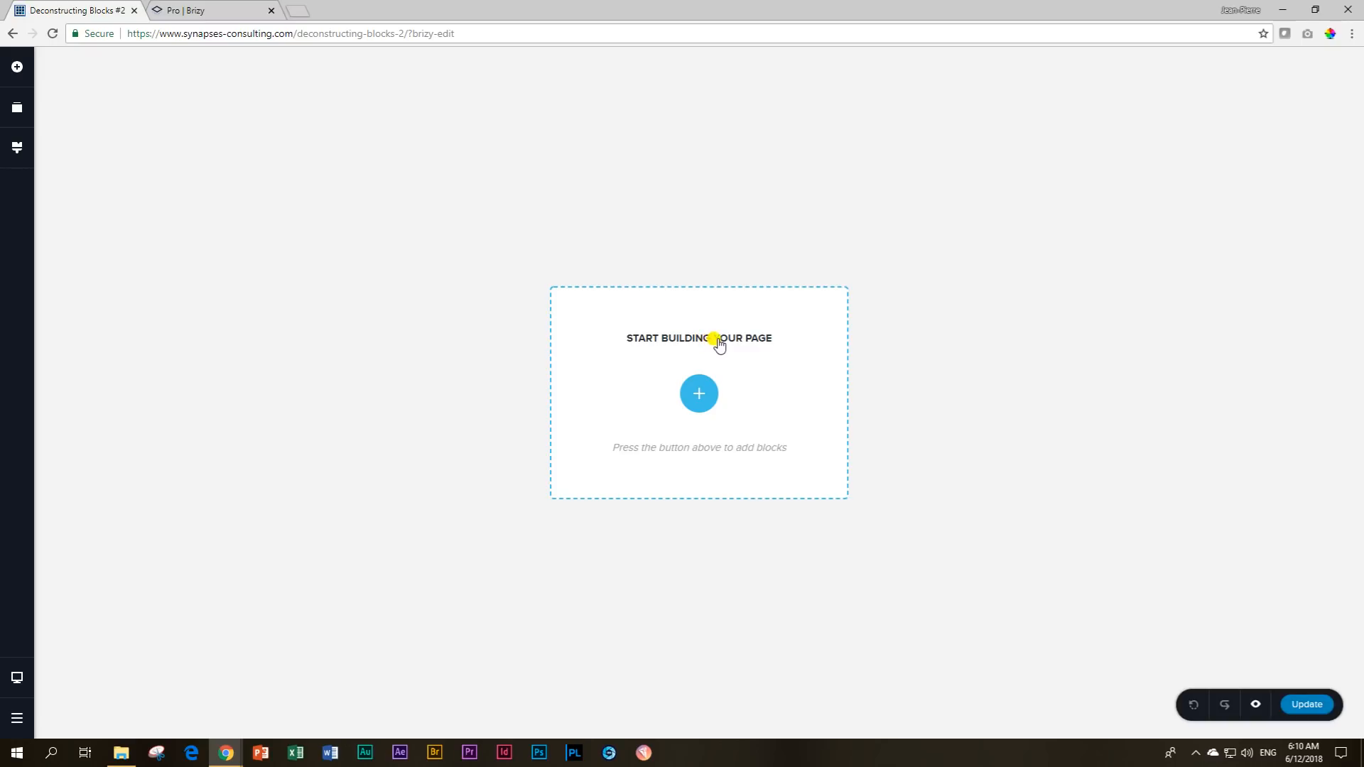
Add a blank block to the page and delete its two-column row.
{"action": "left_click", "coordinate": [699, 394]}
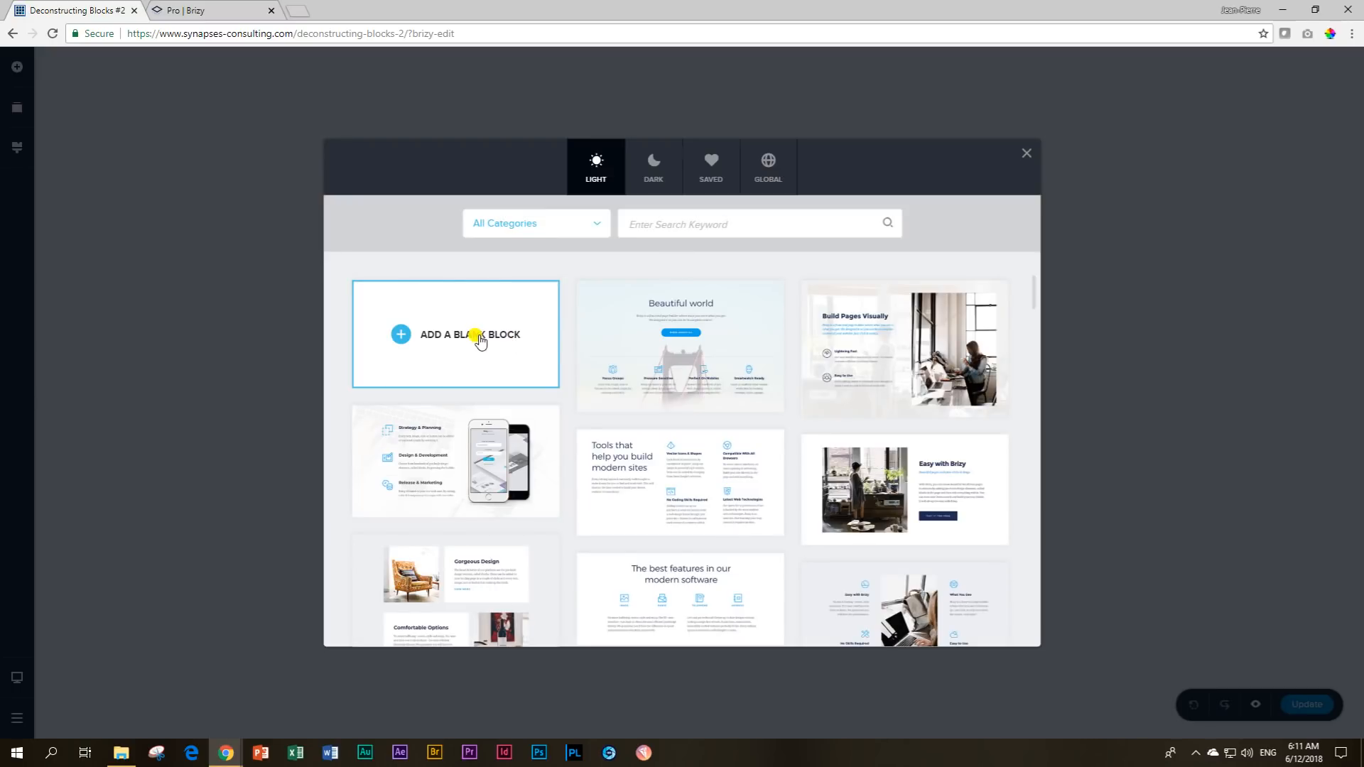
{"action": "left_click", "coordinate": [479, 342]}
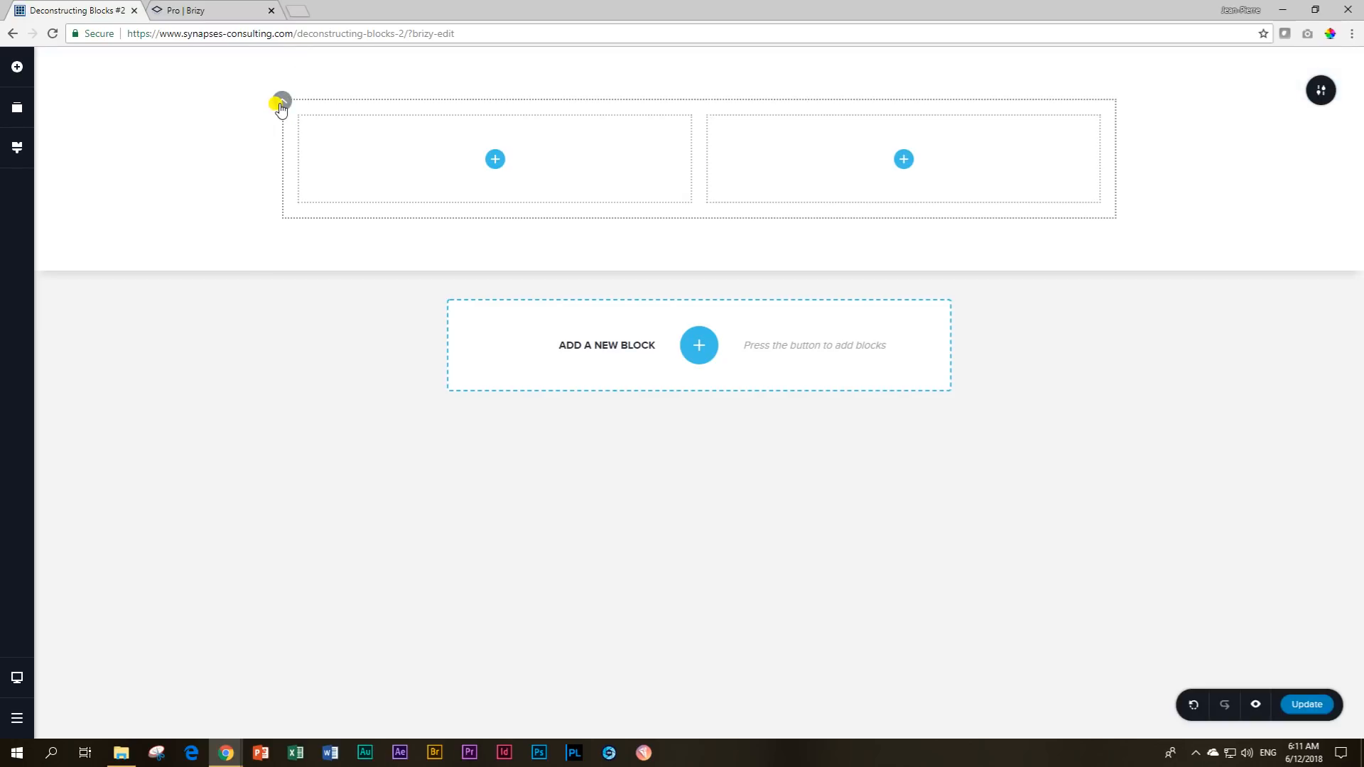
{"action": "left_click", "coordinate": [281, 107]}
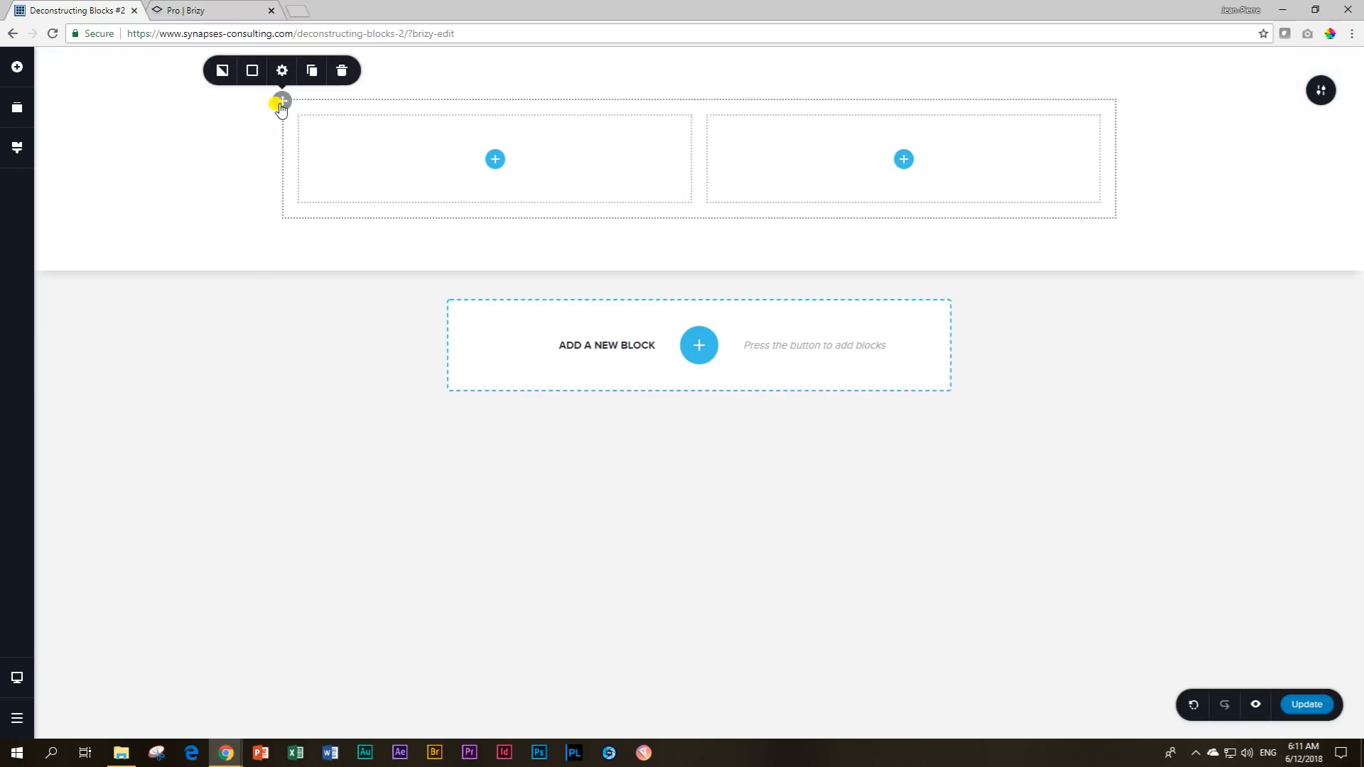
{"action": "left_click", "coordinate": [339, 72]}
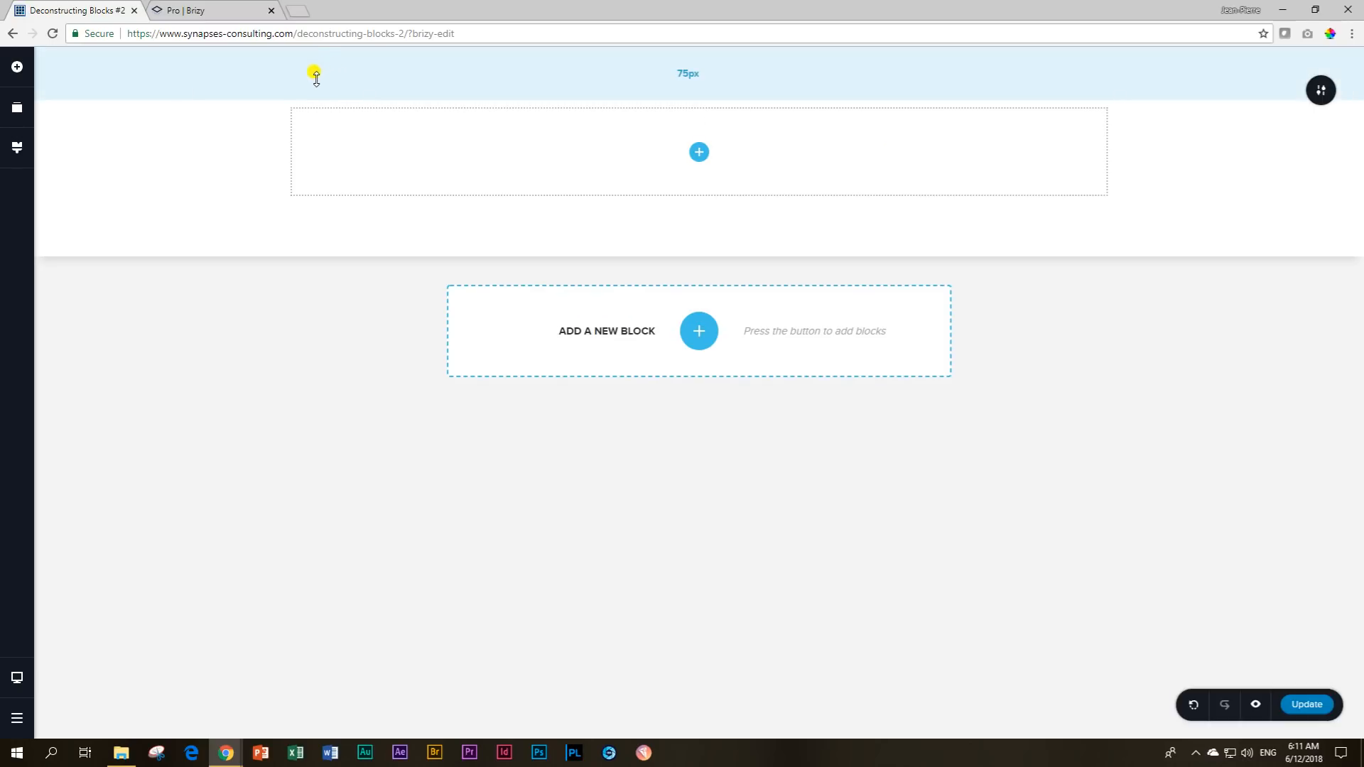
Place a text element in the blank block and examine its gap, padding and margin settings.
{"action": "left_click", "coordinate": [19, 69]}
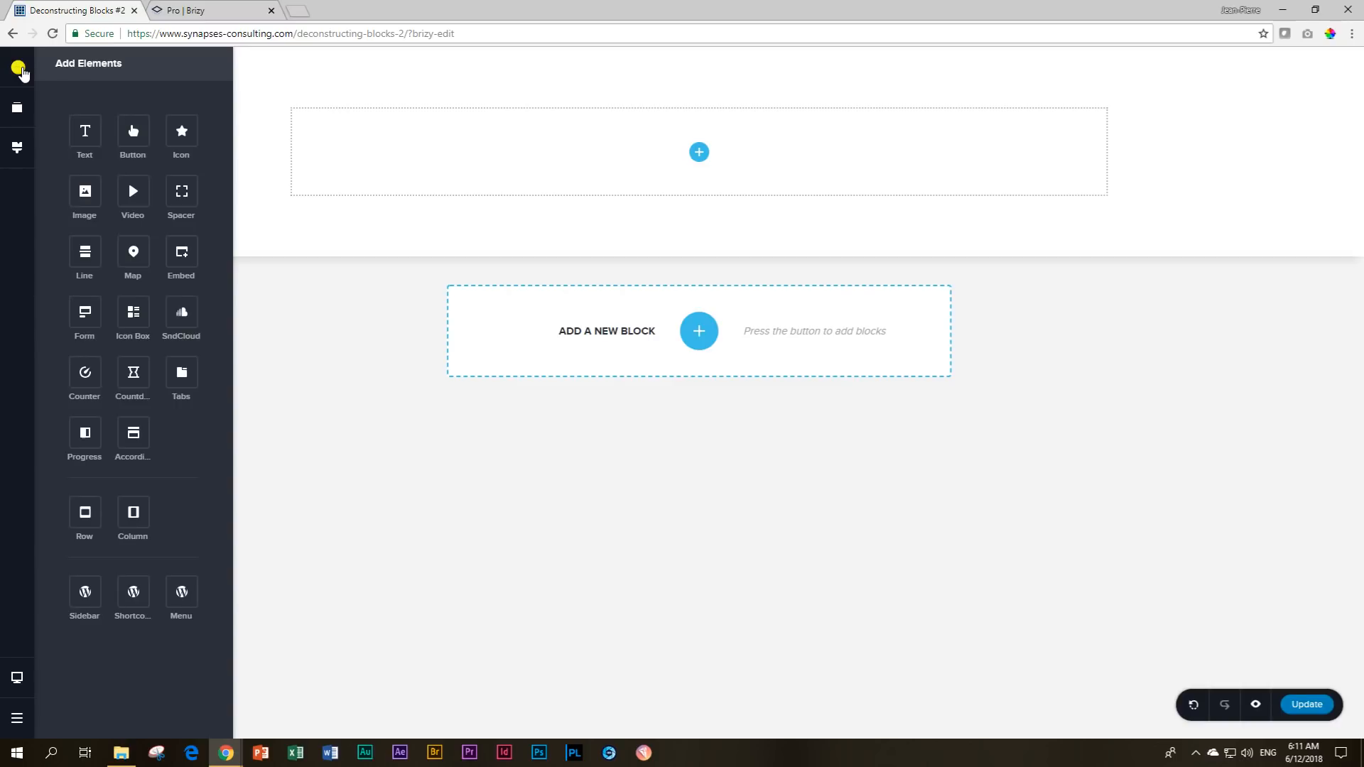
{"action": "left_click_drag", "start_coordinate": [85, 131], "coordinate": [697, 144]}
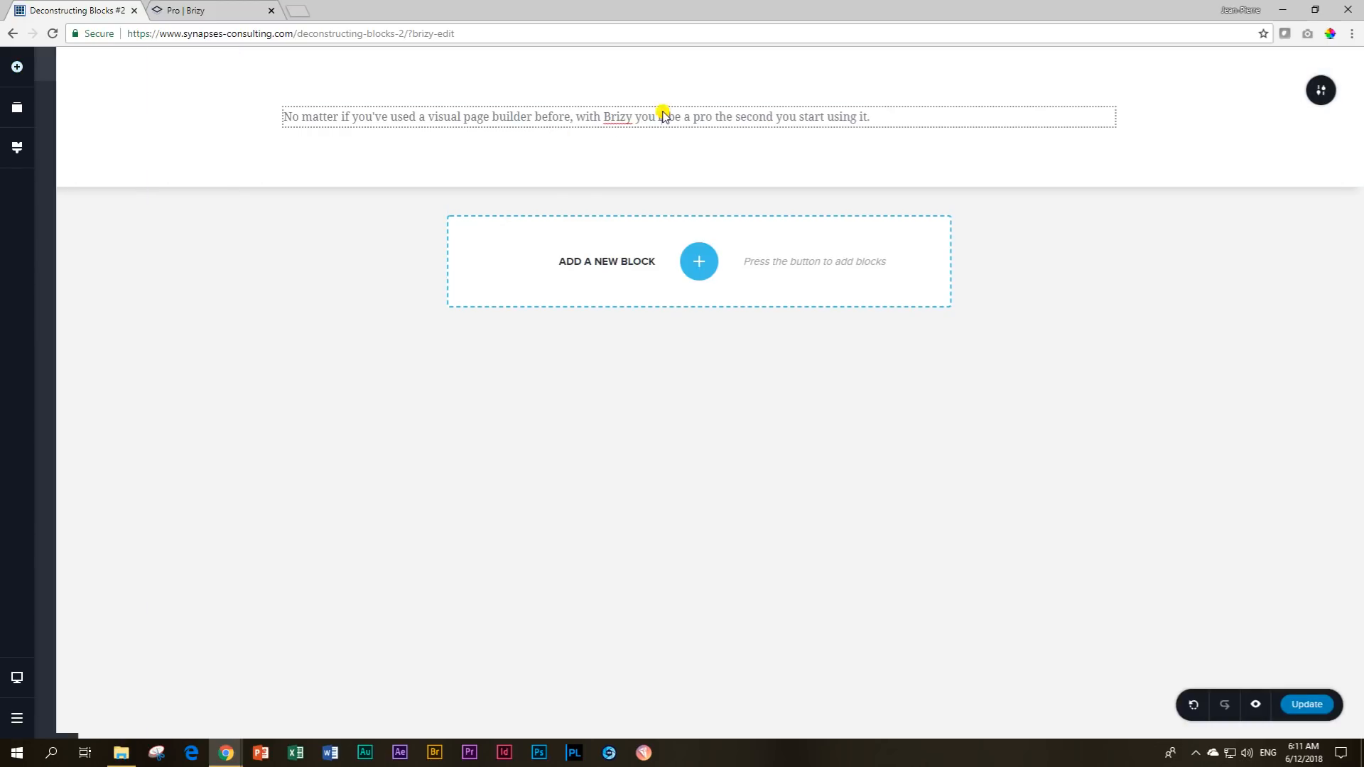
{"action": "left_click", "coordinate": [663, 115]}
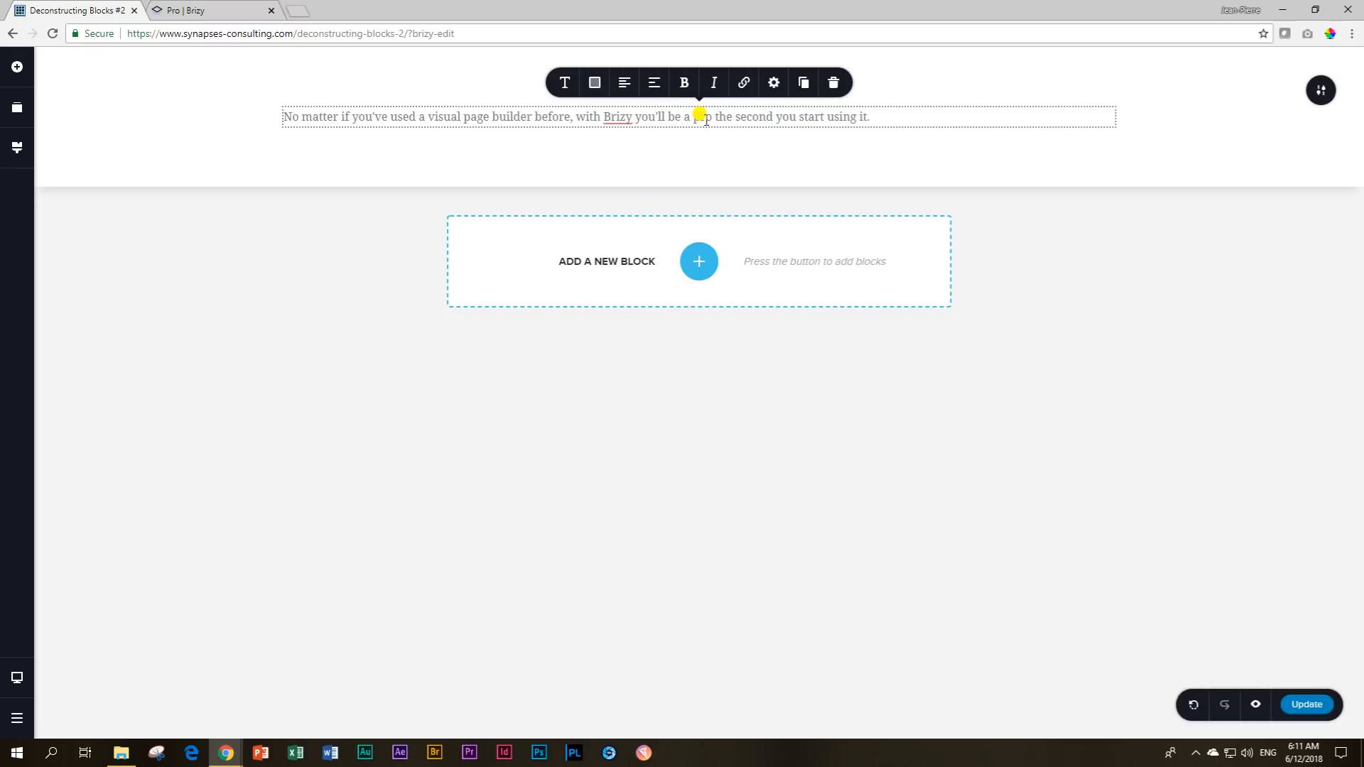
{"action": "left_click", "coordinate": [774, 89]}
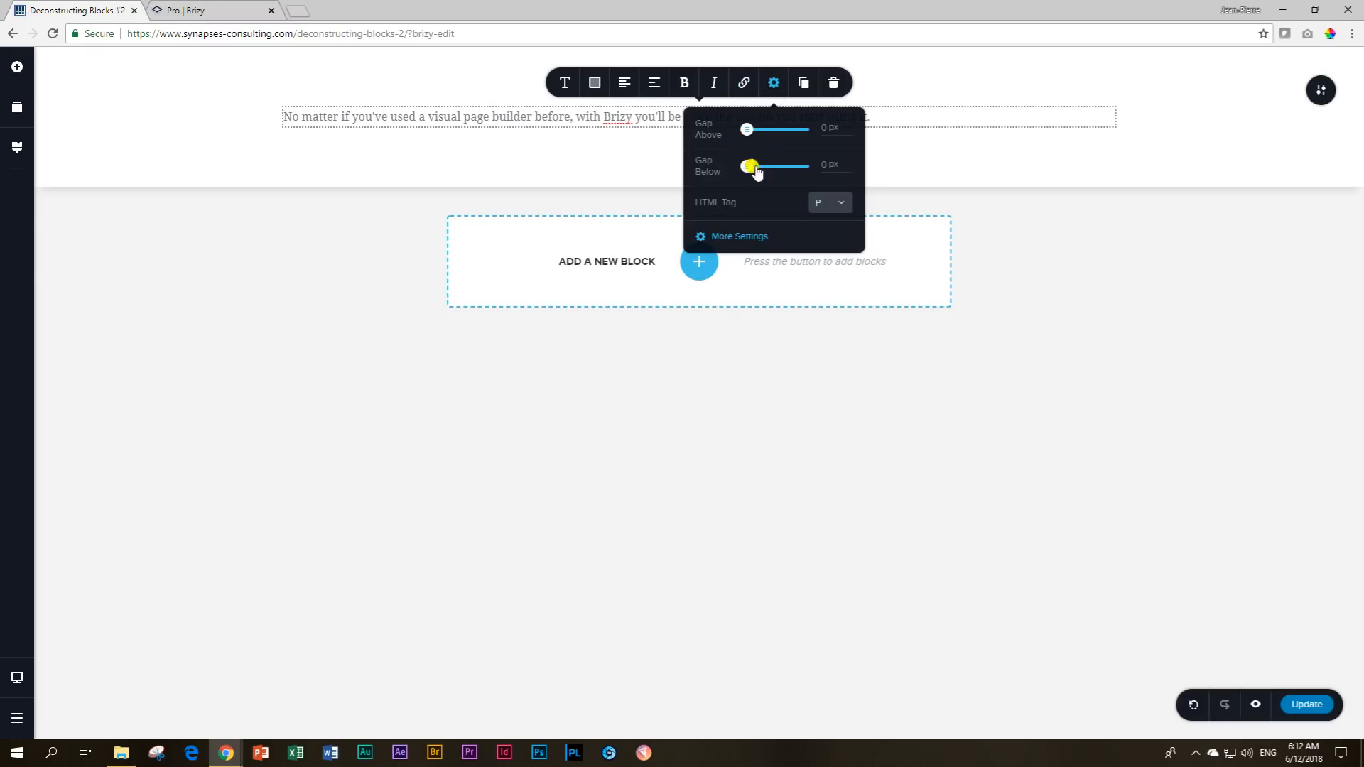
{"action": "left_click", "coordinate": [754, 241]}
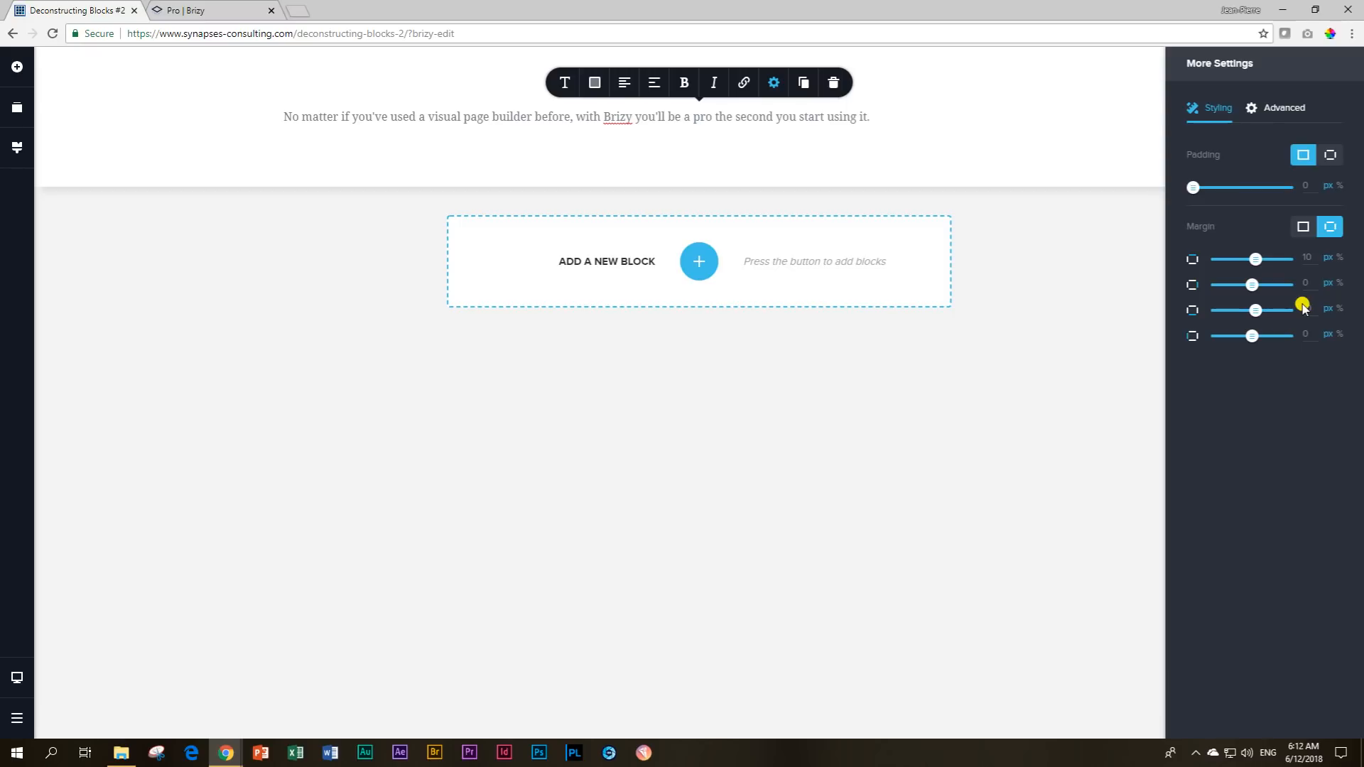
{"action": "left_click", "coordinate": [1027, 243]}
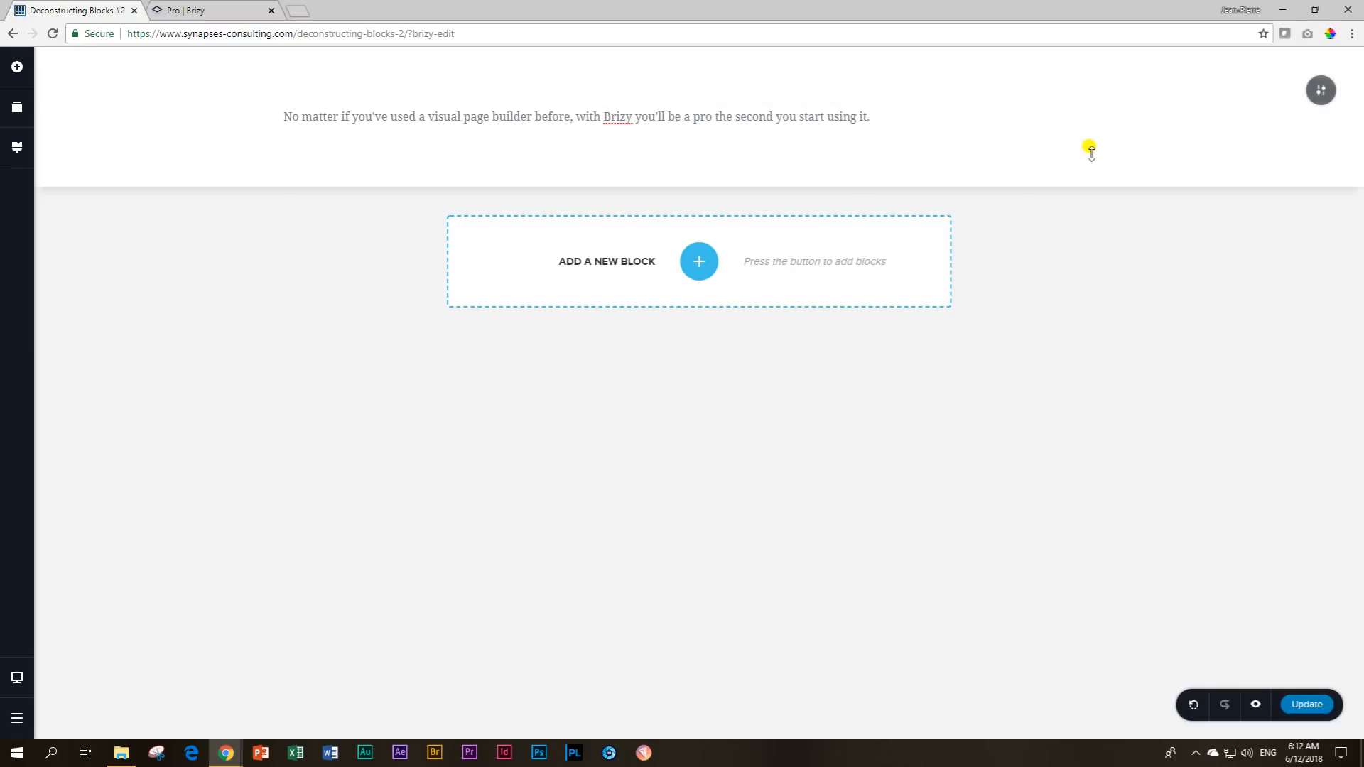
Delete the block containing the text element.
{"action": "mouse_move", "coordinate": [1322, 96]}
{"action": "left_click", "coordinate": [1316, 89]}
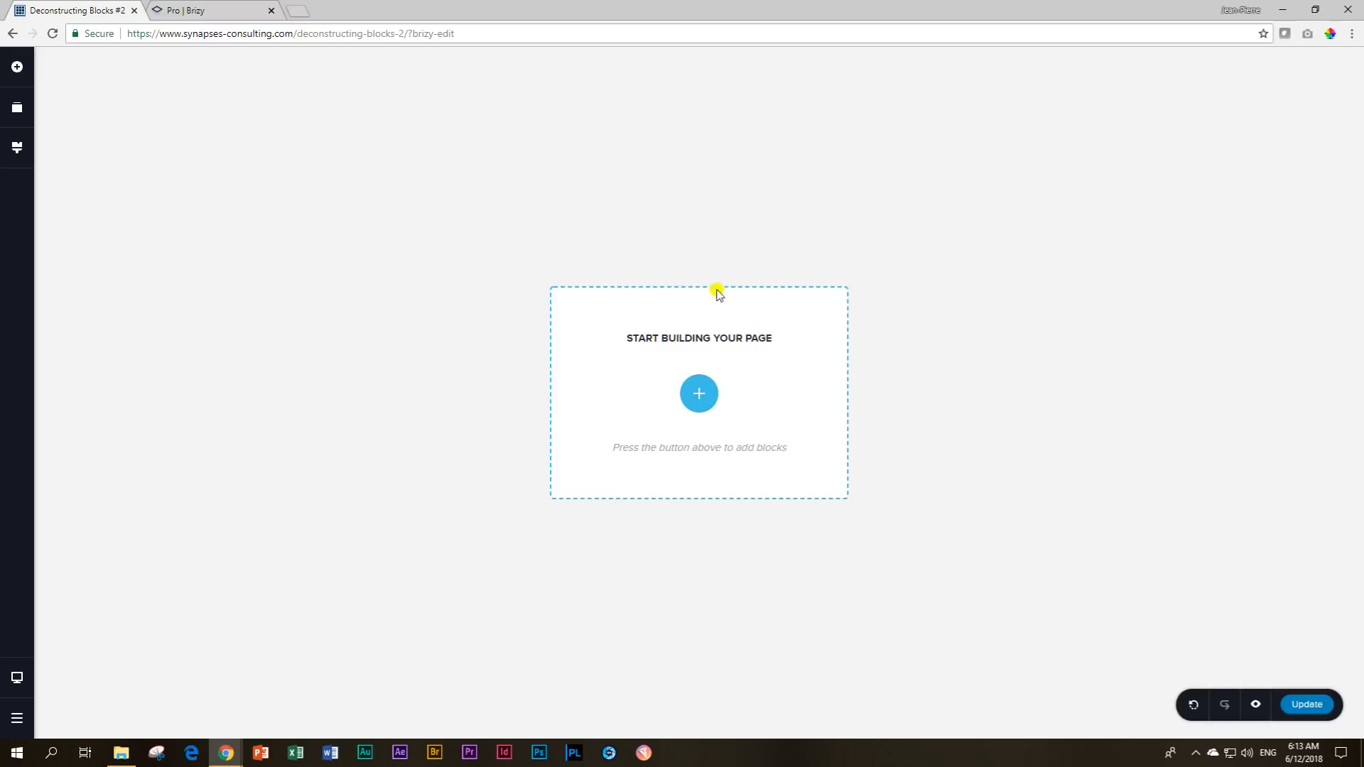
Browse the predesigned blocks and compare their light and dark versions.
{"action": "left_click", "coordinate": [699, 396]}
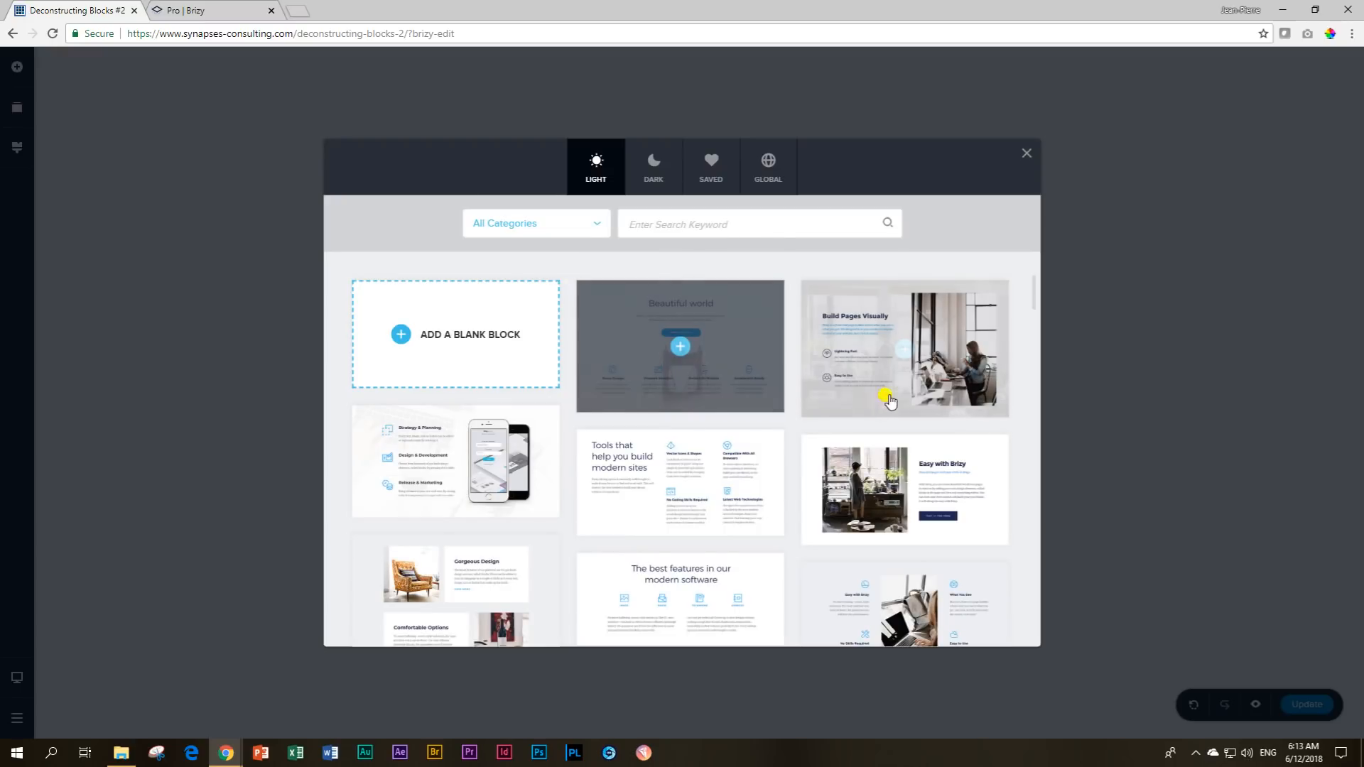
{"action": "left_click", "coordinate": [659, 186]}
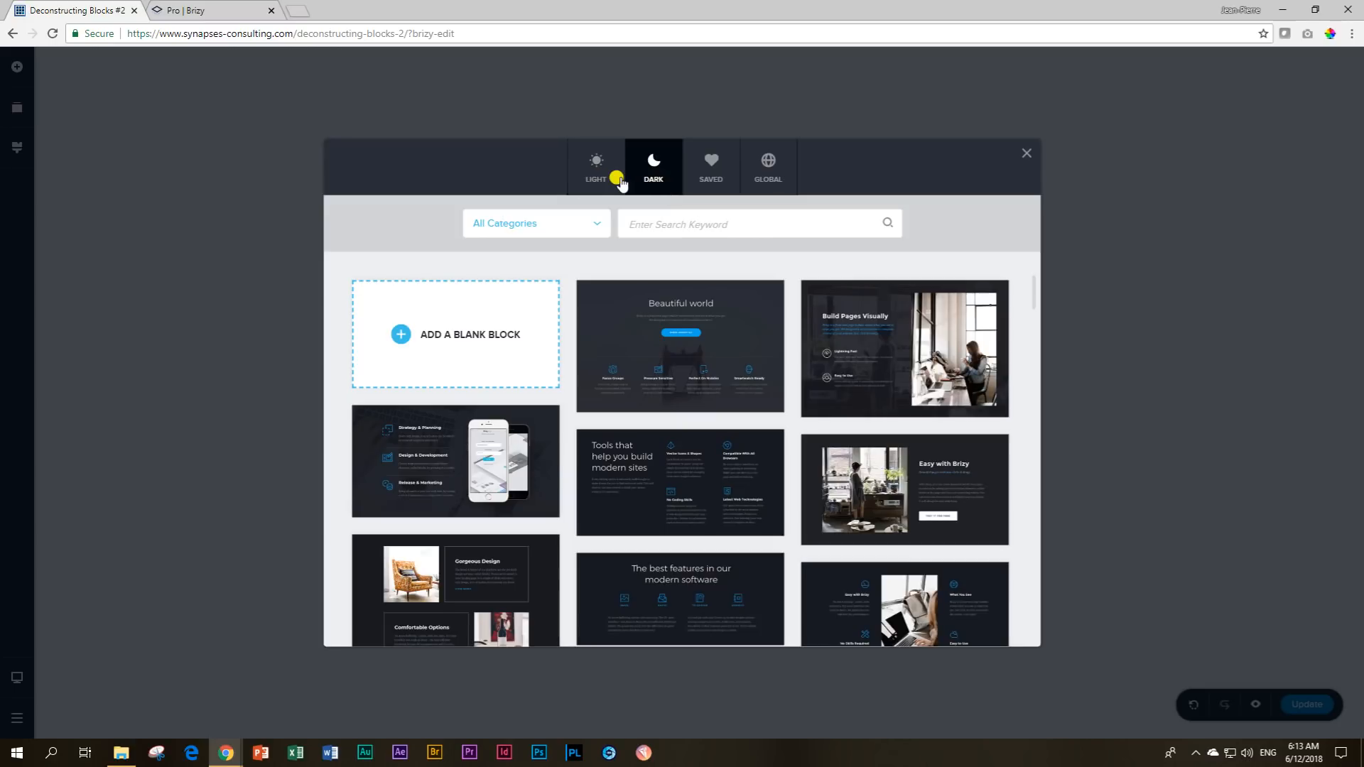
{"action": "left_click", "coordinate": [609, 179]}
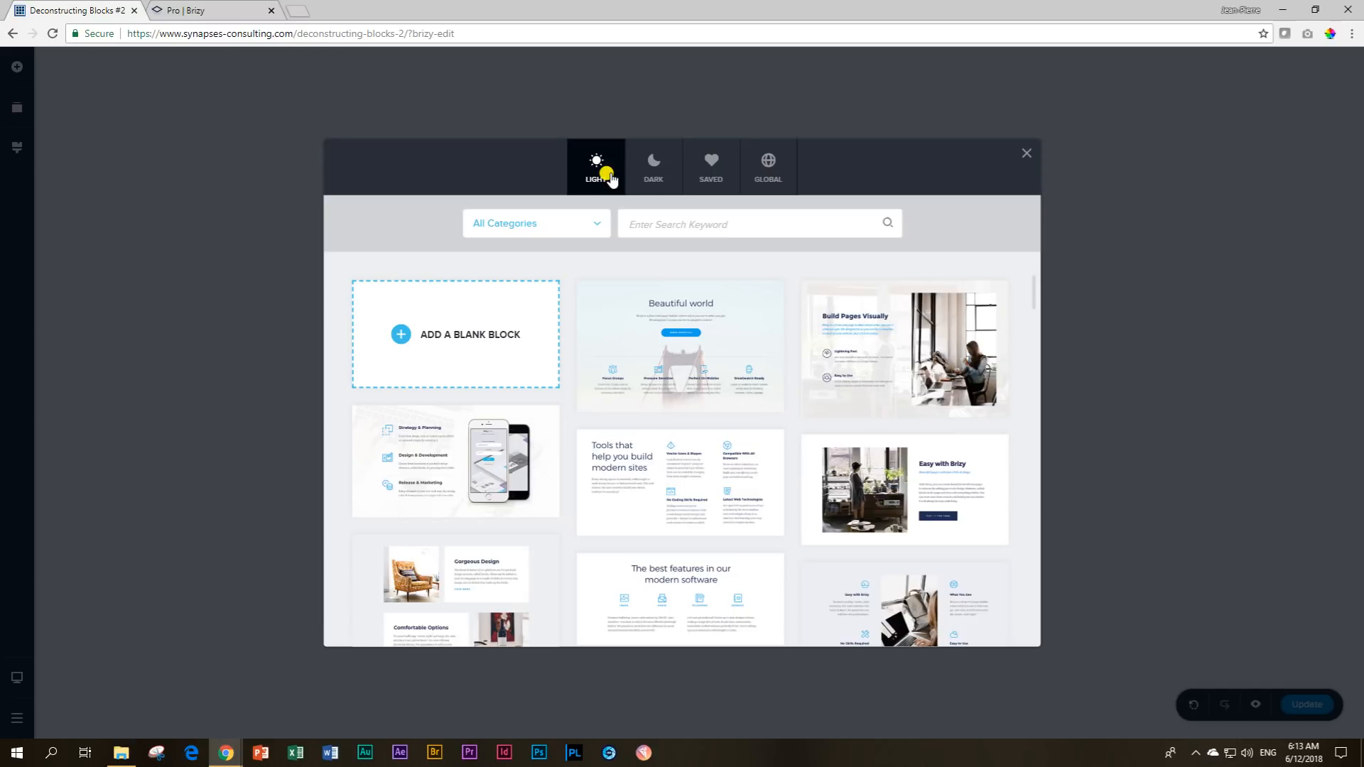
{"action": "left_click", "coordinate": [650, 169]}
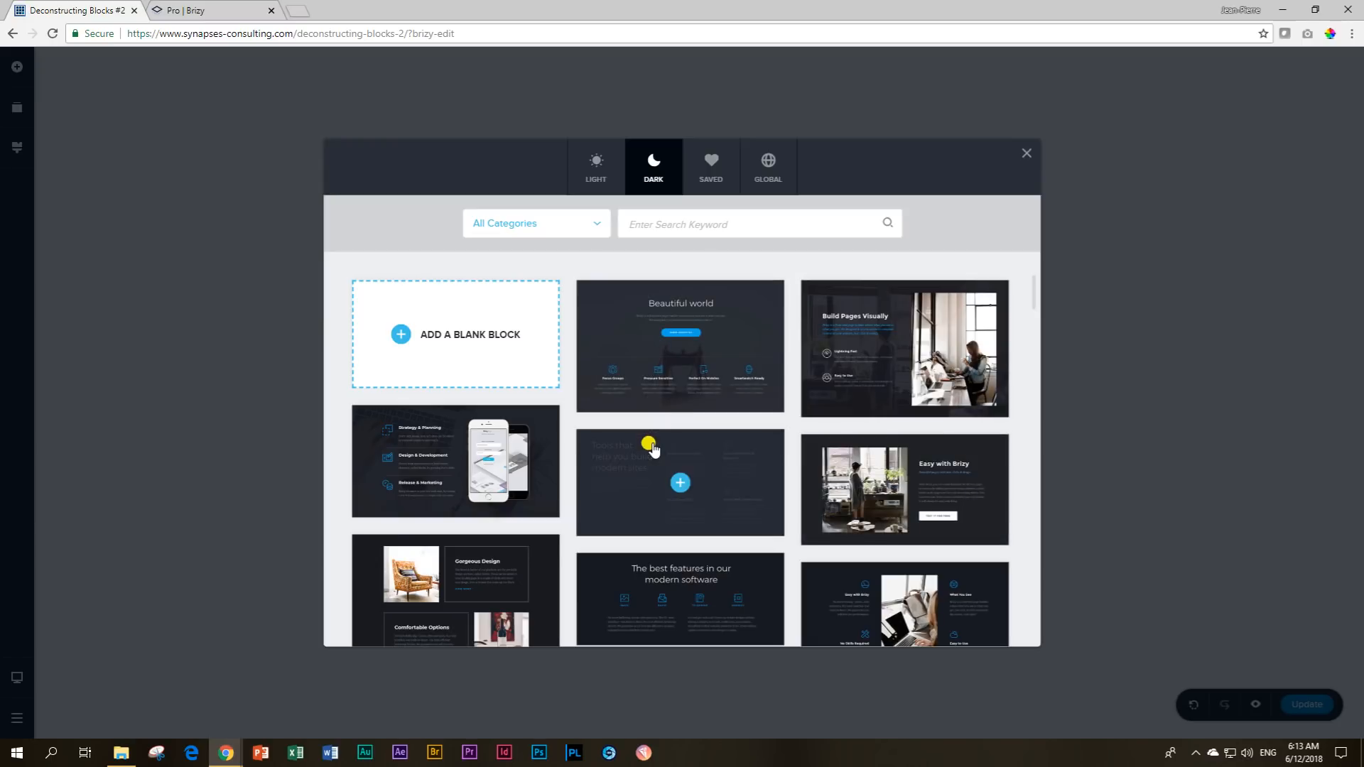
{"action": "left_click", "coordinate": [596, 170]}
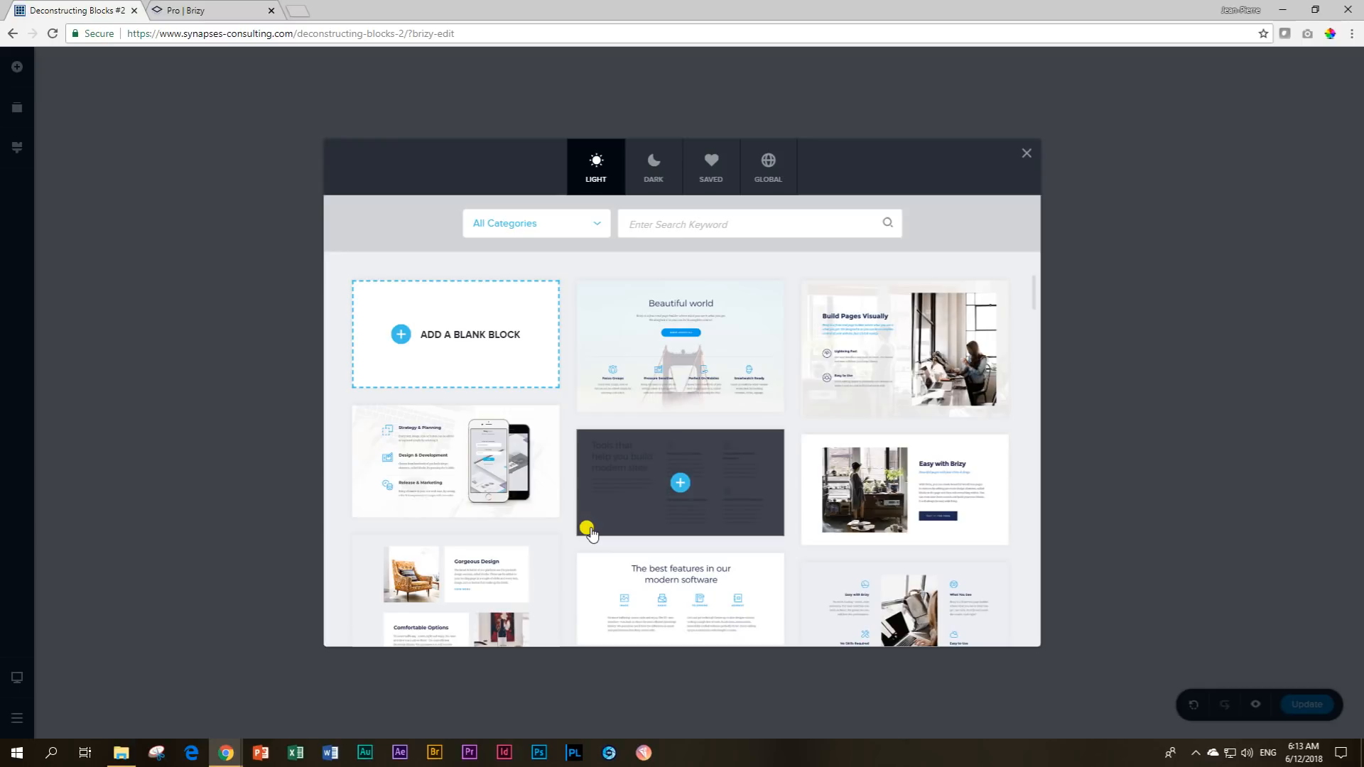
{"action": "left_click", "coordinate": [646, 183]}
{"action": "scroll", "coordinate": [709, 572], "scroll_direction": "down", "scroll_amount": 5}
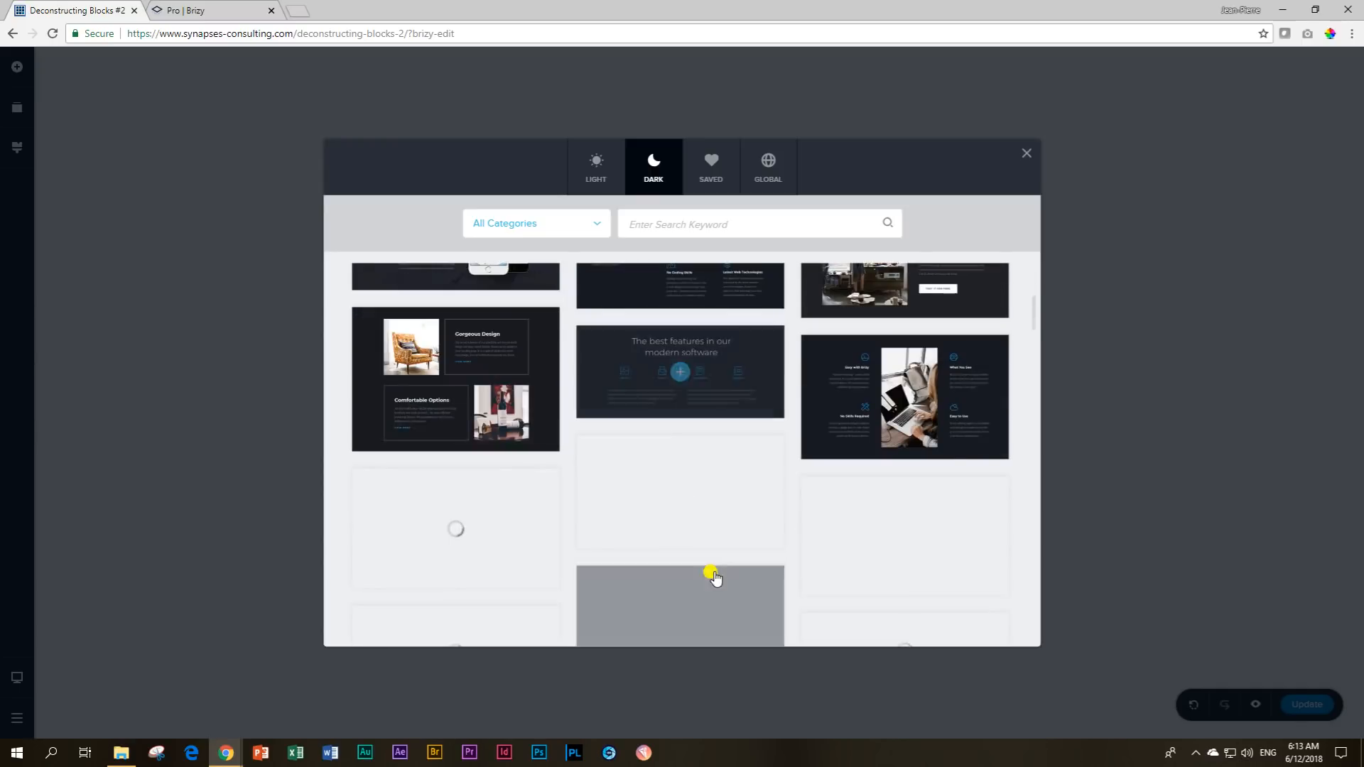
{"action": "scroll", "coordinate": [713, 579], "scroll_direction": "up", "scroll_amount": 5}
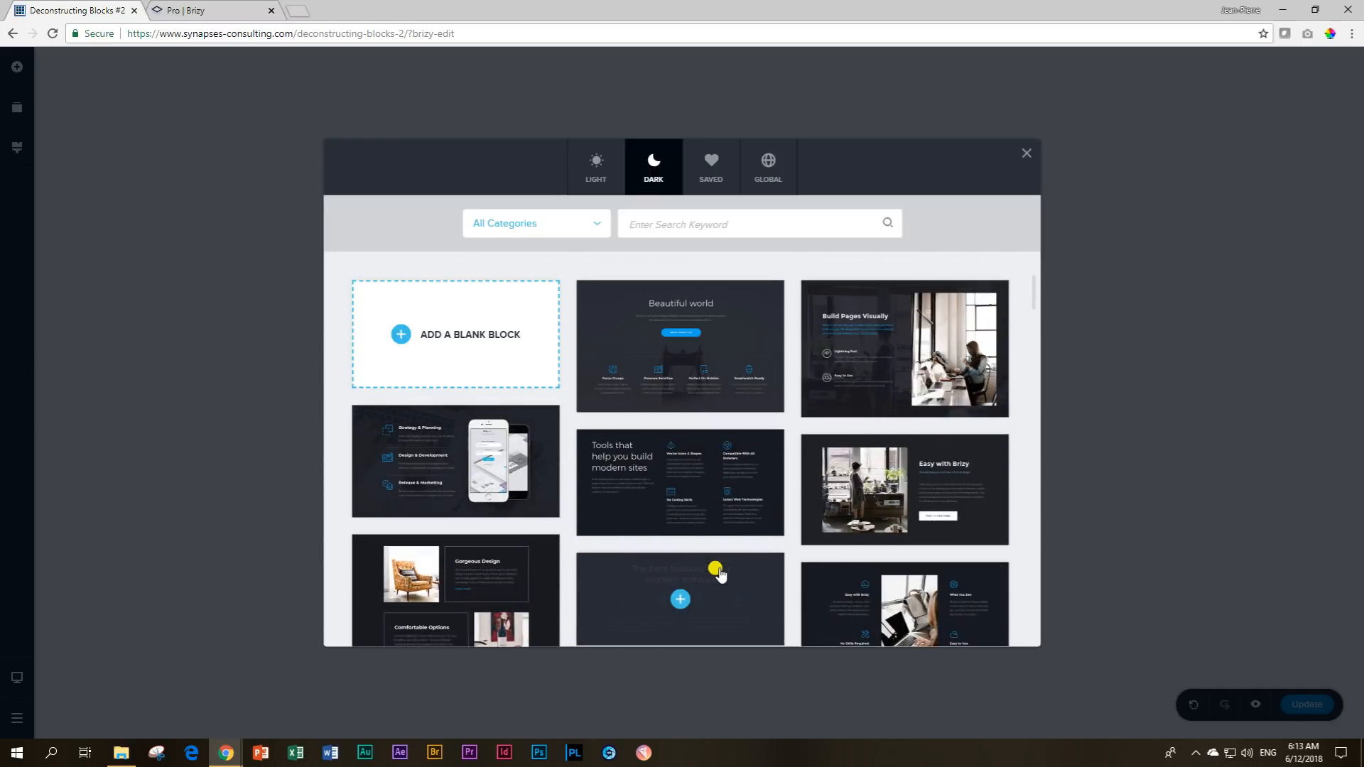
{"action": "scroll", "coordinate": [717, 568], "scroll_direction": "down", "scroll_amount": 3}
{"action": "scroll", "coordinate": [718, 568], "scroll_direction": "down", "scroll_amount": 8}
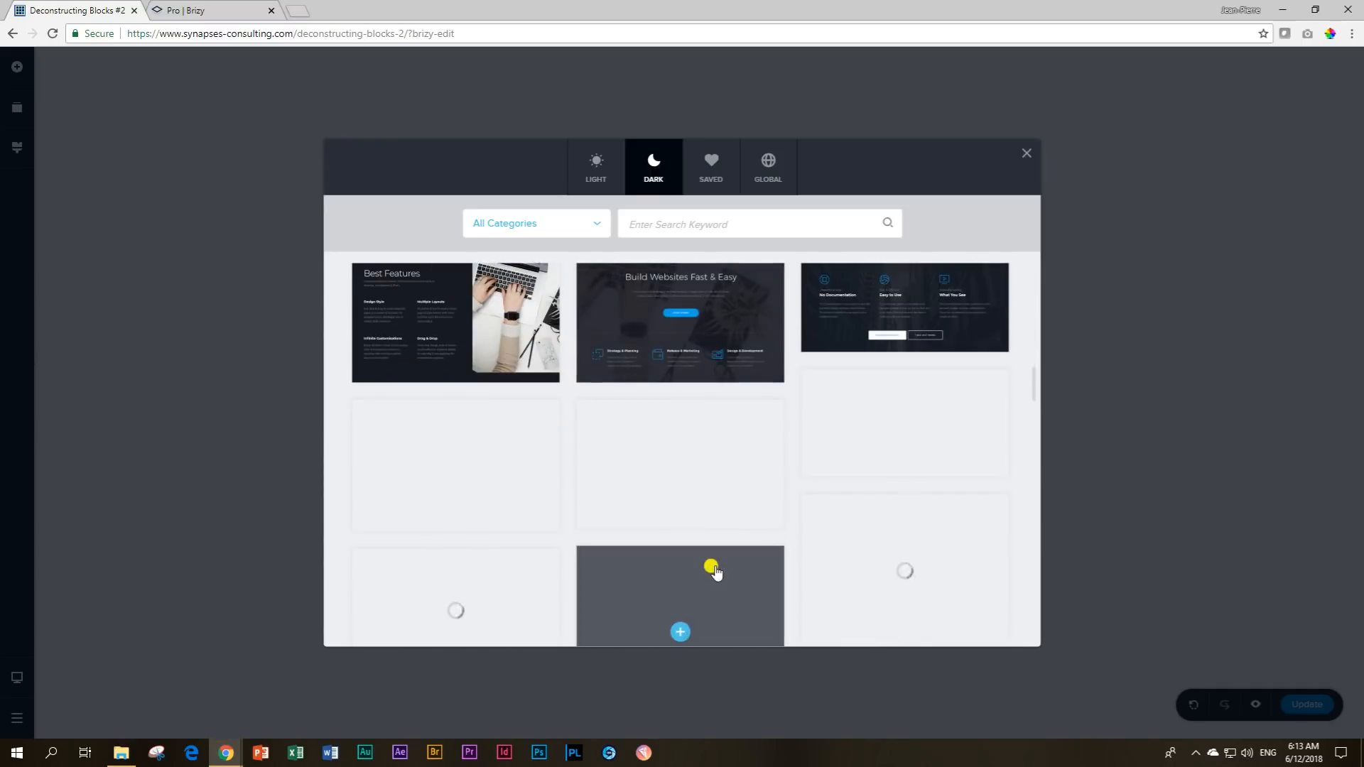
{"action": "scroll", "coordinate": [714, 572], "scroll_direction": "up", "scroll_amount": 10}
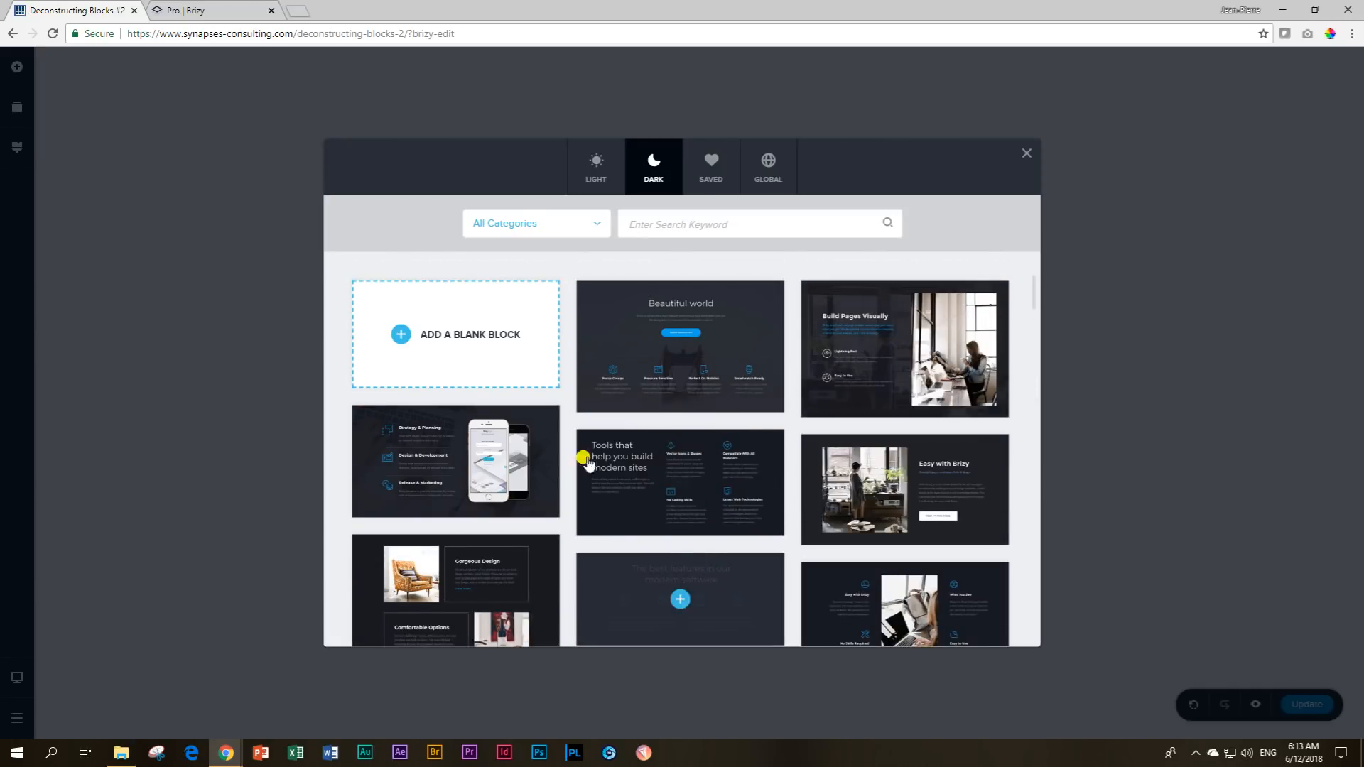
Filter the dark block designs by the Call to Action category and insert the About Brizy block.
{"action": "left_click", "coordinate": [599, 227]}
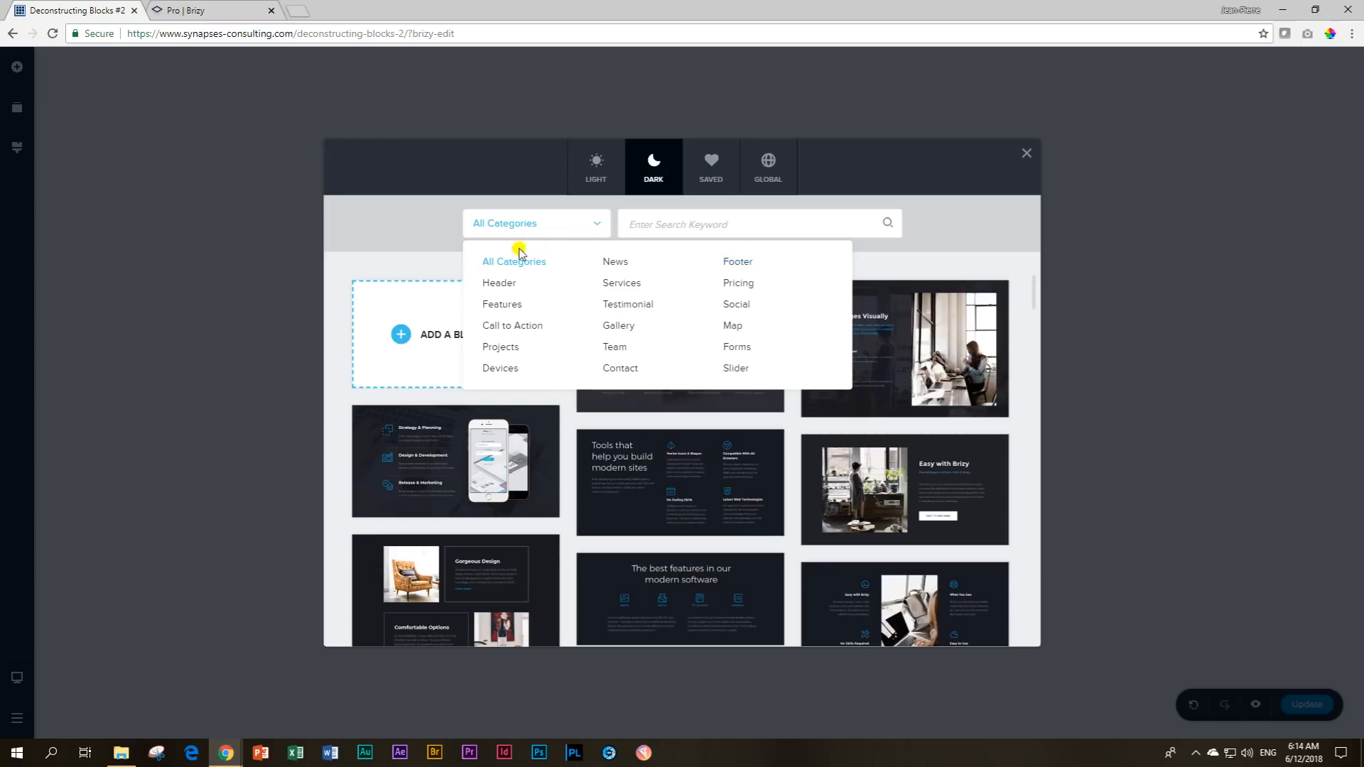
{"action": "left_click", "coordinate": [507, 332]}
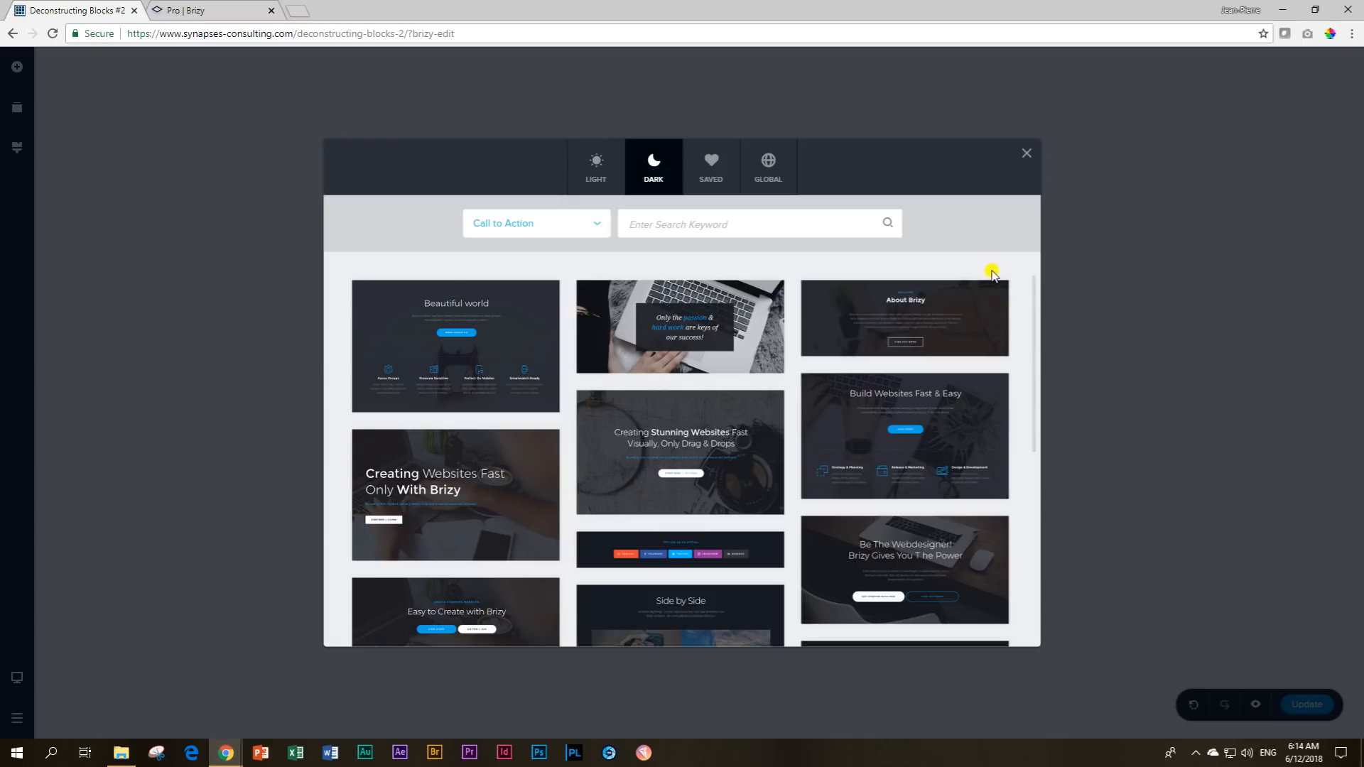
{"action": "mouse_move", "coordinate": [919, 288]}
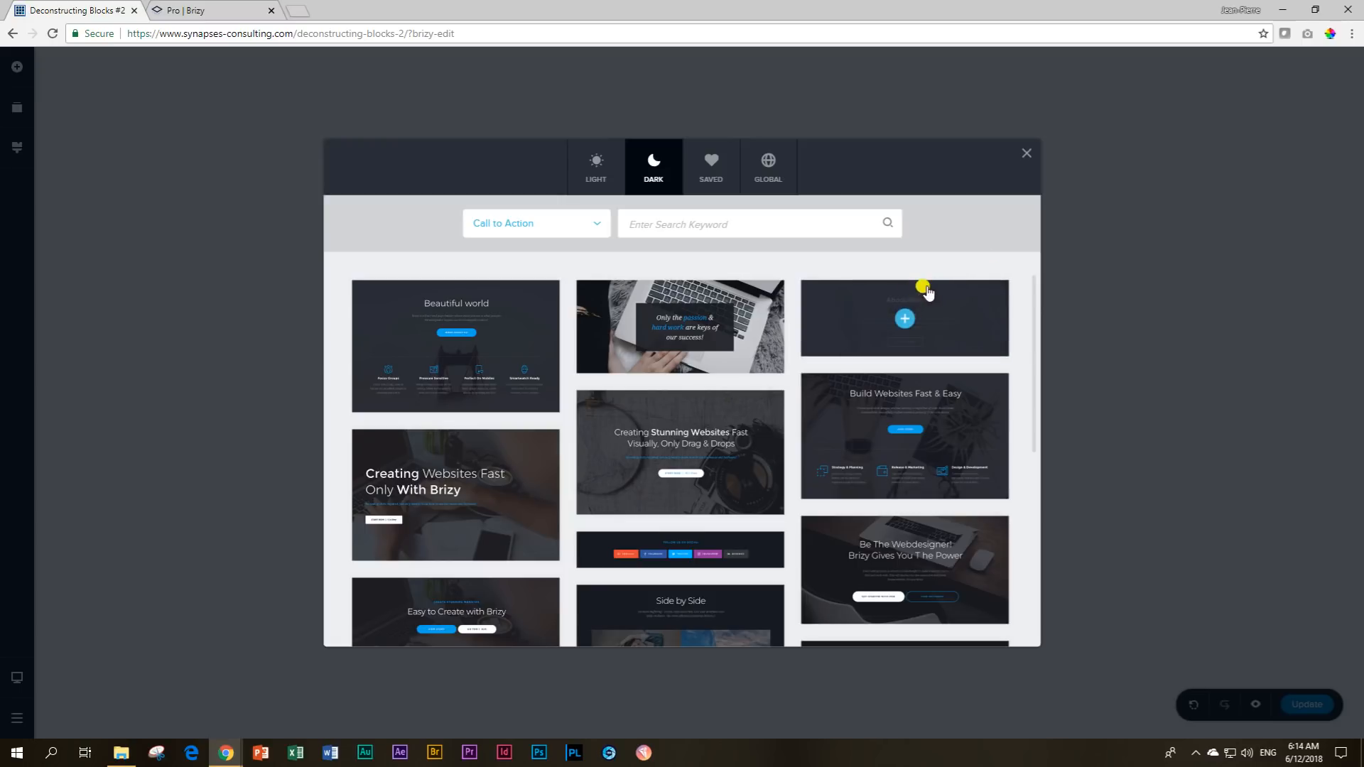
{"action": "left_click", "coordinate": [910, 327]}
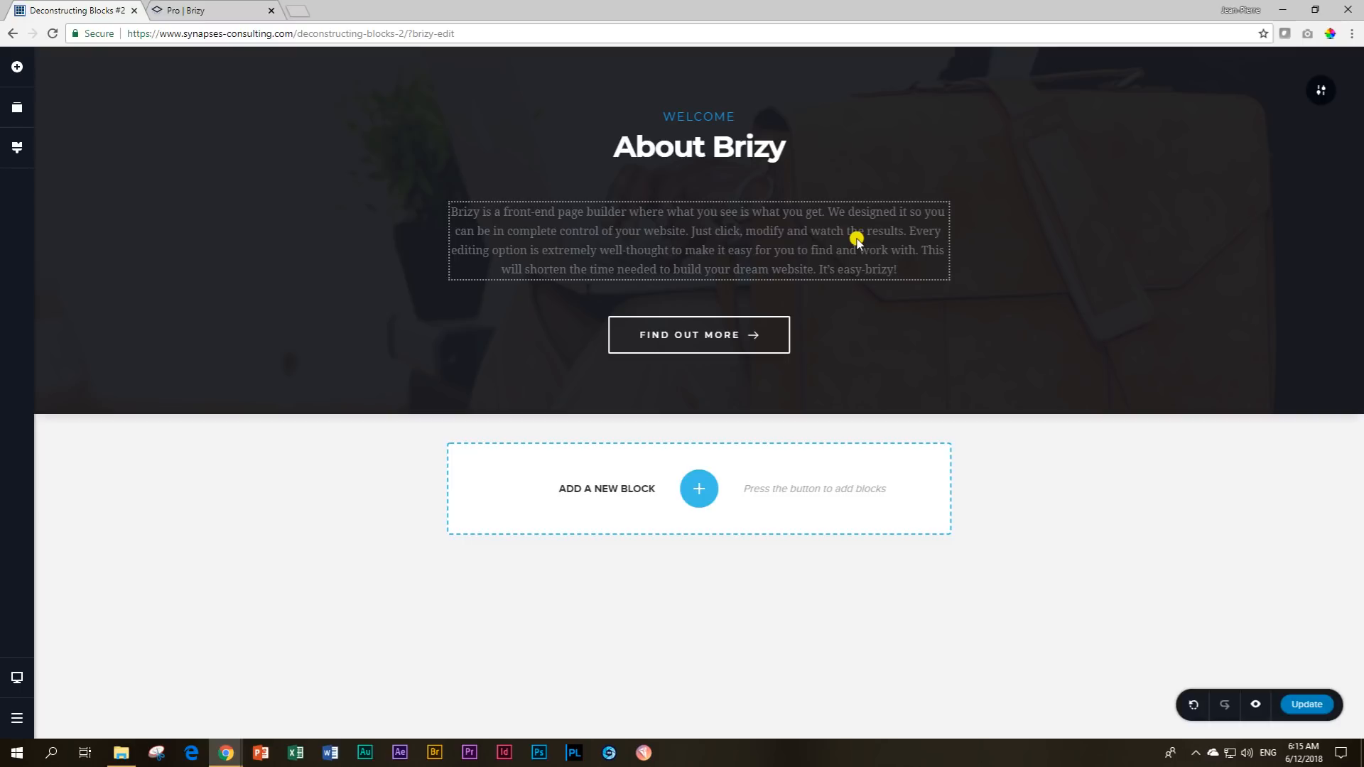
Examine the Welcome line, the About Brizy heading and the paragraph as separate text elements of the block.
{"action": "left_click", "coordinate": [714, 119]}
{"action": "left_click", "coordinate": [713, 148]}
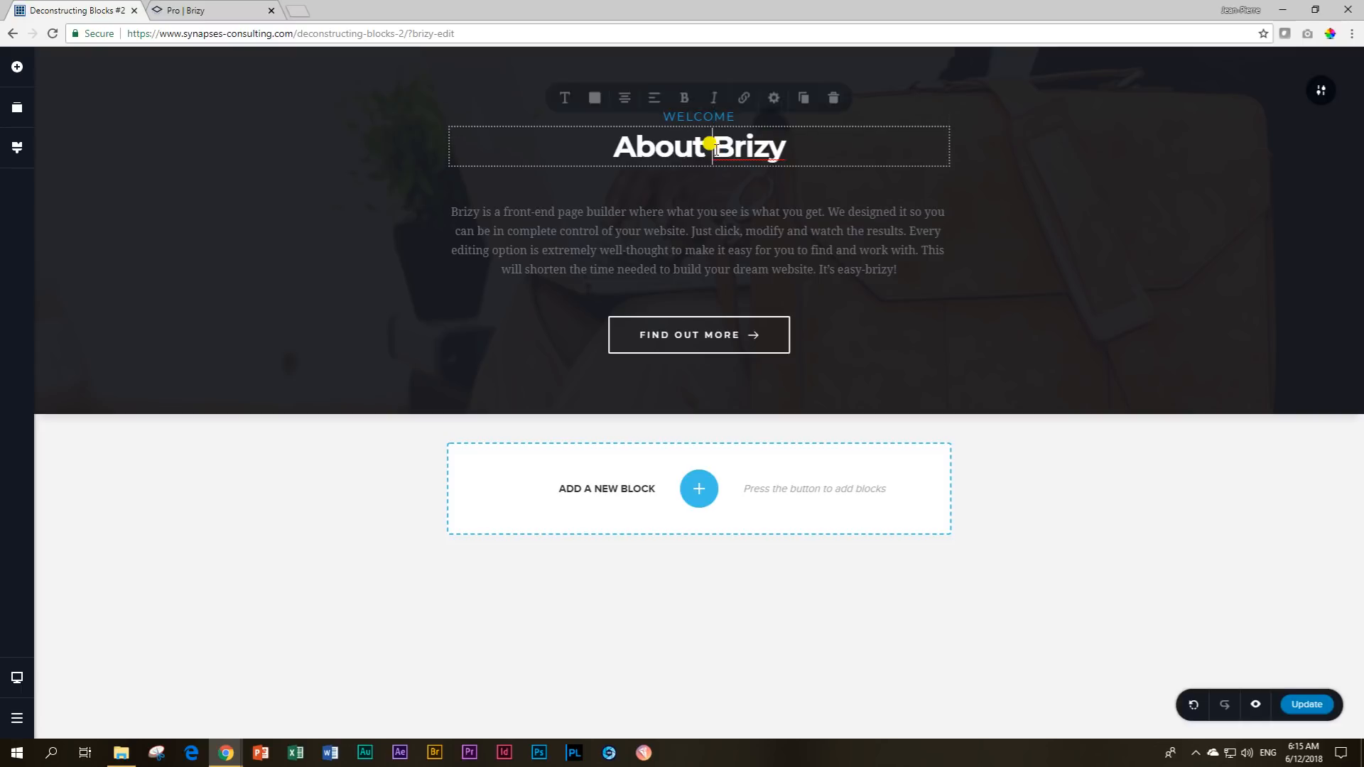
{"action": "left_click", "coordinate": [712, 223]}
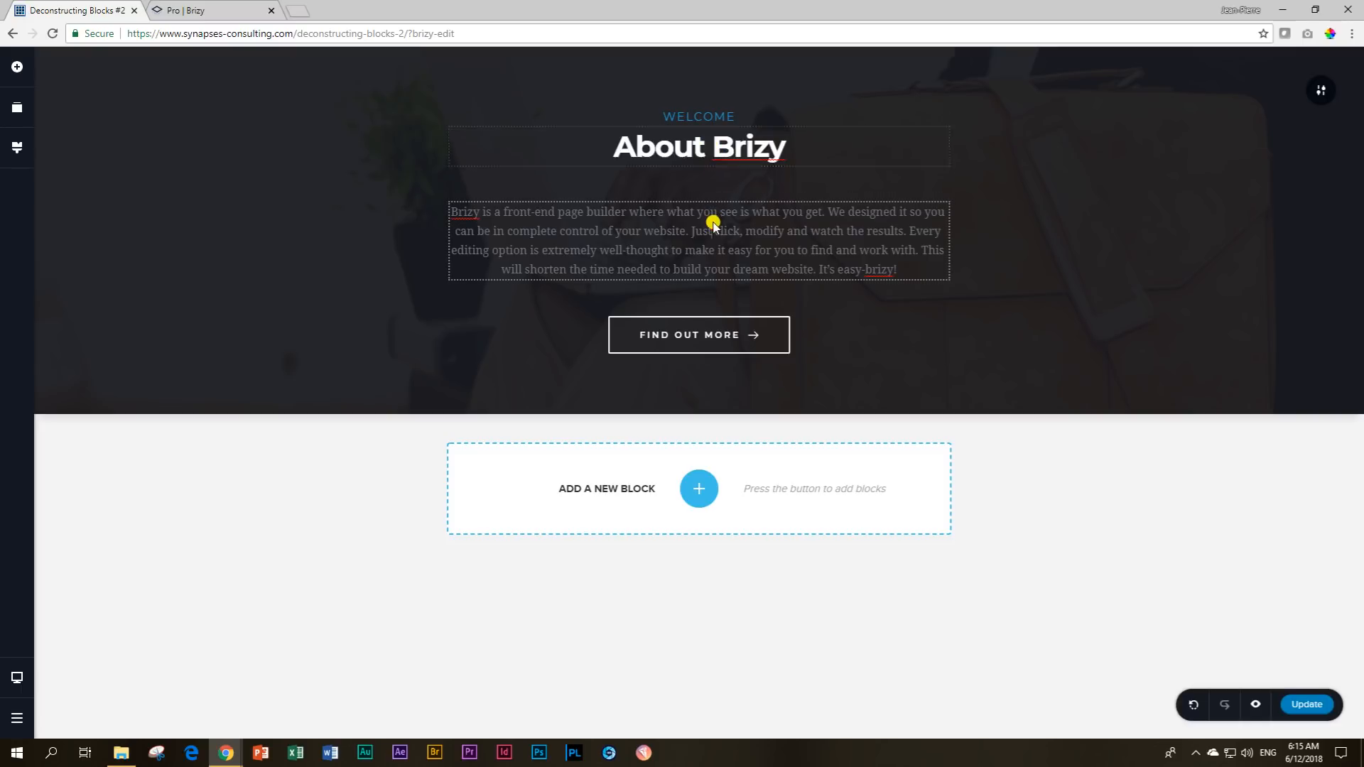
{"action": "left_click", "coordinate": [712, 117]}
{"action": "left_click", "coordinate": [713, 148]}
{"action": "left_click", "coordinate": [734, 135]}
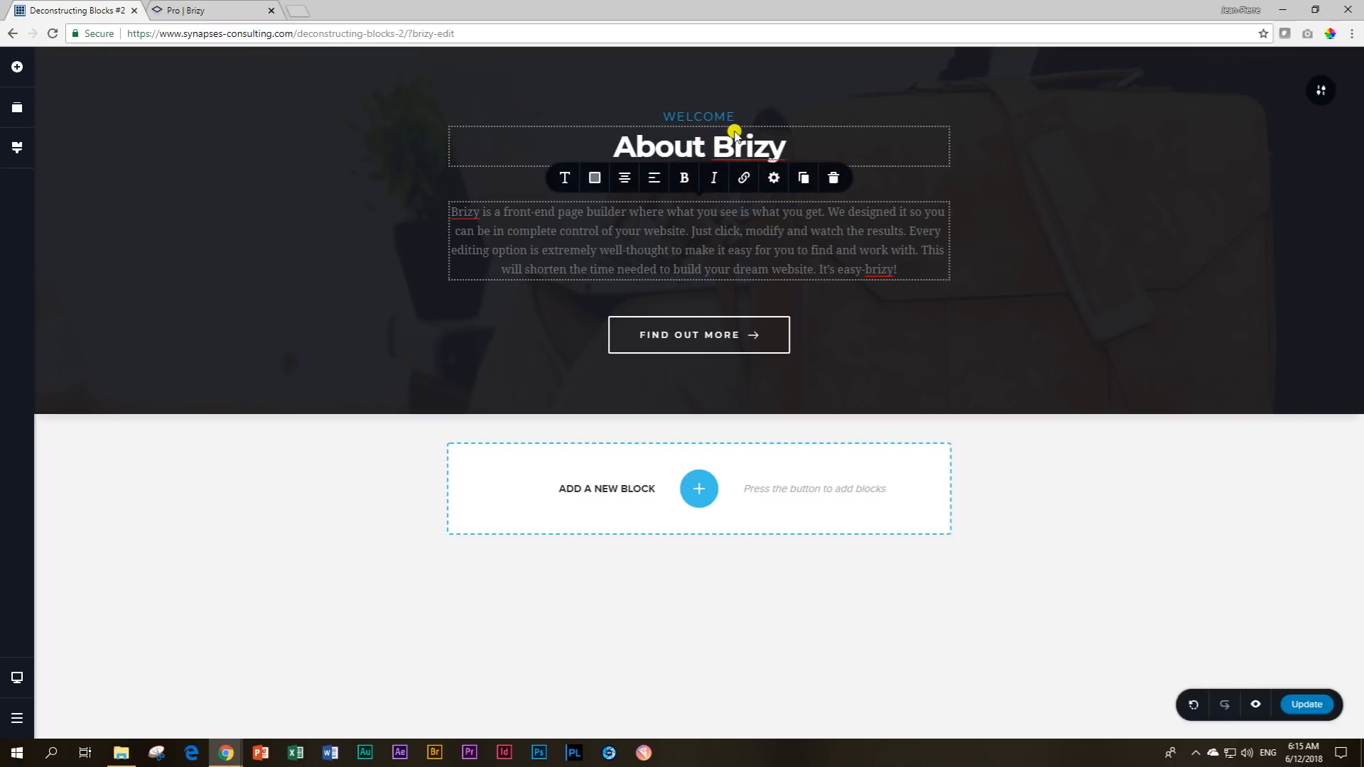
{"action": "left_click", "coordinate": [722, 116]}
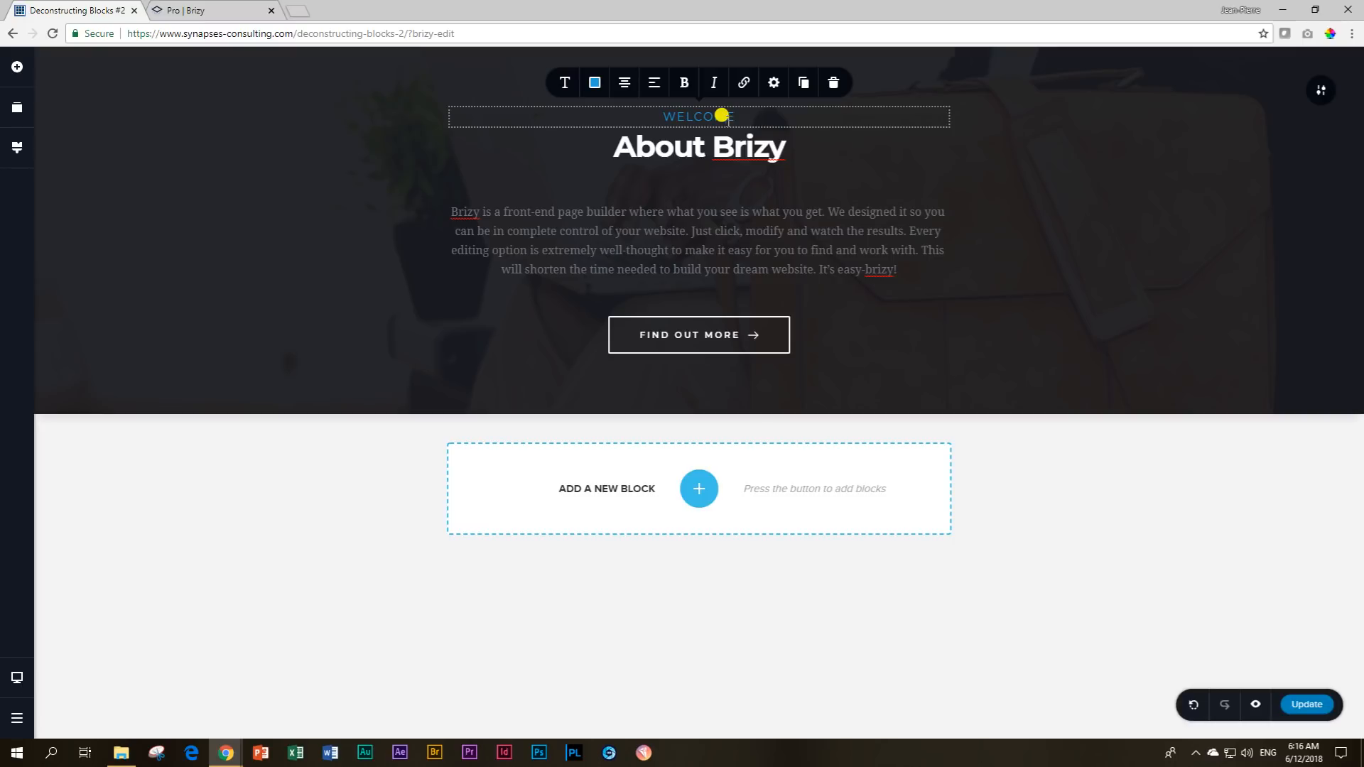
{"action": "left_click", "coordinate": [729, 147]}
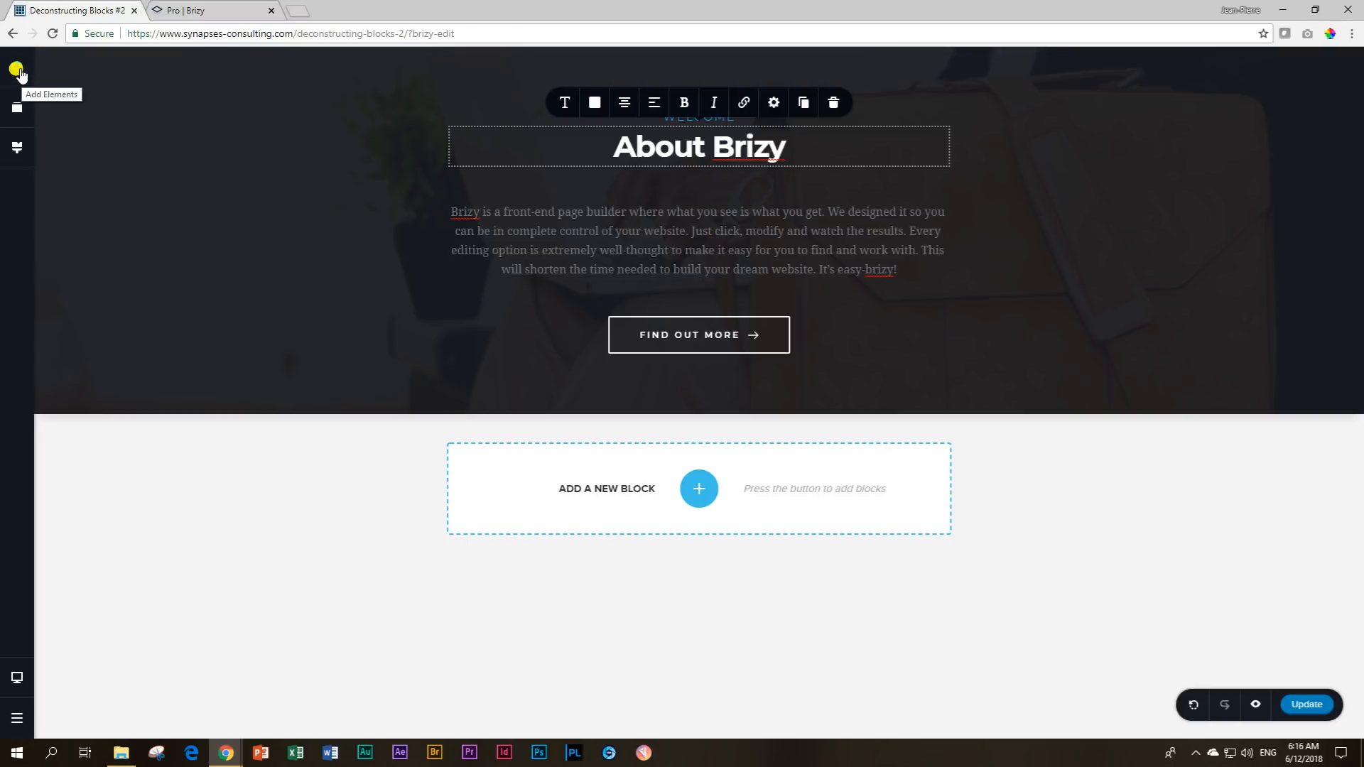
Review the elements available for adding, comparing Text, Button and Spacer with the parts of the About Brizy block.
{"action": "left_click", "coordinate": [17, 69]}
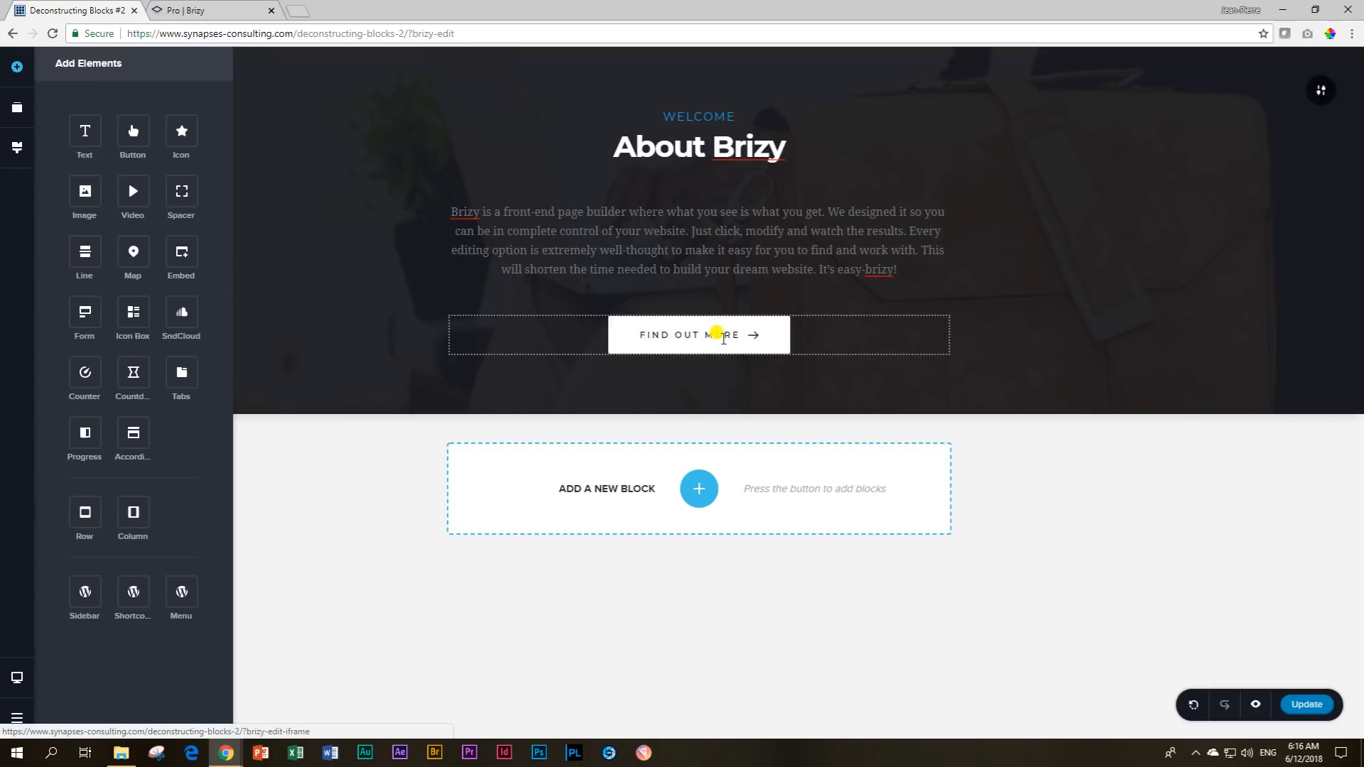
{"action": "left_click_drag", "start_coordinate": [119, 125], "coordinate": [182, 189]}
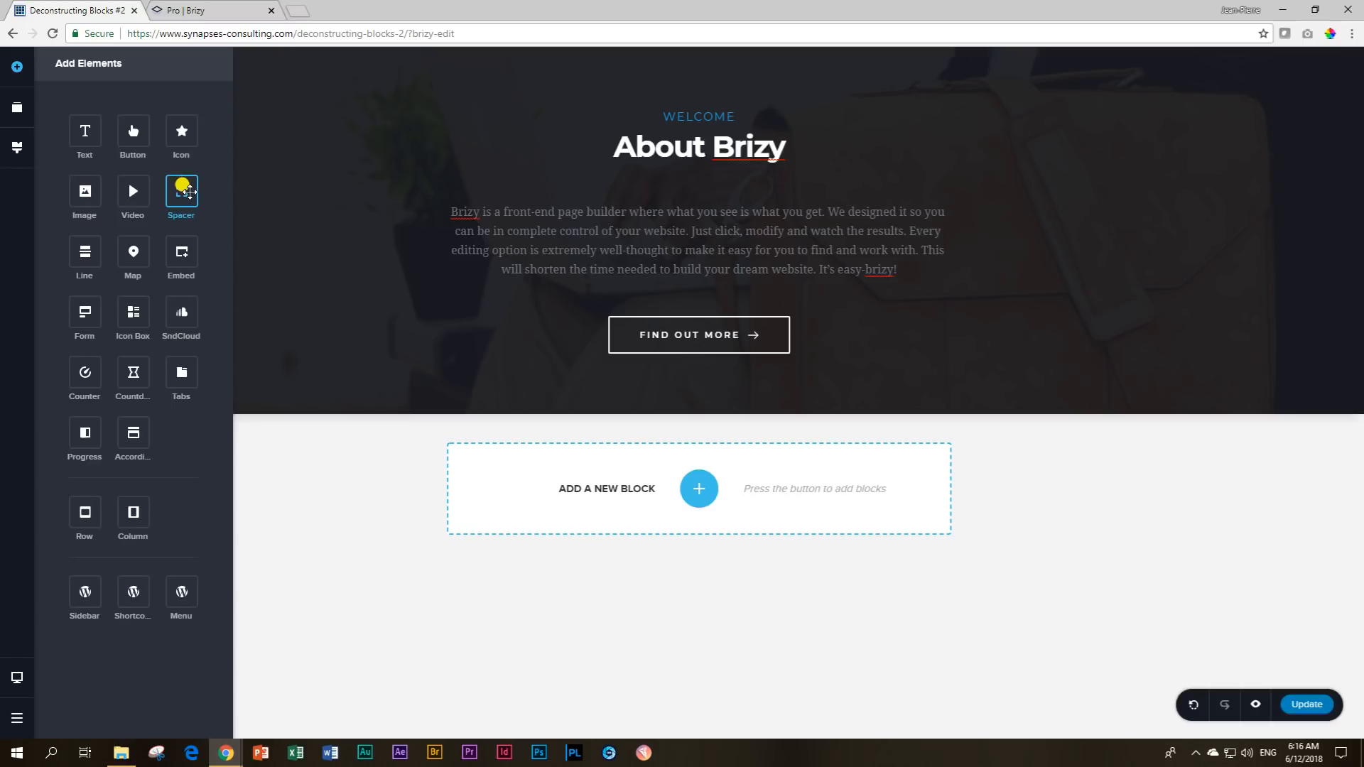
{"action": "left_click", "coordinate": [300, 203]}
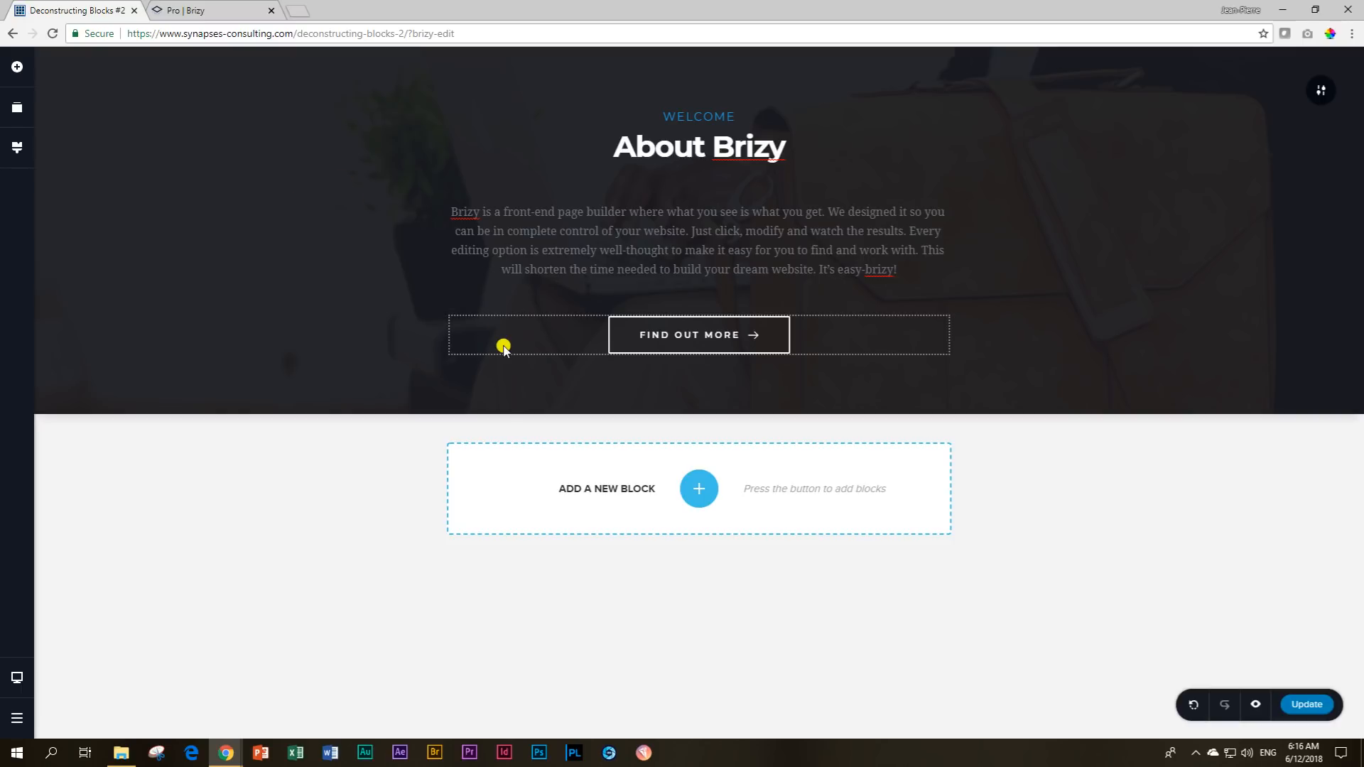
Add a blank block below the About Brizy block.
{"action": "left_click", "coordinate": [698, 490]}
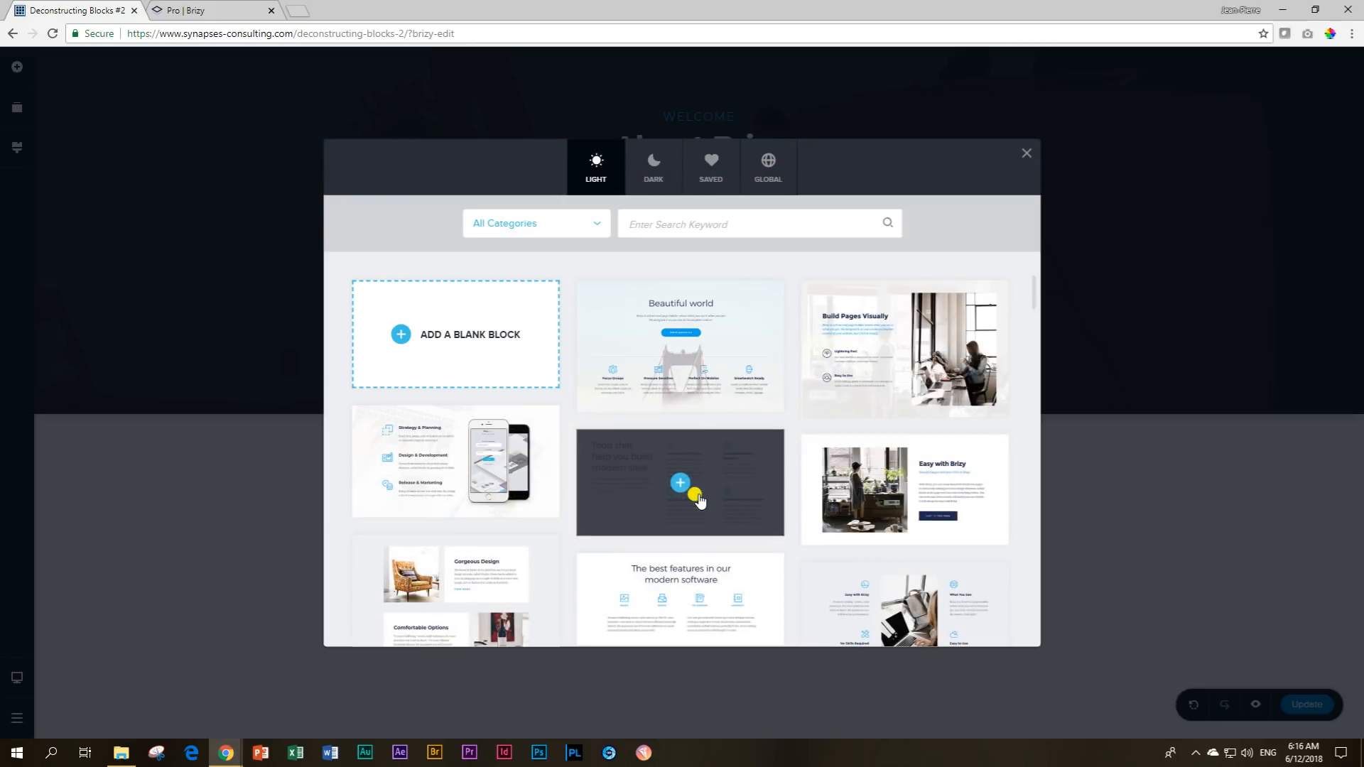
{"action": "left_click", "coordinate": [465, 337]}
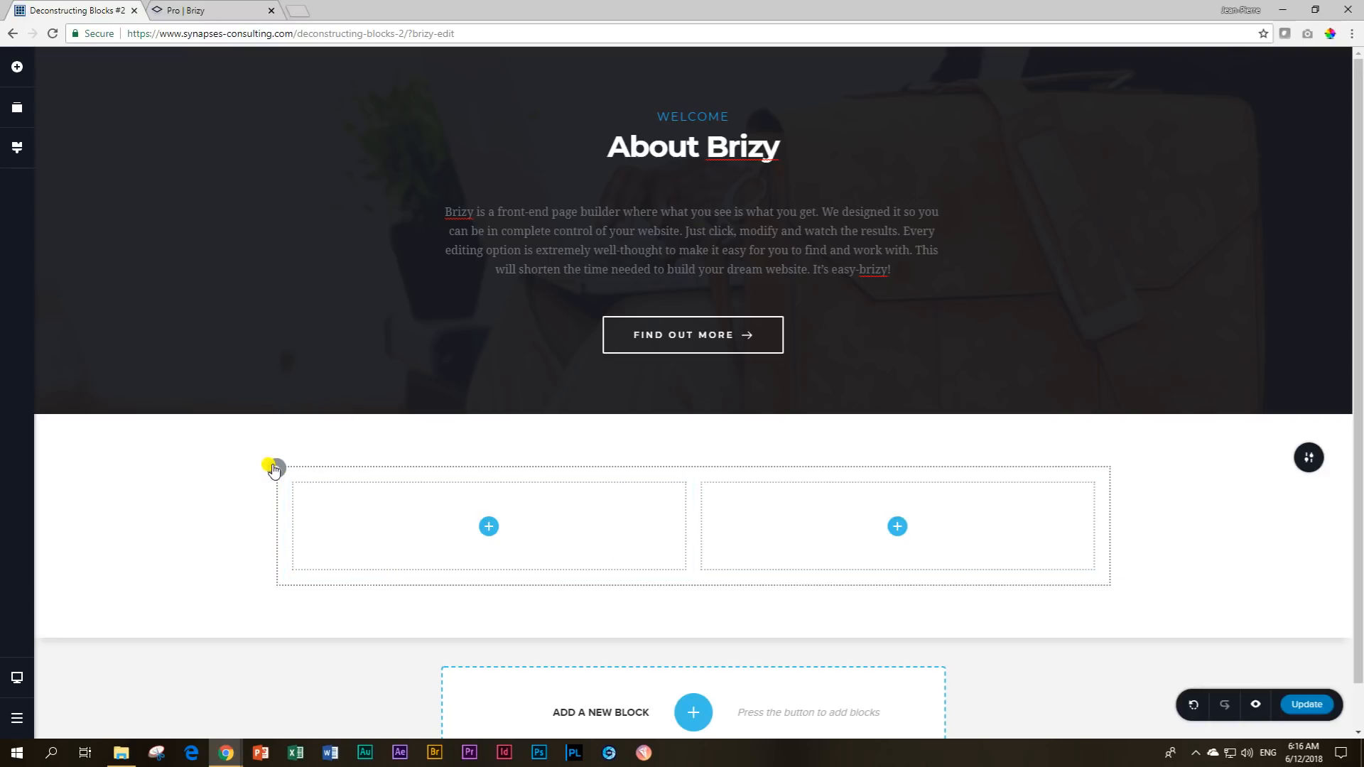
Remove the two-column row from the blank block, then open and close the list of elements available for it.
{"action": "mouse_move", "coordinate": [275, 463]}
{"action": "left_click", "coordinate": [340, 436]}
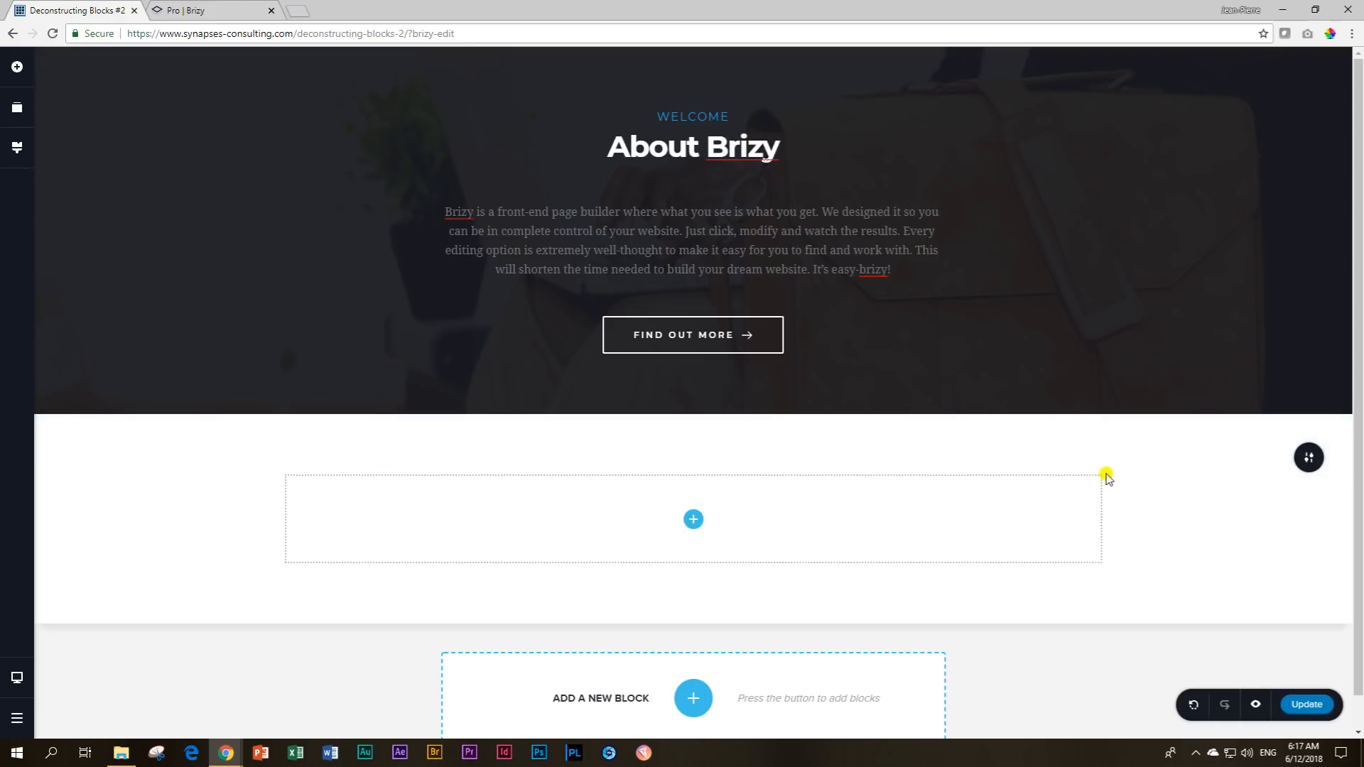
{"action": "left_click", "coordinate": [693, 520]}
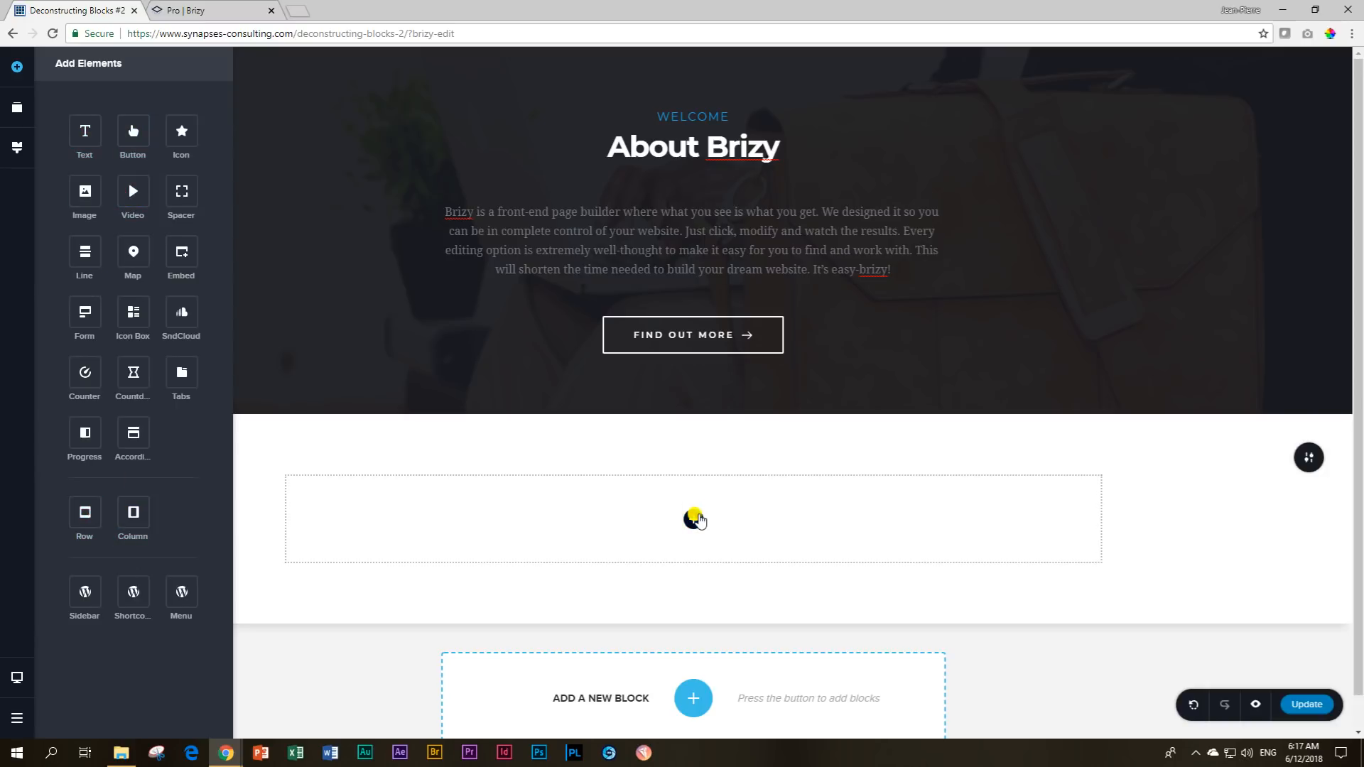
{"action": "left_click", "coordinate": [904, 458]}
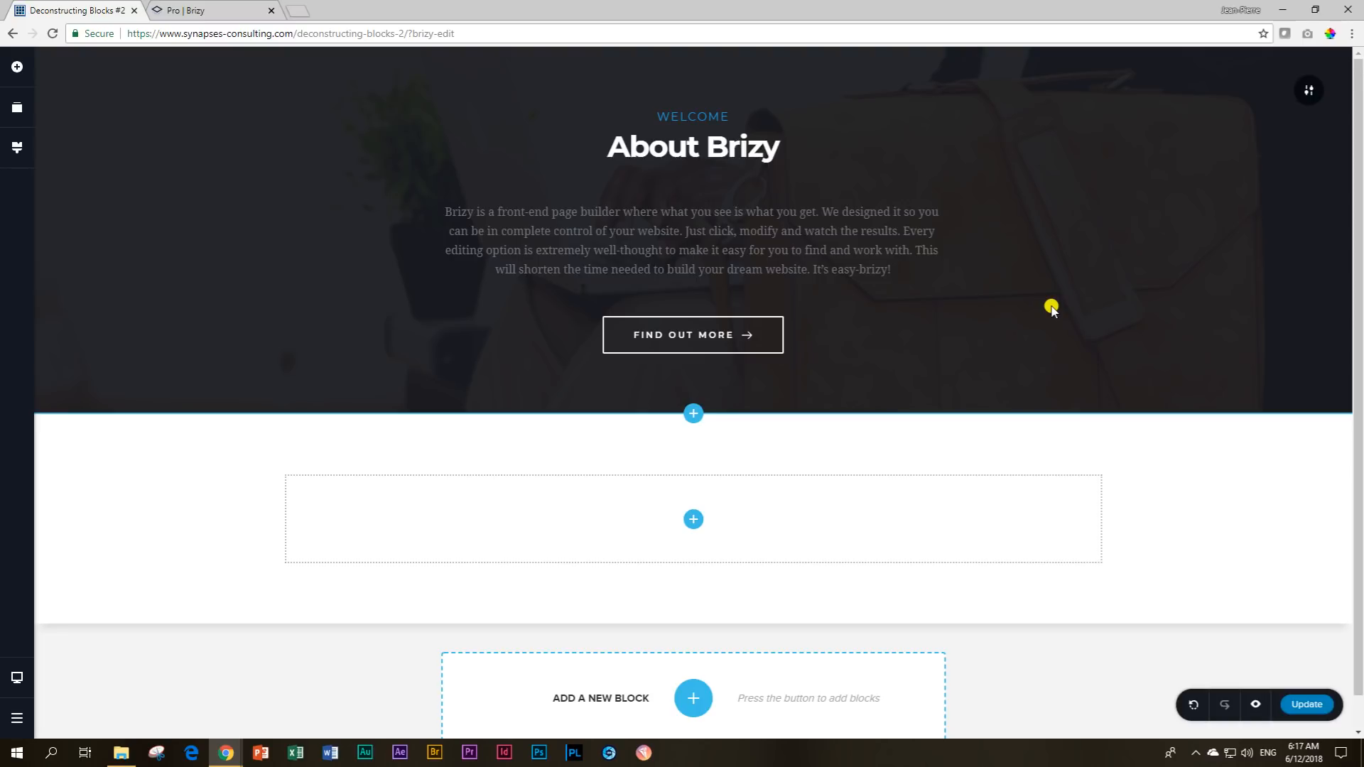
Switch to the Brizy Pro page and examine its planned features, opening the details of 3rd-party Integration.
{"action": "mouse_move", "coordinate": [893, 69]}
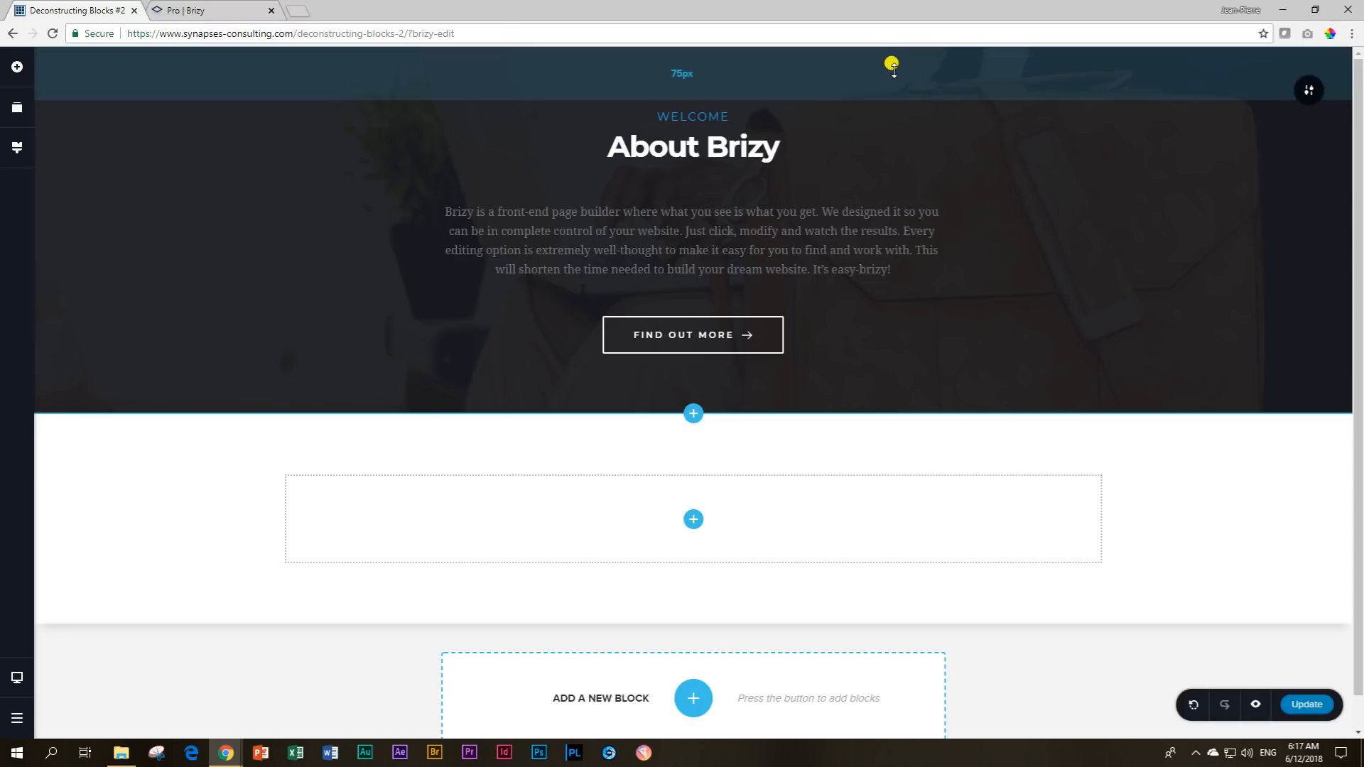
{"action": "left_click", "coordinate": [225, 7]}
{"action": "scroll", "coordinate": [563, 433], "scroll_direction": "down", "scroll_amount": 7}
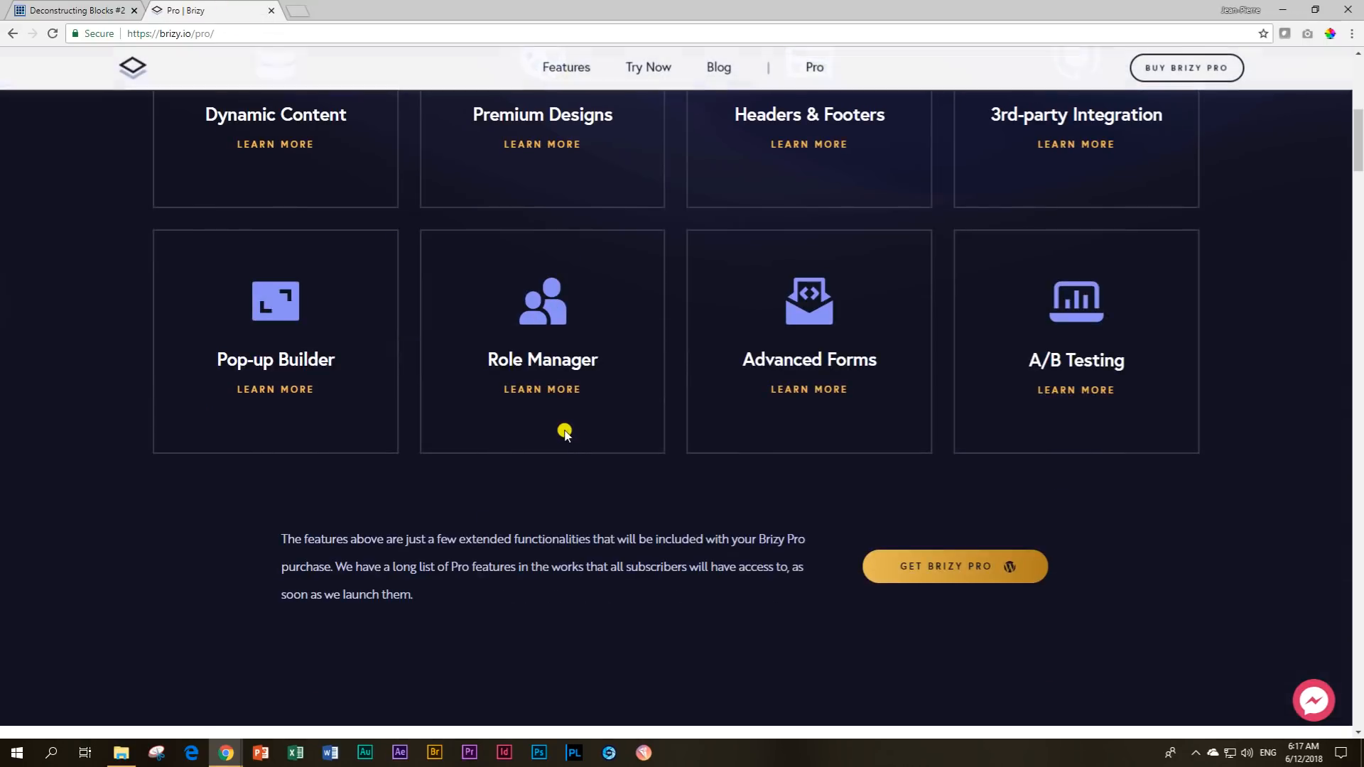
{"action": "scroll", "coordinate": [563, 433], "scroll_direction": "up", "scroll_amount": 10}
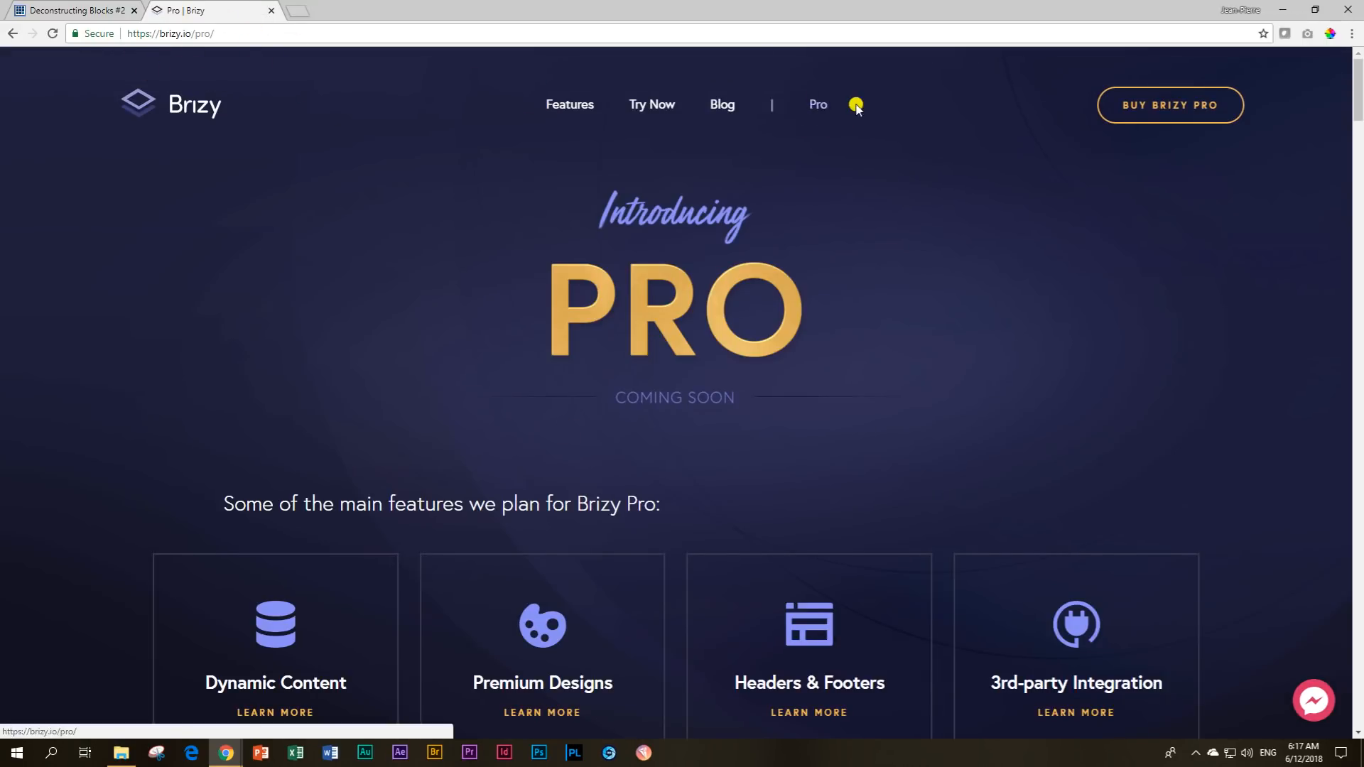
{"action": "scroll", "coordinate": [788, 306], "scroll_direction": "down", "scroll_amount": 1}
{"action": "scroll", "coordinate": [789, 307], "scroll_direction": "down", "scroll_amount": 5}
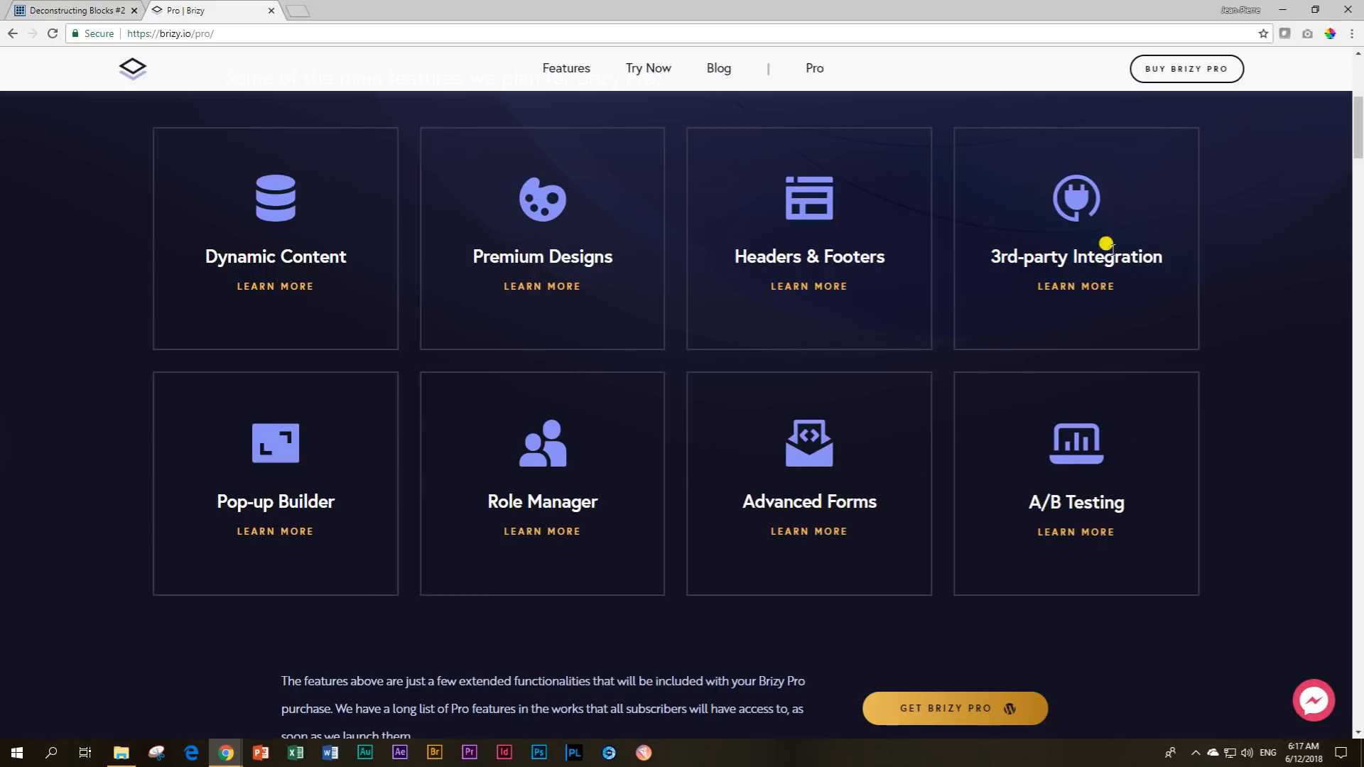
{"action": "left_click_drag", "start_coordinate": [987, 253], "coordinate": [1165, 257]}
{"action": "left_click", "coordinate": [1087, 284]}
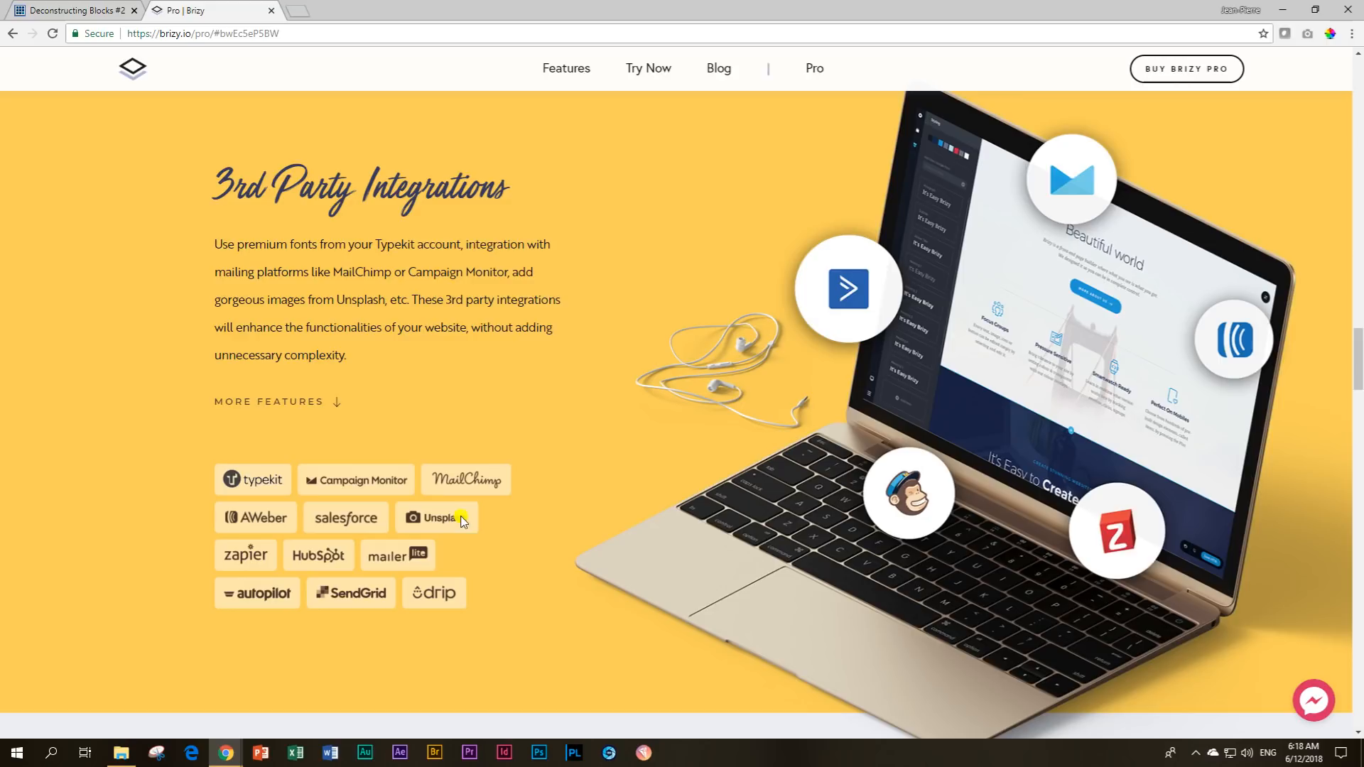
{"action": "left_click", "coordinate": [107, 10]}
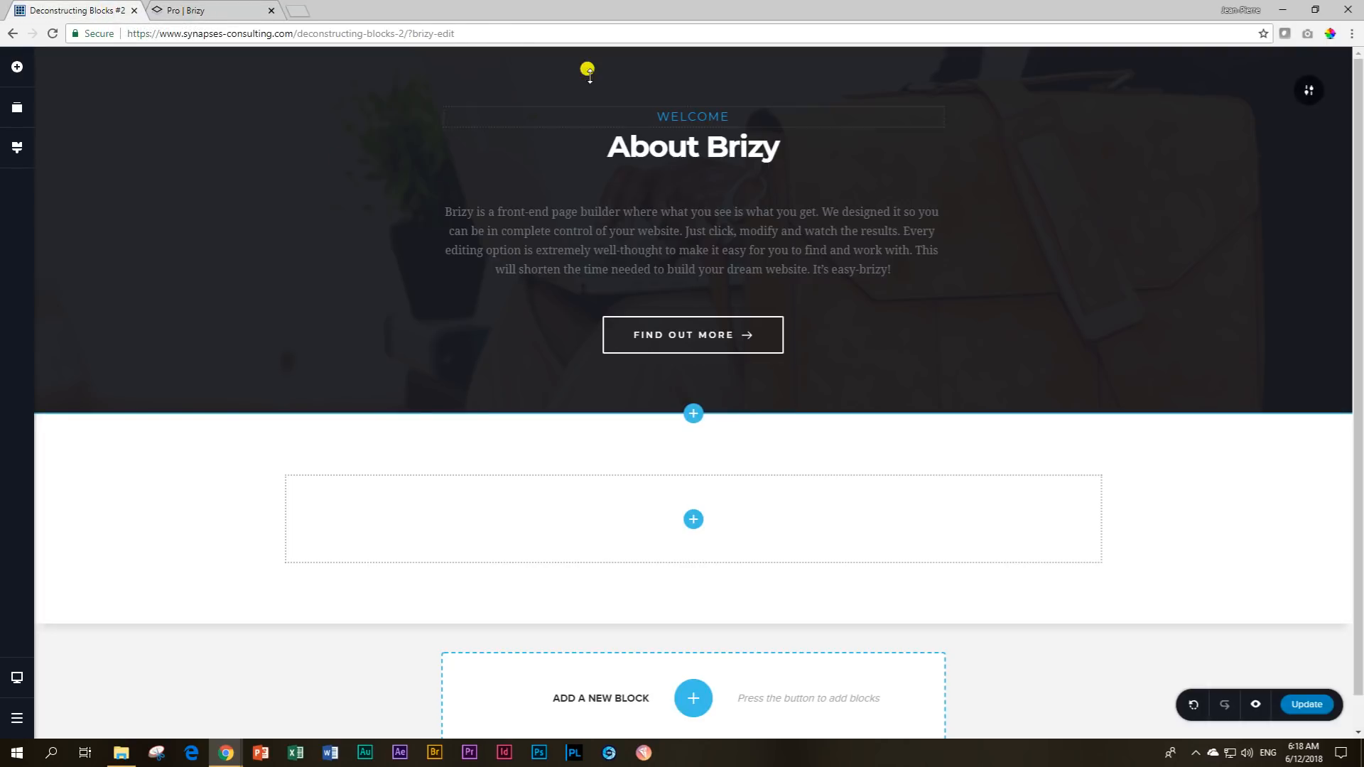
{"action": "left_click", "coordinate": [186, 11]}
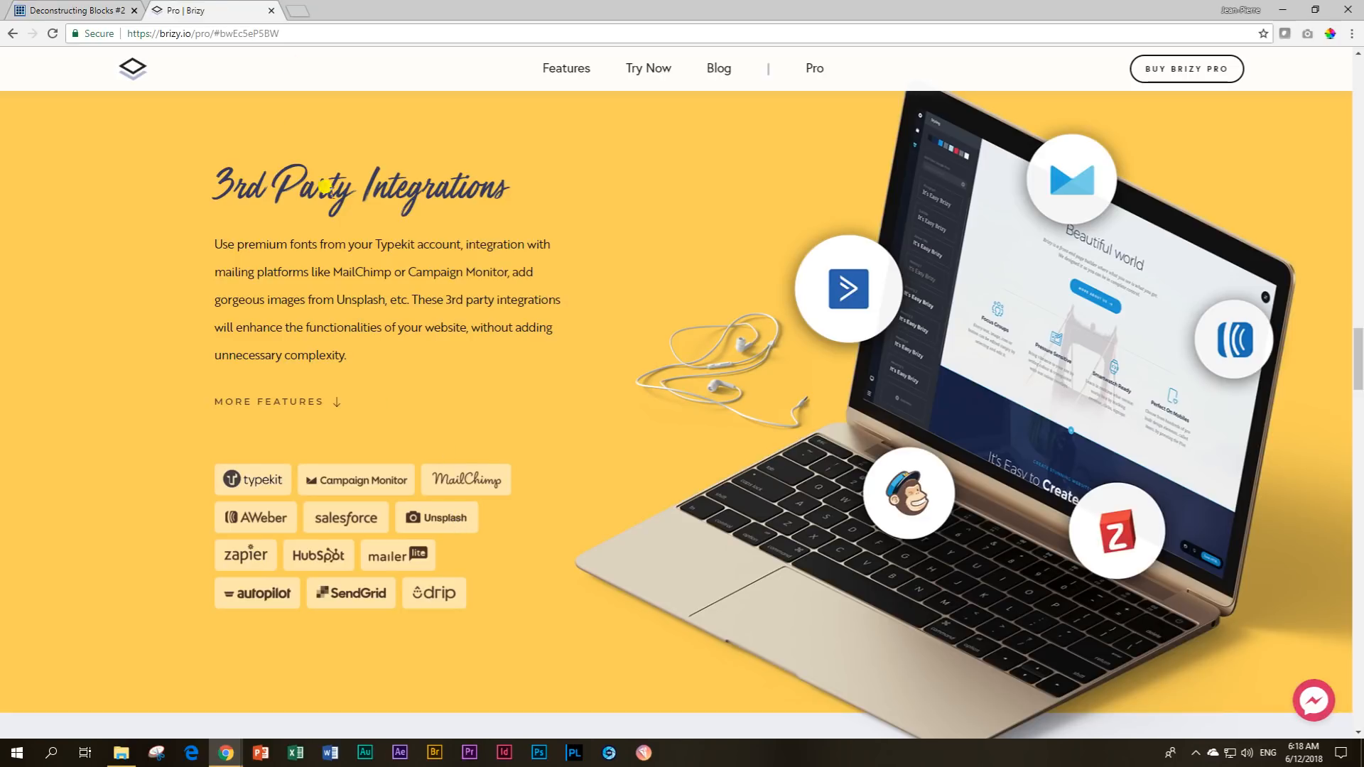
Open unsplash.com in a new browser tab and search its photos for "suitcase".
{"action": "left_click", "coordinate": [298, 10]}
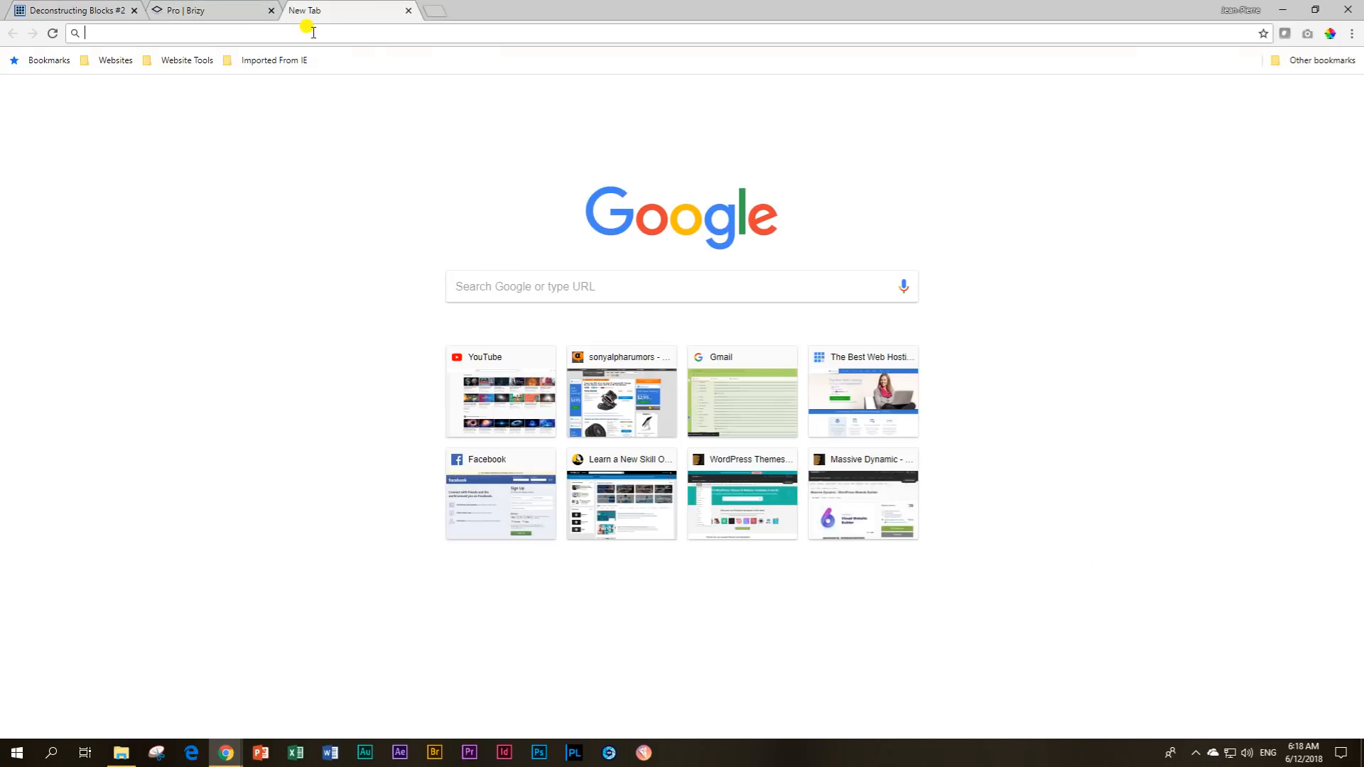
{"action": "type", "text": "uns"}
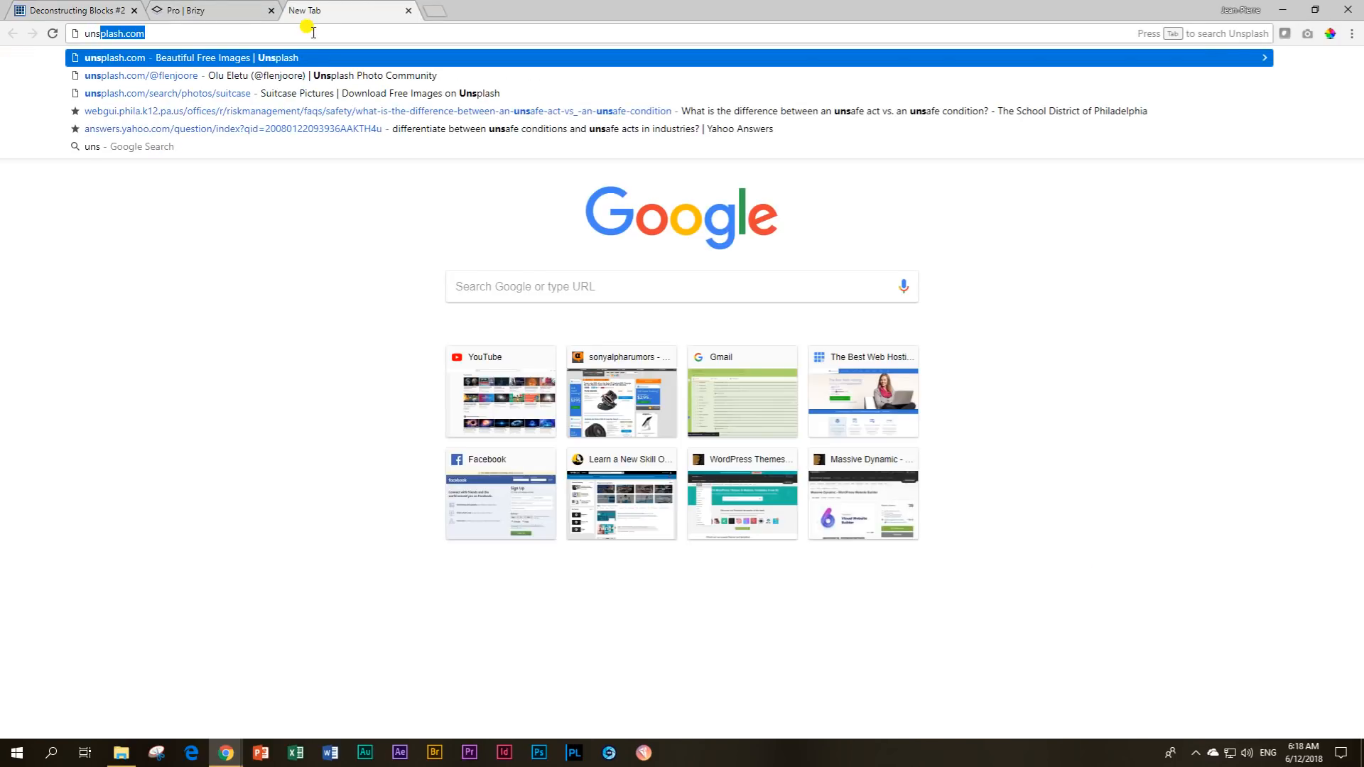
{"action": "key", "text": "Return"}
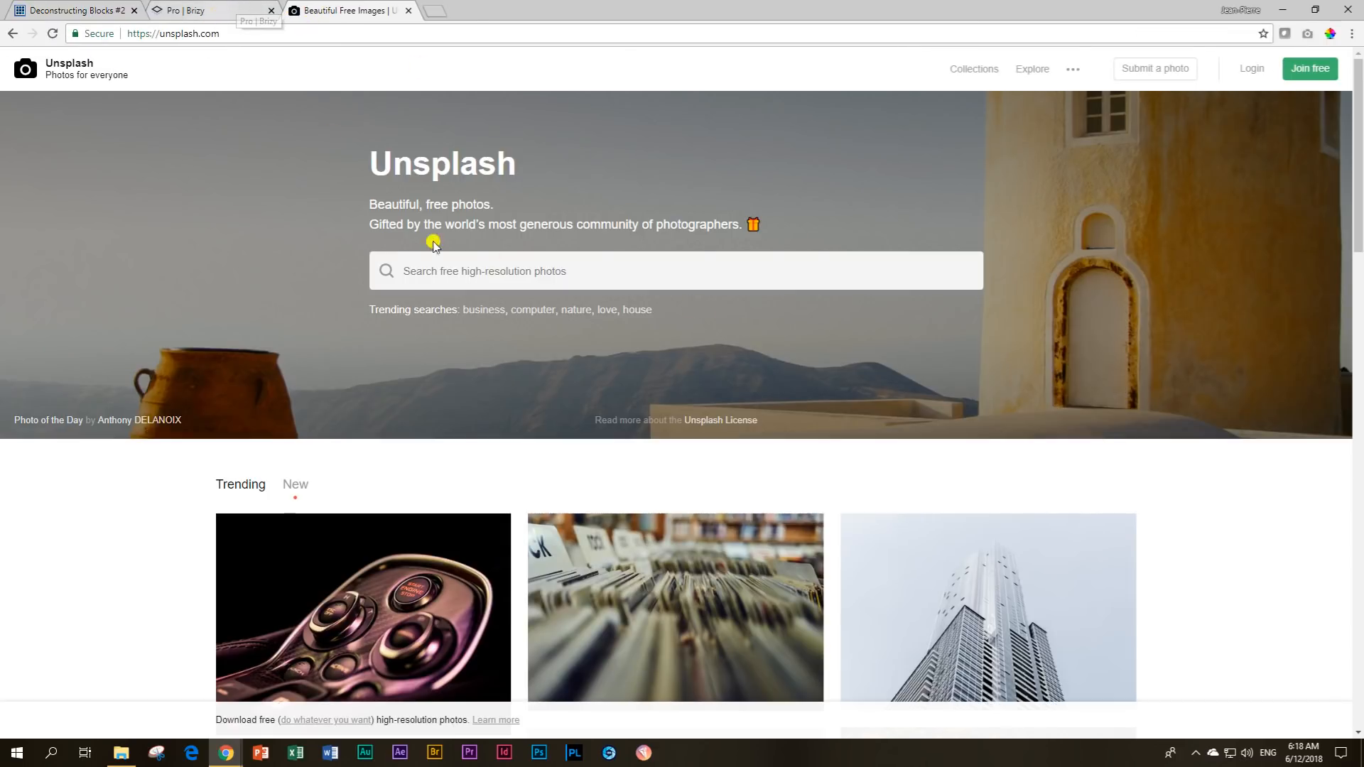
{"action": "left_click", "coordinate": [213, 10]}
{"action": "left_click", "coordinate": [64, 10]}
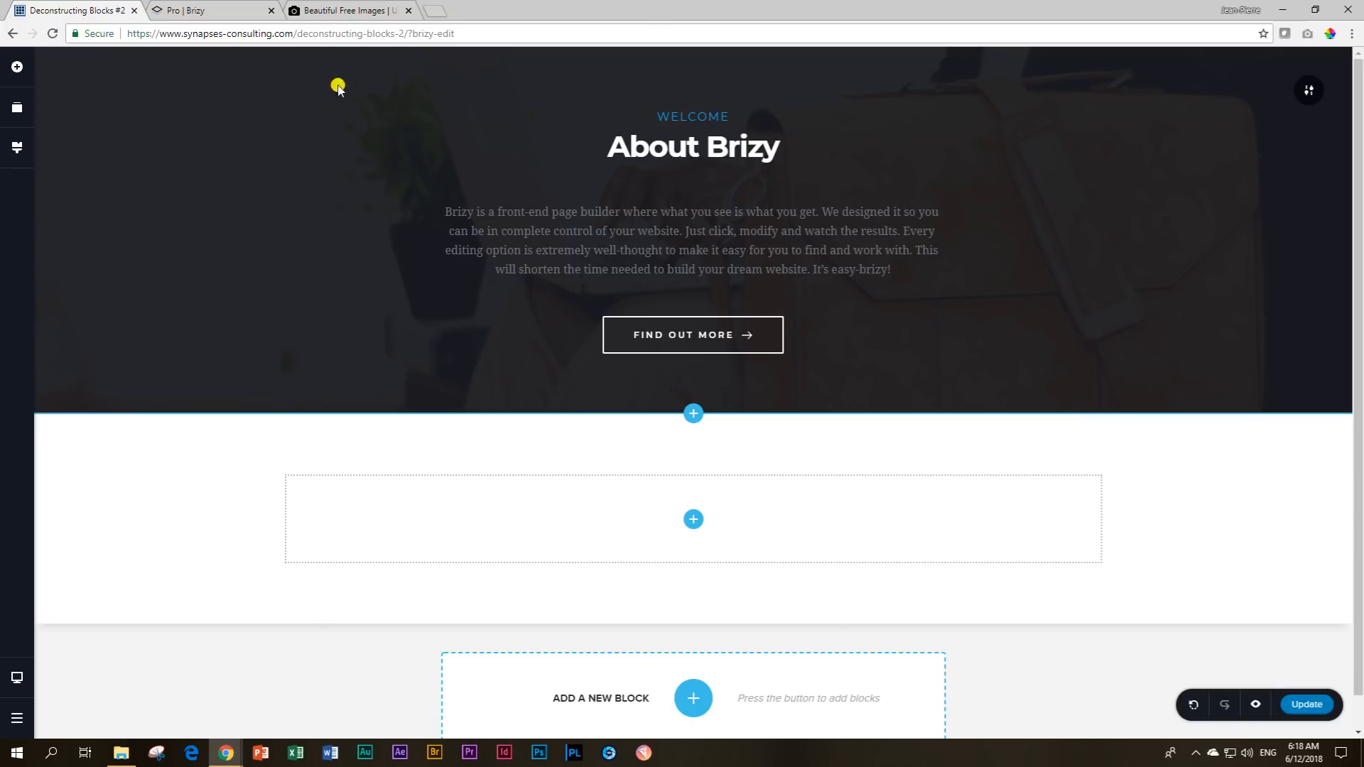
{"action": "left_click", "coordinate": [328, 16]}
{"action": "left_click", "coordinate": [419, 271]}
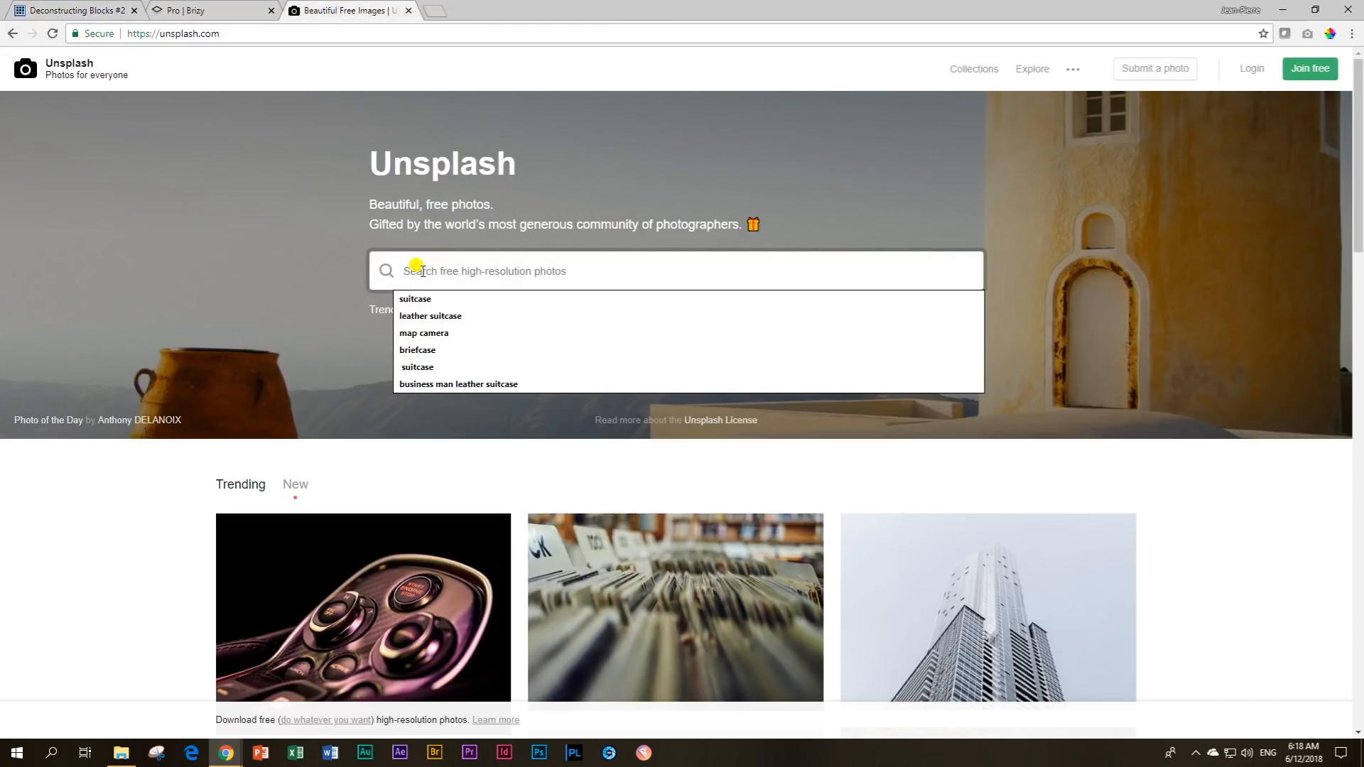
{"action": "type", "text": "suitcase"}
{"action": "key", "text": "Return"}
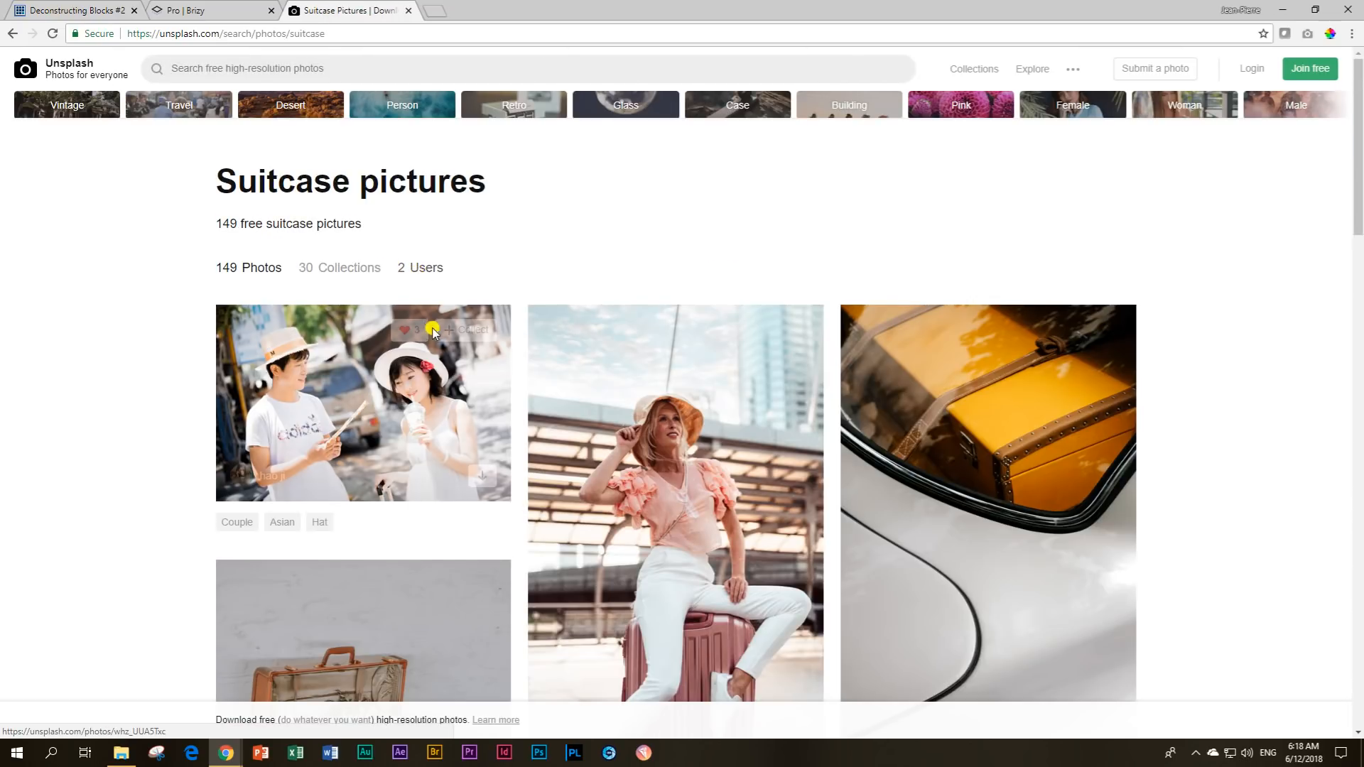
Open the profile of the leather suitcase photo's photographer and download the shot of the orange briefcase beside a laptop.
{"action": "scroll", "coordinate": [435, 327], "scroll_direction": "down", "scroll_amount": 10}
{"action": "scroll", "coordinate": [440, 327], "scroll_direction": "down", "scroll_amount": 8}
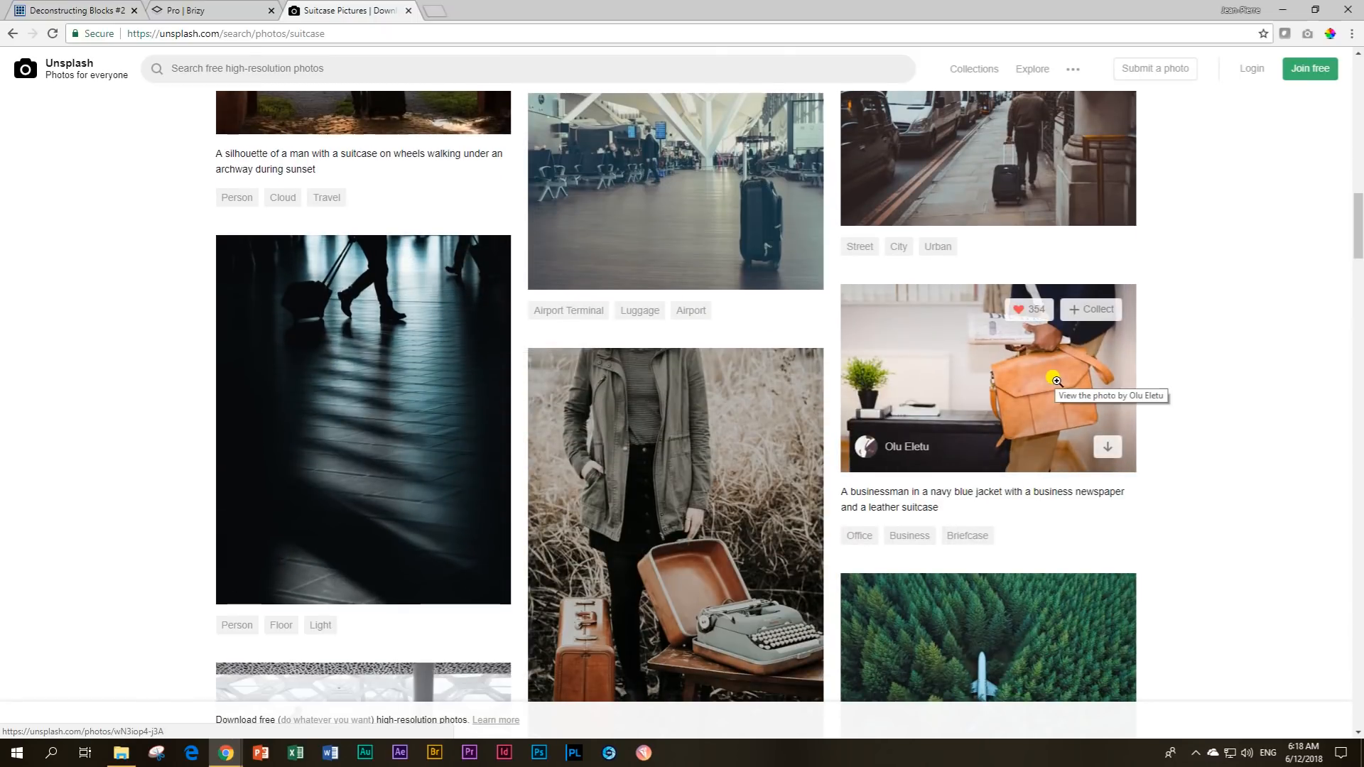
{"action": "scroll", "coordinate": [1067, 387], "scroll_direction": "down", "scroll_amount": 20}
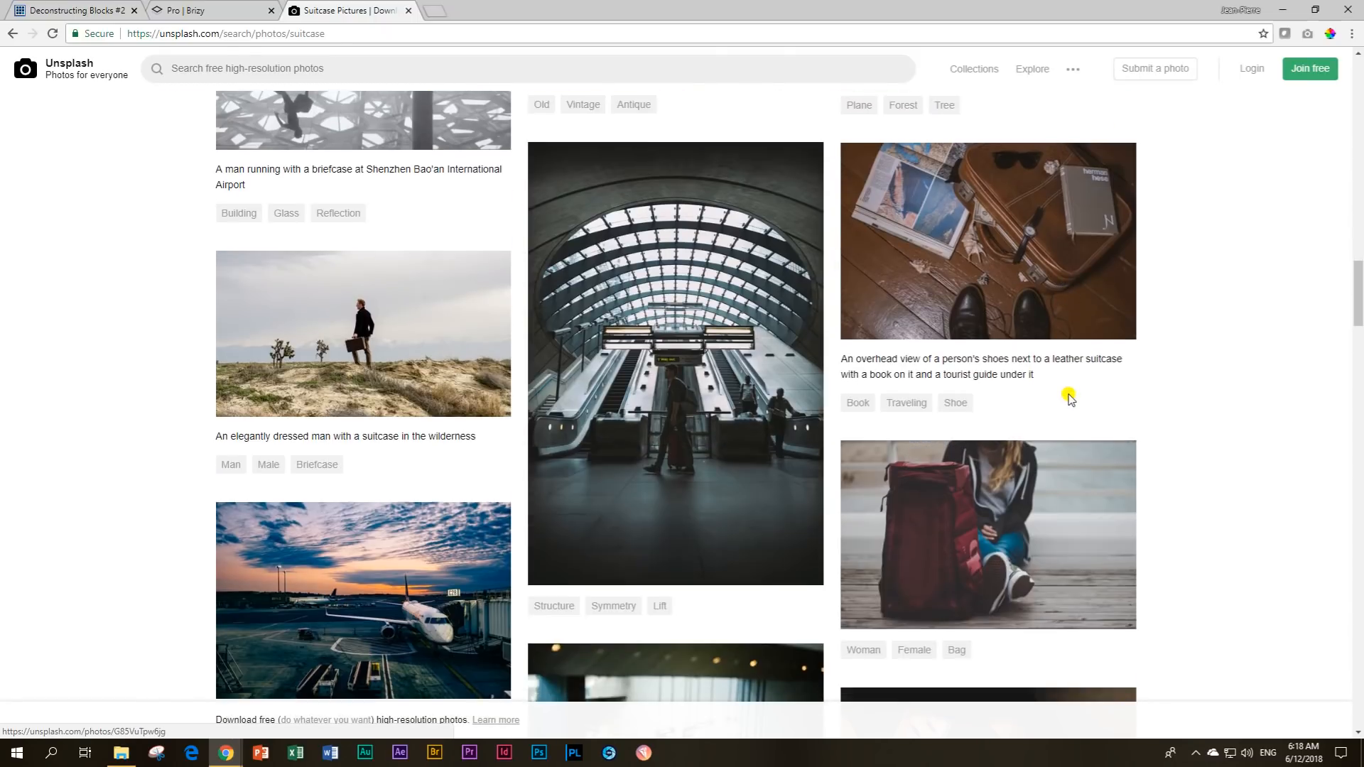
{"action": "scroll", "coordinate": [1063, 396], "scroll_direction": "up", "scroll_amount": 15}
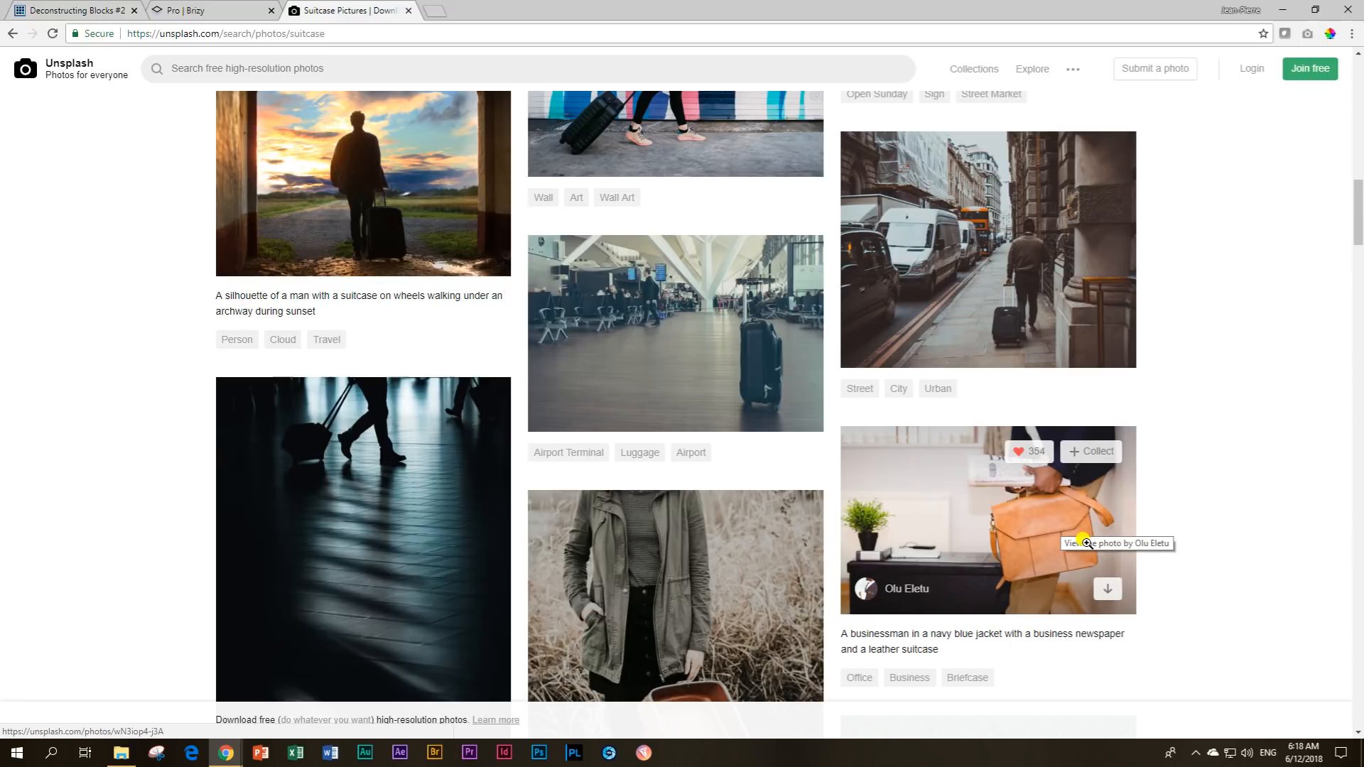
{"action": "left_click", "coordinate": [918, 591]}
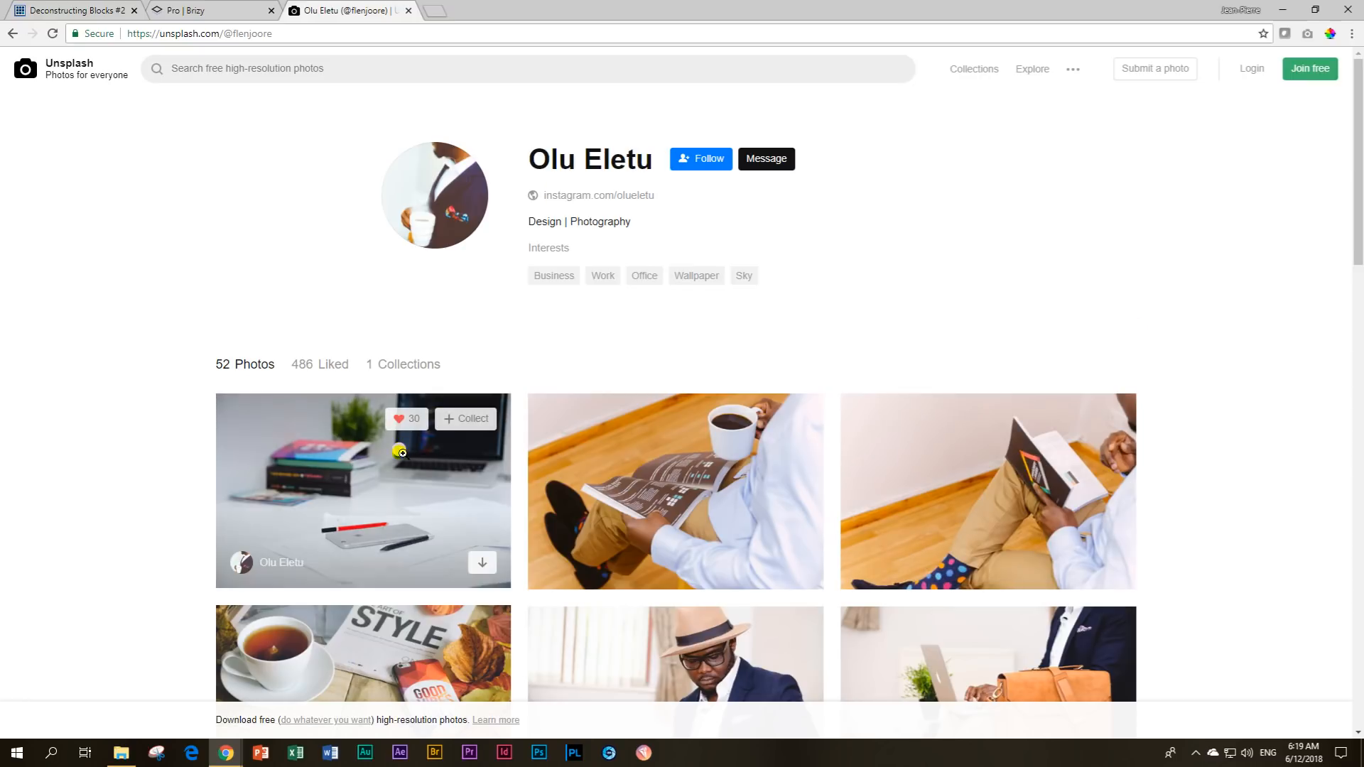
{"action": "scroll", "coordinate": [399, 451], "scroll_direction": "down", "scroll_amount": 5}
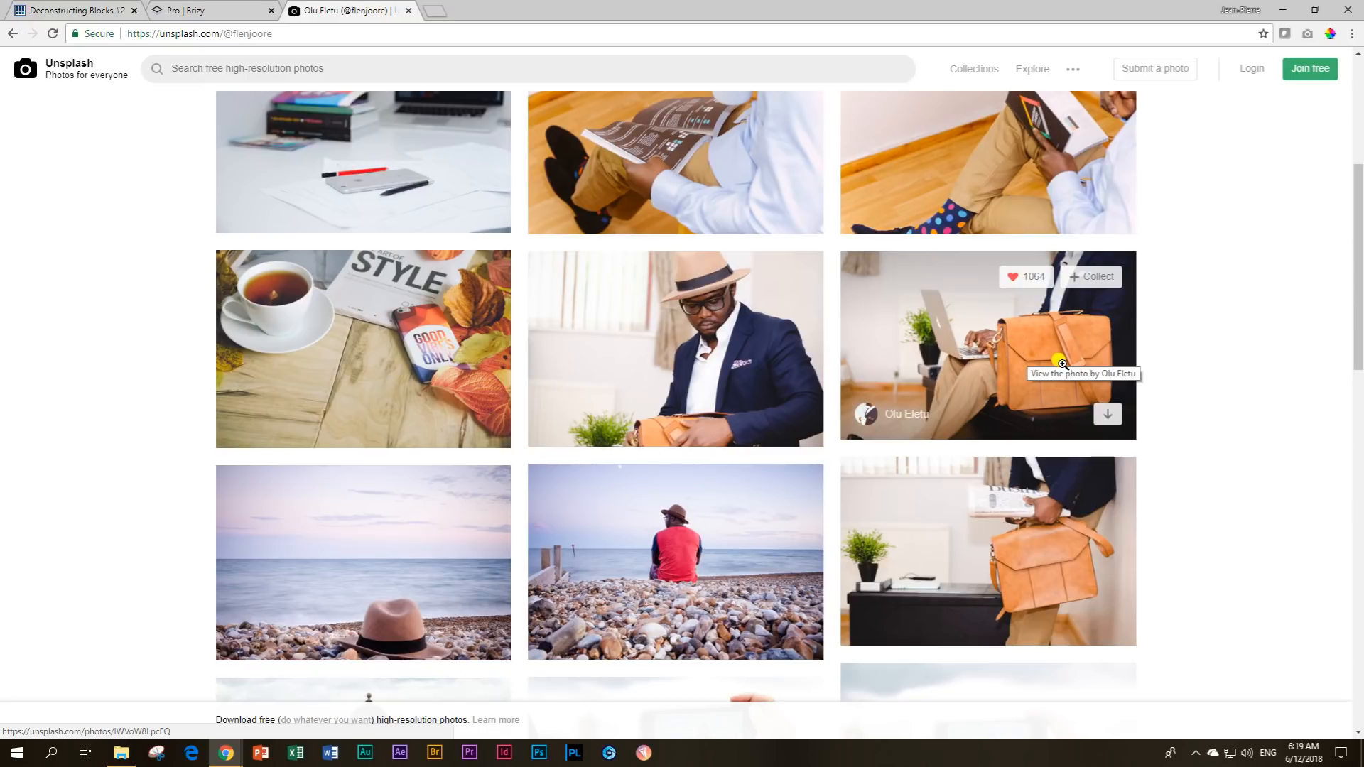
{"action": "left_click", "coordinate": [1108, 424]}
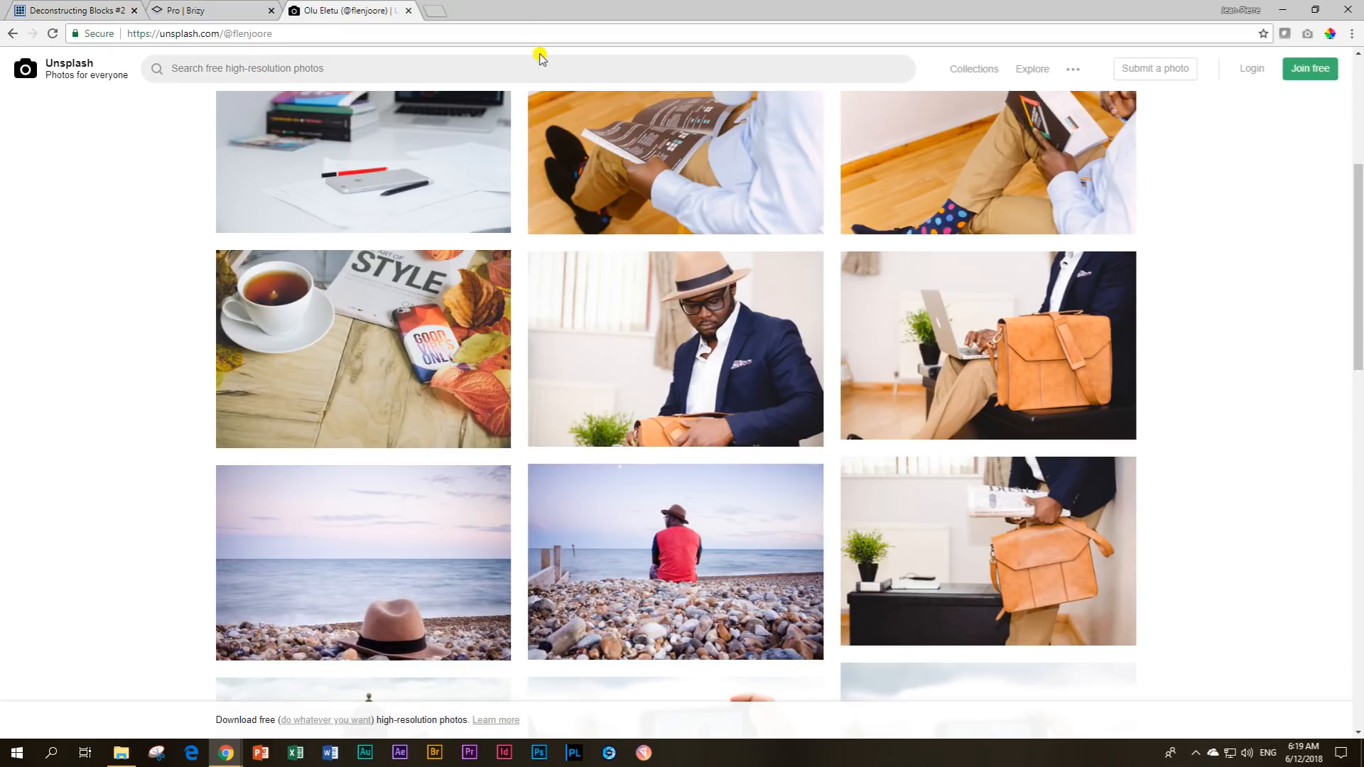
{"action": "left_click", "coordinate": [227, 8]}
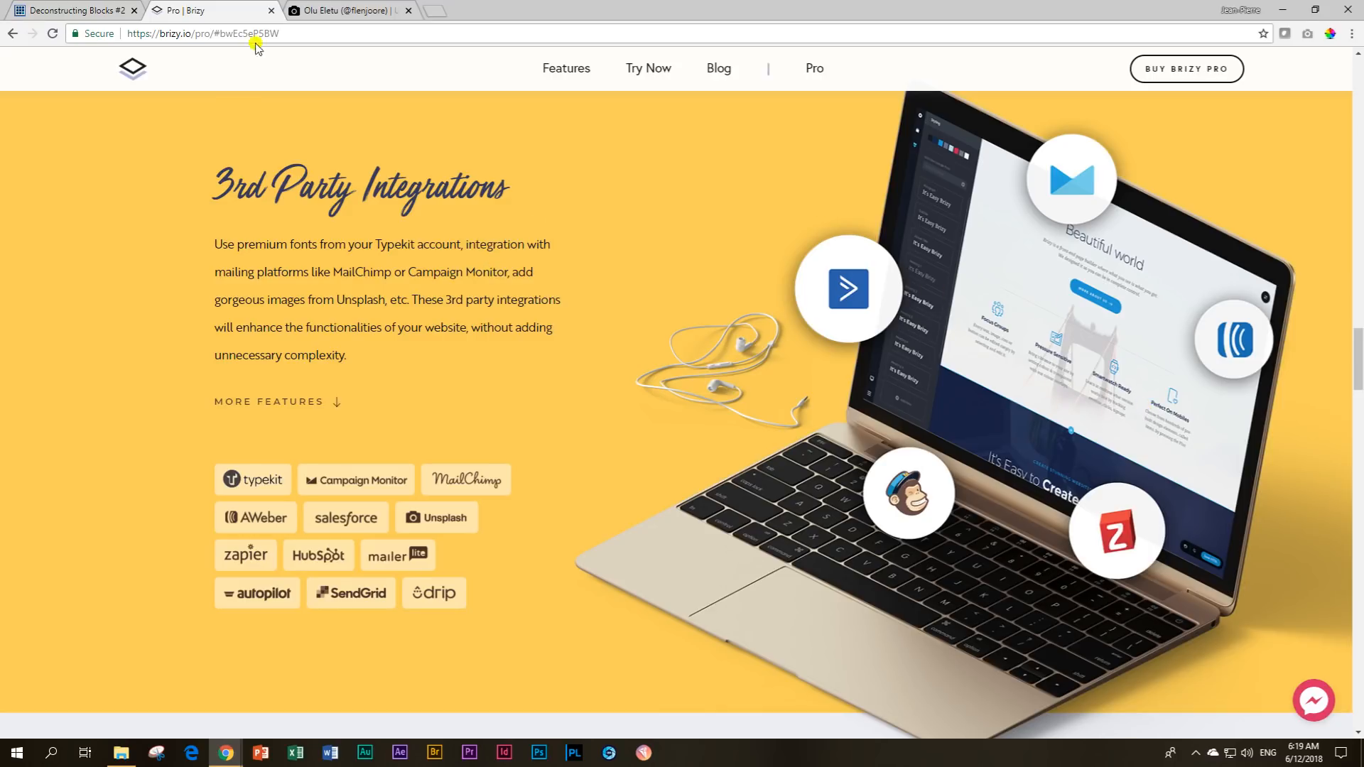
{"action": "left_click", "coordinate": [341, 10]}
{"action": "left_click", "coordinate": [193, 8]}
{"action": "left_click", "coordinate": [64, 6]}
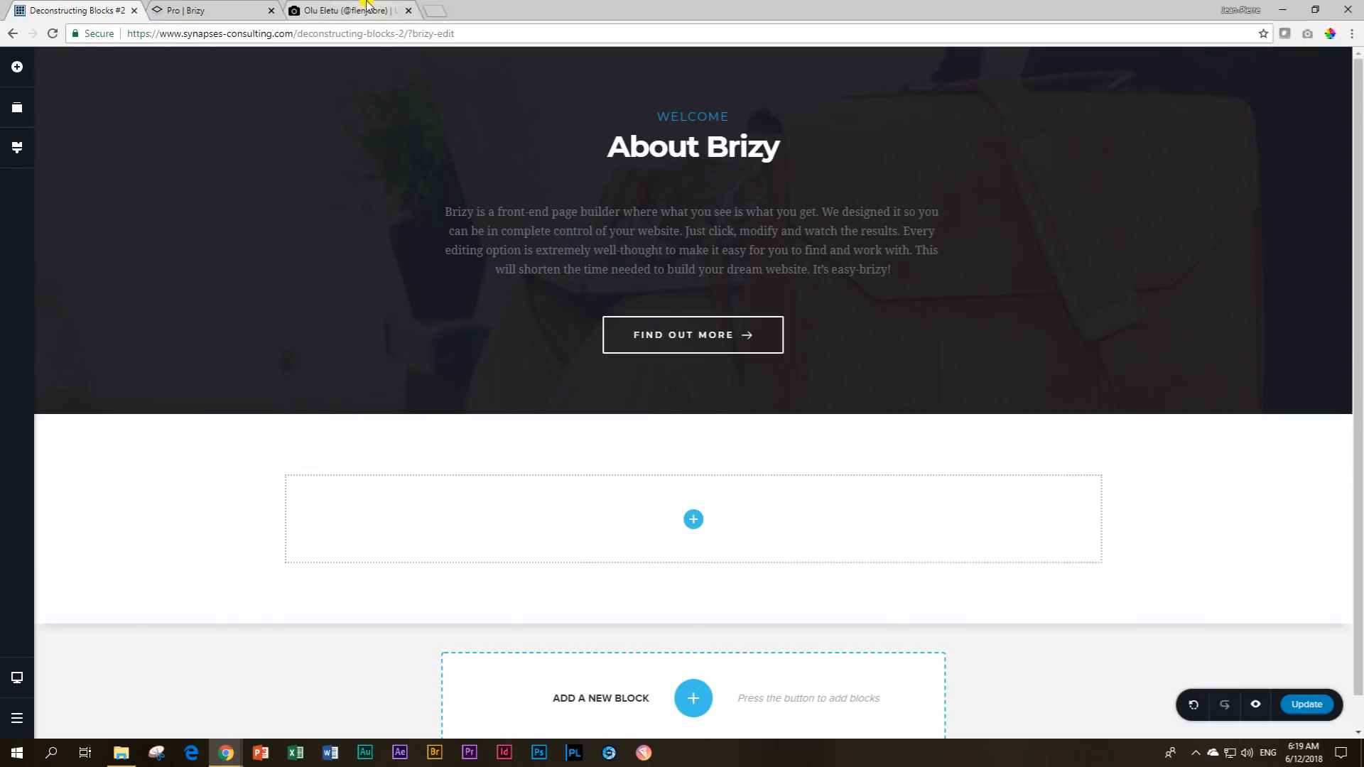
{"action": "left_click", "coordinate": [341, 10]}
Return to the Deconstructing Blocks #2 editor and open the media library for the blank block's background image.
{"action": "left_click", "coordinate": [77, 8]}
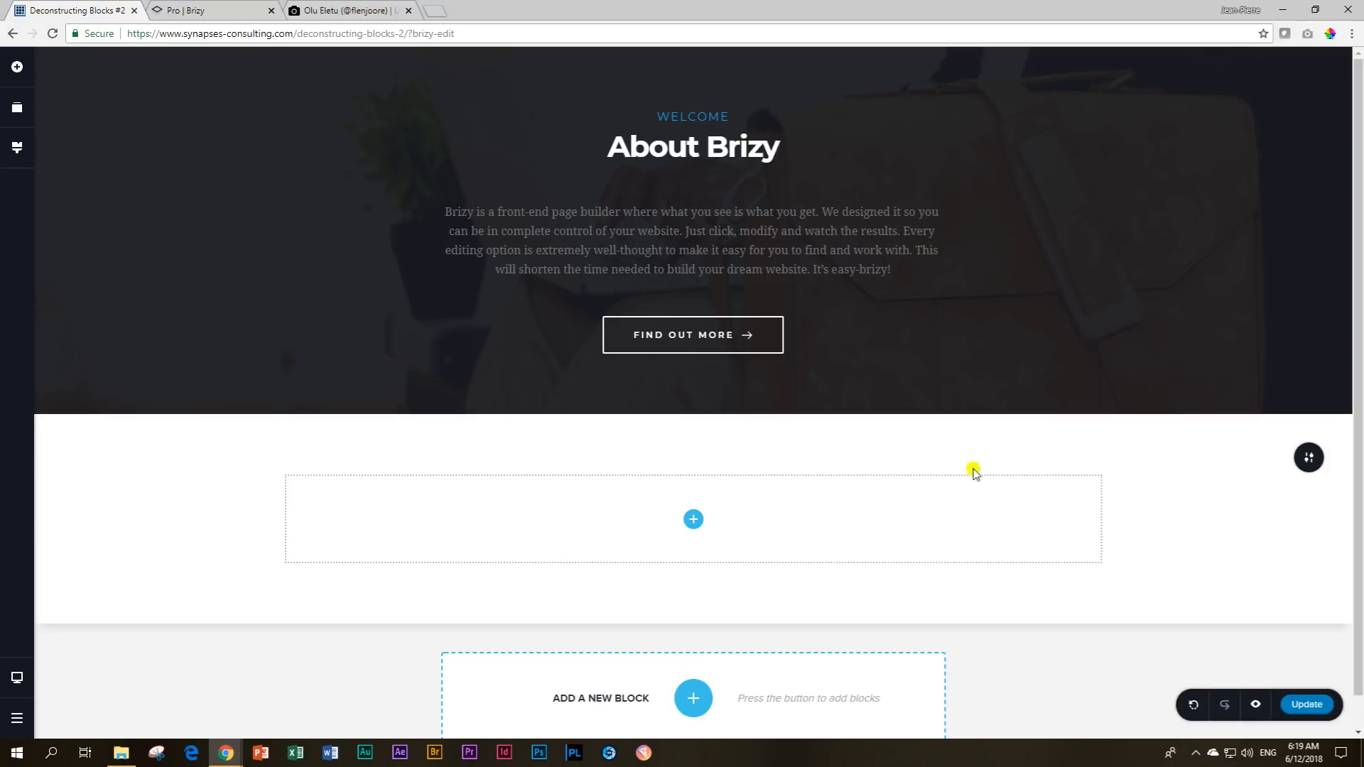
{"action": "left_click", "coordinate": [1316, 462]}
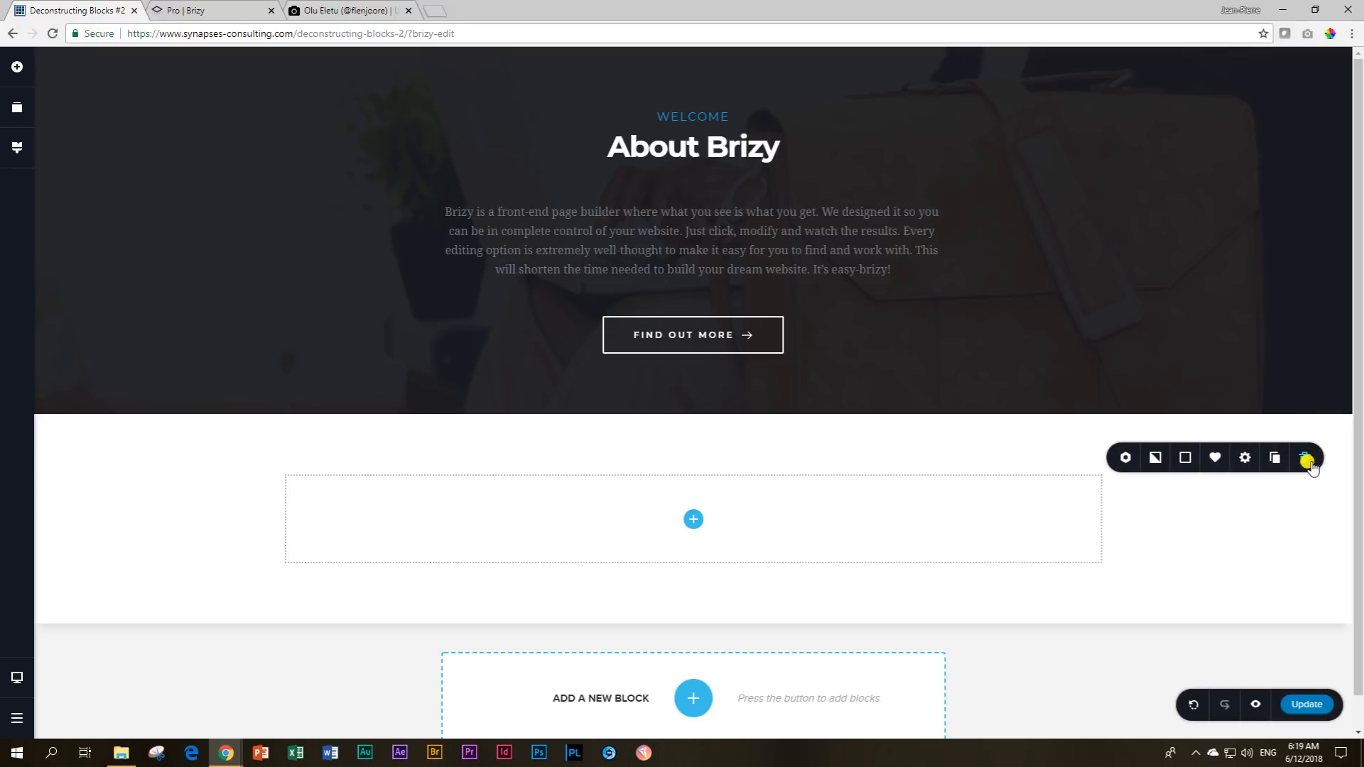
{"action": "left_click", "coordinate": [1154, 461]}
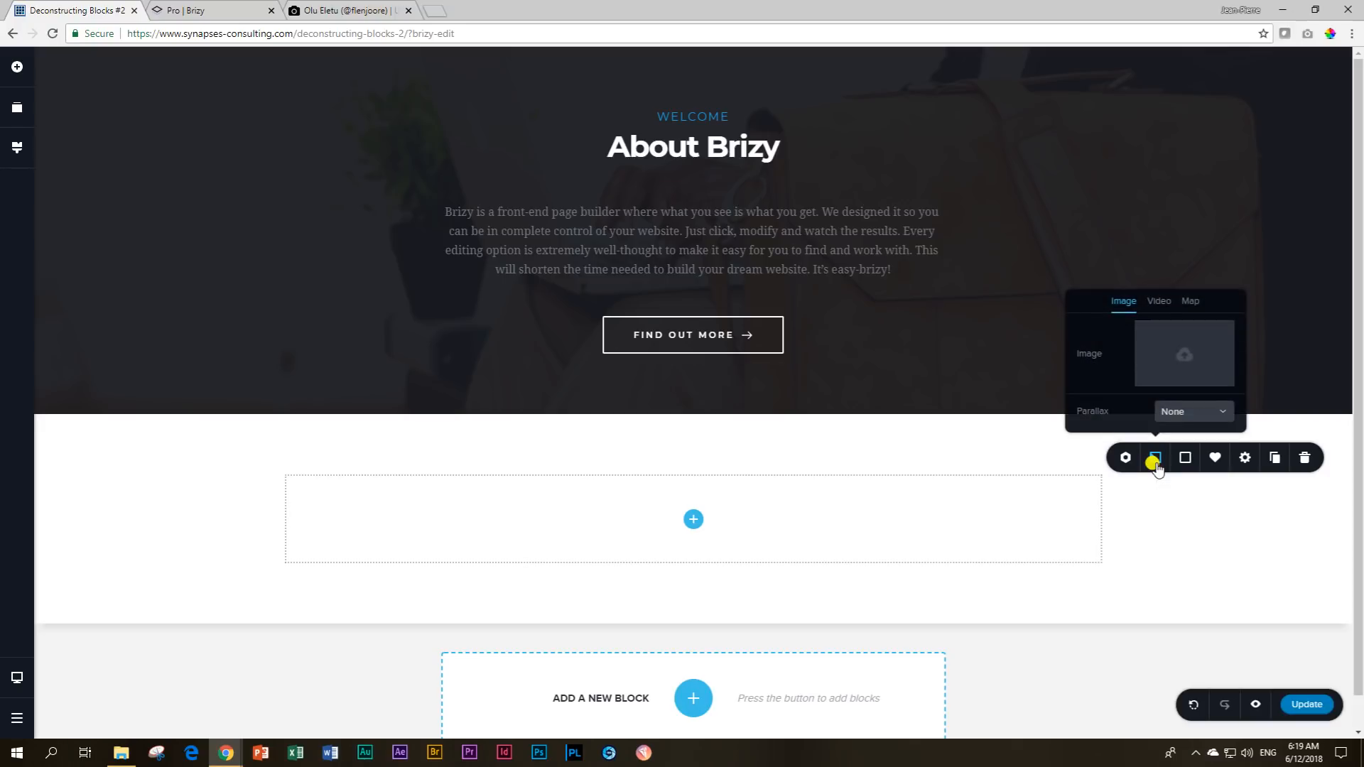
{"action": "left_click", "coordinate": [1181, 359]}
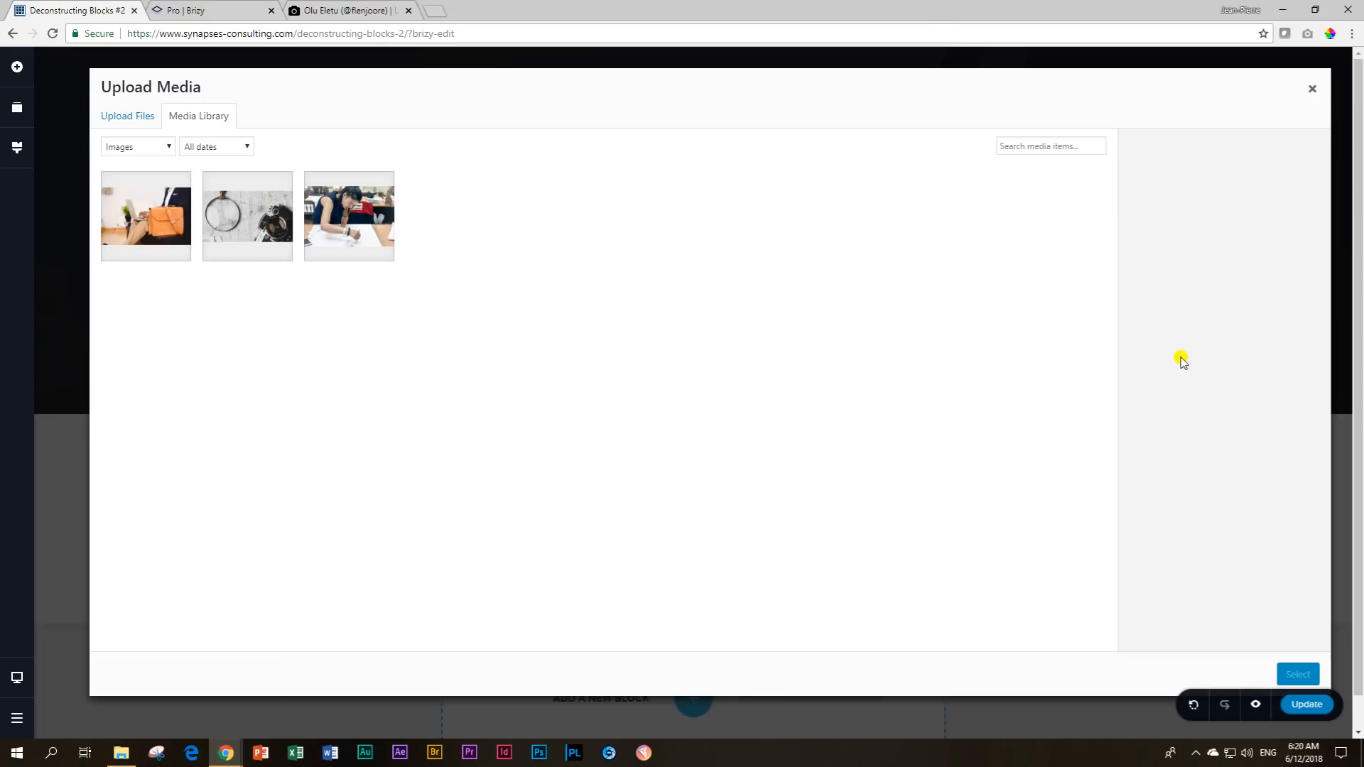
Permanently delete the existing orange briefcase photo from the media library.
{"action": "left_click", "coordinate": [144, 226]}
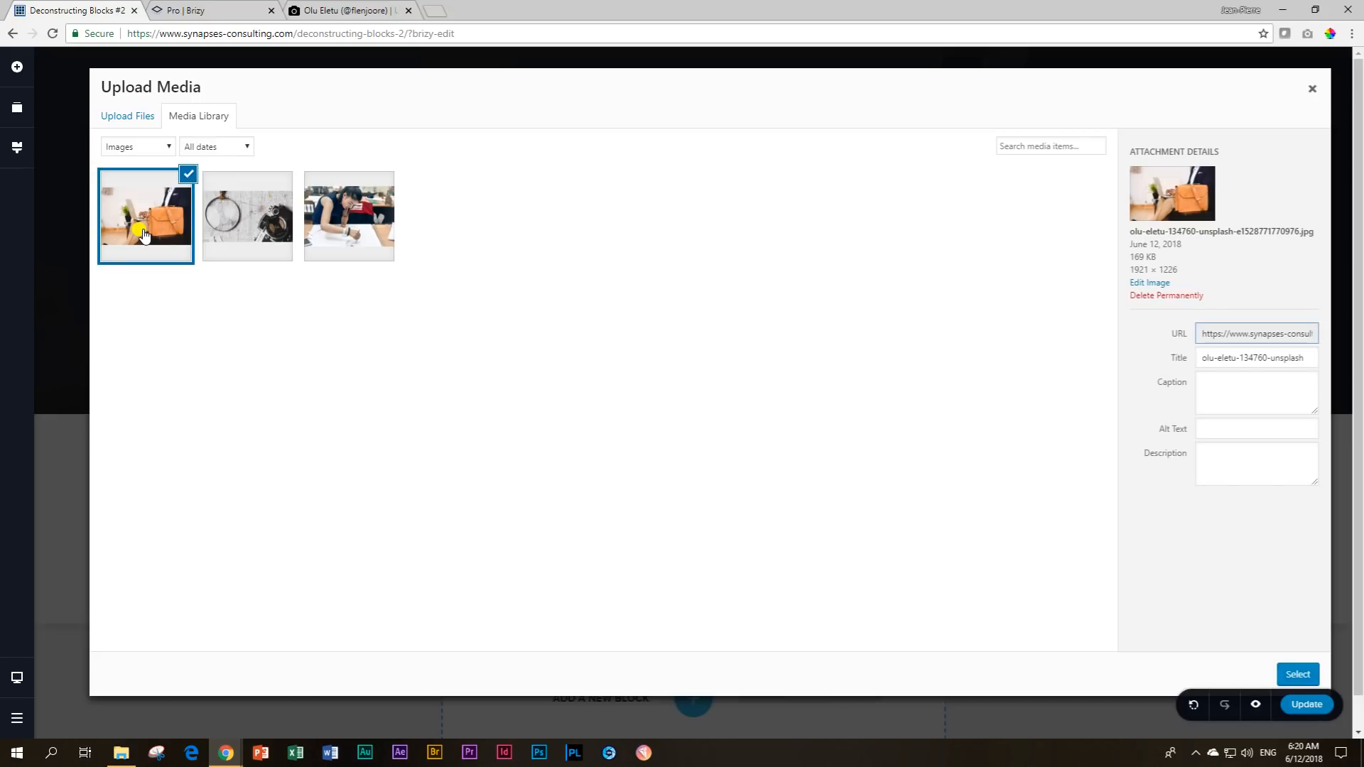
{"action": "left_click", "coordinate": [1149, 295]}
{"action": "left_click", "coordinate": [751, 142]}
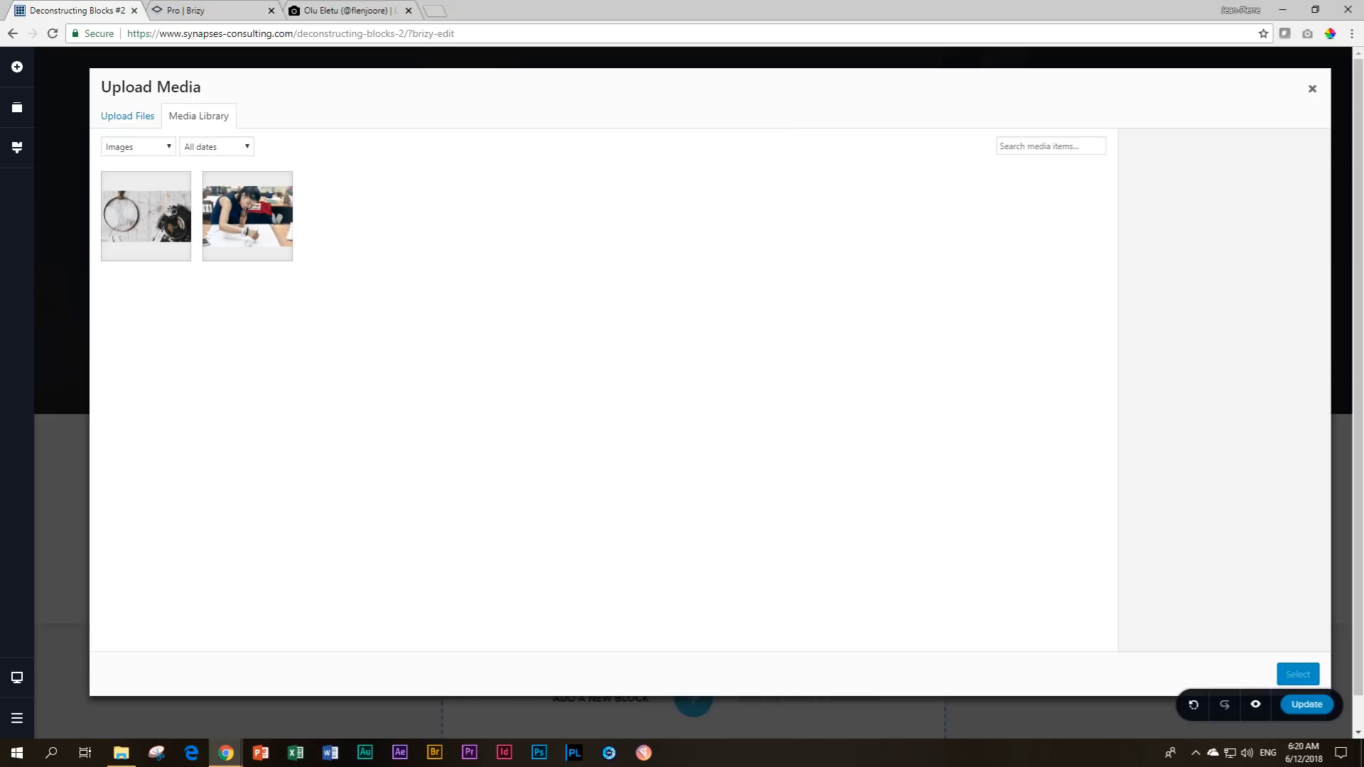
Upload the full-size orange briefcase photo to the media library and compare it with the original on Unsplash.
{"action": "left_click_drag", "start_coordinate": [1363, 302], "coordinate": [495, 323]}
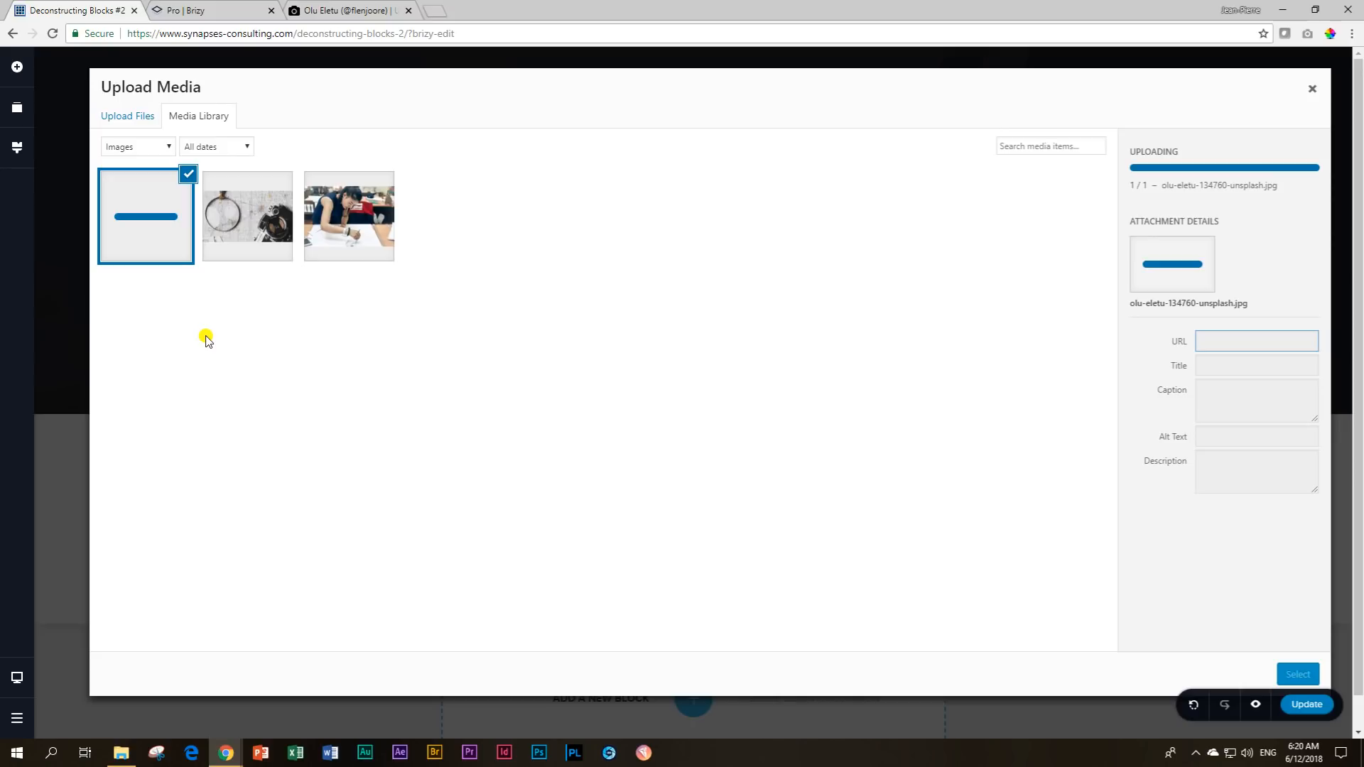
{"action": "left_click", "coordinate": [333, 10]}
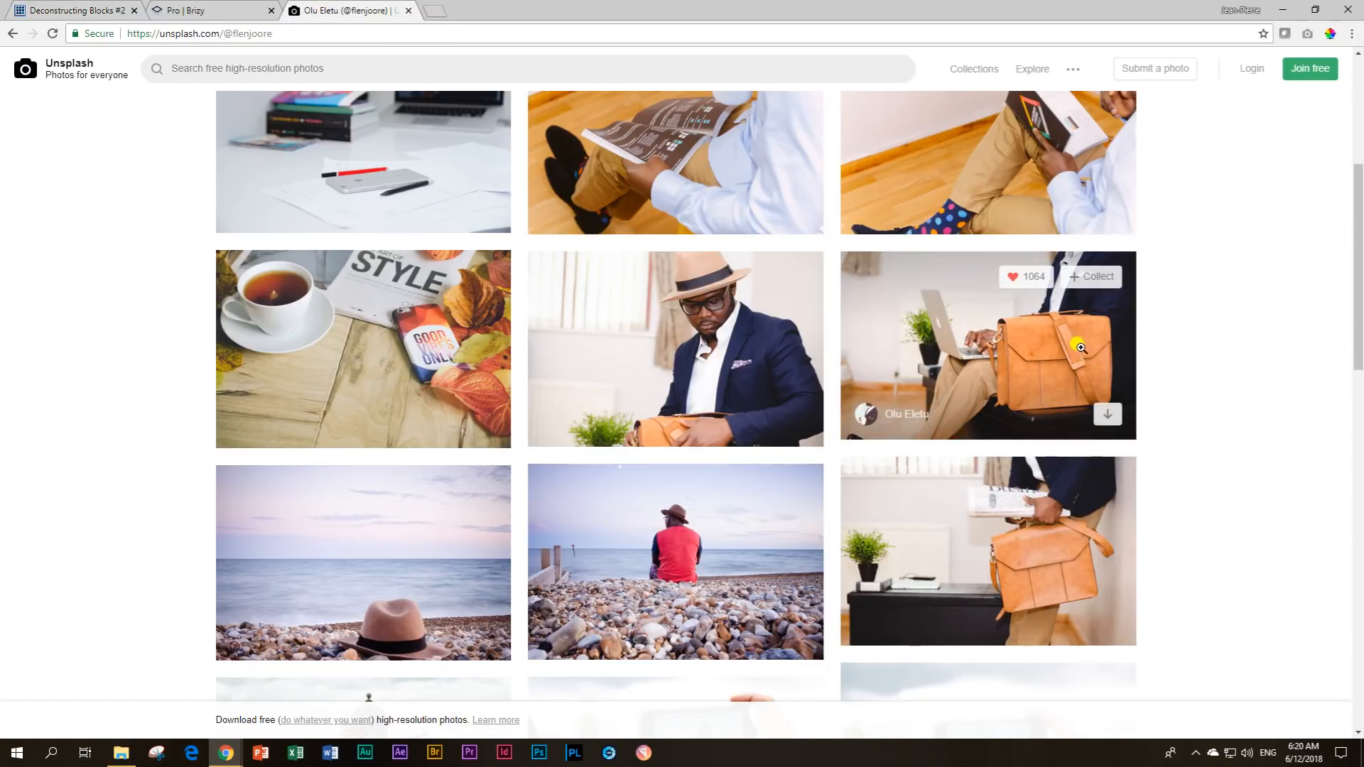
{"action": "left_click", "coordinate": [78, 10]}
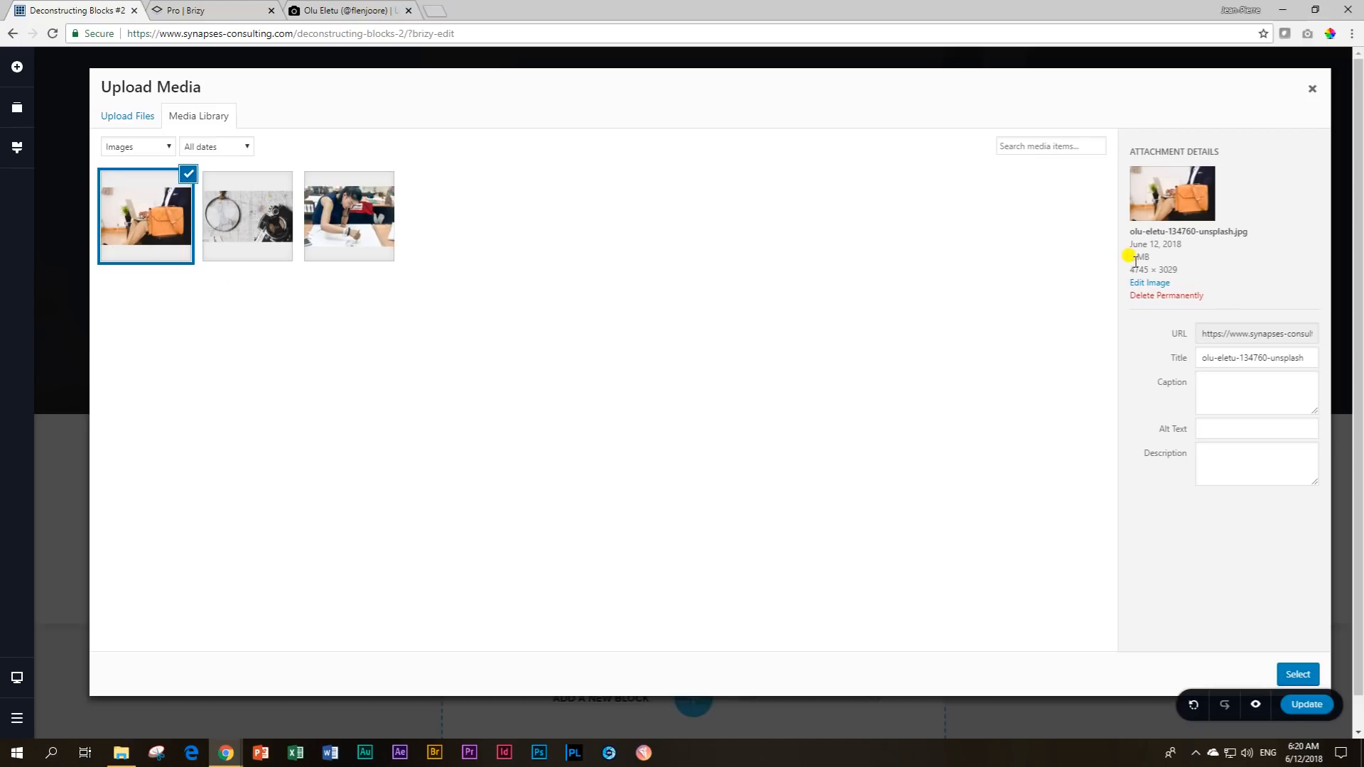
Open the uploaded orange briefcase photo for editing and scale it to 1921 × 1226.
{"action": "left_click_drag", "start_coordinate": [1129, 270], "coordinate": [1190, 277]}
{"action": "left_click", "coordinate": [1059, 295]}
{"action": "left_click", "coordinate": [1149, 282]}
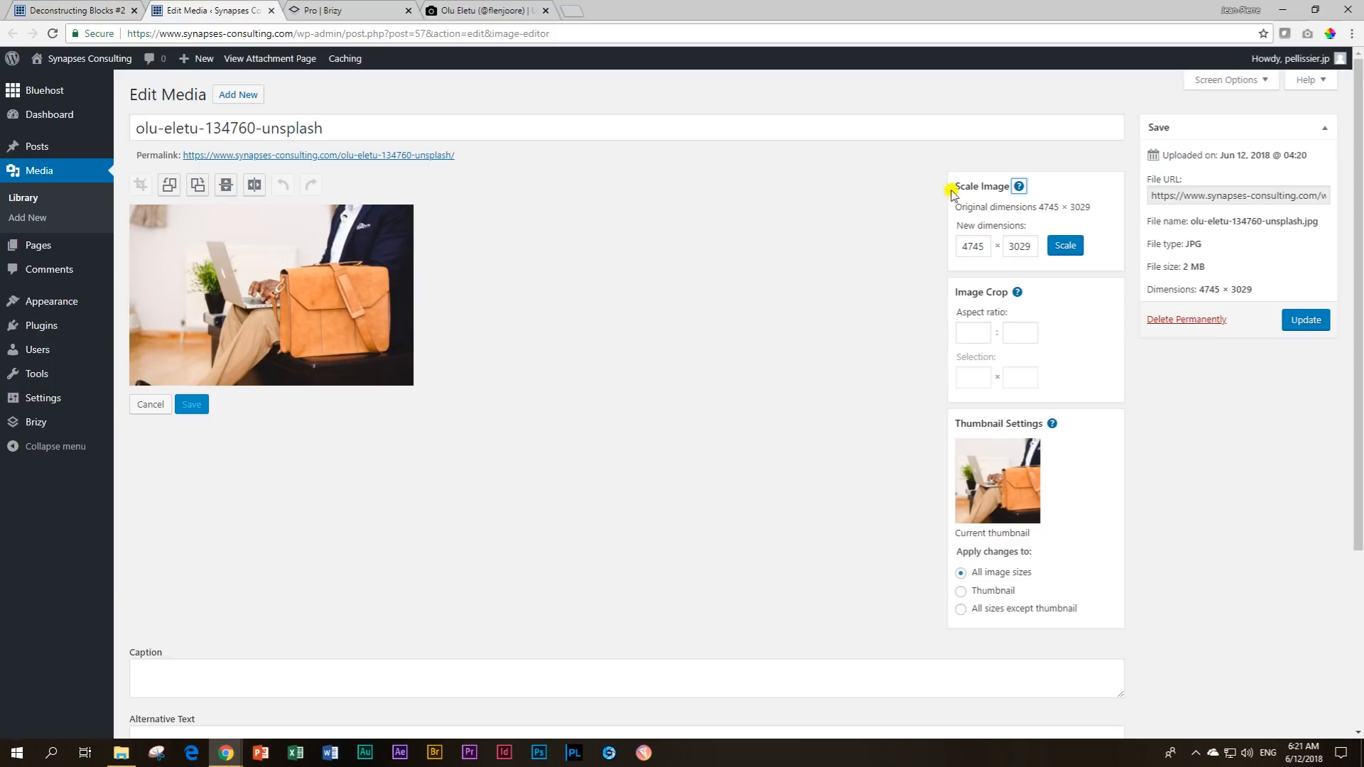
{"action": "left_click_drag", "start_coordinate": [986, 246], "coordinate": [945, 246]}
{"action": "type", "text": "1920"}
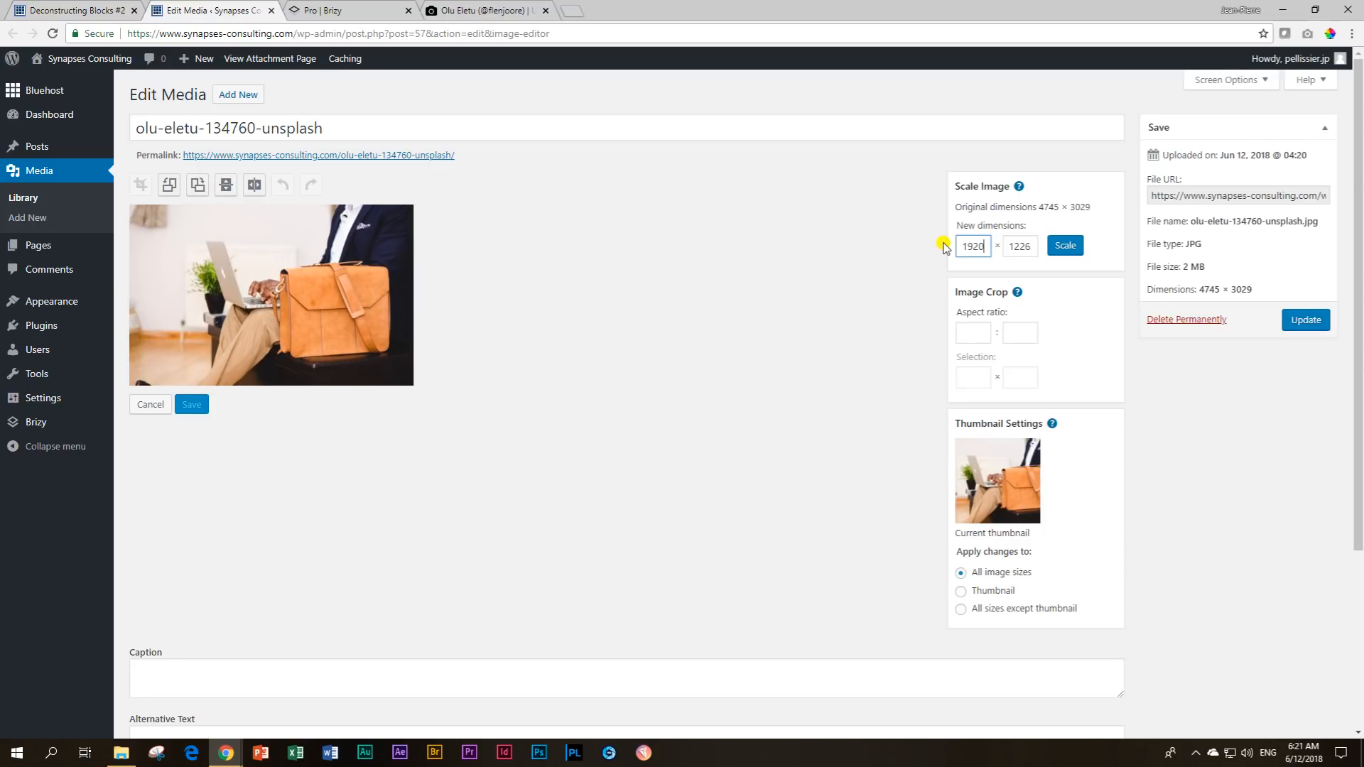
{"action": "key", "text": "Tab"}
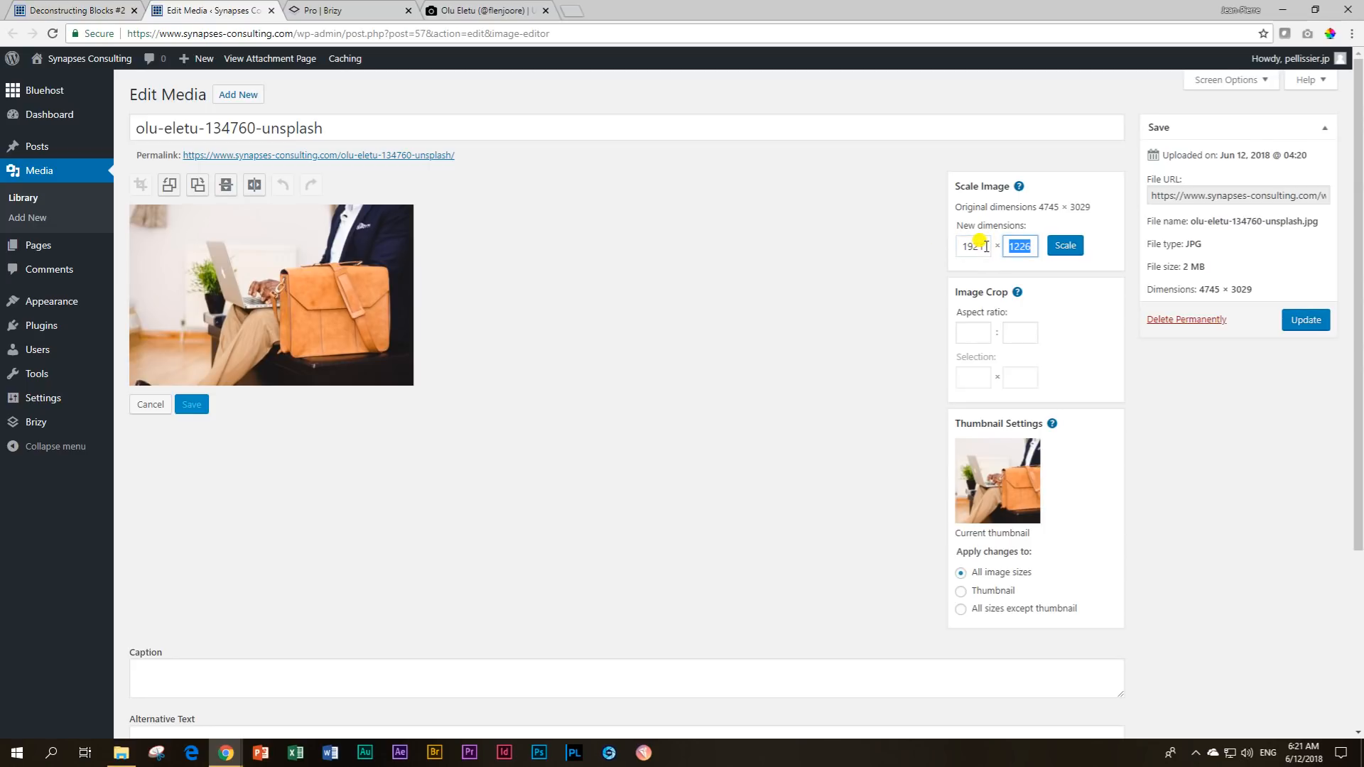
{"action": "left_click", "coordinate": [1023, 248]}
{"action": "left_click", "coordinate": [972, 246]}
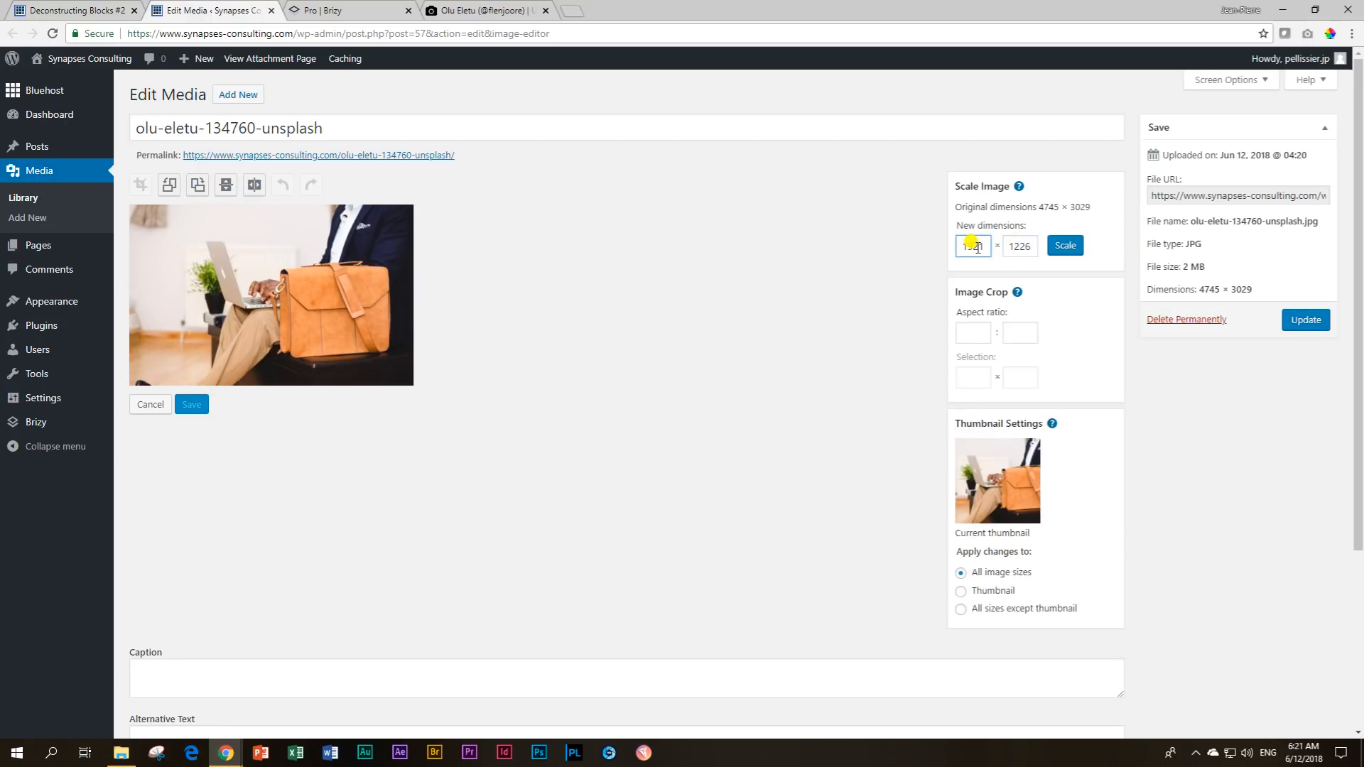
{"action": "left_click_drag", "start_coordinate": [979, 246], "coordinate": [947, 249]}
{"action": "type", "text": "1921"}
{"action": "left_click", "coordinate": [1069, 246]}
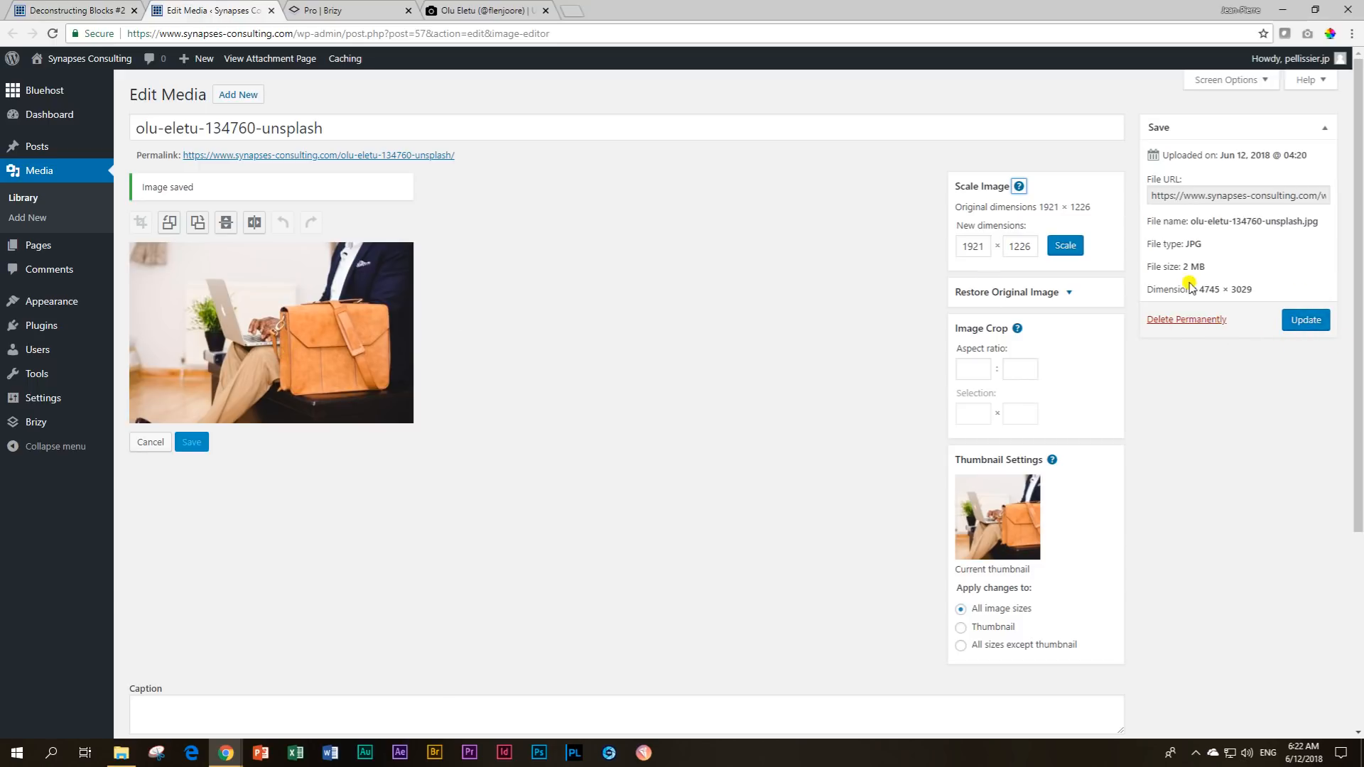
Update the scaled photo's media entry and review its new file size and picture quality.
{"action": "left_click_drag", "start_coordinate": [1182, 266], "coordinate": [1208, 270]}
{"action": "left_click", "coordinate": [1304, 321]}
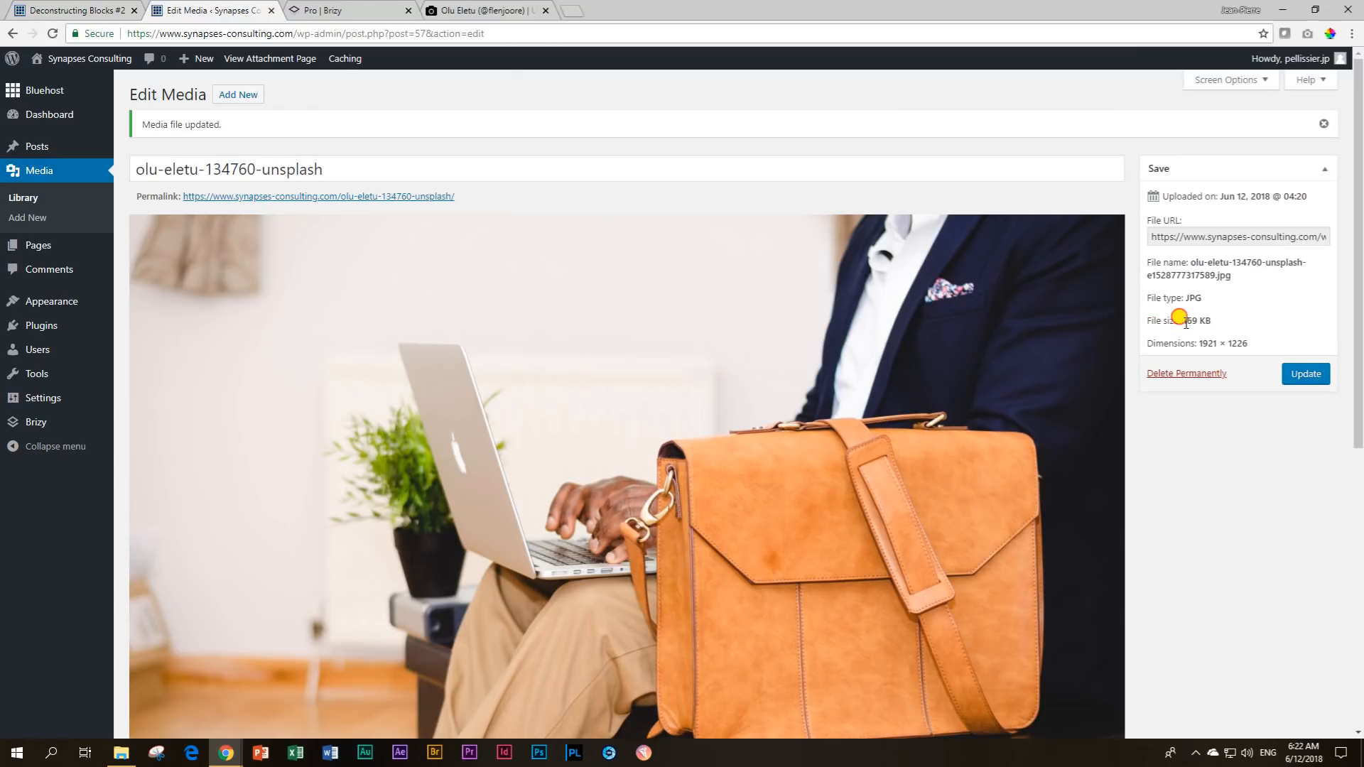
{"action": "left_click_drag", "start_coordinate": [1184, 323], "coordinate": [1212, 323]}
{"action": "scroll", "coordinate": [833, 533], "scroll_direction": "down", "scroll_amount": 3}
{"action": "scroll", "coordinate": [836, 531], "scroll_direction": "up", "scroll_amount": 3}
{"action": "scroll", "coordinate": [853, 535], "scroll_direction": "down", "scroll_amount": 3}
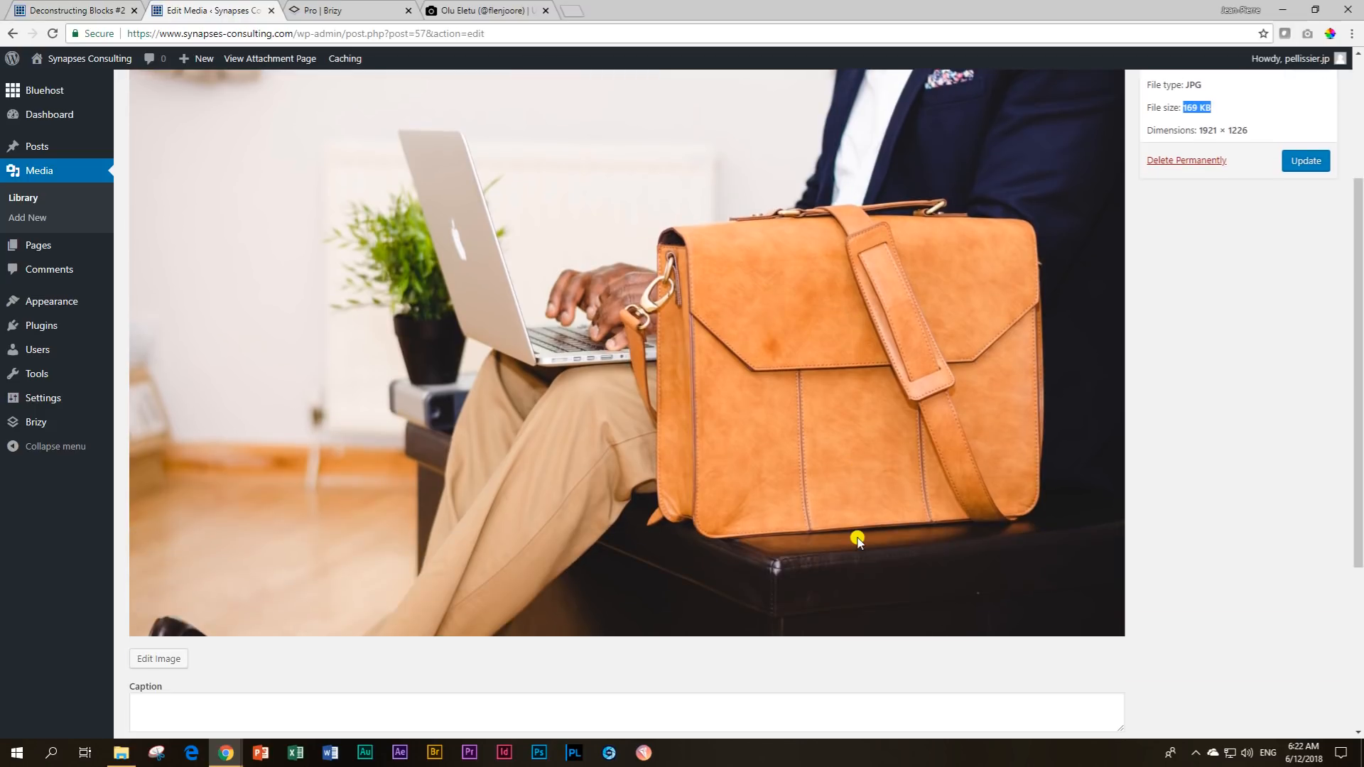
{"action": "scroll", "coordinate": [853, 554], "scroll_direction": "up", "scroll_amount": 3}
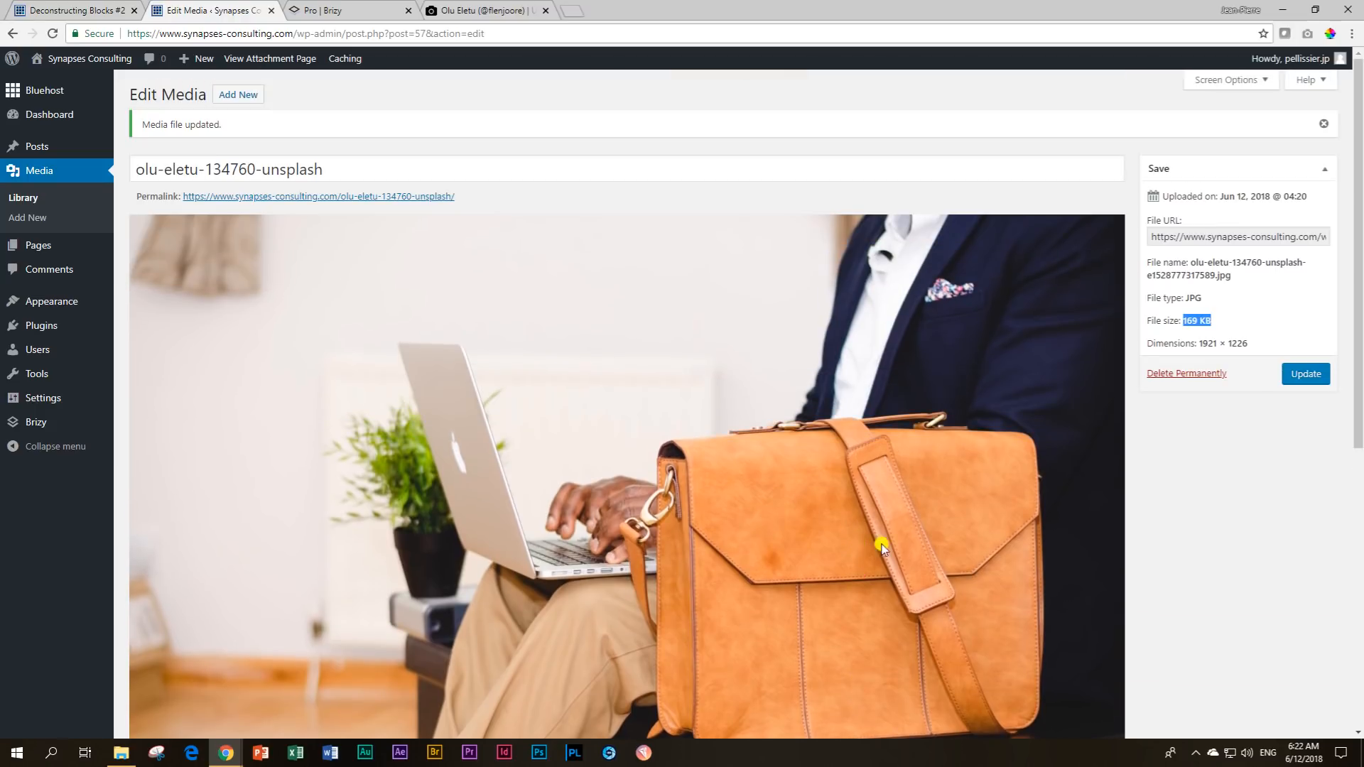
Return to the Deconstructing Blocks #2 editor, close the media library and reload the page.
{"action": "left_click", "coordinate": [84, 10]}
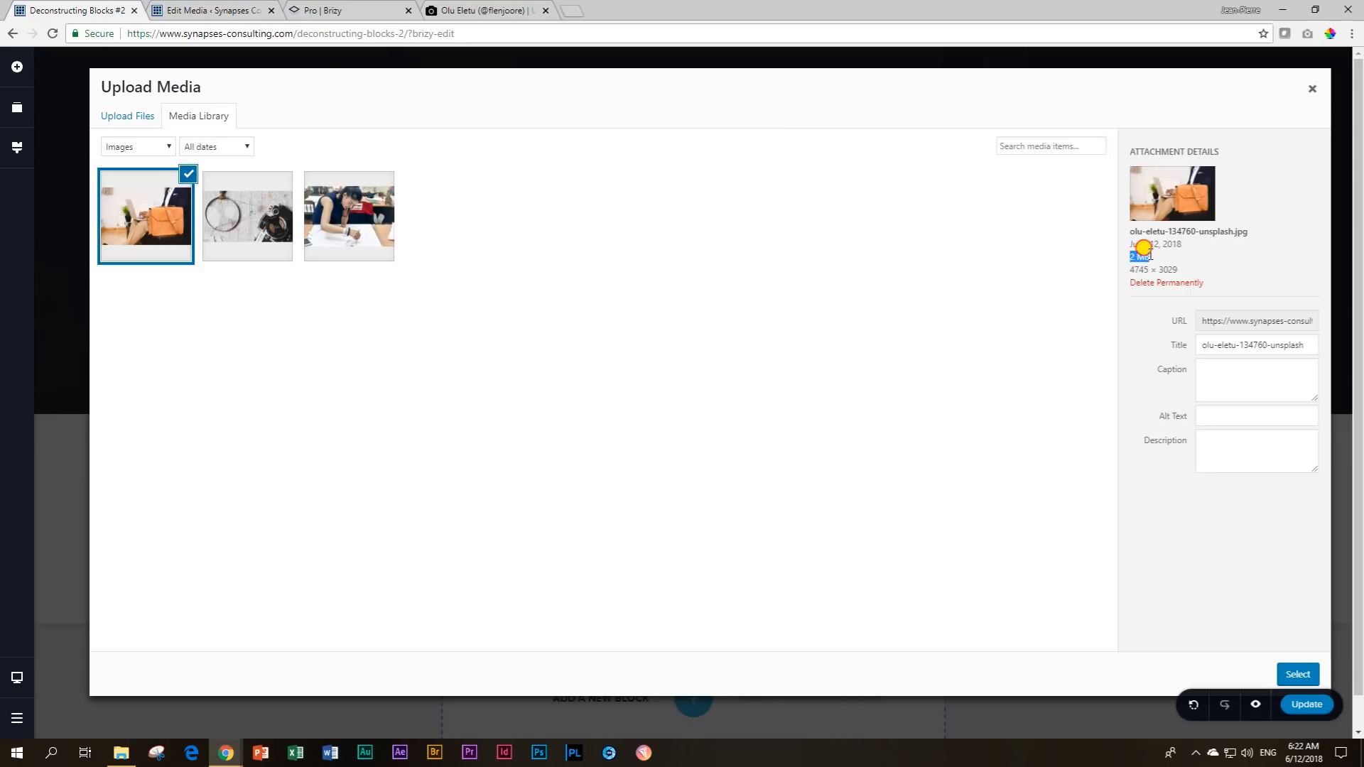
{"action": "left_click_drag", "start_coordinate": [1130, 256], "coordinate": [1151, 259]}
{"action": "left_click", "coordinate": [1315, 94]}
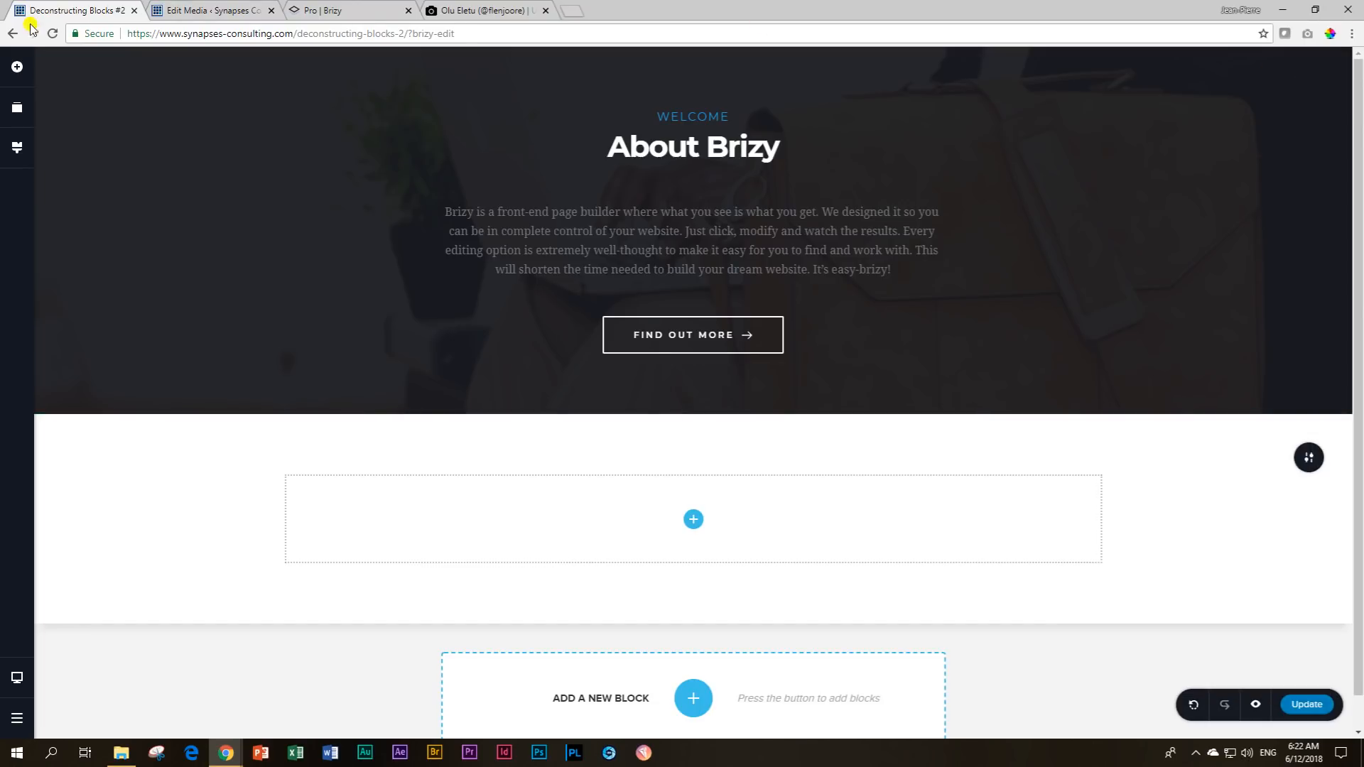
{"action": "left_click", "coordinate": [52, 34]}
Set the scaled orange briefcase photo as the blank block's background image after reviewing its file size, title and alt text.
{"action": "mouse_move", "coordinate": [1309, 463]}
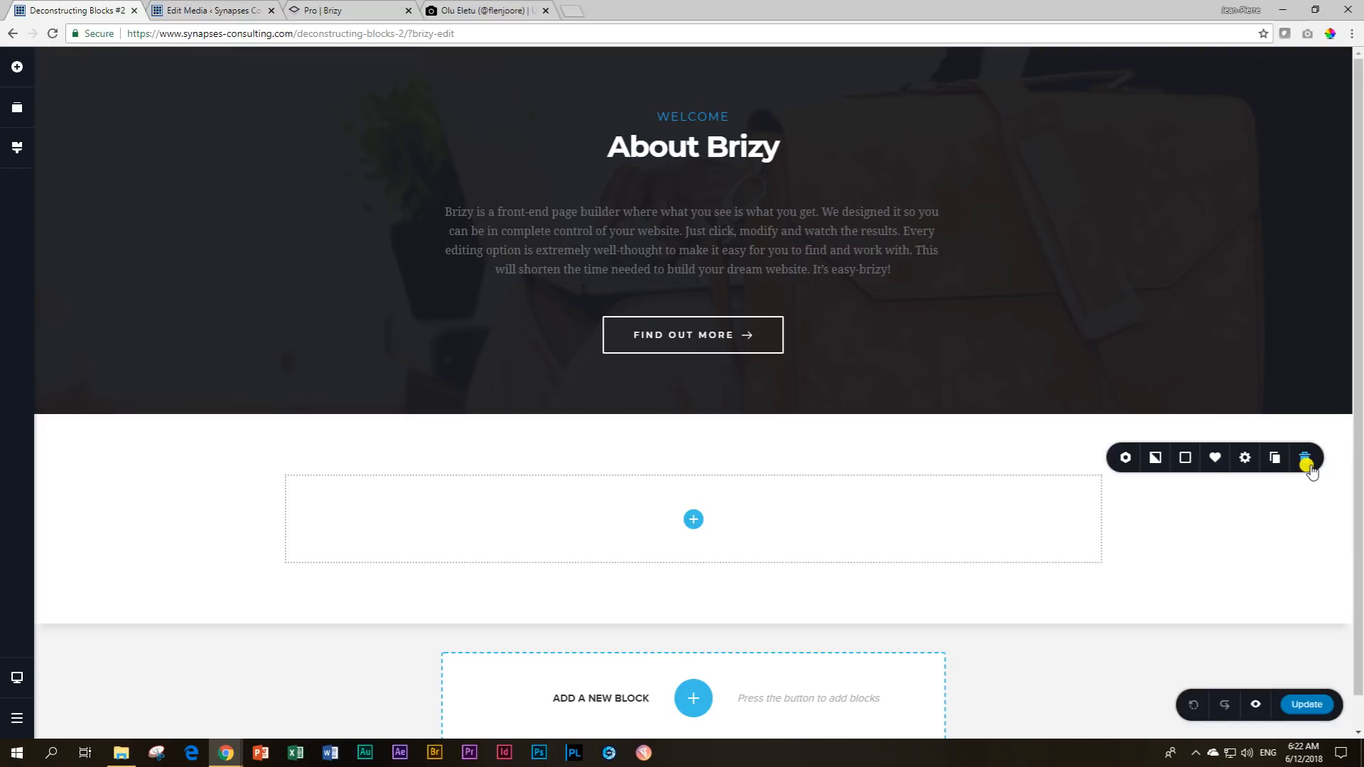
{"action": "left_click", "coordinate": [1153, 459]}
{"action": "left_click", "coordinate": [1181, 361]}
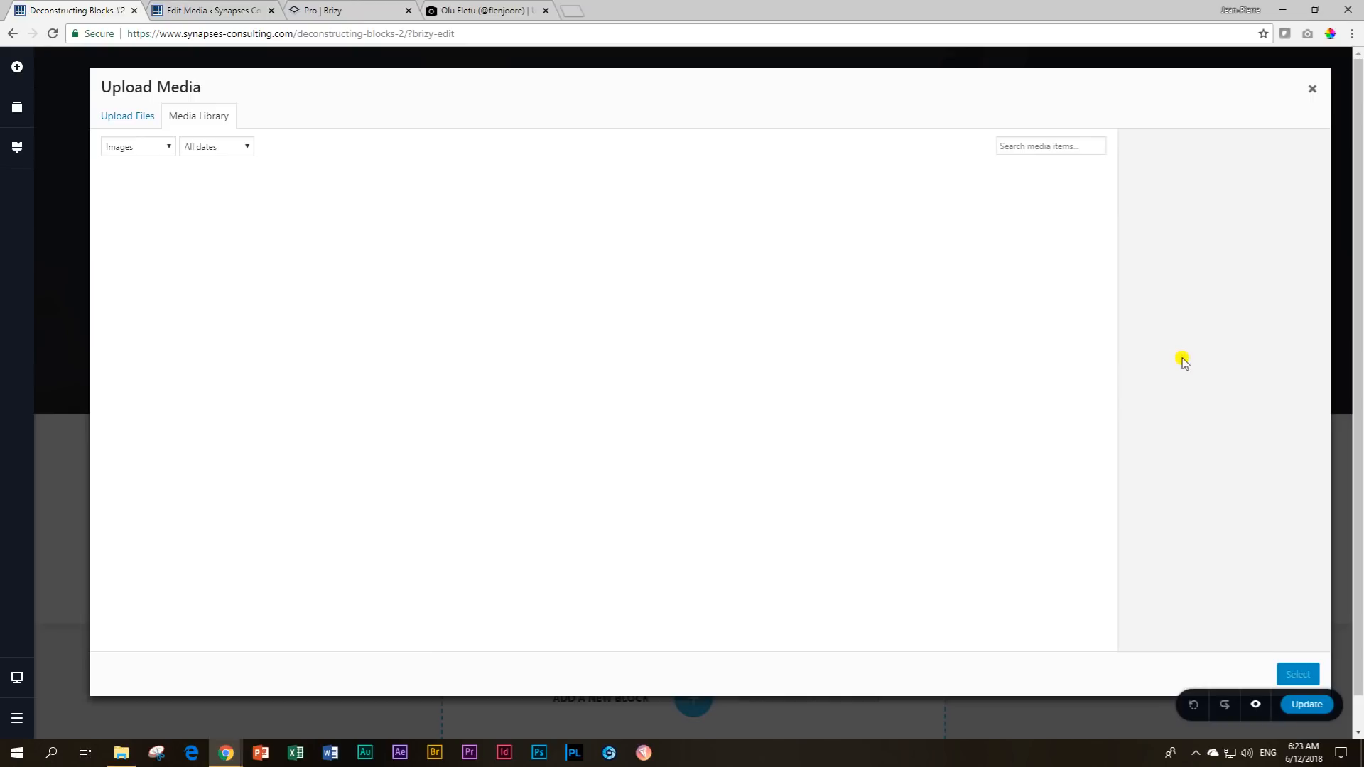
{"action": "left_click", "coordinate": [155, 210]}
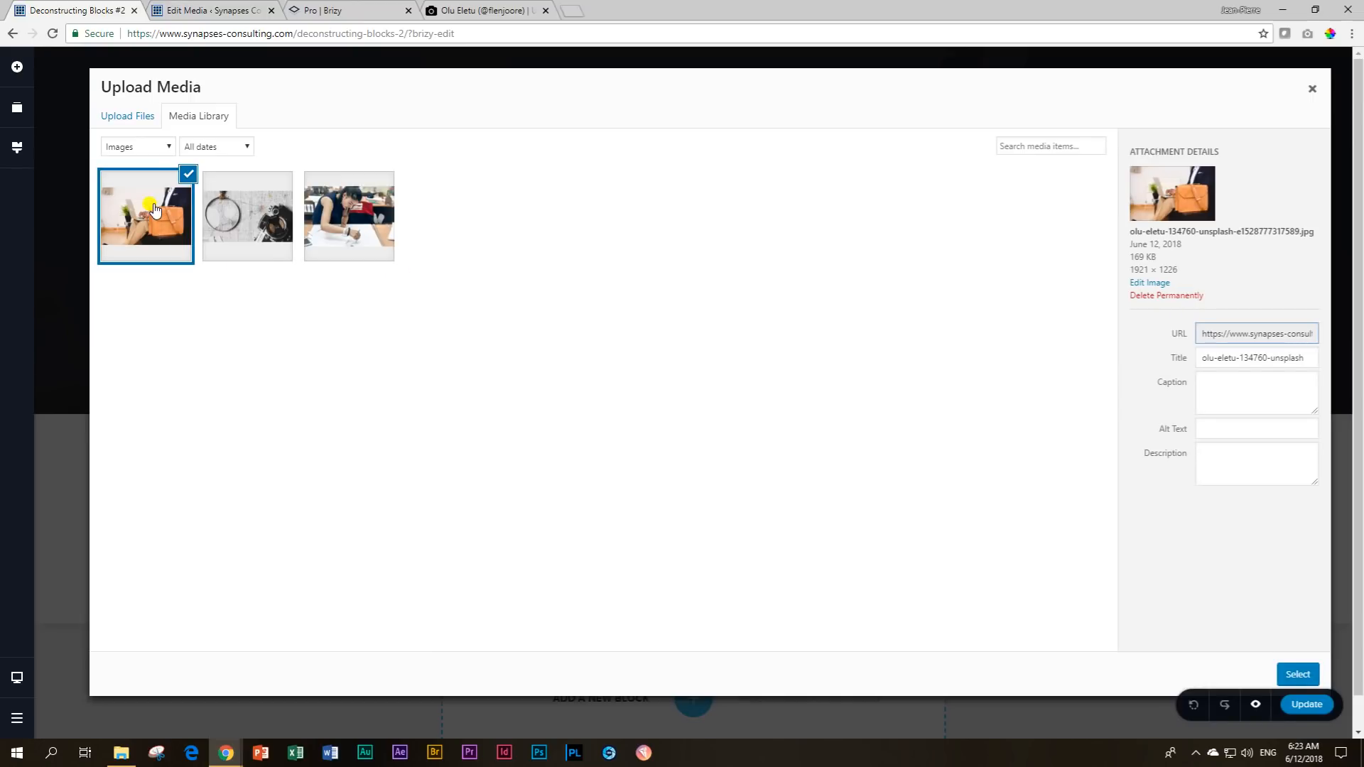
{"action": "left_click_drag", "start_coordinate": [1133, 256], "coordinate": [1157, 257]}
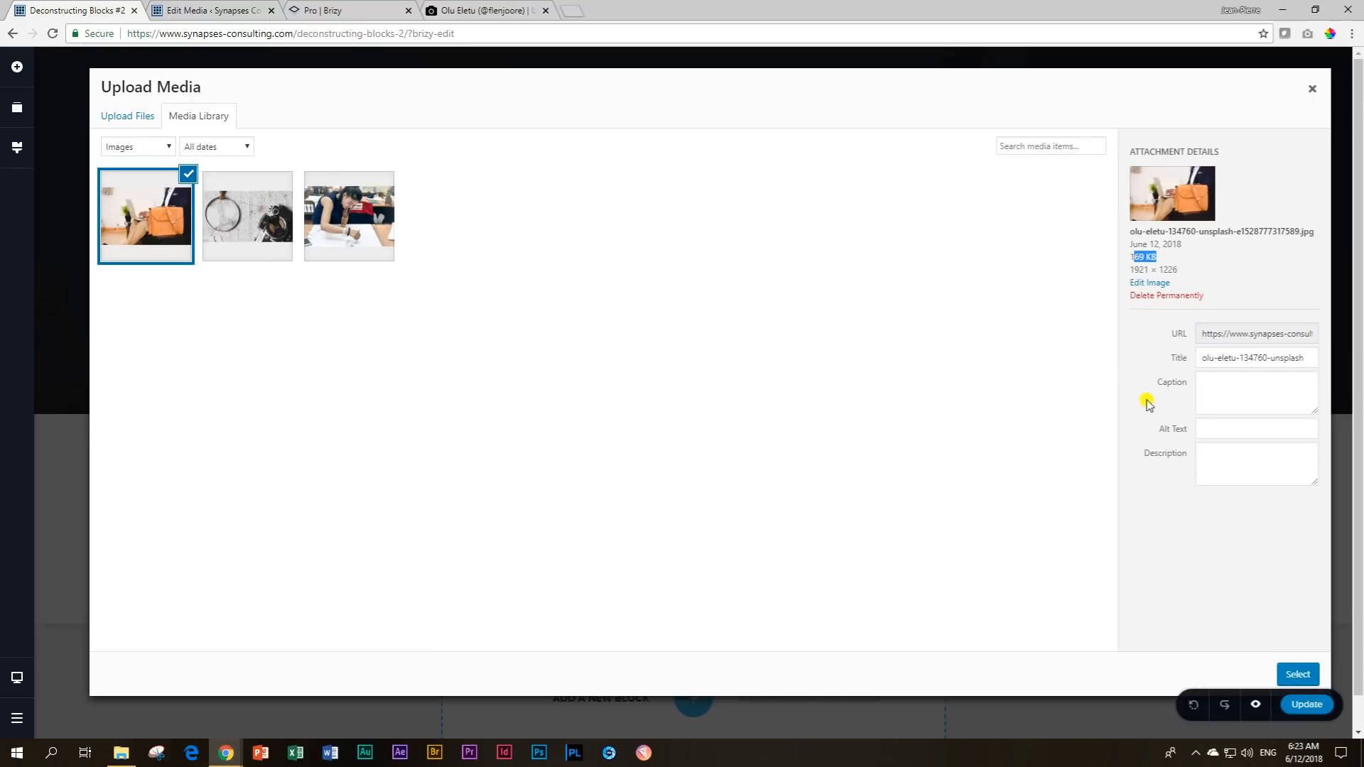
{"action": "left_click", "coordinate": [1087, 357]}
{"action": "left_click_drag", "start_coordinate": [1299, 356], "coordinate": [1169, 358]}
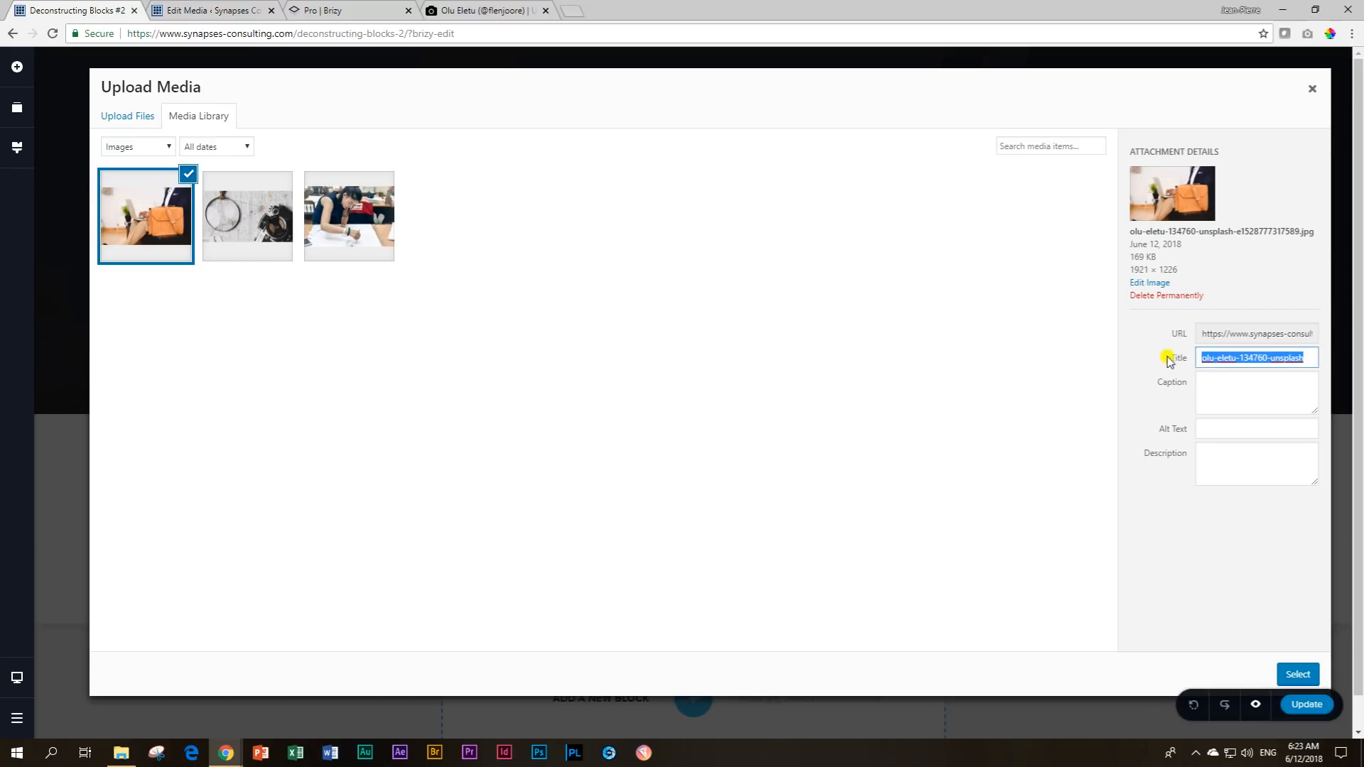
{"action": "left_click", "coordinate": [1207, 423]}
{"action": "left_click", "coordinate": [1221, 358]}
{"action": "left_click", "coordinate": [1212, 426]}
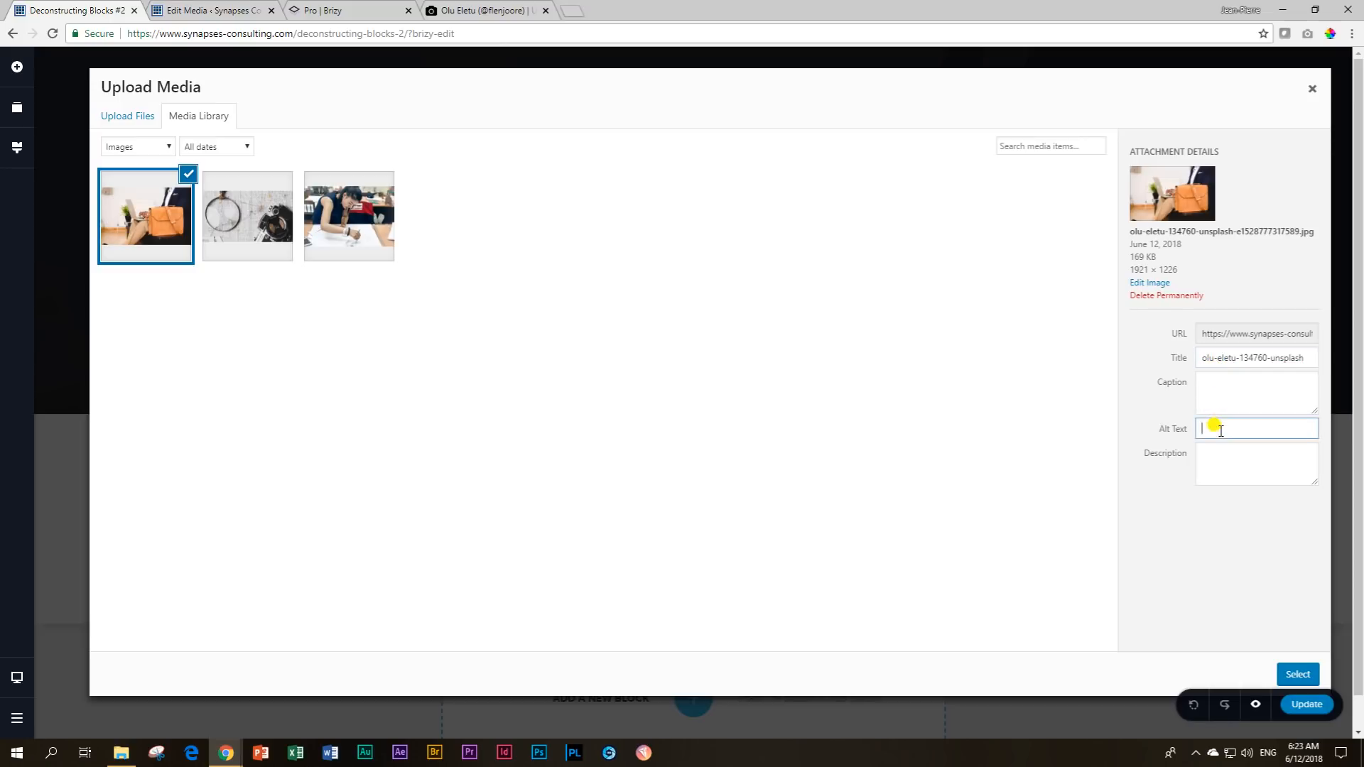
{"action": "left_click", "coordinate": [1294, 671]}
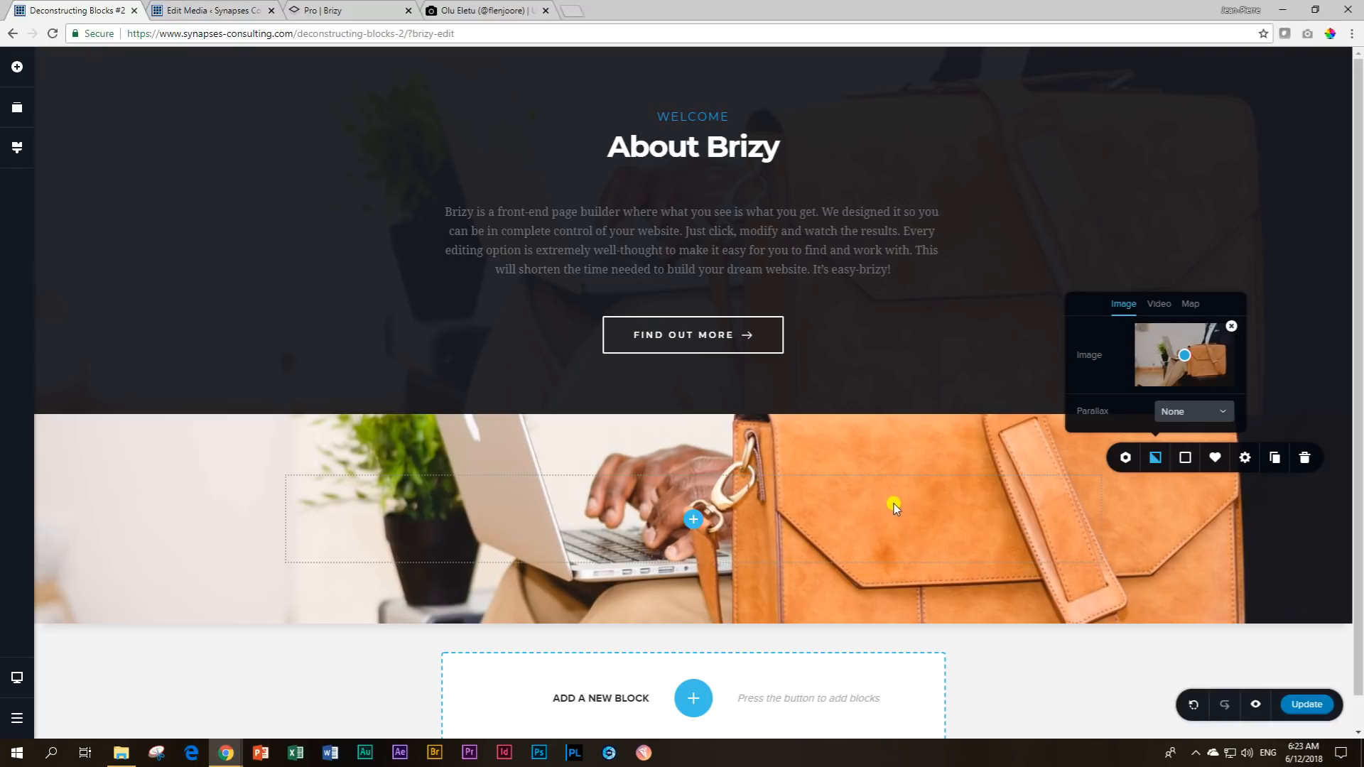
Try the preset overlay colours on the blank block and apply the dark #191821 overlay.
{"action": "scroll", "coordinate": [893, 502], "scroll_direction": "down", "scroll_amount": 1}
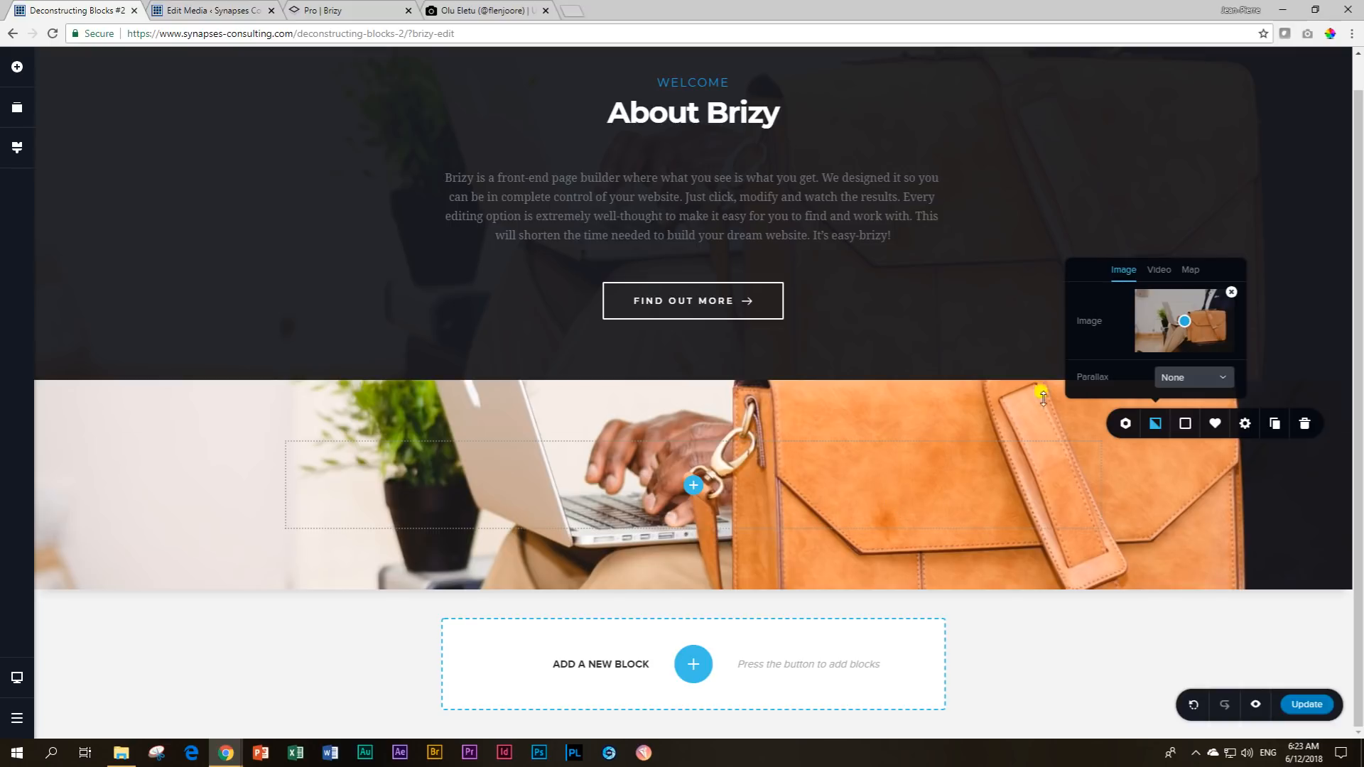
{"action": "left_click", "coordinate": [1184, 432]}
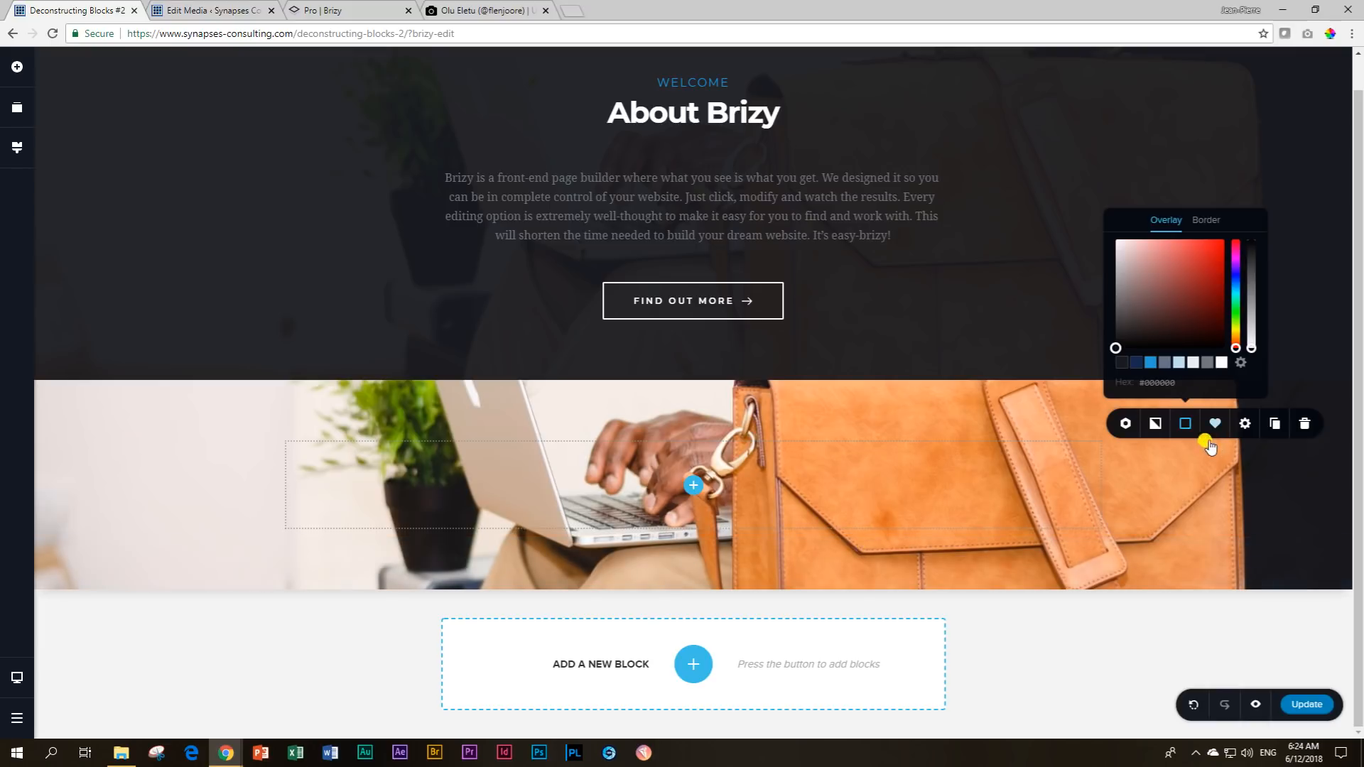
{"action": "left_click", "coordinate": [1163, 363]}
{"action": "left_click", "coordinate": [1178, 363]}
{"action": "left_click", "coordinate": [1193, 363]}
{"action": "left_click", "coordinate": [1207, 363]}
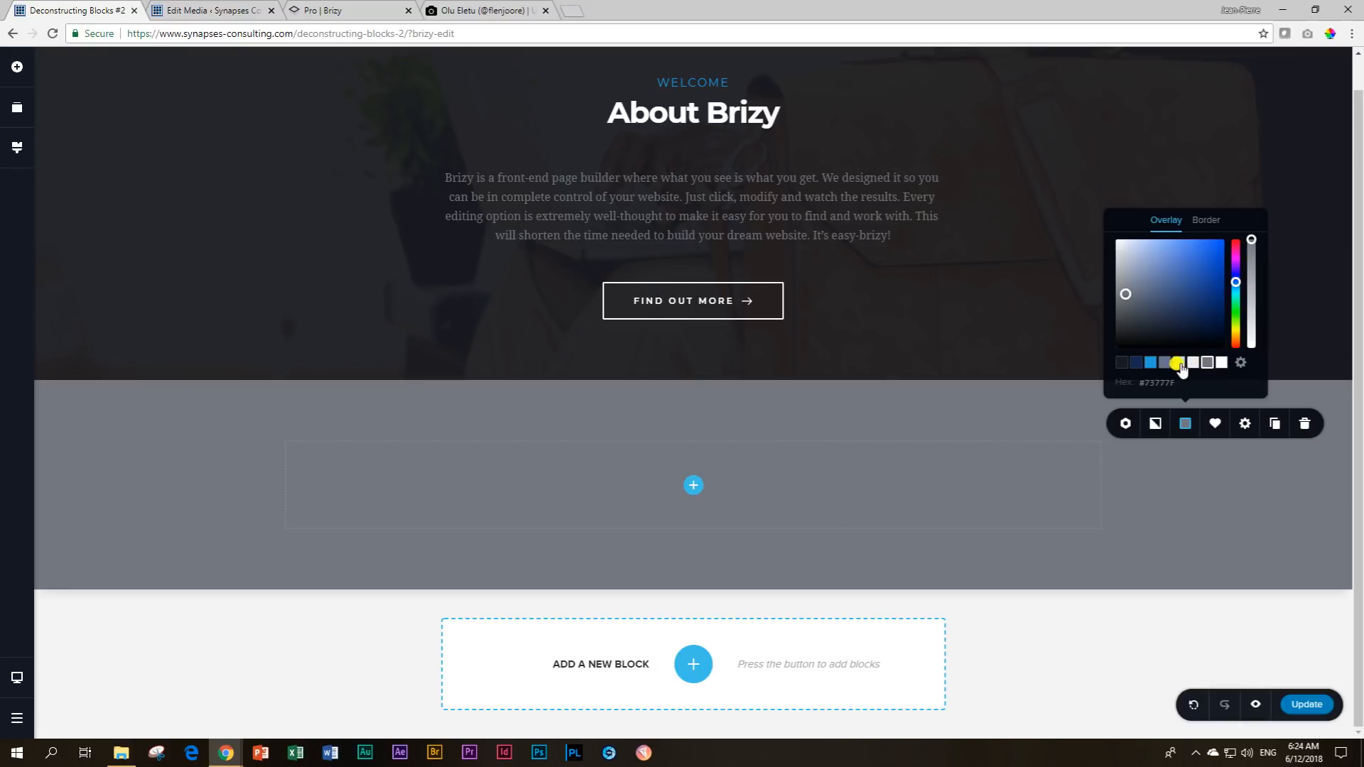
{"action": "left_click", "coordinate": [1149, 363]}
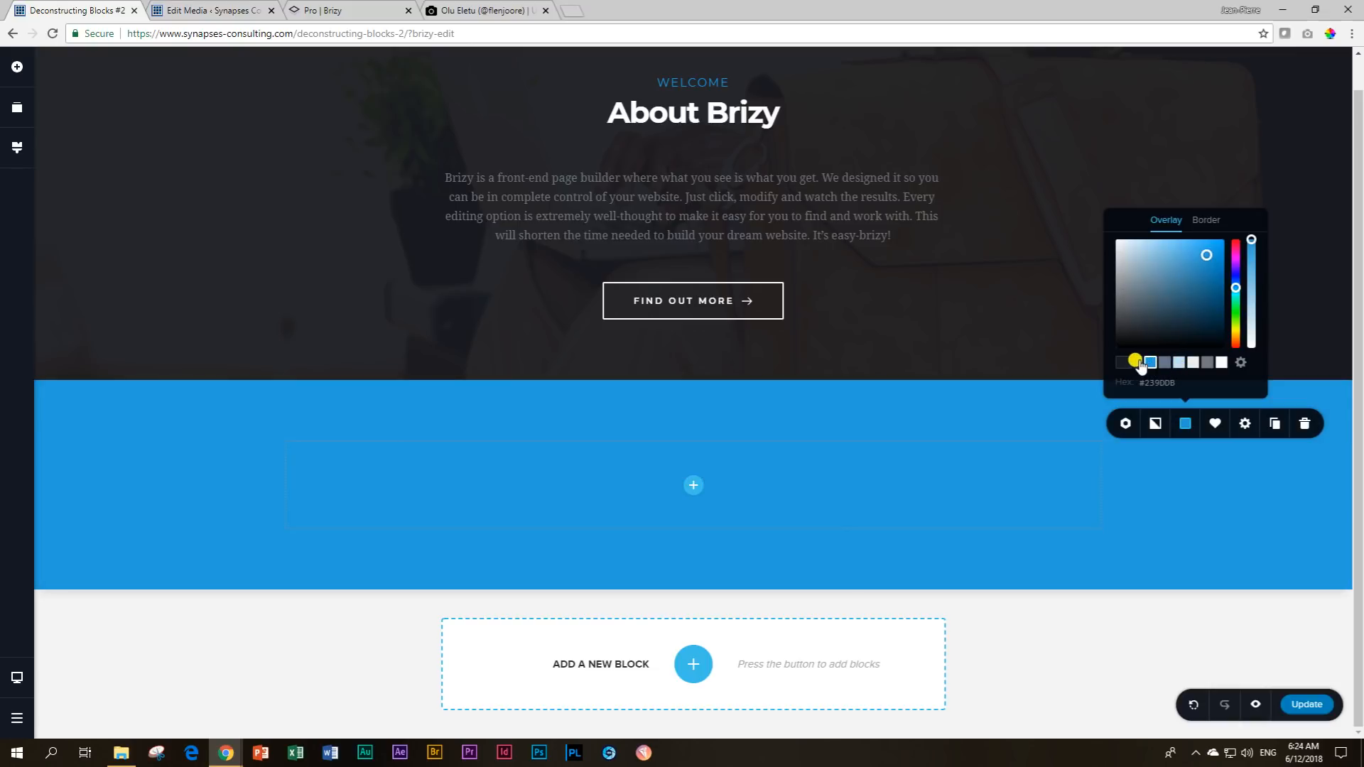
{"action": "left_click", "coordinate": [1136, 363]}
{"action": "left_click", "coordinate": [1121, 363]}
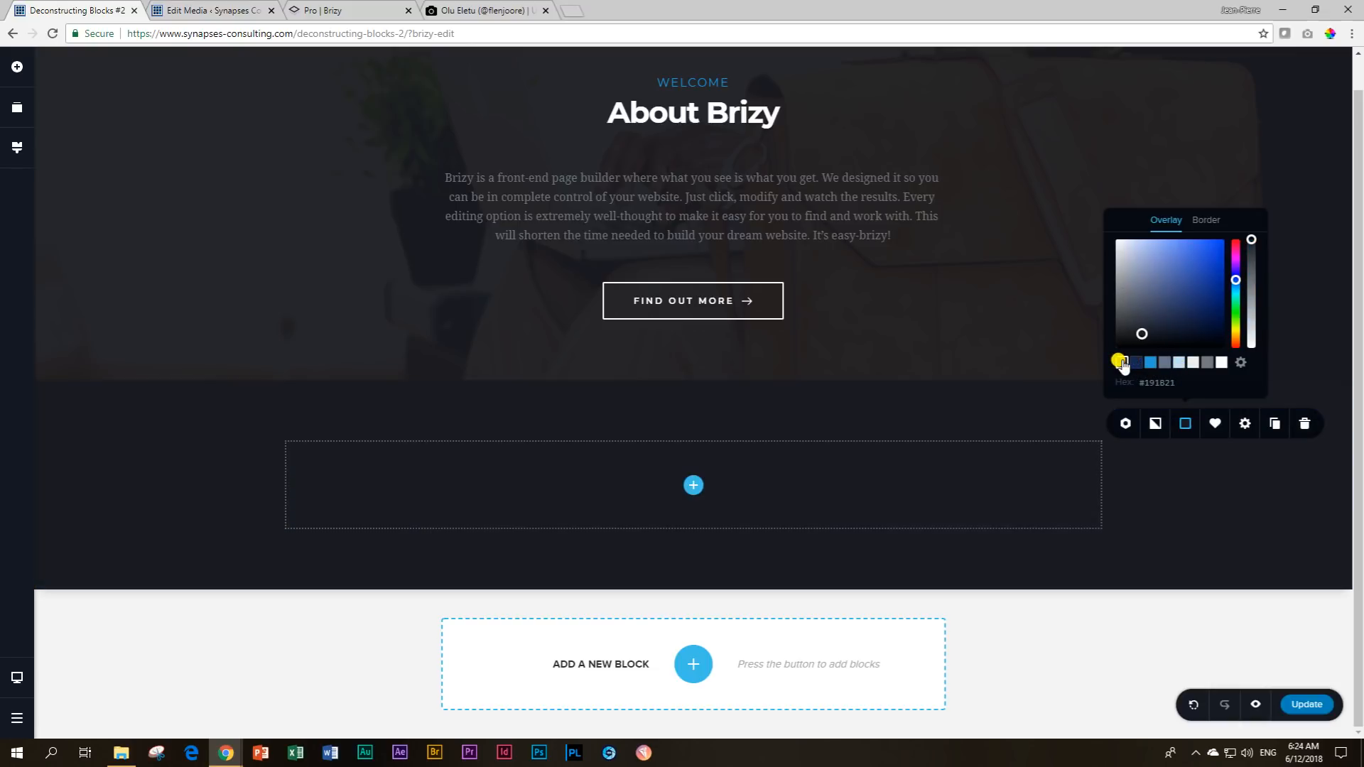
Examine the overlay colour and opacity of the About Brizy block.
{"action": "scroll", "coordinate": [1136, 497], "scroll_direction": "up", "scroll_amount": 1}
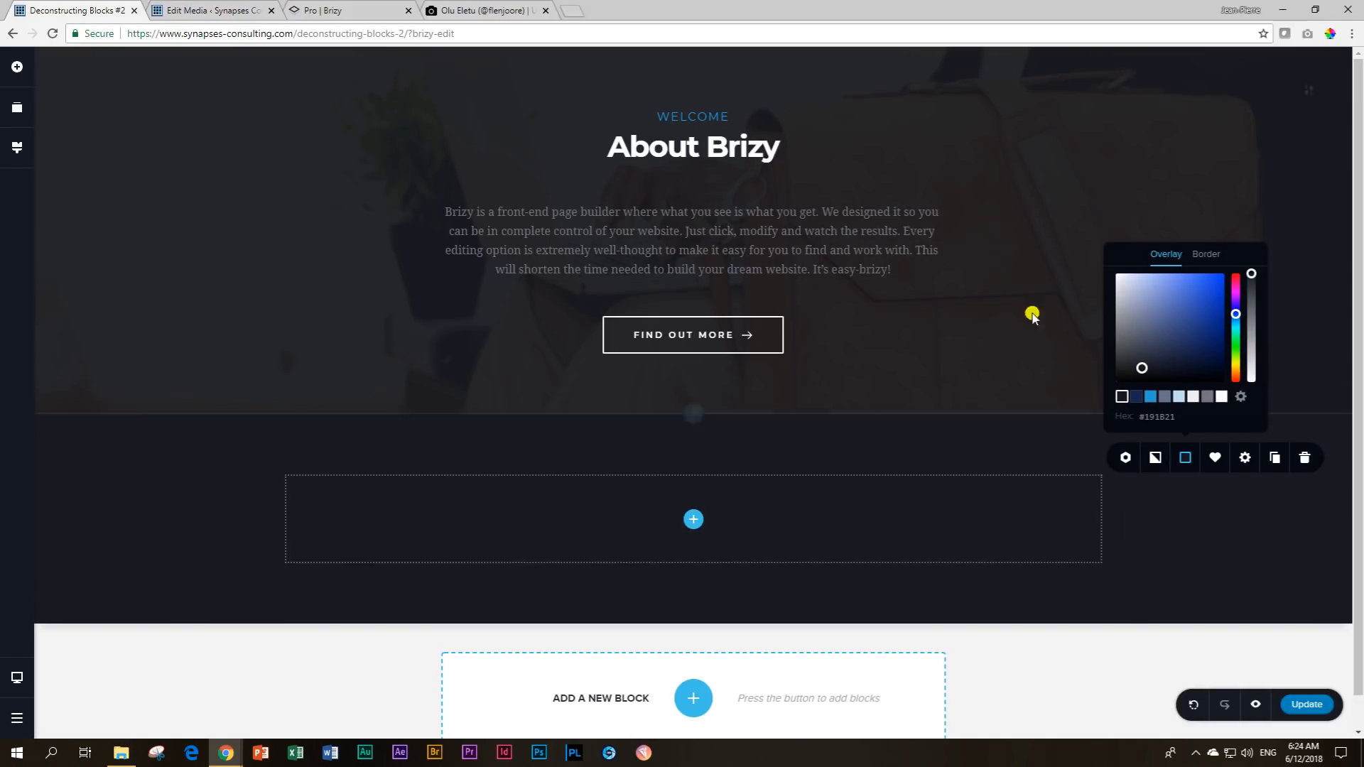
{"action": "left_click", "coordinate": [1048, 264]}
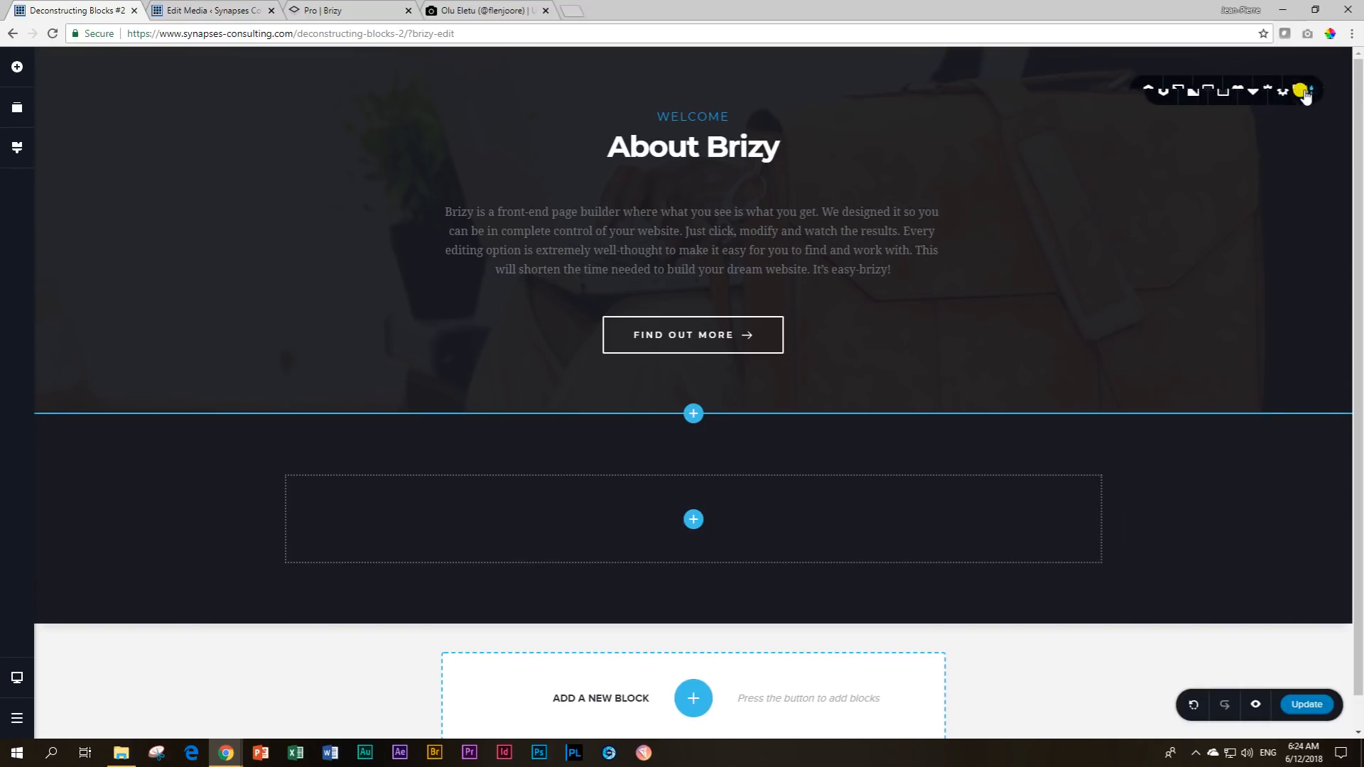
{"action": "left_click", "coordinate": [1184, 91]}
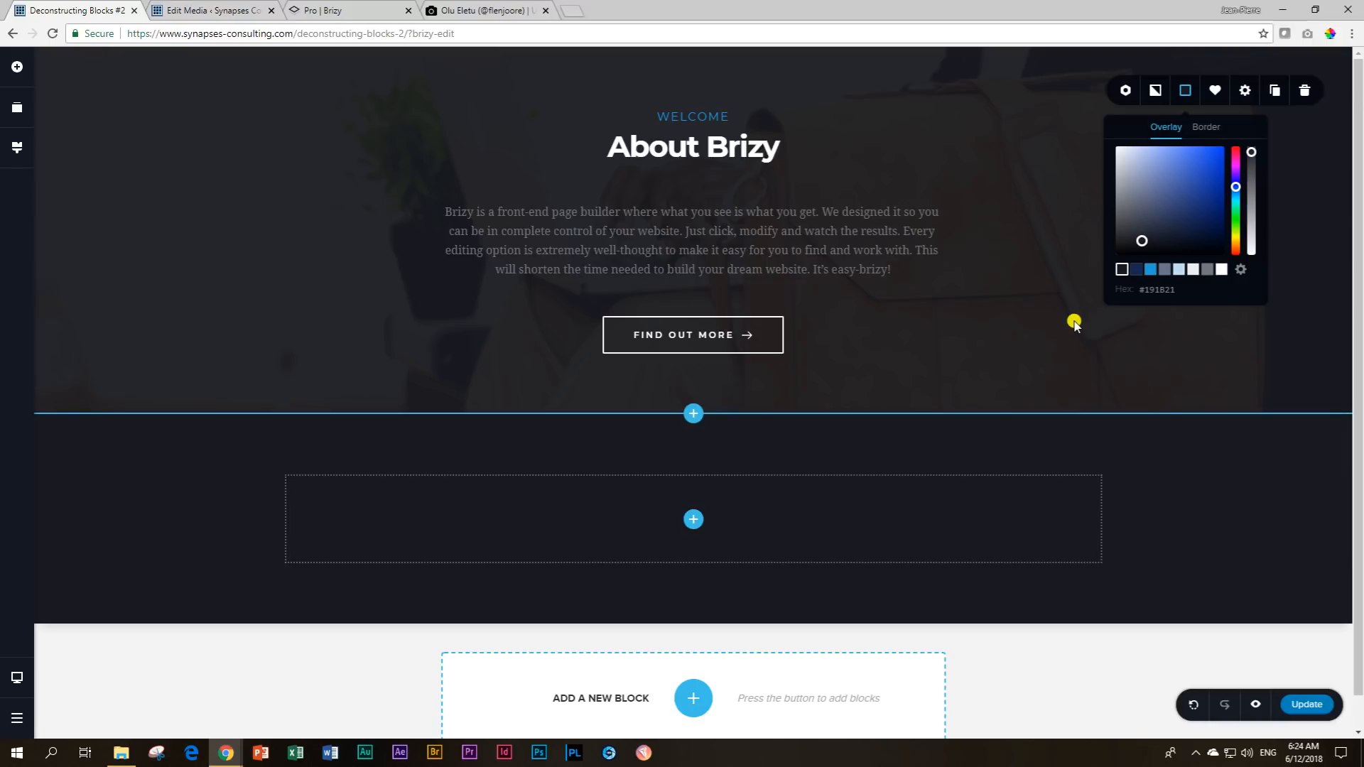
{"action": "left_click", "coordinate": [1250, 146]}
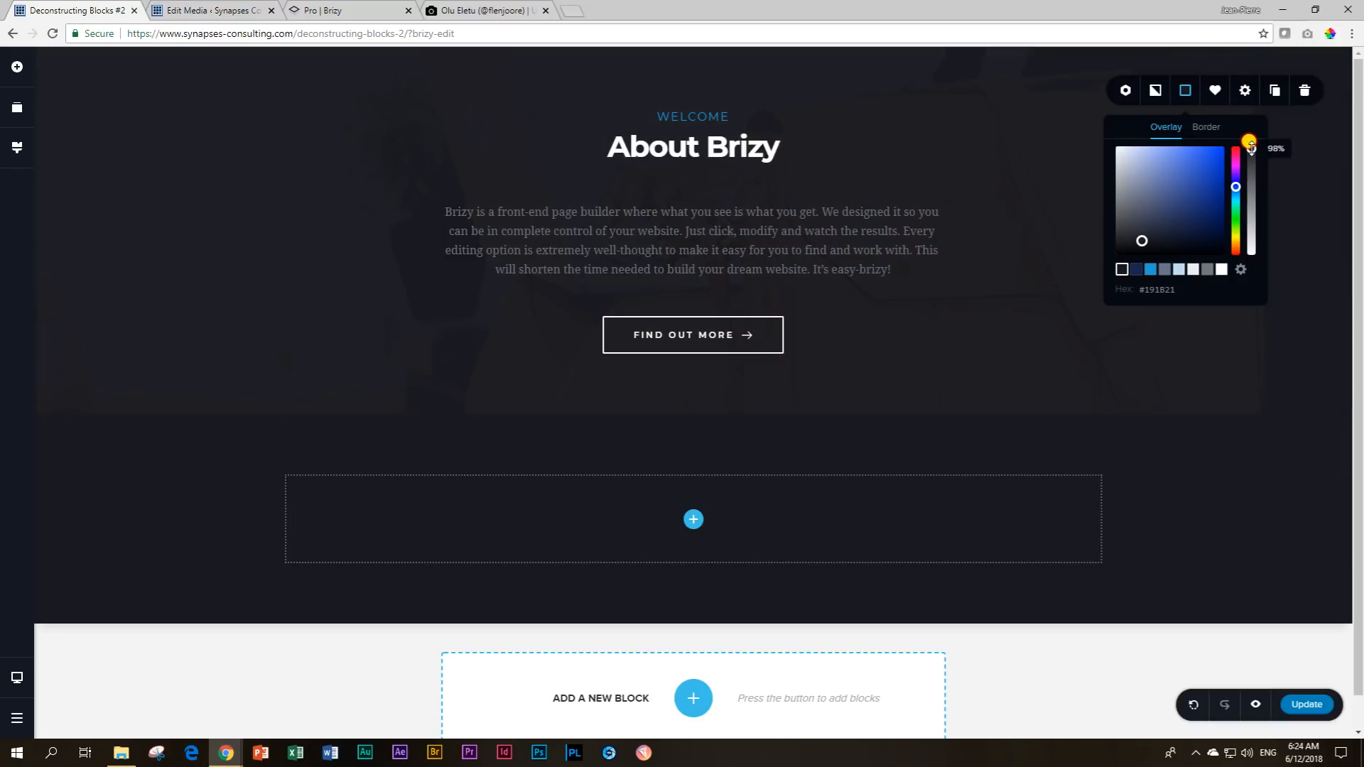
{"action": "left_click_drag", "start_coordinate": [1250, 147], "coordinate": [1251, 151]}
{"action": "left_click", "coordinate": [1121, 269]}
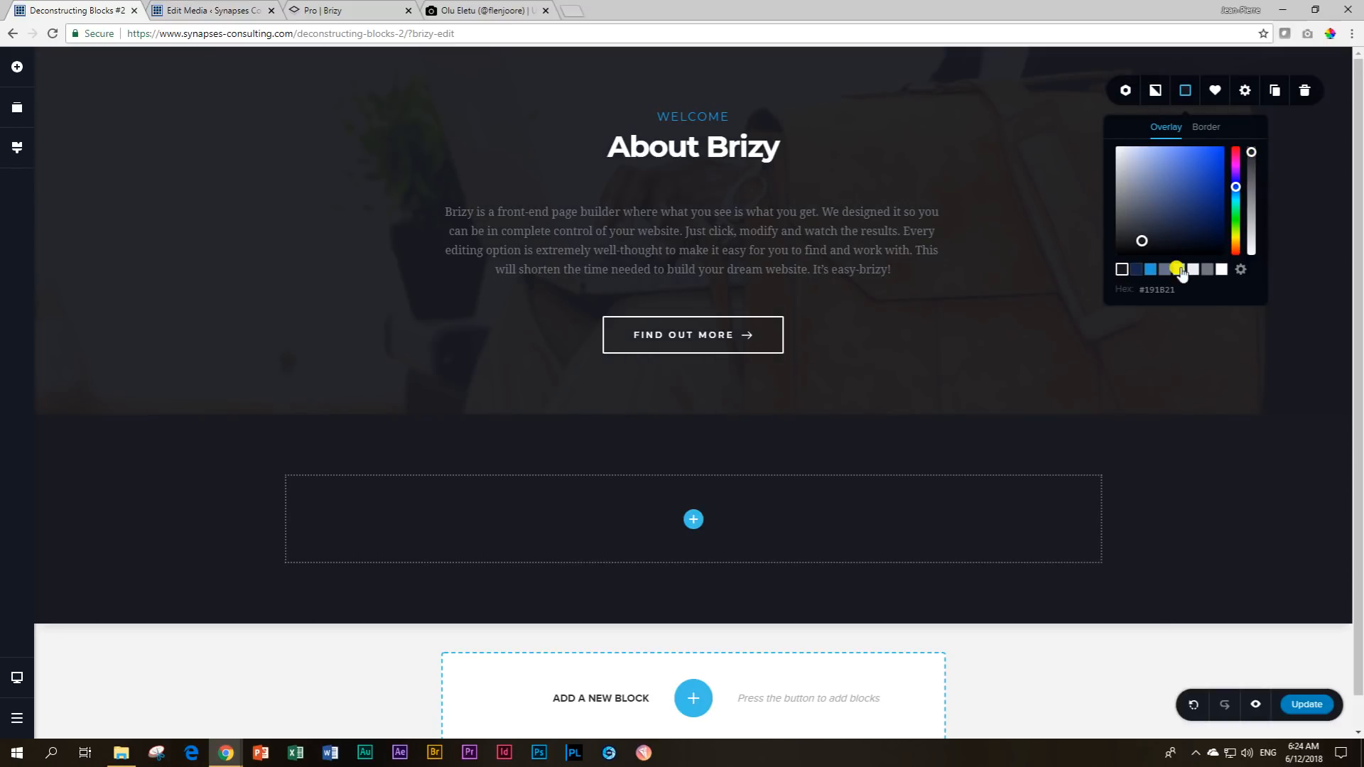
{"action": "left_click", "coordinate": [1150, 482]}
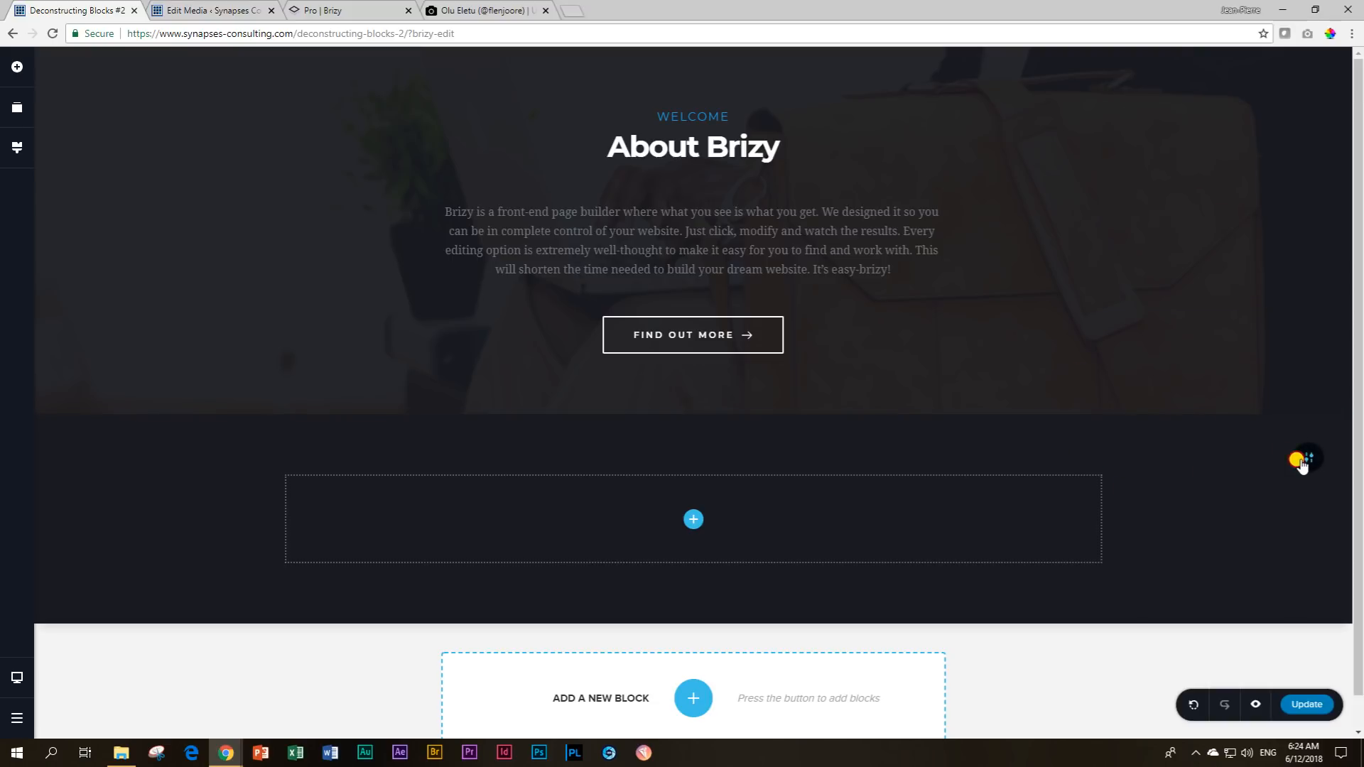
Lower the blank block's overlay opacity slightly to match the faint background photo of the About Brizy block.
{"action": "left_click", "coordinate": [1302, 461]}
{"action": "left_click", "coordinate": [1184, 463]}
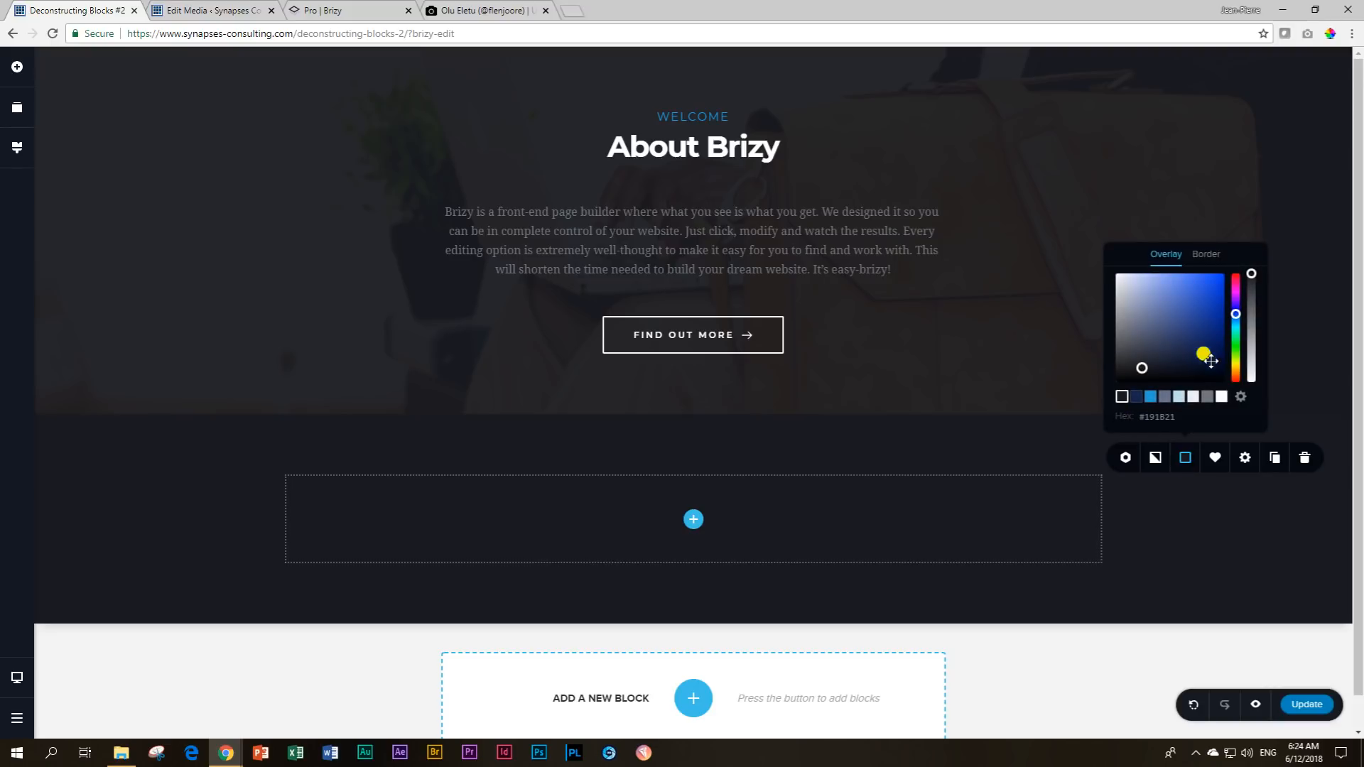
{"action": "left_click_drag", "start_coordinate": [1250, 272], "coordinate": [1250, 279]}
{"action": "left_click", "coordinate": [1212, 538]}
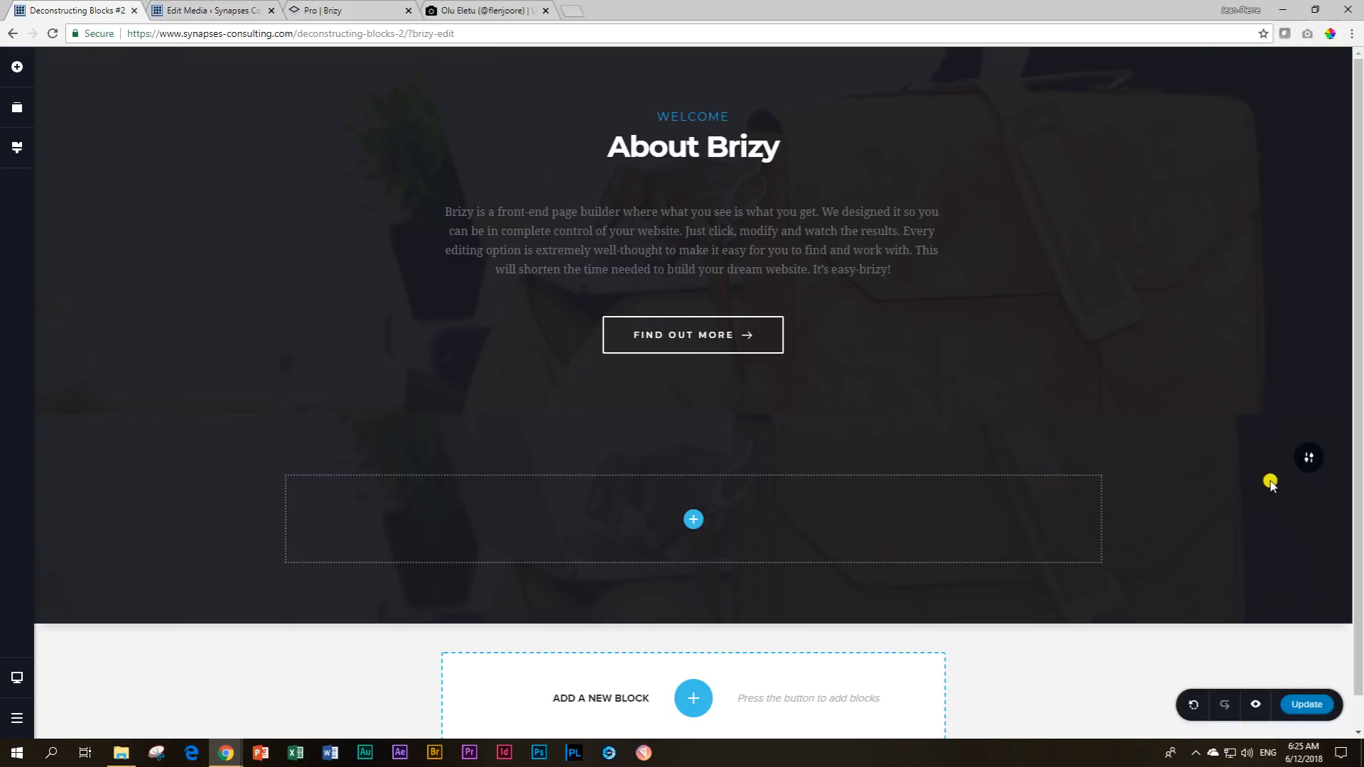
{"action": "left_click", "coordinate": [1313, 460]}
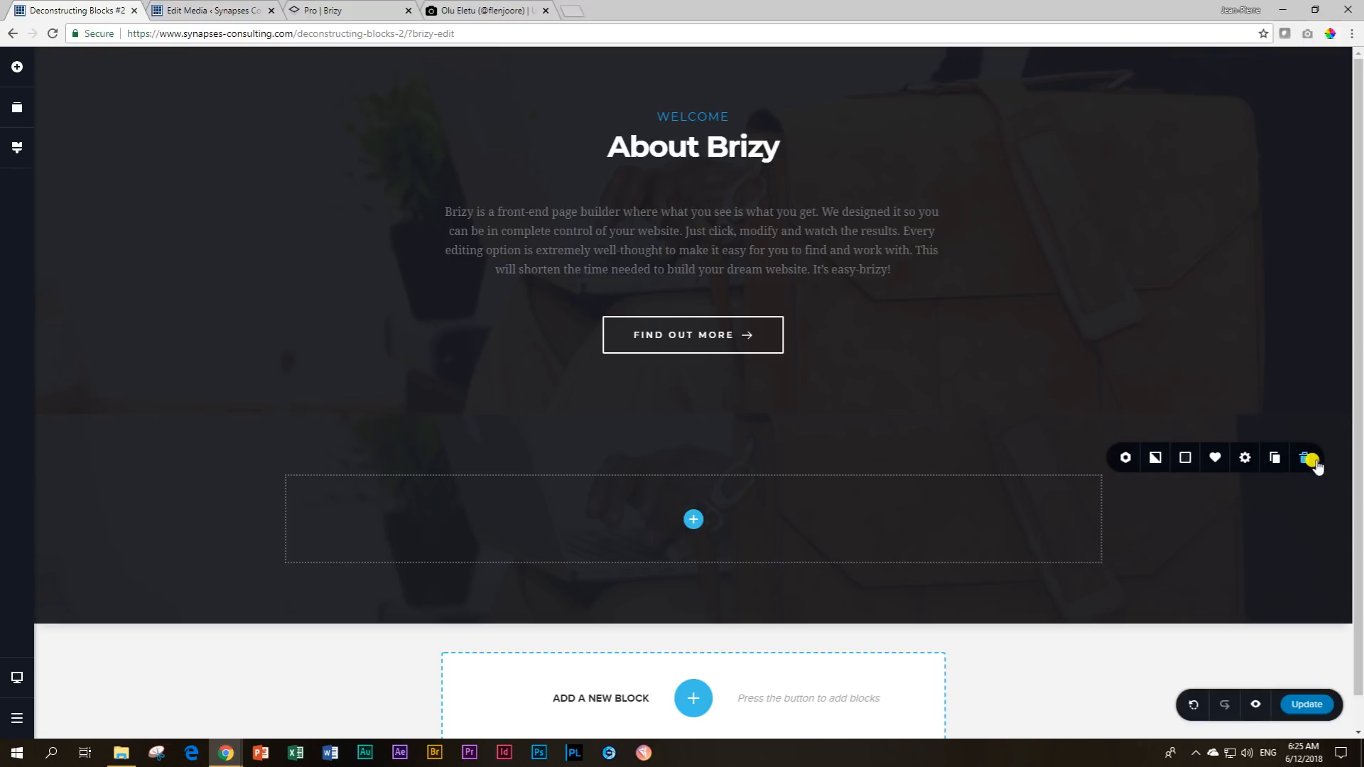
{"action": "left_click", "coordinate": [1182, 458]}
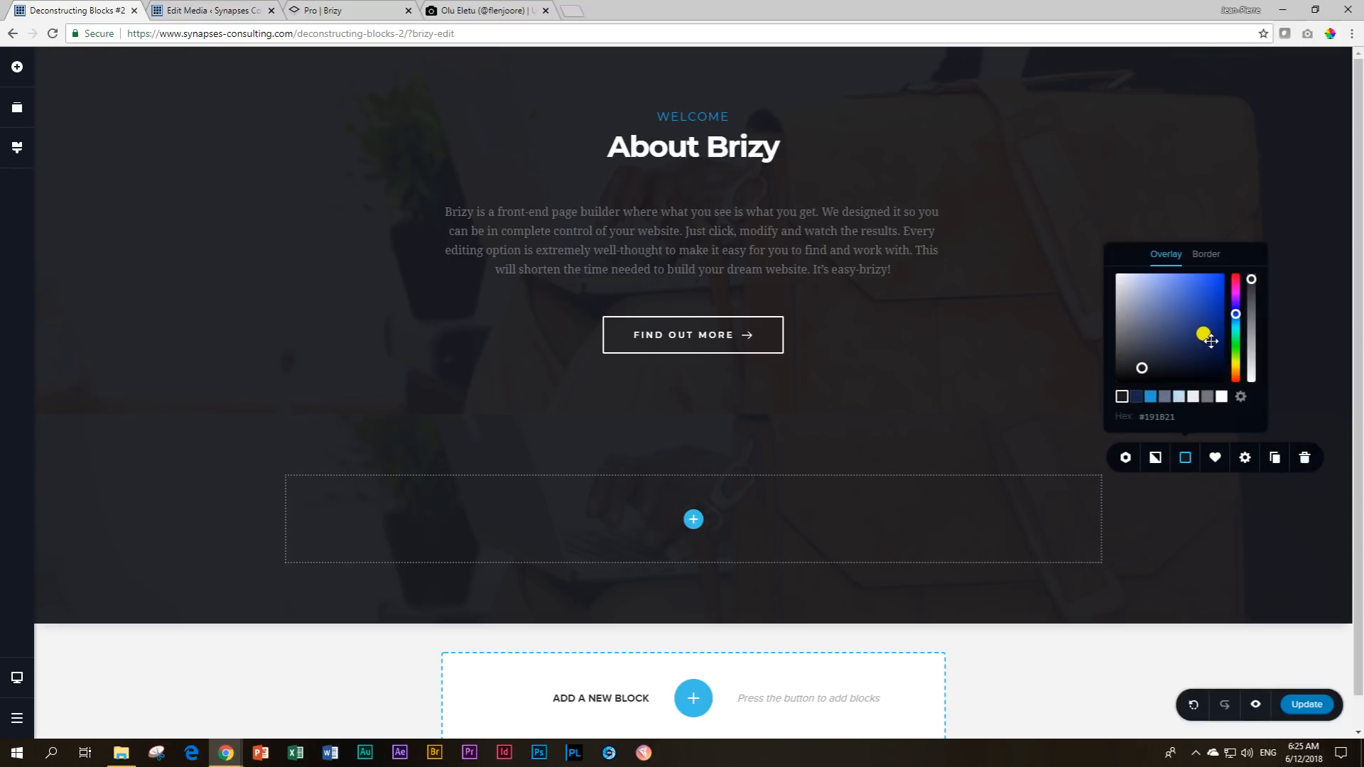
{"action": "left_click", "coordinate": [1141, 368]}
{"action": "mouse_move", "coordinate": [1251, 279]}
{"action": "left_mouse_down"}
{"action": "mouse_move", "coordinate": [1252, 325]}
{"action": "mouse_move", "coordinate": [1267, 277]}
{"action": "left_mouse_up"}
{"action": "left_click", "coordinate": [1248, 553]}
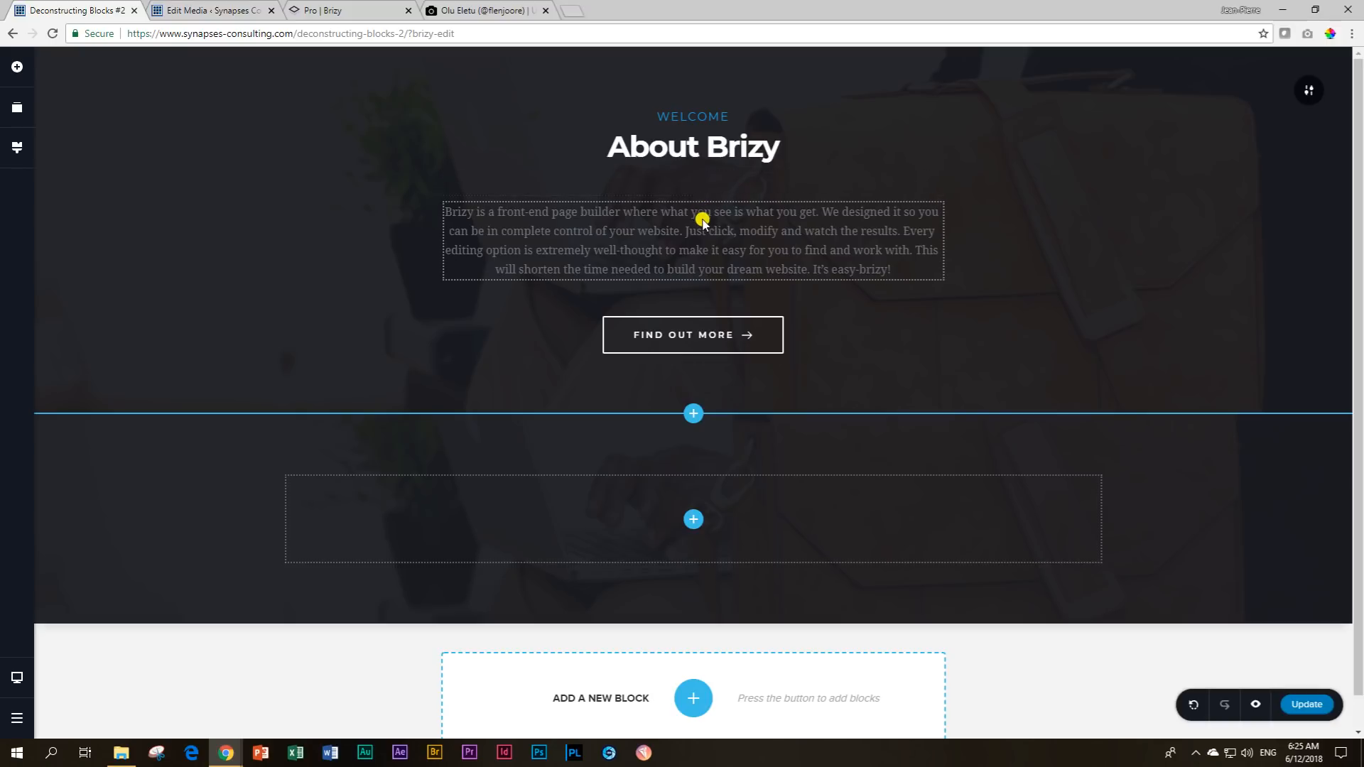
Add a new blank block below the block with the dark overlay.
{"action": "left_click", "coordinate": [696, 696]}
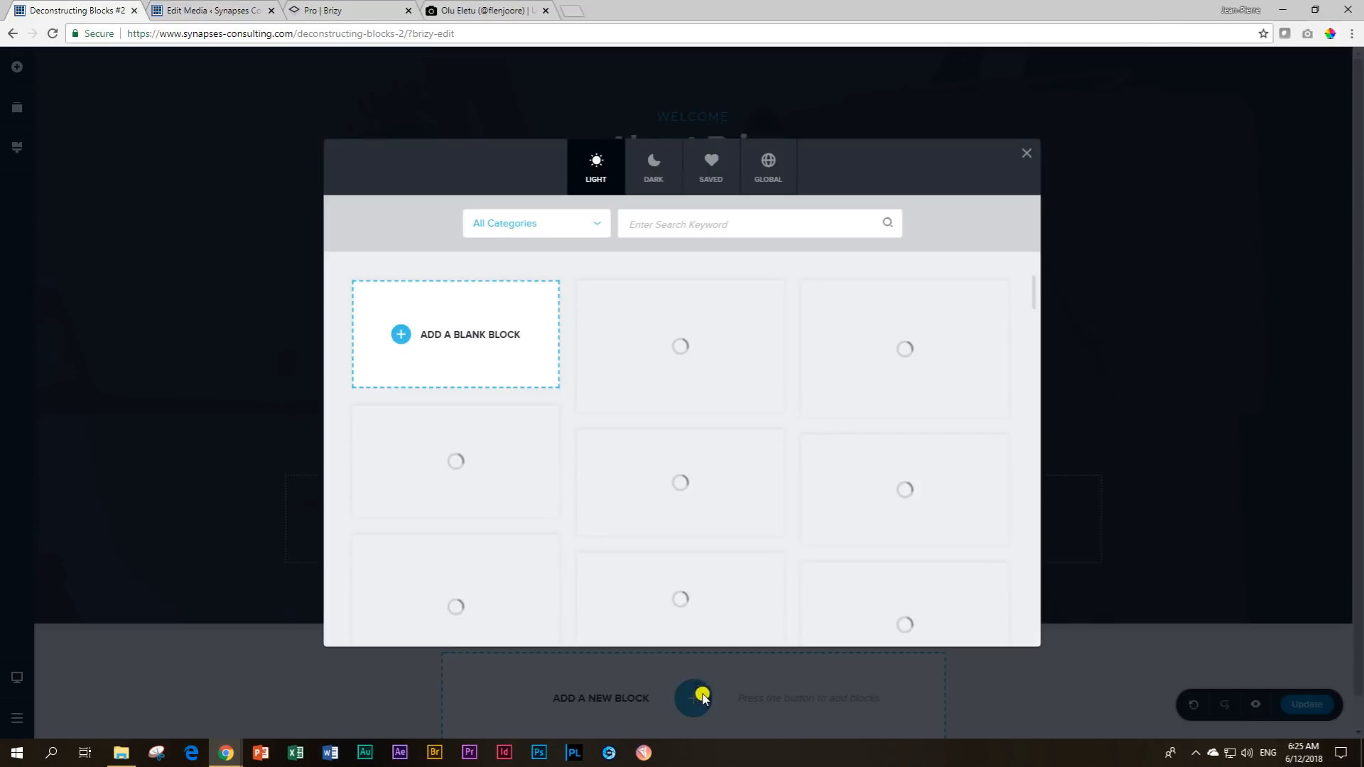
{"action": "left_click", "coordinate": [465, 325]}
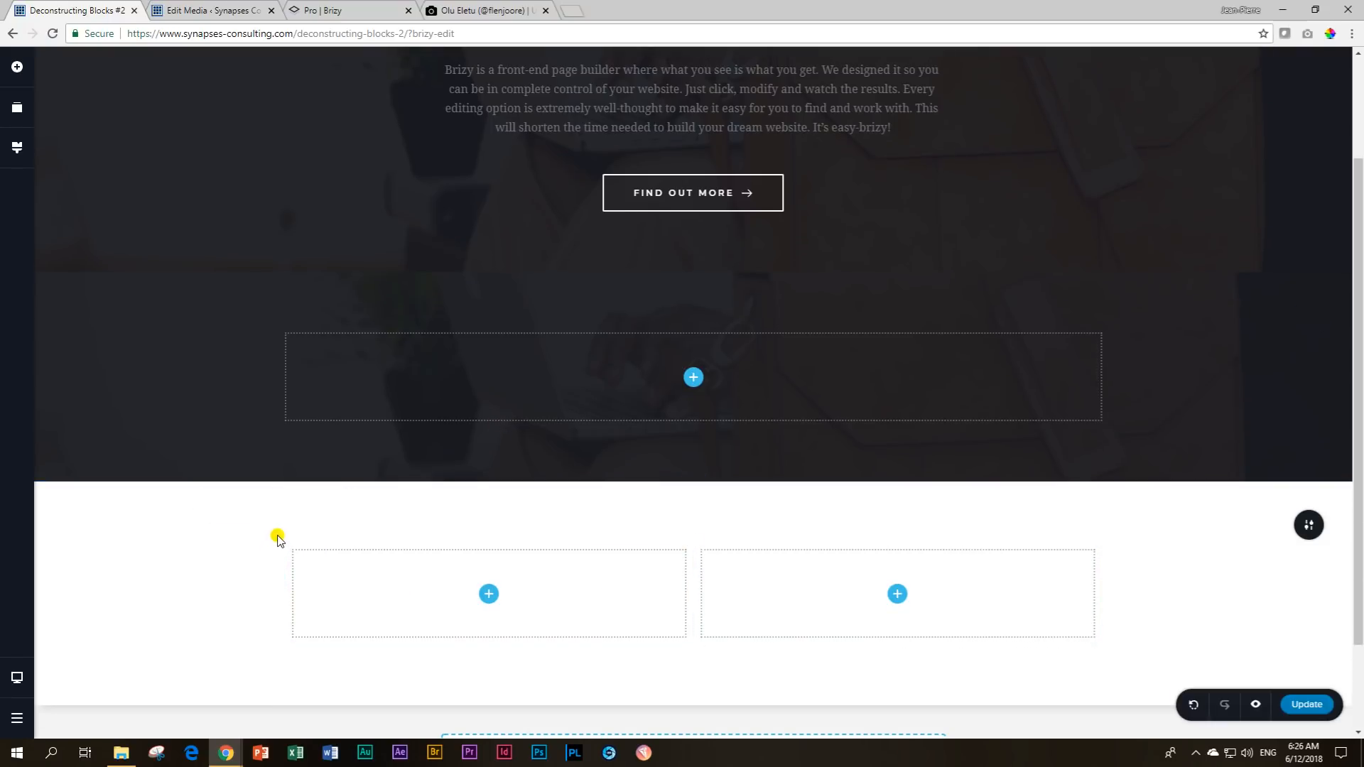
Compare the two-column row with the content of the About Brizy block, and delete the two-column block.
{"action": "mouse_move", "coordinate": [272, 534]}
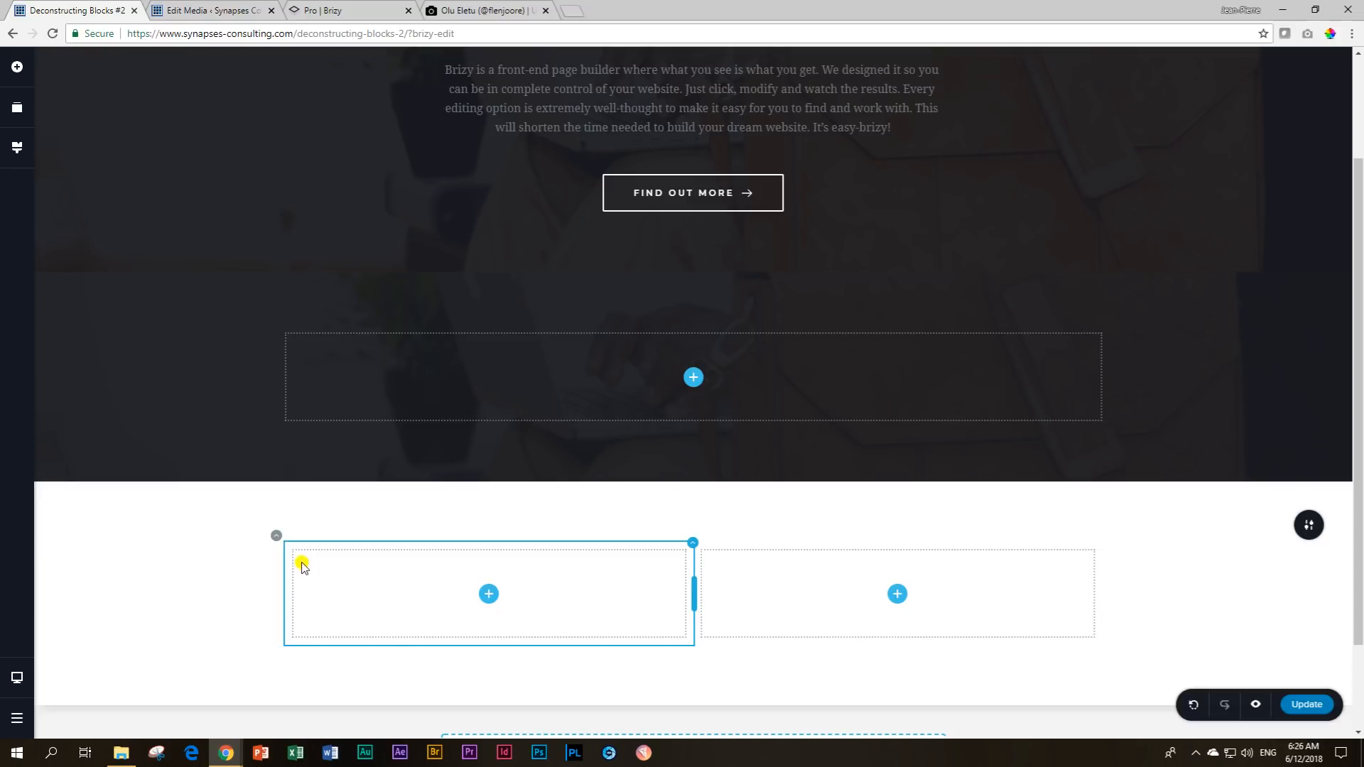
{"action": "left_click", "coordinate": [275, 537]}
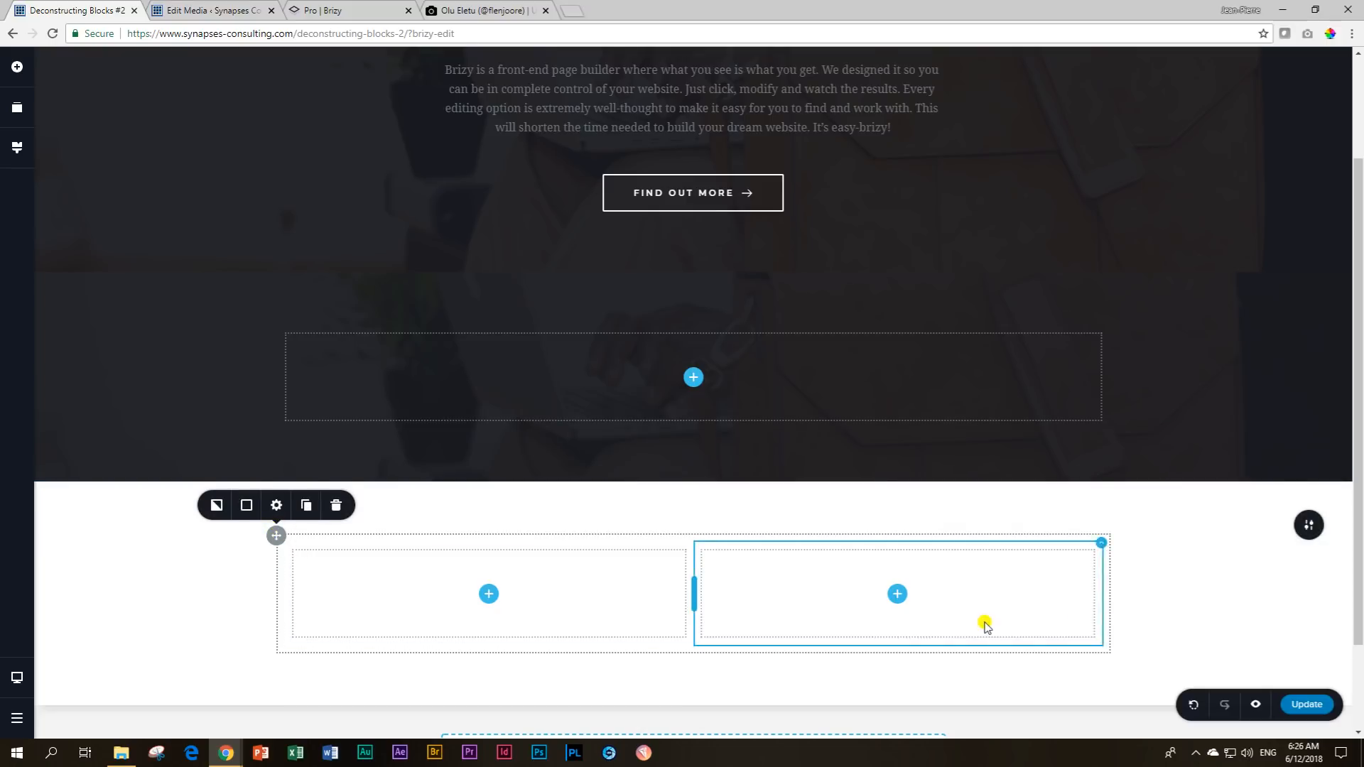
{"action": "scroll", "coordinate": [980, 618], "scroll_direction": "up", "scroll_amount": 2}
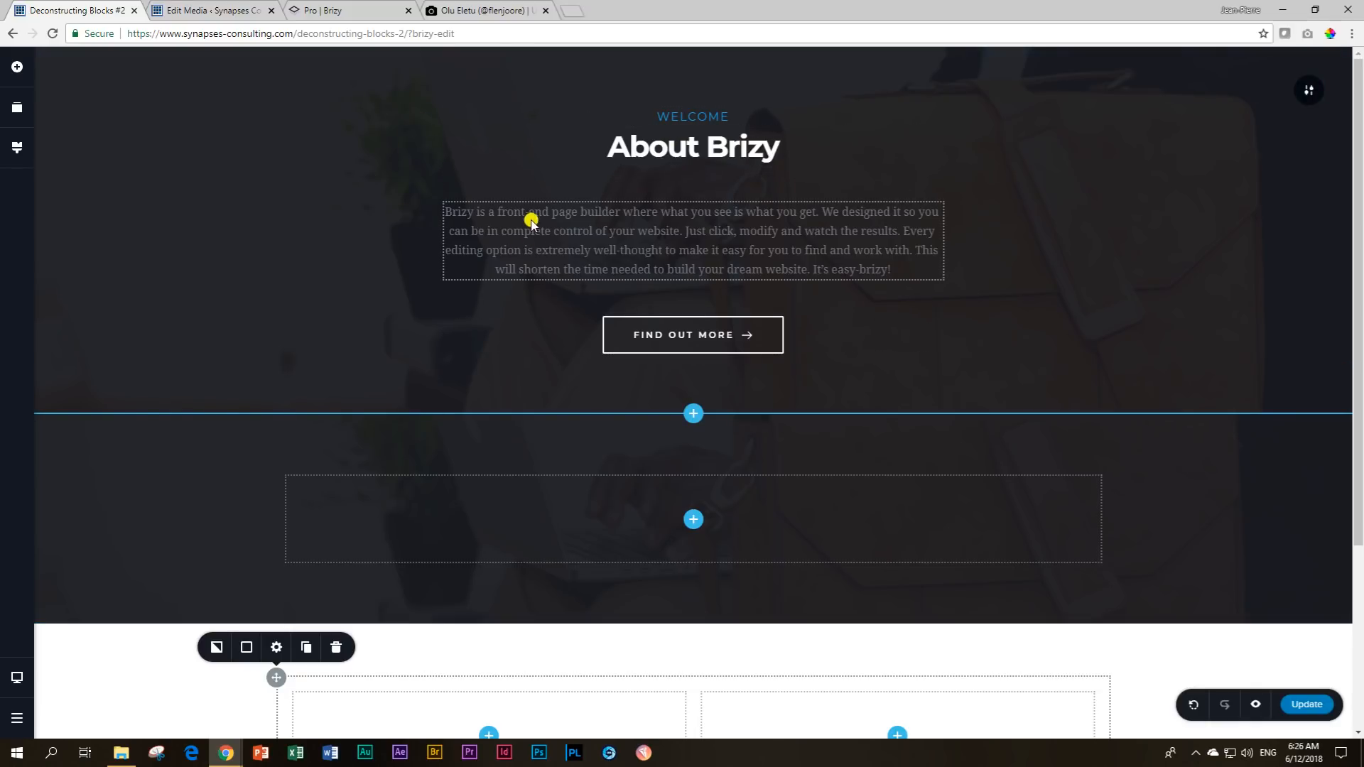
{"action": "left_click", "coordinate": [488, 221]}
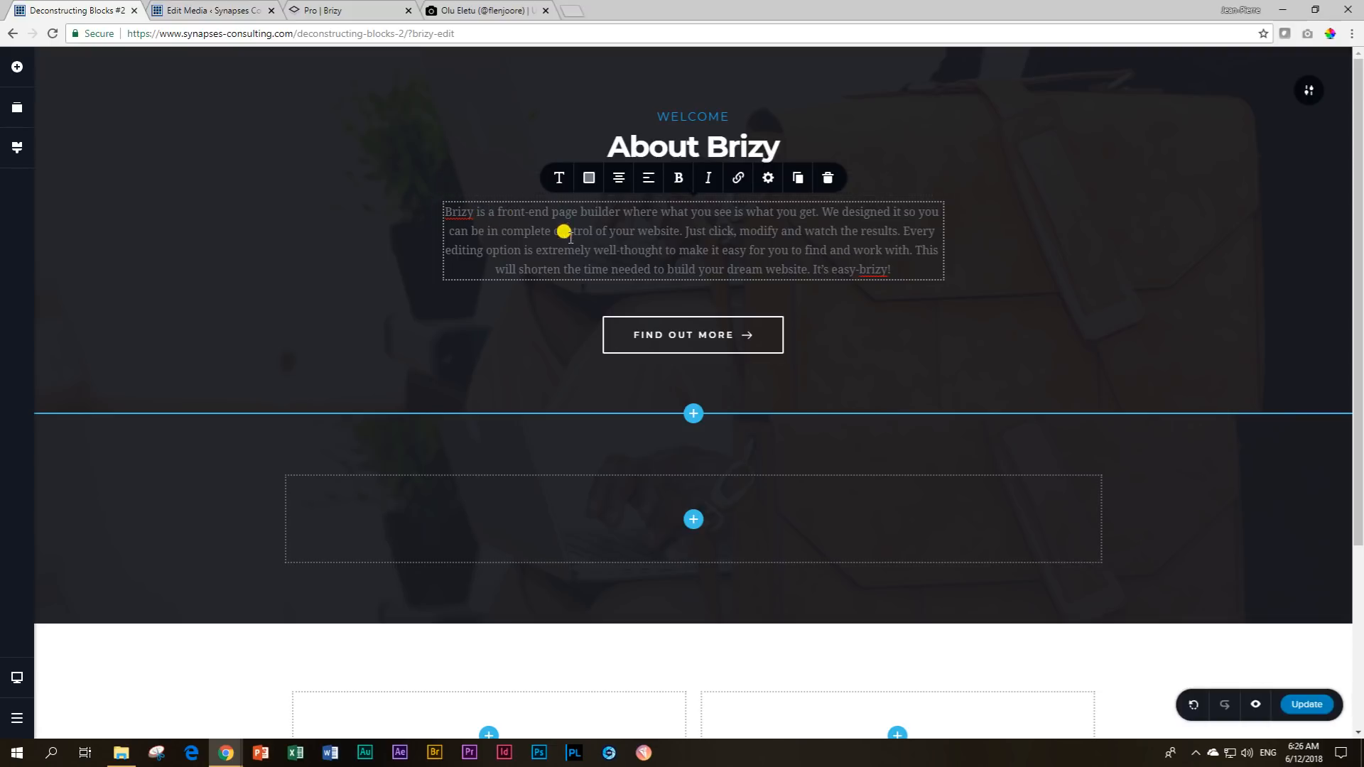
{"action": "scroll", "coordinate": [776, 586], "scroll_direction": "down", "scroll_amount": 3}
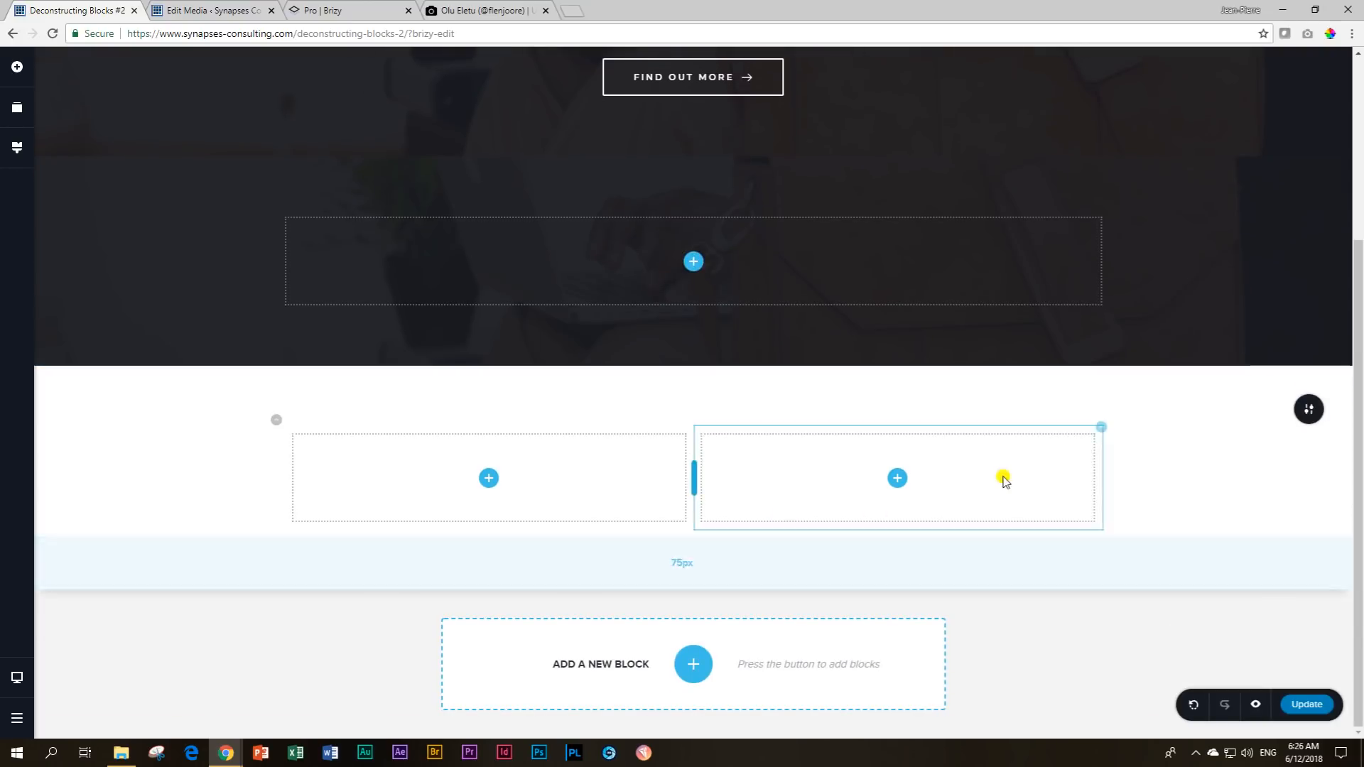
{"action": "scroll", "coordinate": [291, 430], "scroll_direction": "up", "scroll_amount": 3}
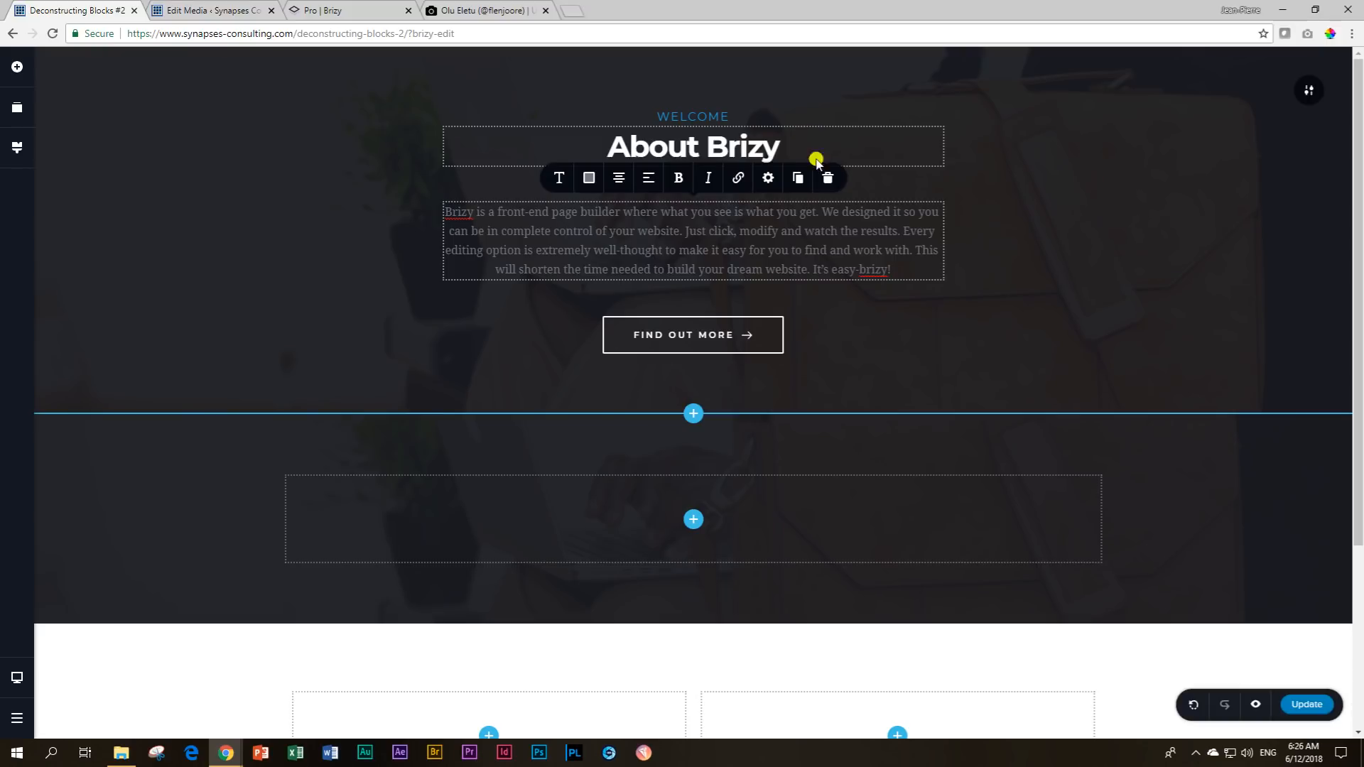
{"action": "scroll", "coordinate": [596, 551], "scroll_direction": "down", "scroll_amount": 3}
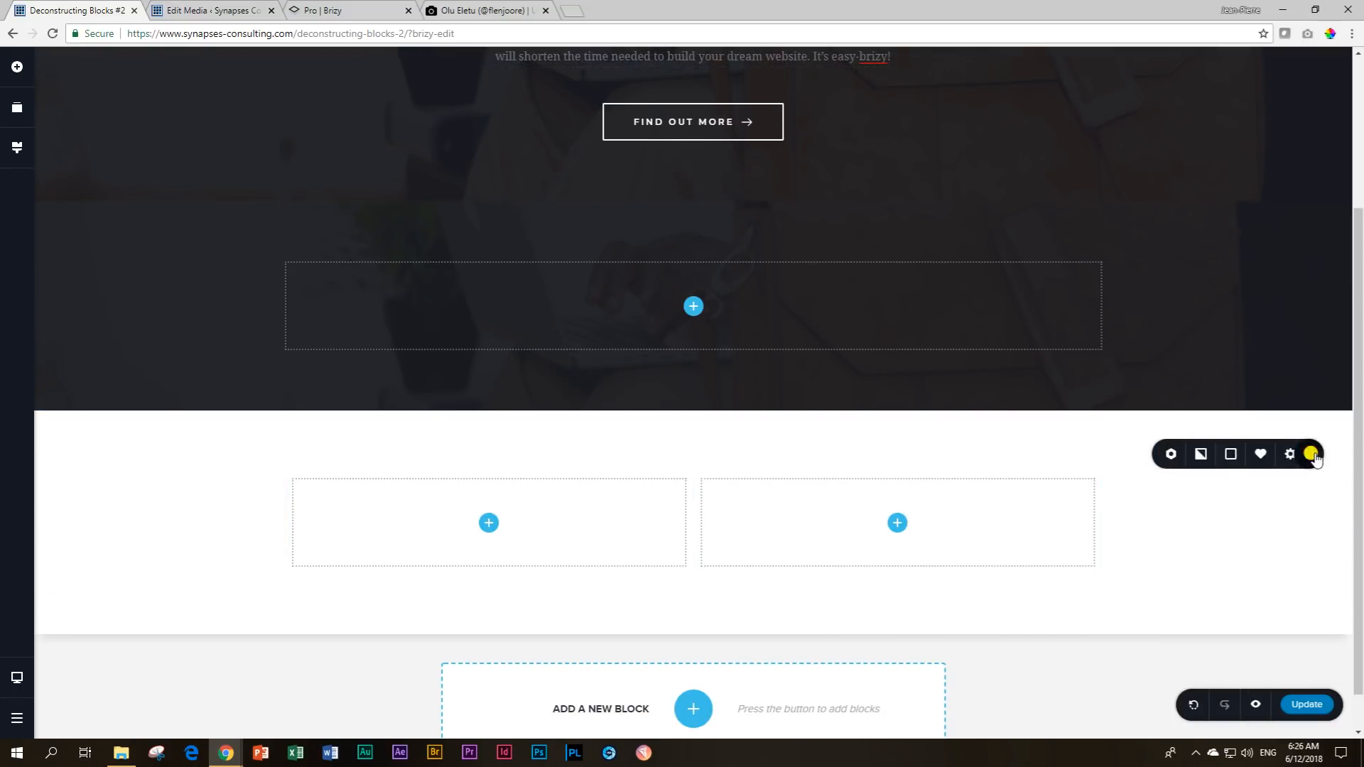
{"action": "left_click", "coordinate": [1299, 458]}
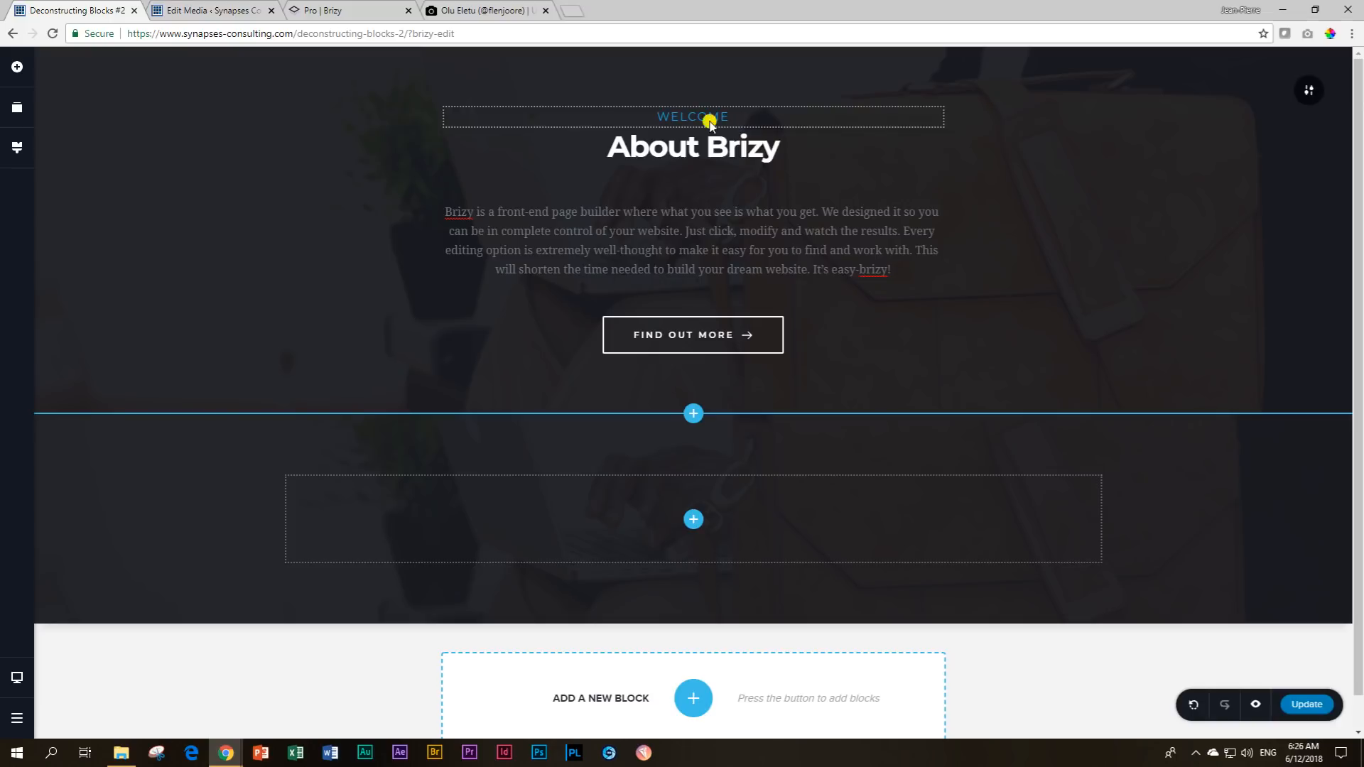
Add a text element to the blank dark block and replace its placeholder text with WELCOME.
{"action": "left_click", "coordinate": [16, 69]}
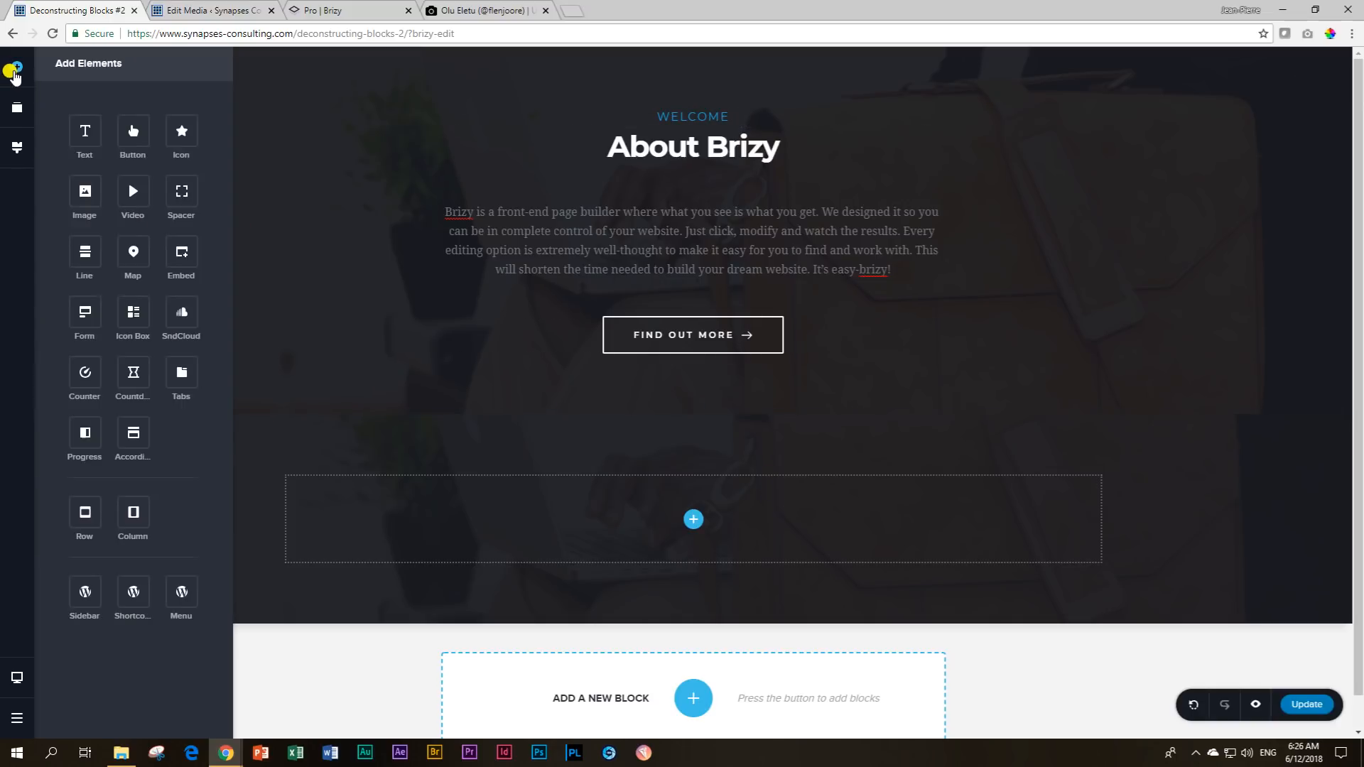
{"action": "left_click_drag", "start_coordinate": [83, 131], "coordinate": [691, 518]}
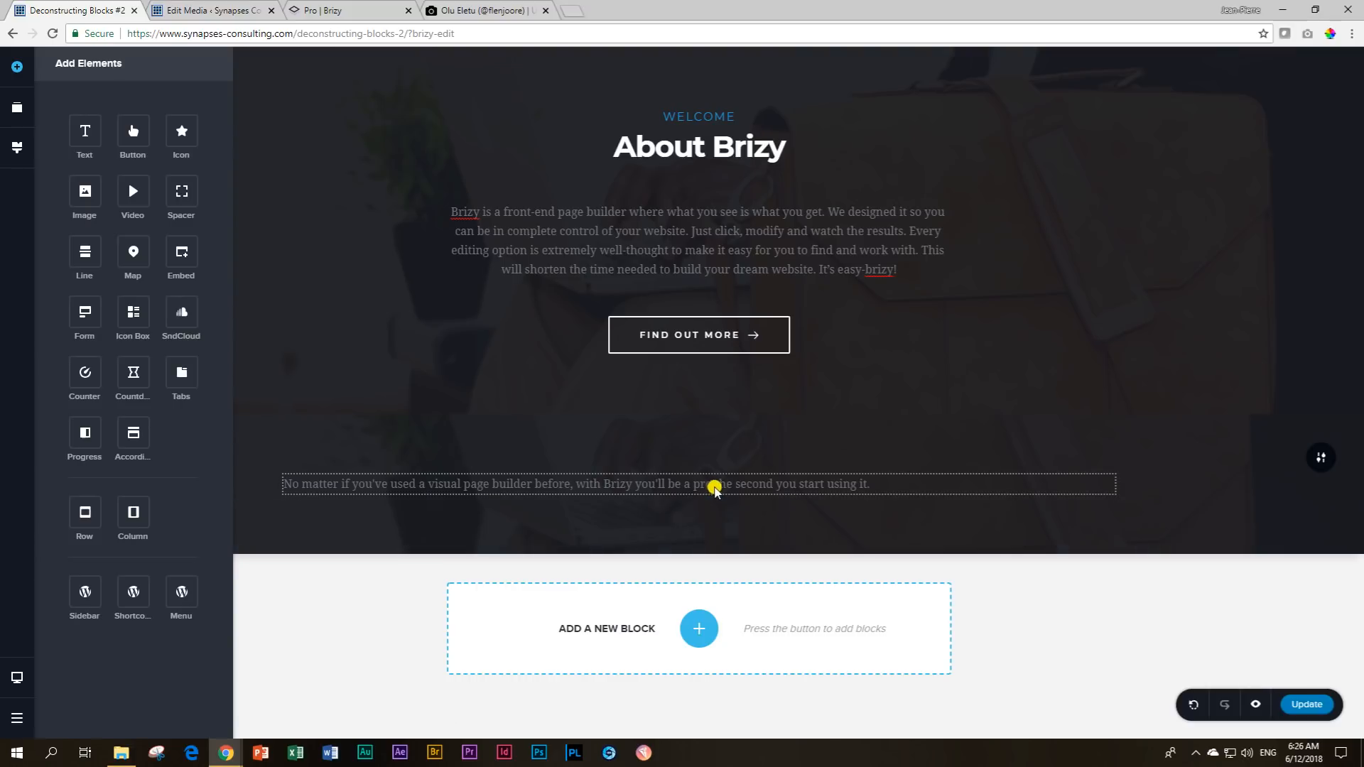
{"action": "left_click", "coordinate": [713, 488]}
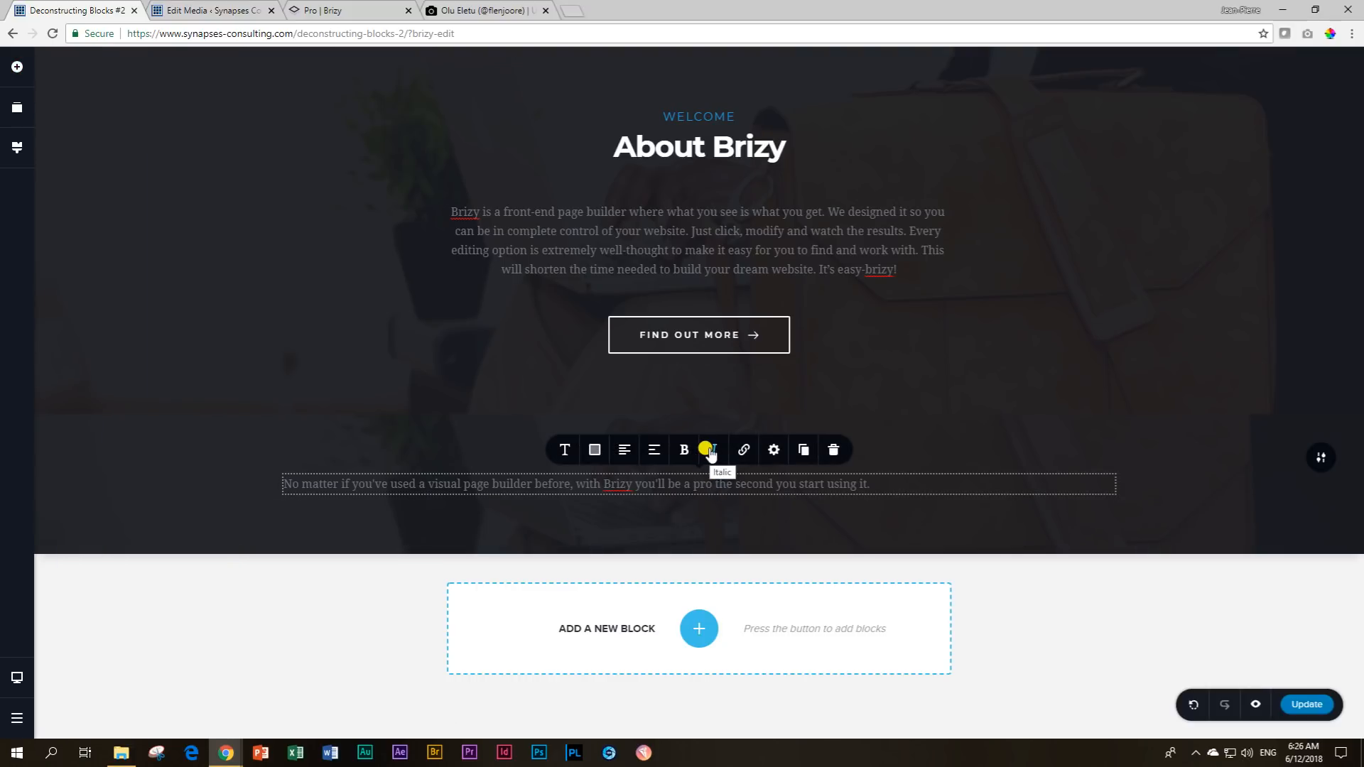
{"action": "key", "text": "ctrl+a"}
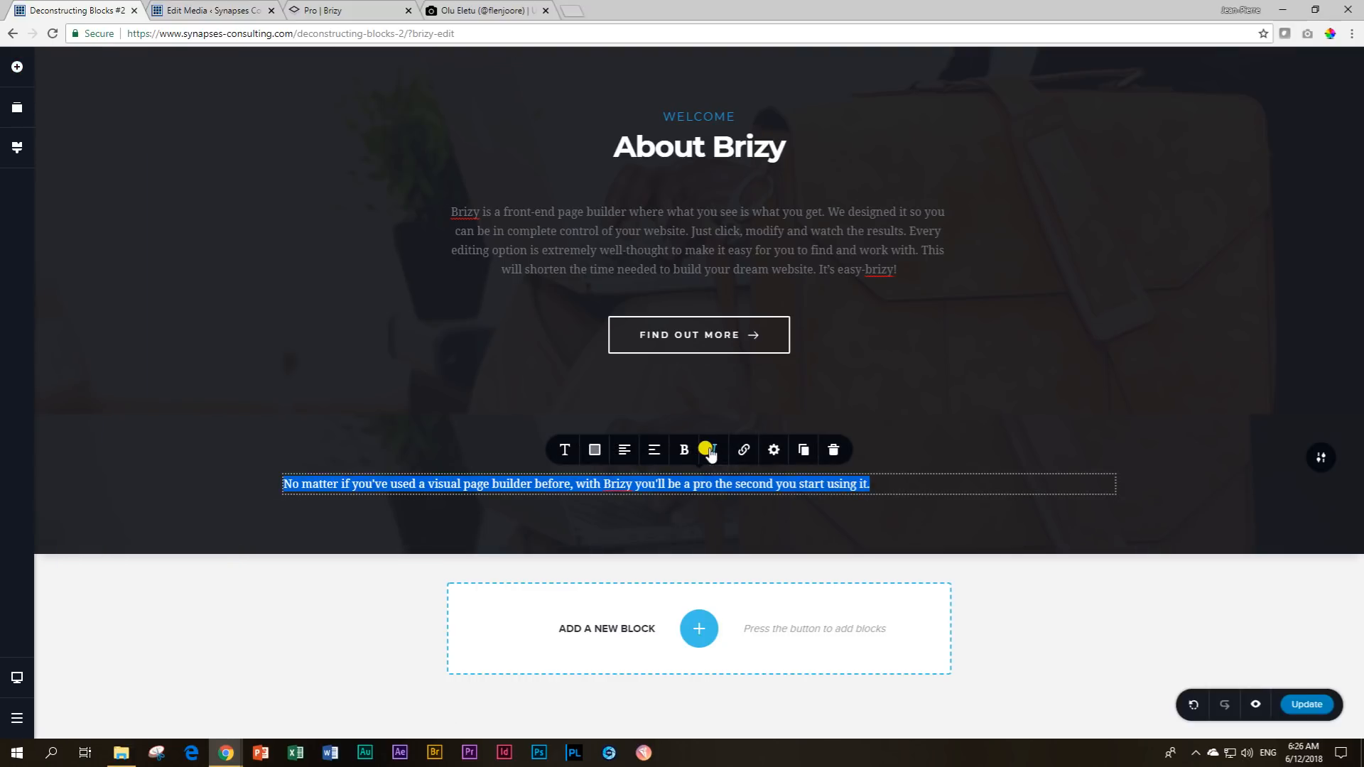
{"action": "type", "text": "WELCOME"}
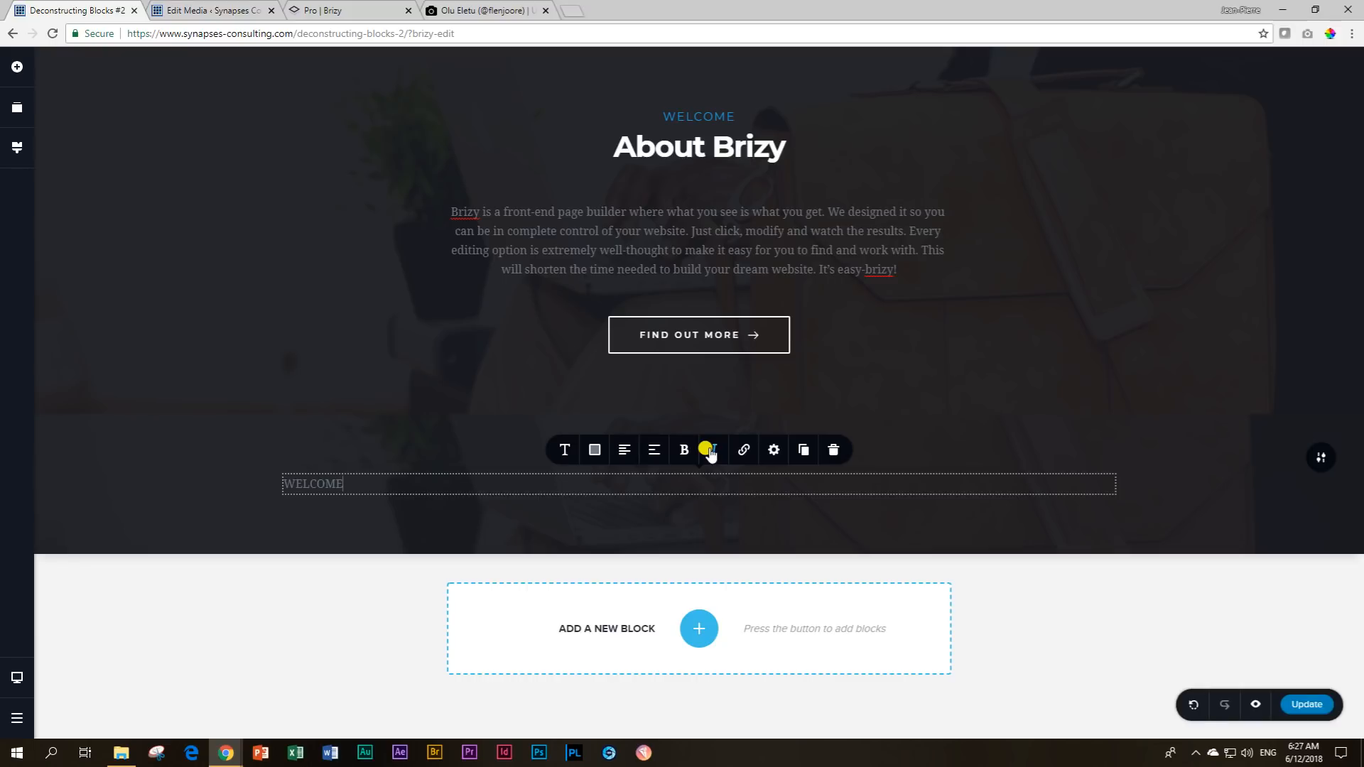
Cycle the new WELCOME text through the list formats and back to plain text.
{"action": "left_click", "coordinate": [298, 483]}
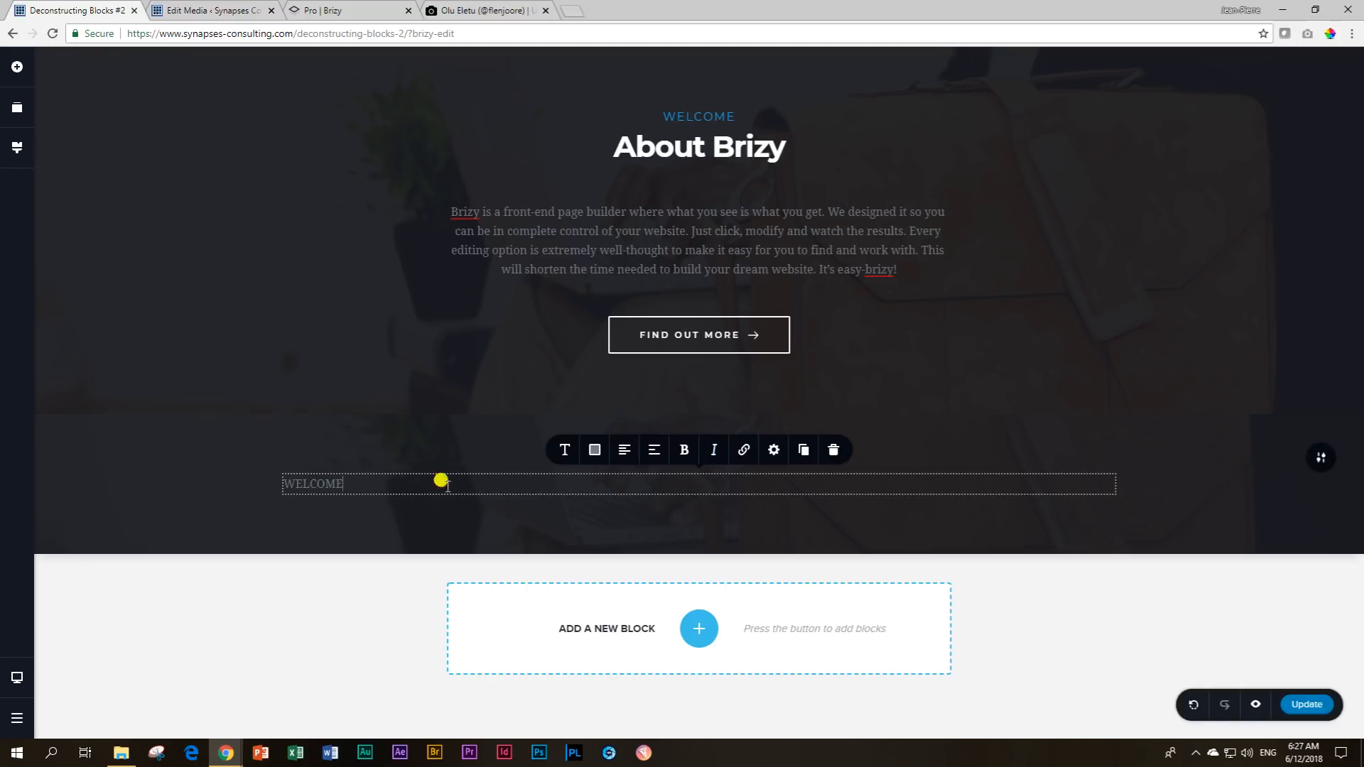
{"action": "left_click", "coordinate": [652, 458]}
{"action": "left_click", "coordinate": [649, 459]}
{"action": "left_click", "coordinate": [653, 458]}
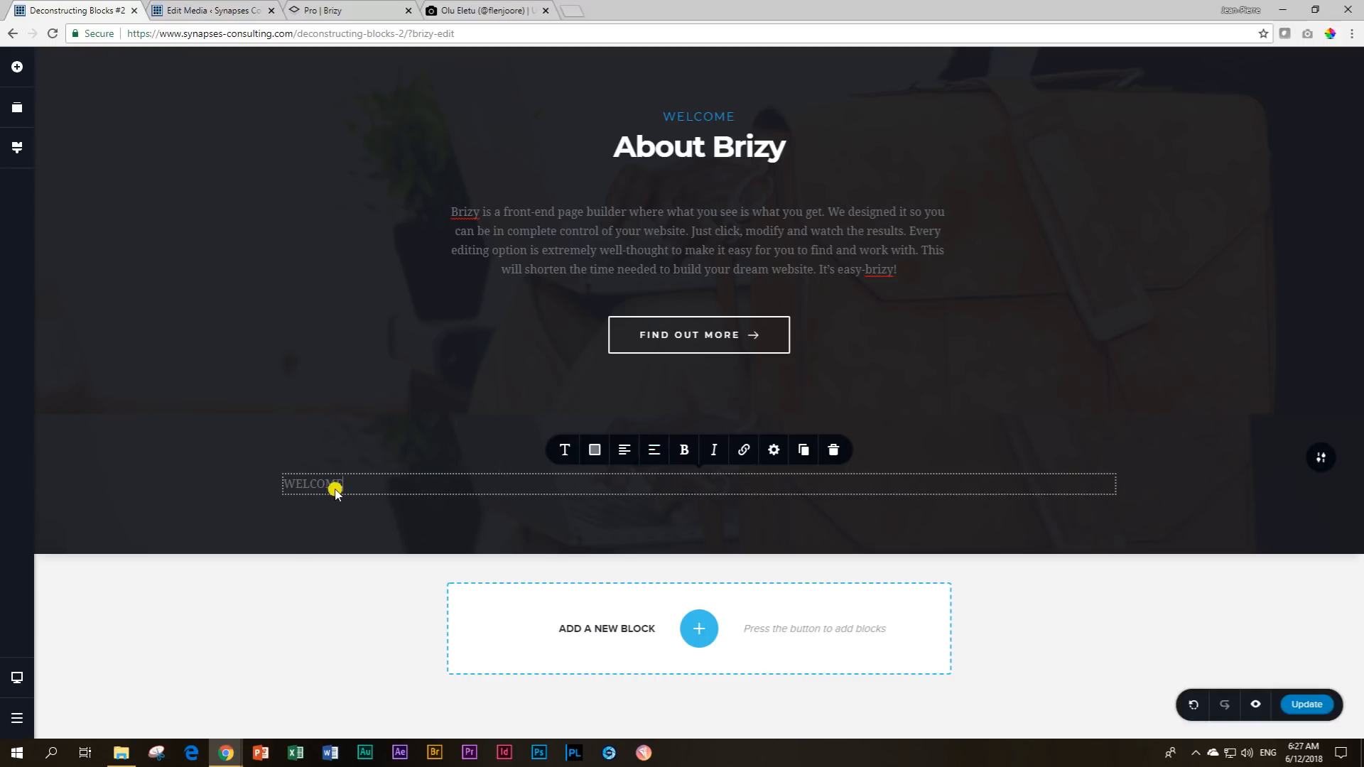
Cycle through the alignment options of the new WELCOME text and centre it.
{"action": "left_click", "coordinate": [623, 453]}
{"action": "left_click", "coordinate": [623, 453]}
{"action": "left_click", "coordinate": [623, 455]}
{"action": "left_click", "coordinate": [623, 454]}
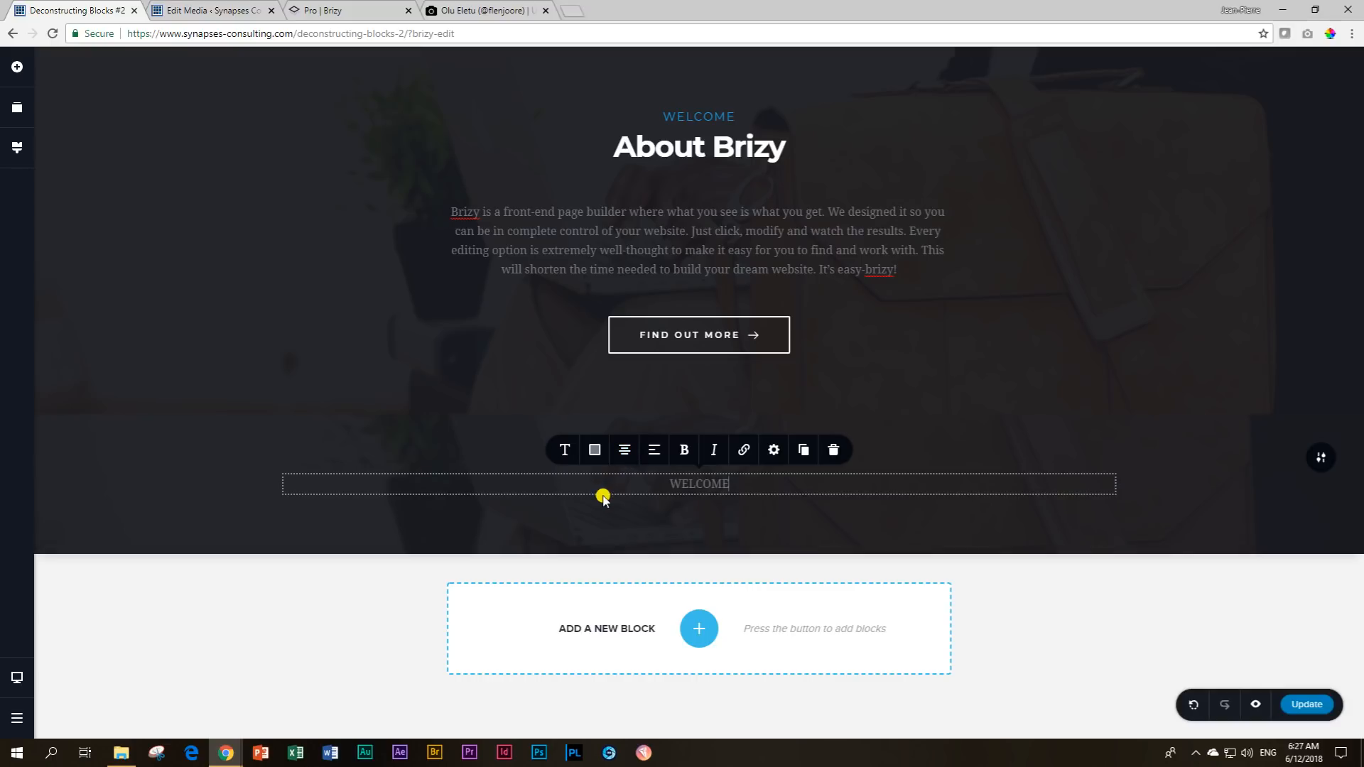
Examine the formatting options of the WELCOME label, title and button in the About Brizy block.
{"action": "left_click", "coordinate": [696, 117]}
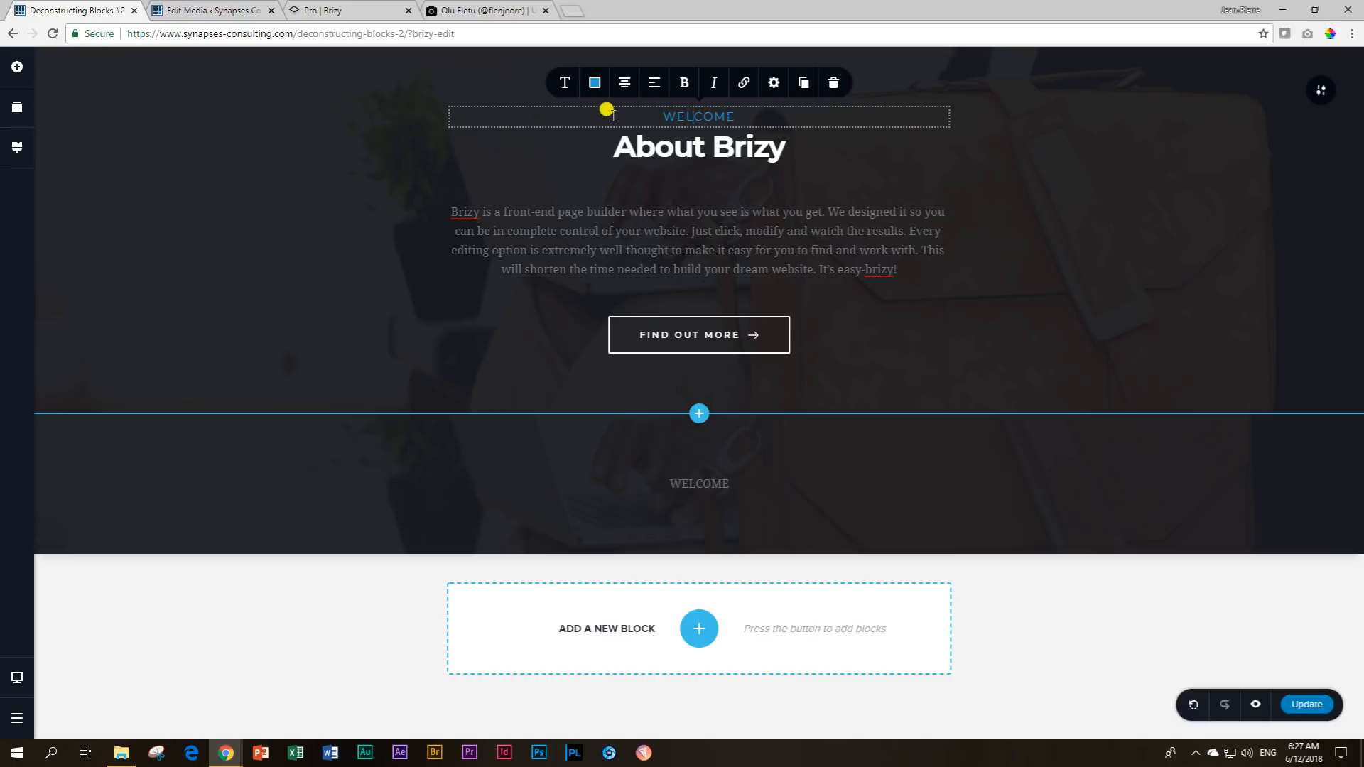
{"action": "left_click", "coordinate": [301, 160]}
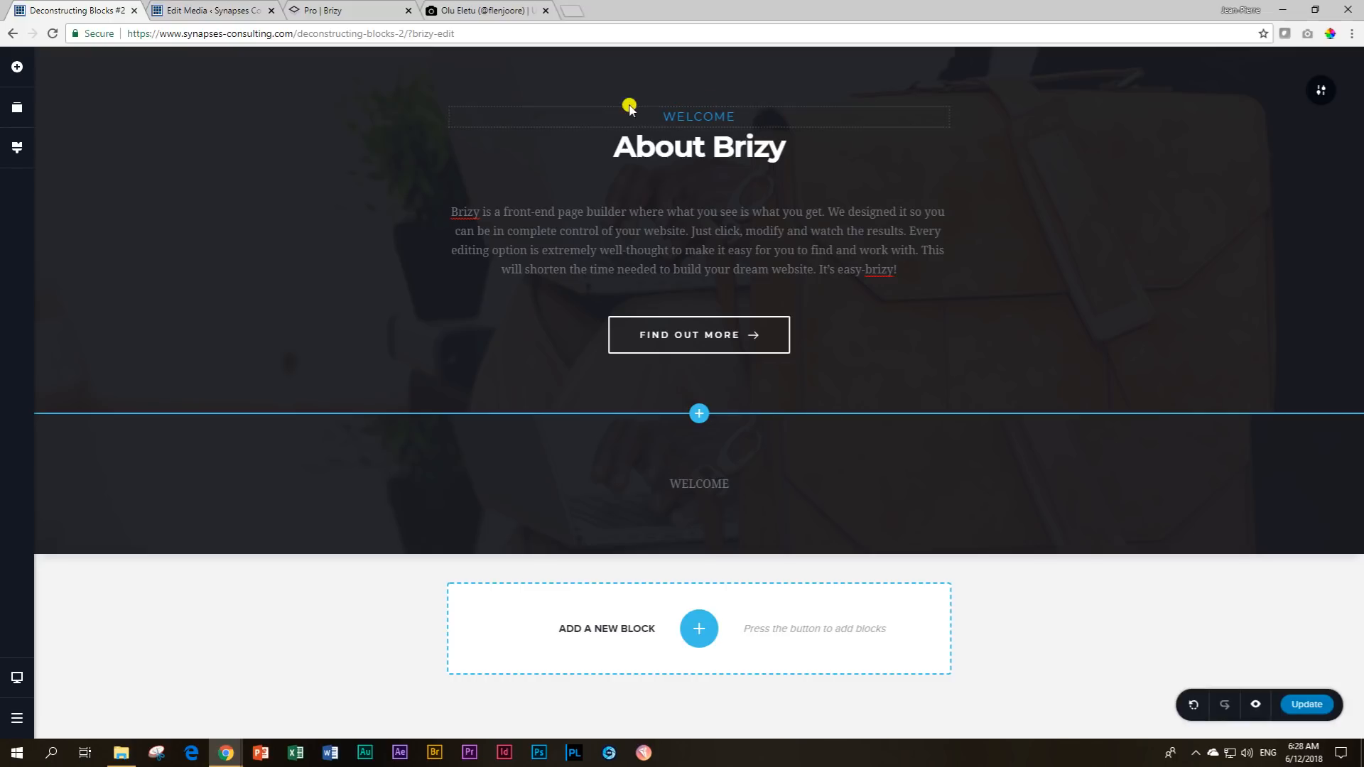
{"action": "left_click", "coordinate": [564, 112]}
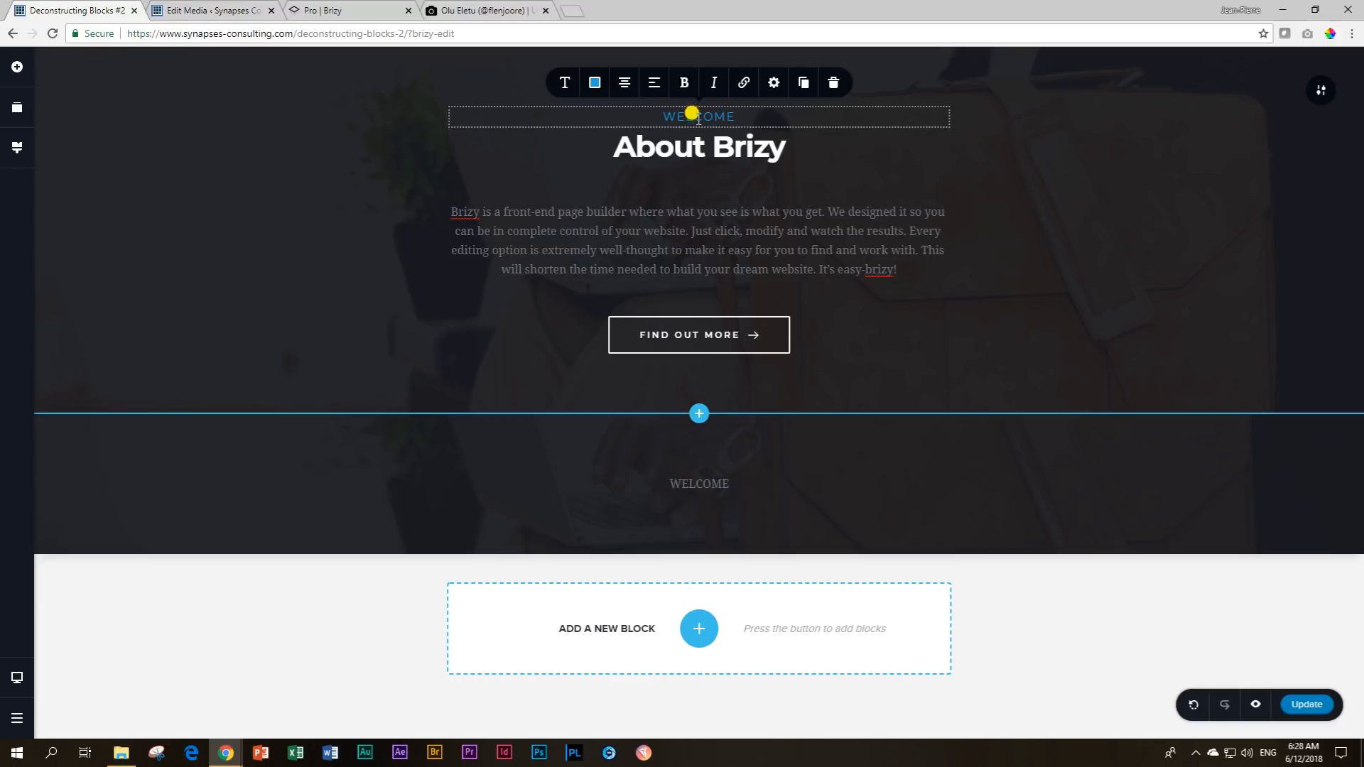
{"action": "left_click", "coordinate": [682, 145]}
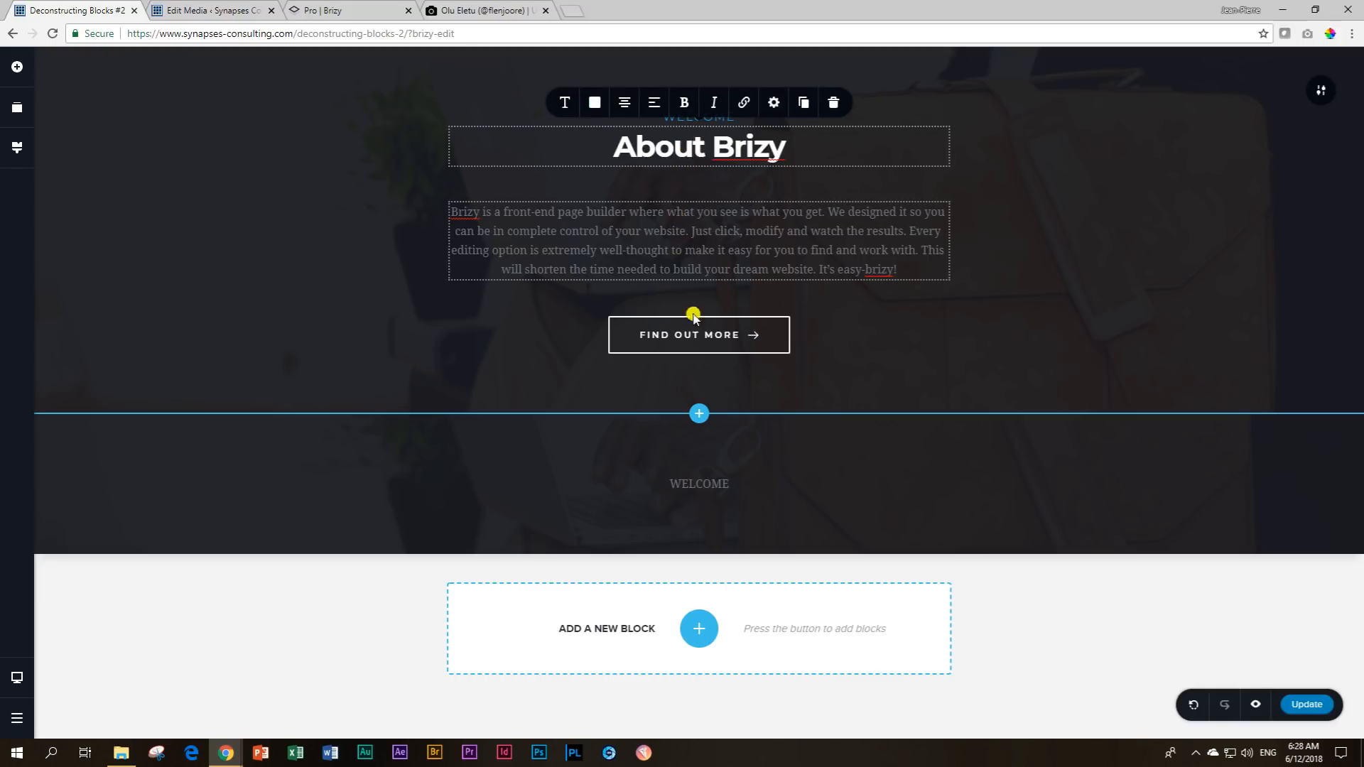
{"action": "left_click", "coordinate": [695, 335]}
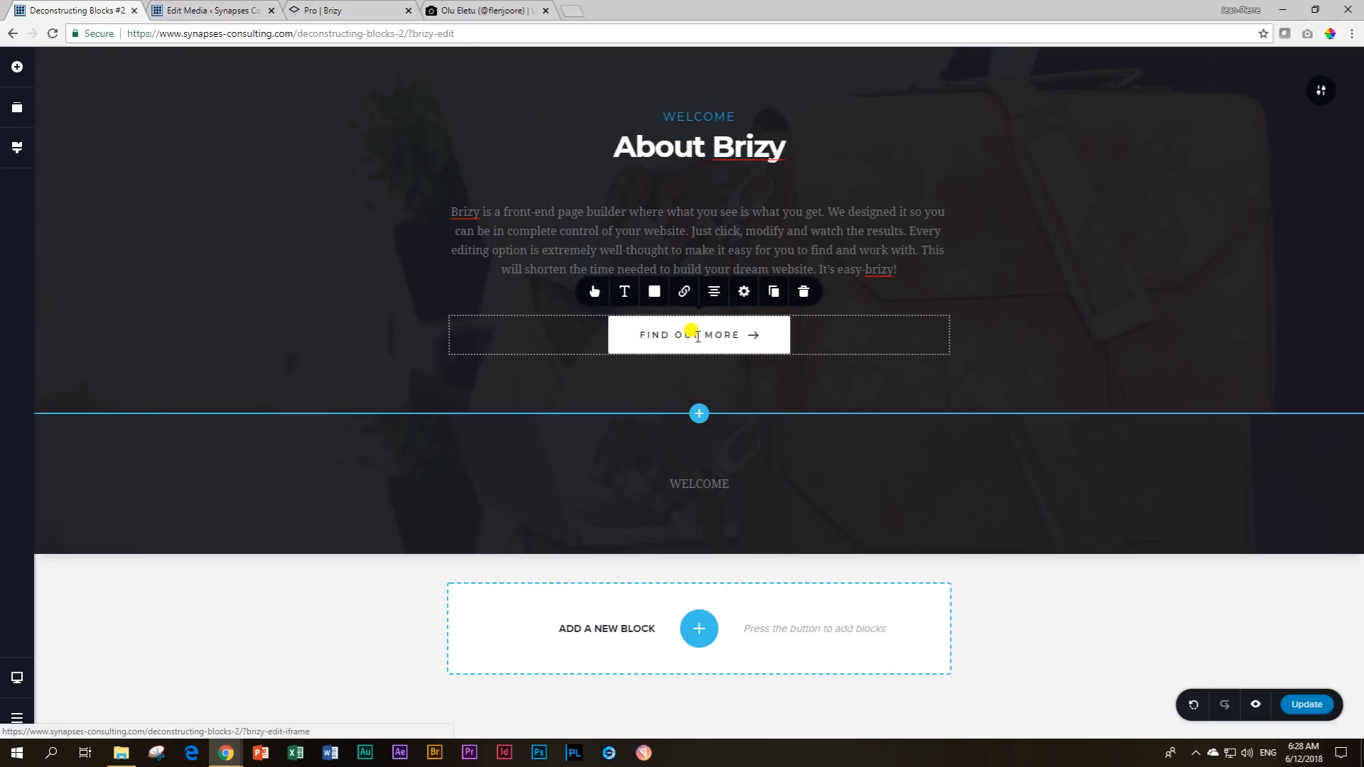
{"action": "left_click", "coordinate": [685, 119]}
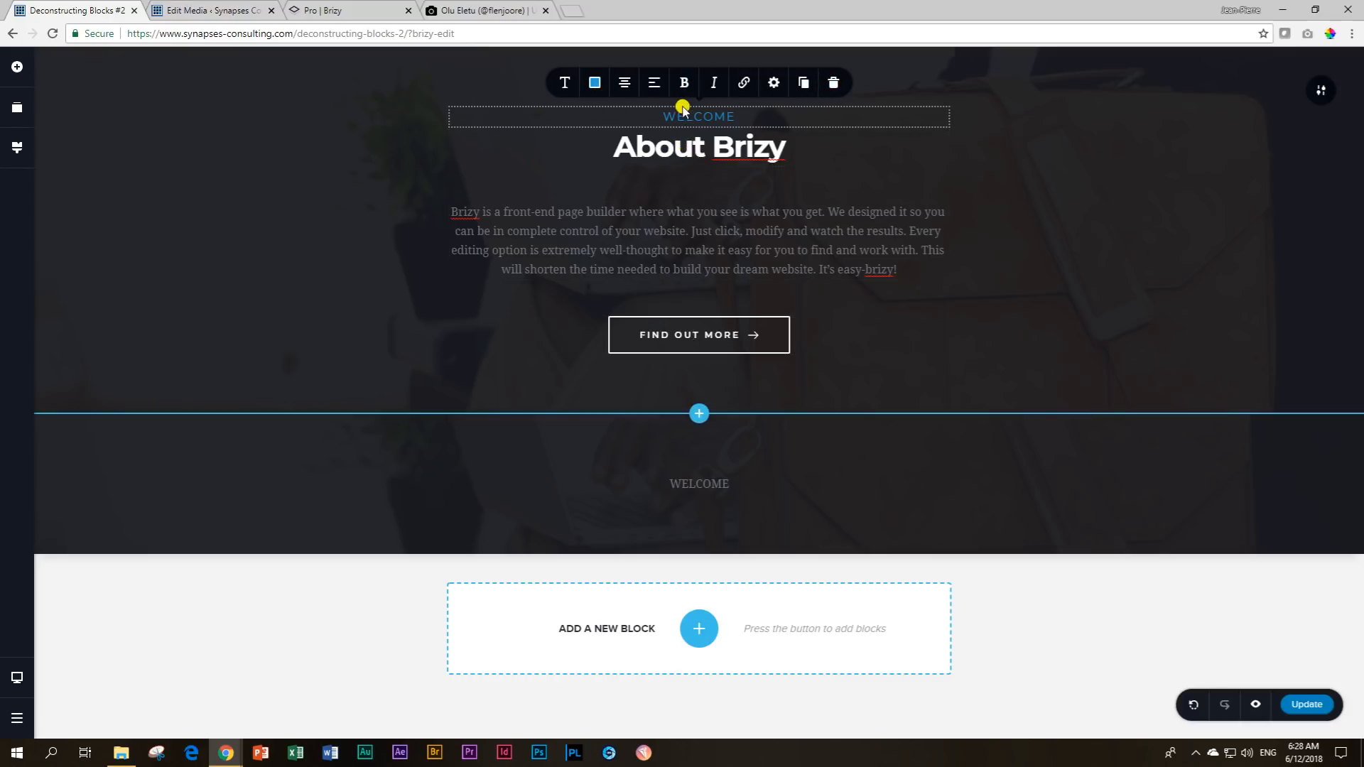
Examine the colour, typography style, size and spacing of the original WELCOME label and the available typography styles.
{"action": "left_click", "coordinate": [593, 84]}
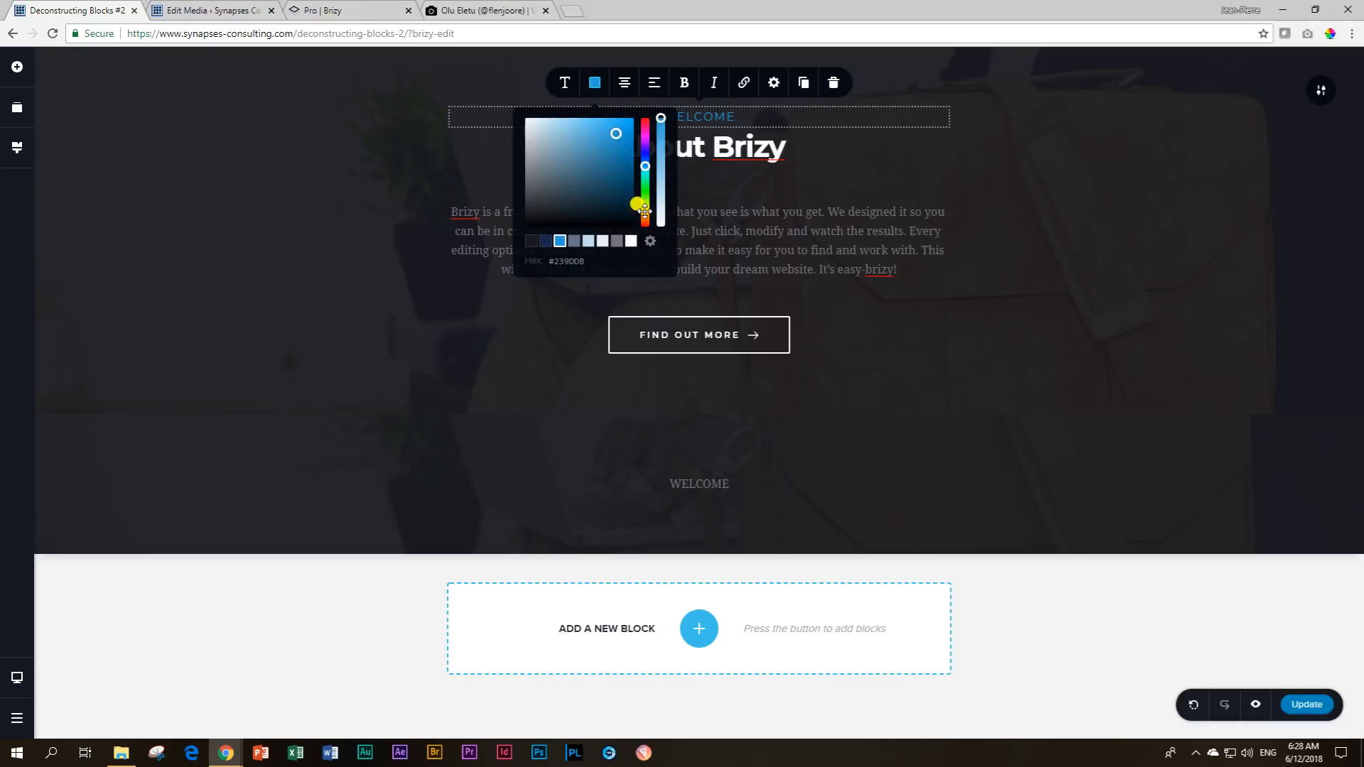
{"action": "left_click", "coordinate": [702, 118]}
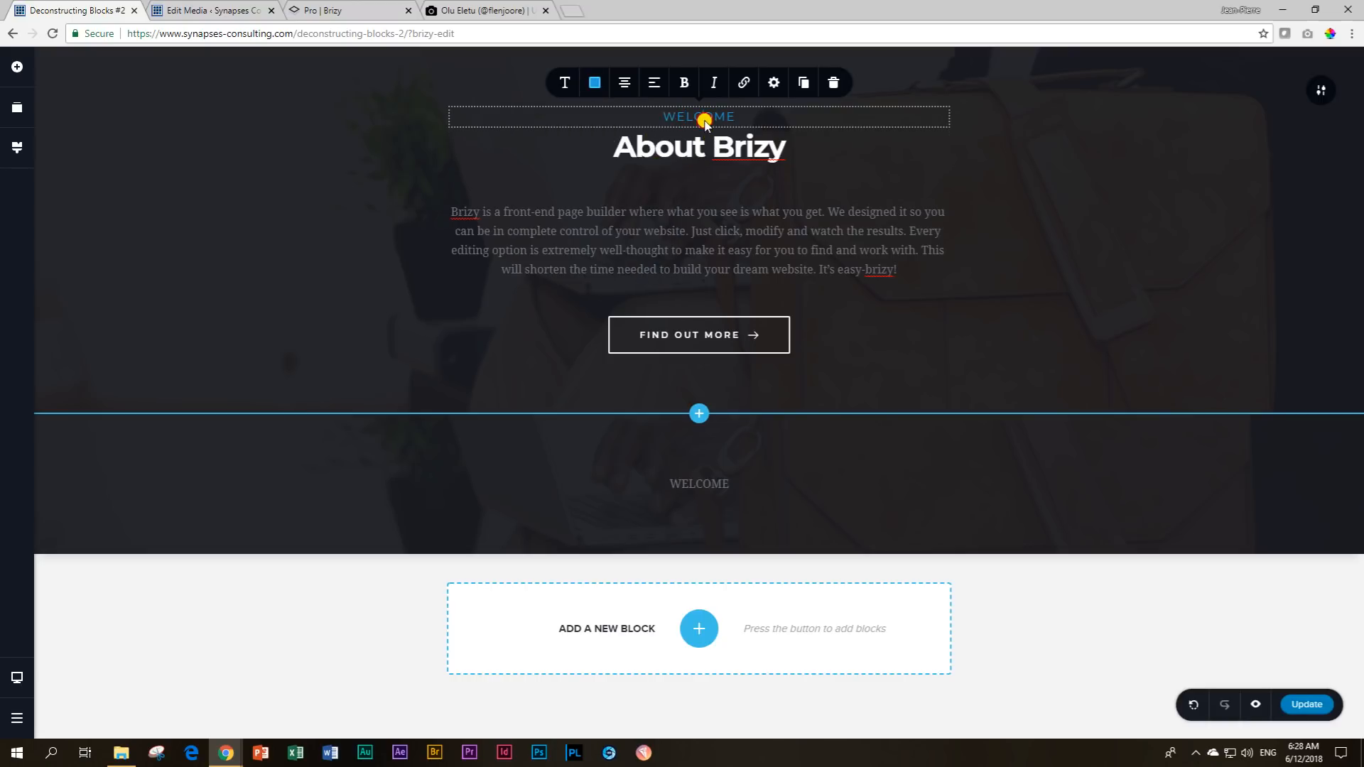
{"action": "left_click", "coordinate": [565, 83]}
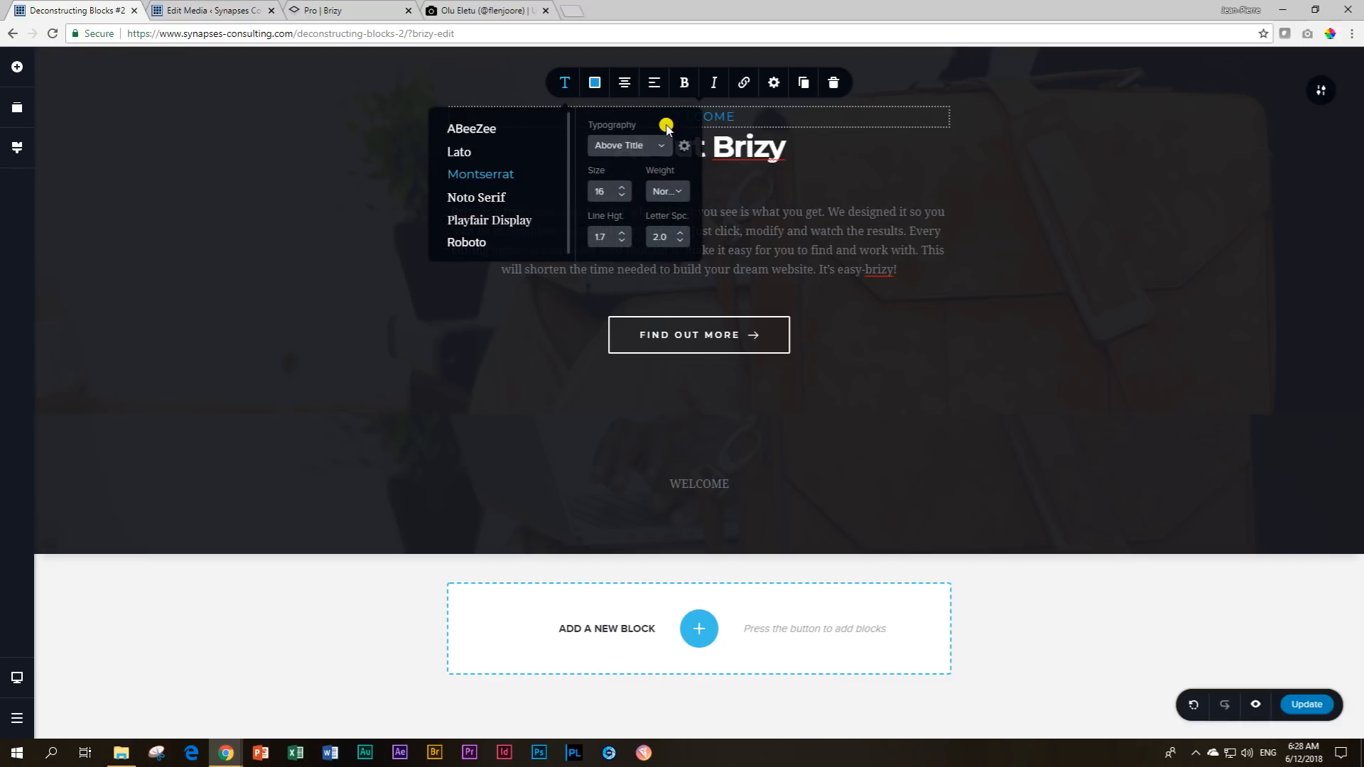
{"action": "left_click", "coordinate": [659, 146]}
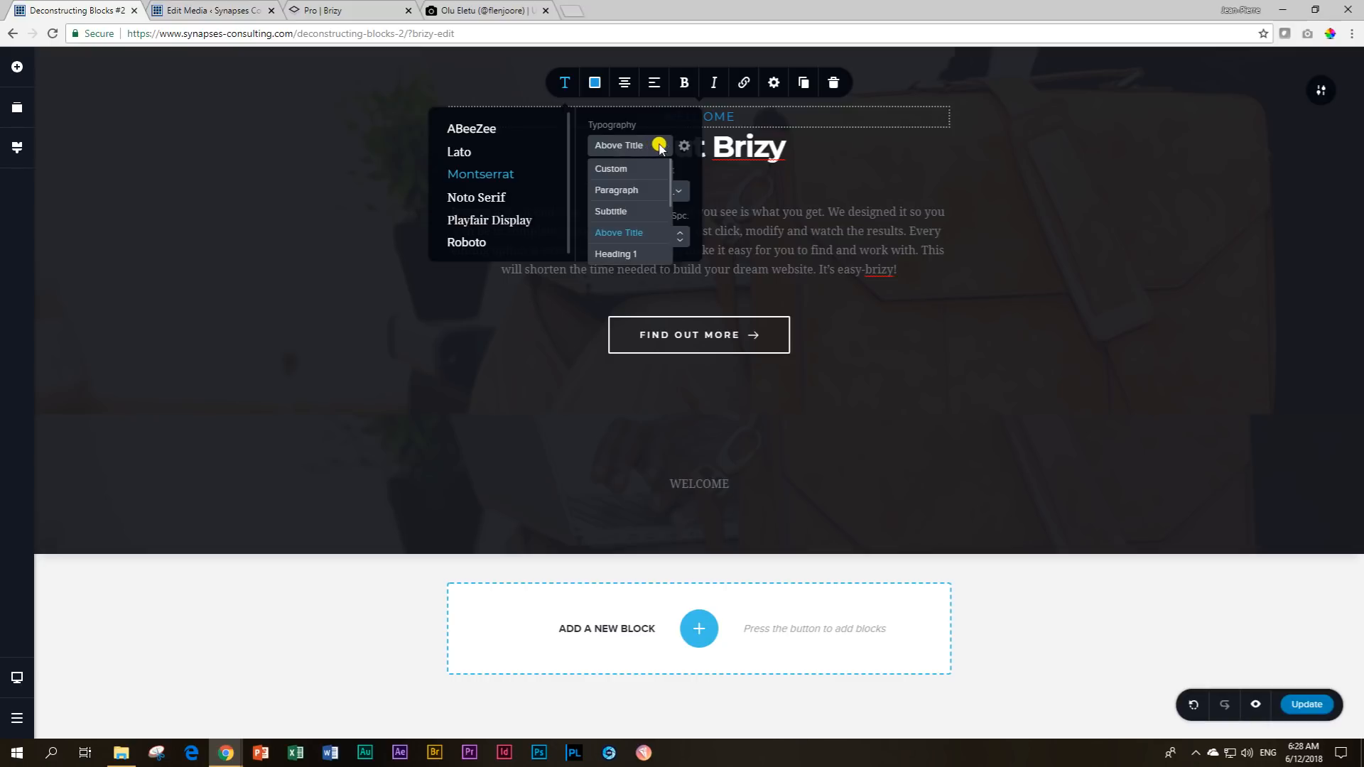
{"action": "scroll", "coordinate": [642, 220], "scroll_direction": "down", "scroll_amount": 3}
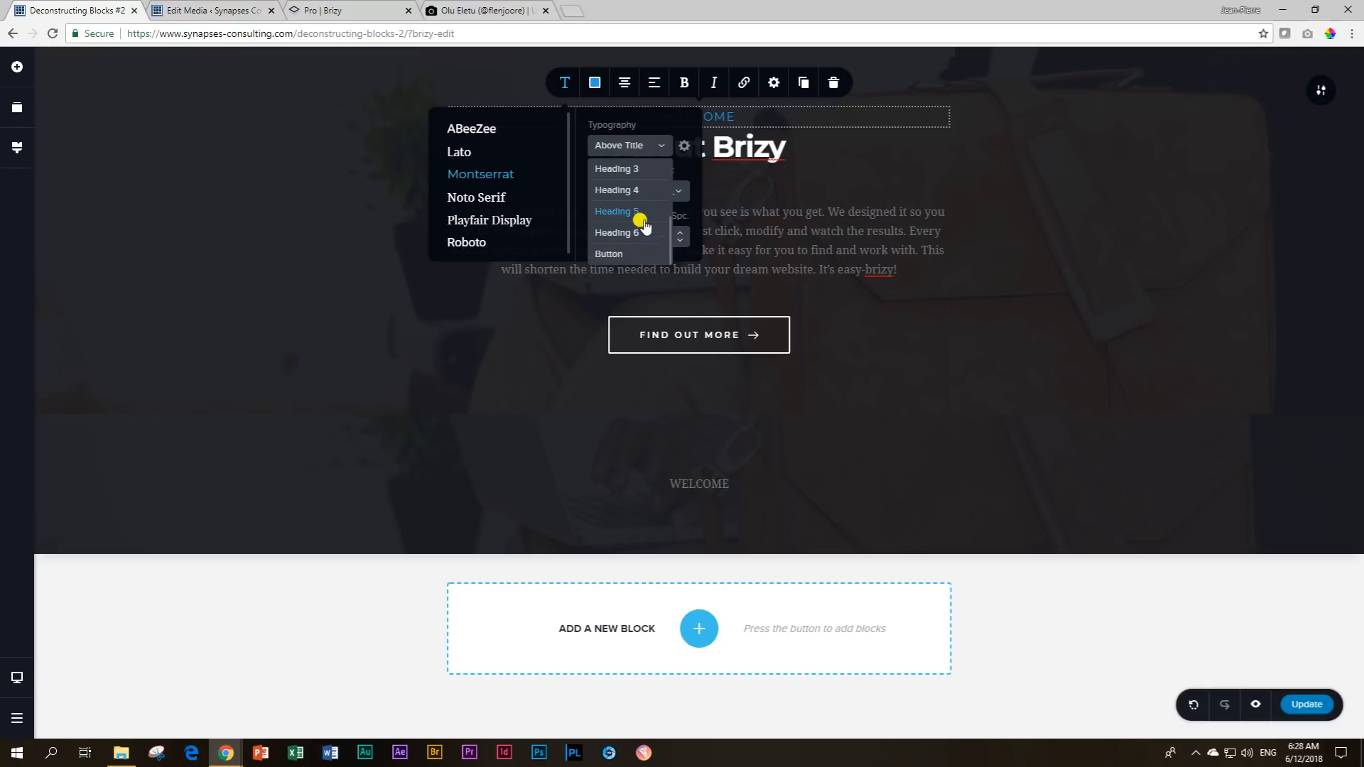
{"action": "scroll", "coordinate": [637, 252], "scroll_direction": "up", "scroll_amount": 5}
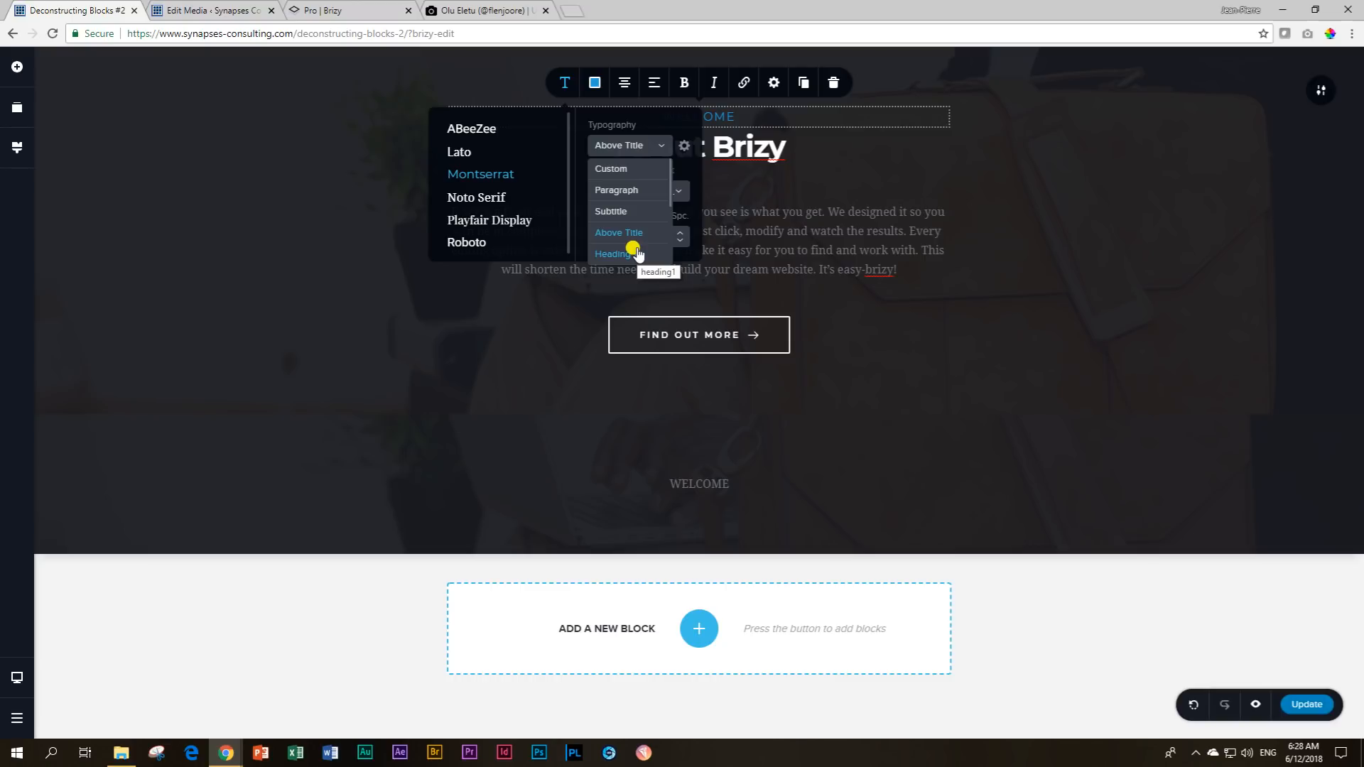
{"action": "left_click", "coordinate": [641, 126]}
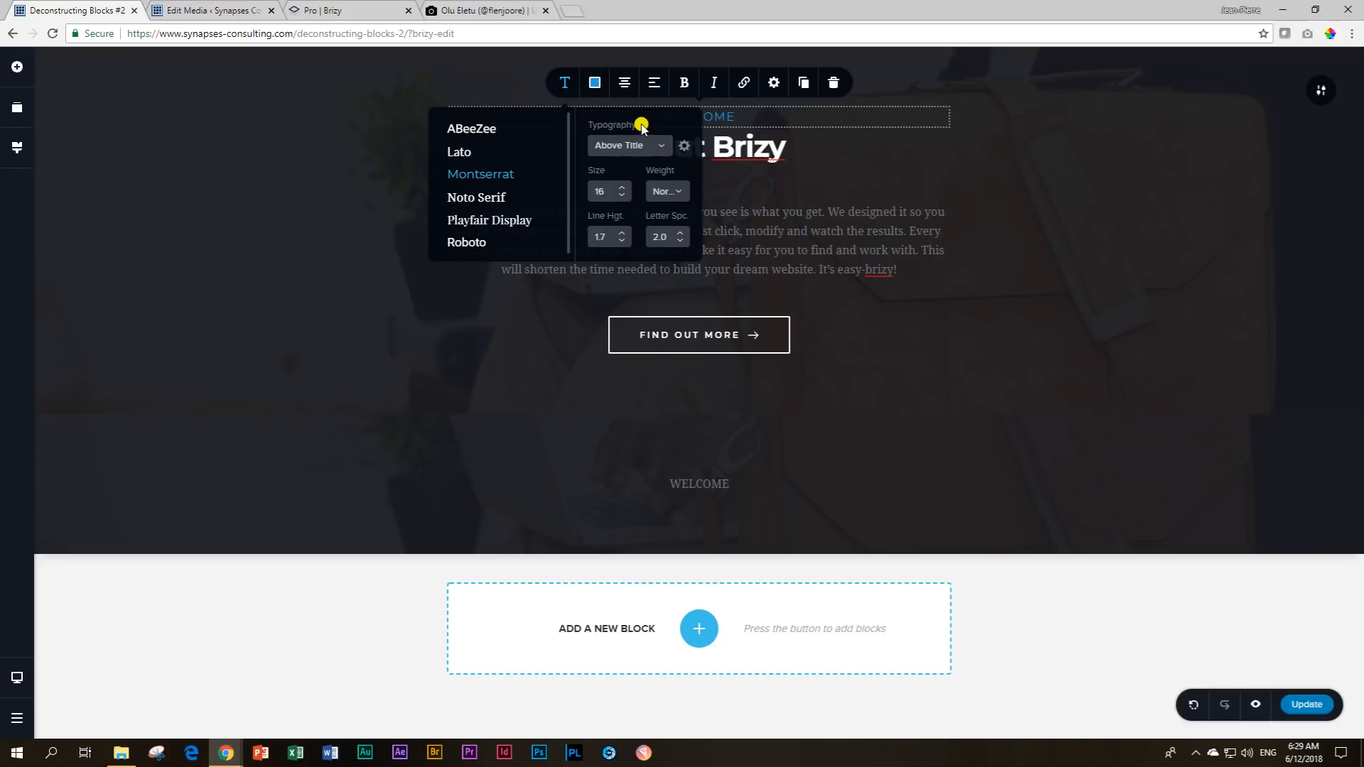
Set the new WELCOME text's colour to the preset blue #239DDB.
{"action": "left_click", "coordinate": [703, 483]}
{"action": "left_click", "coordinate": [594, 450]}
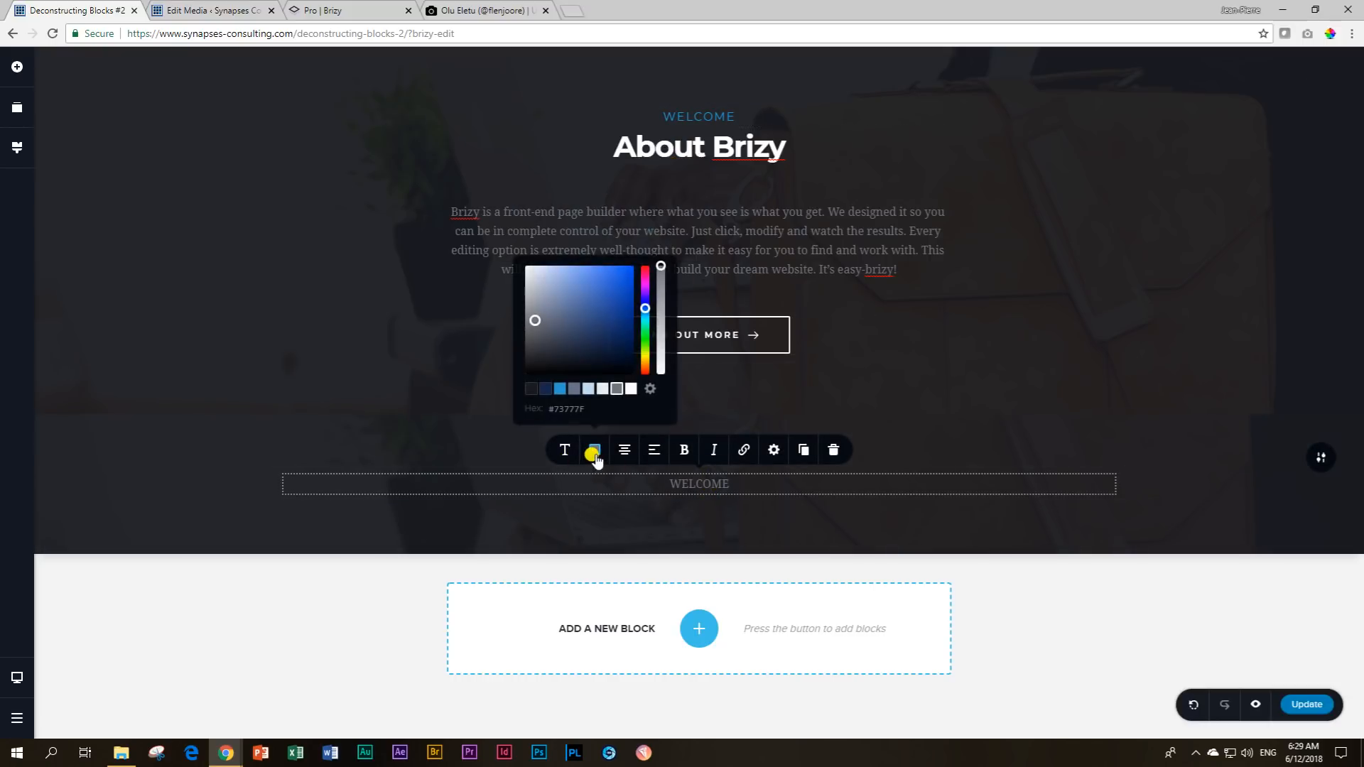
{"action": "left_click", "coordinate": [555, 389]}
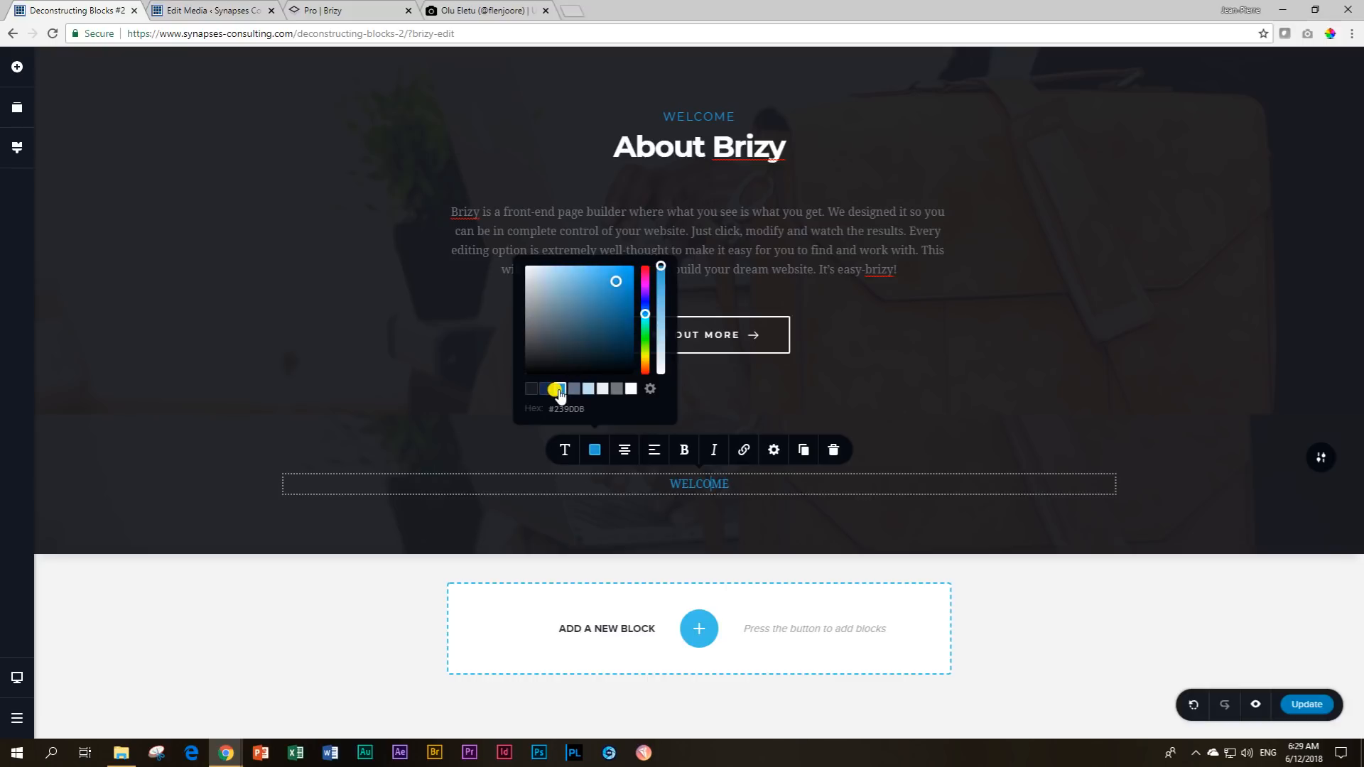
Set the new WELCOME text to the Montserrat font and apply the Above Title typography style.
{"action": "left_click", "coordinate": [564, 450]}
{"action": "left_click", "coordinate": [504, 340]}
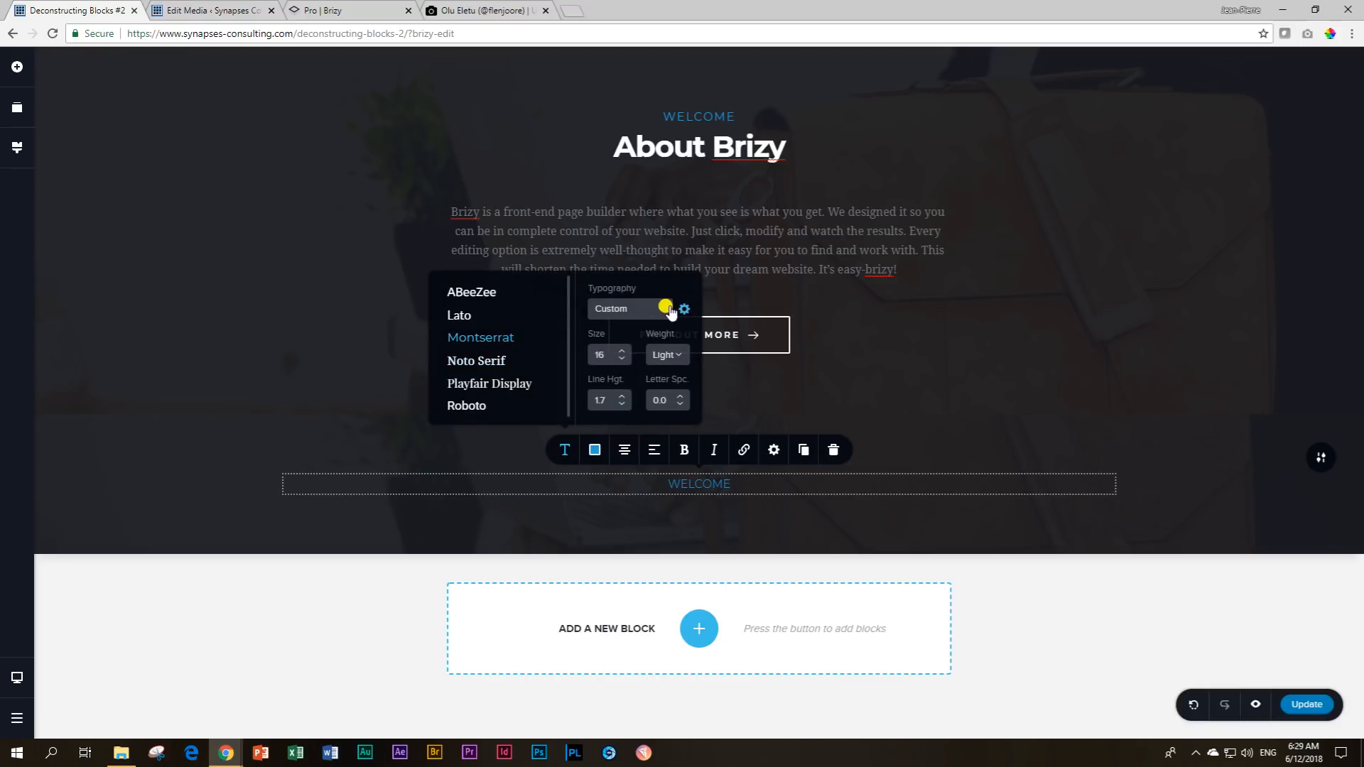
{"action": "left_click", "coordinate": [663, 312]}
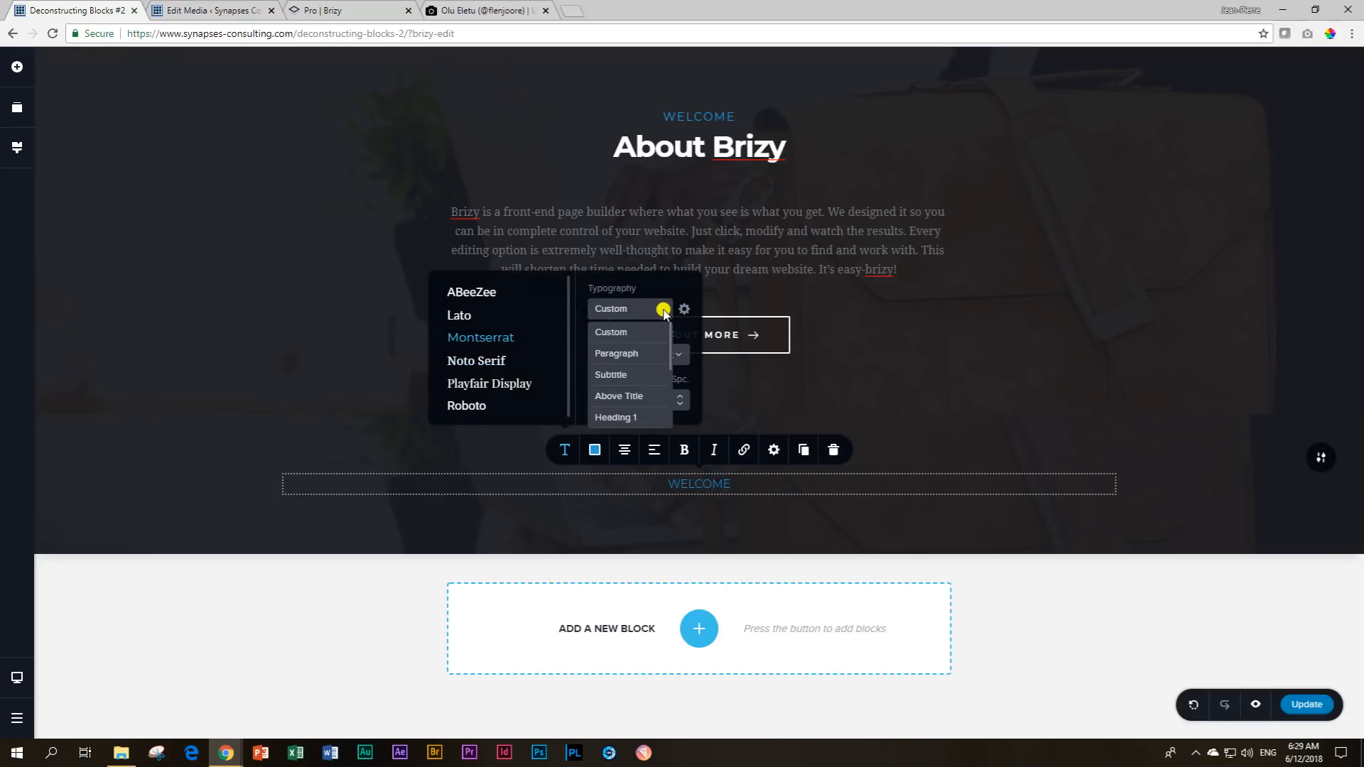
{"action": "left_click", "coordinate": [633, 392]}
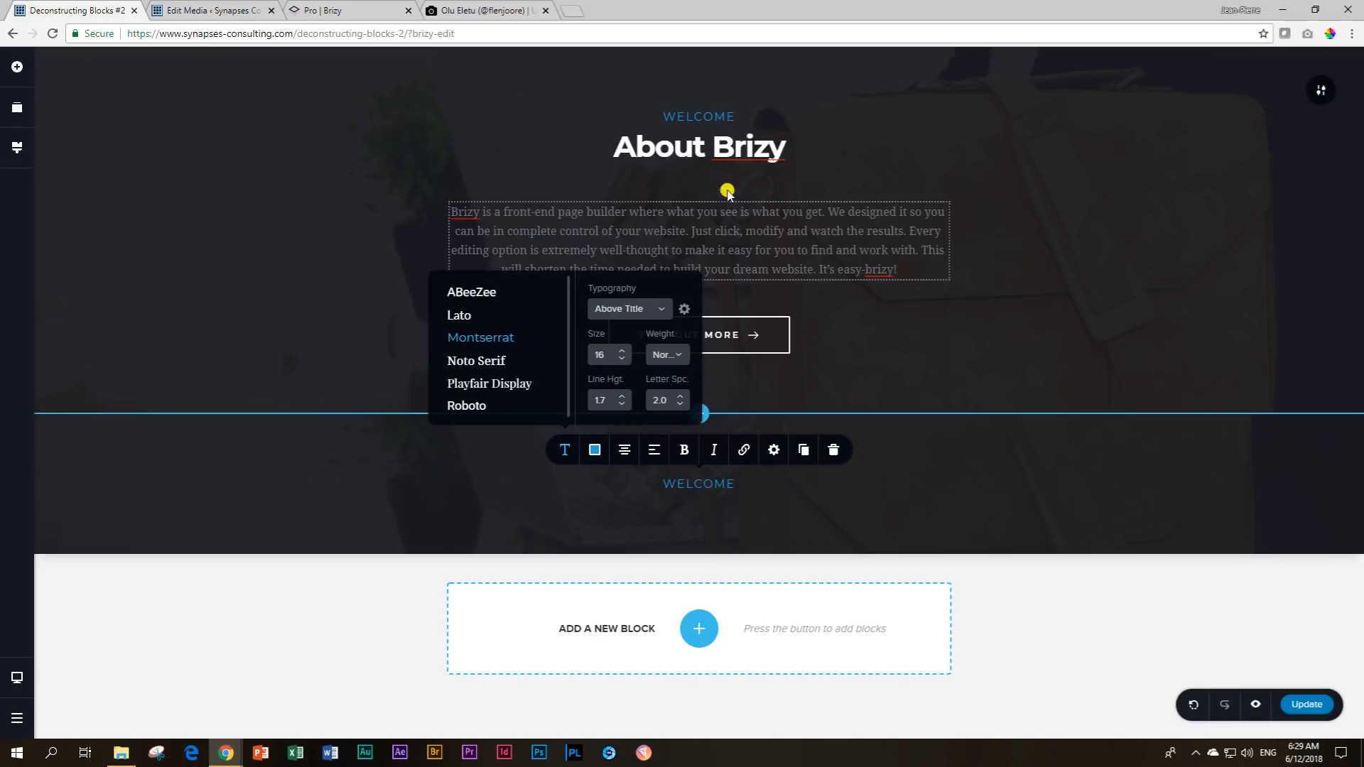
{"action": "left_click", "coordinate": [725, 116]}
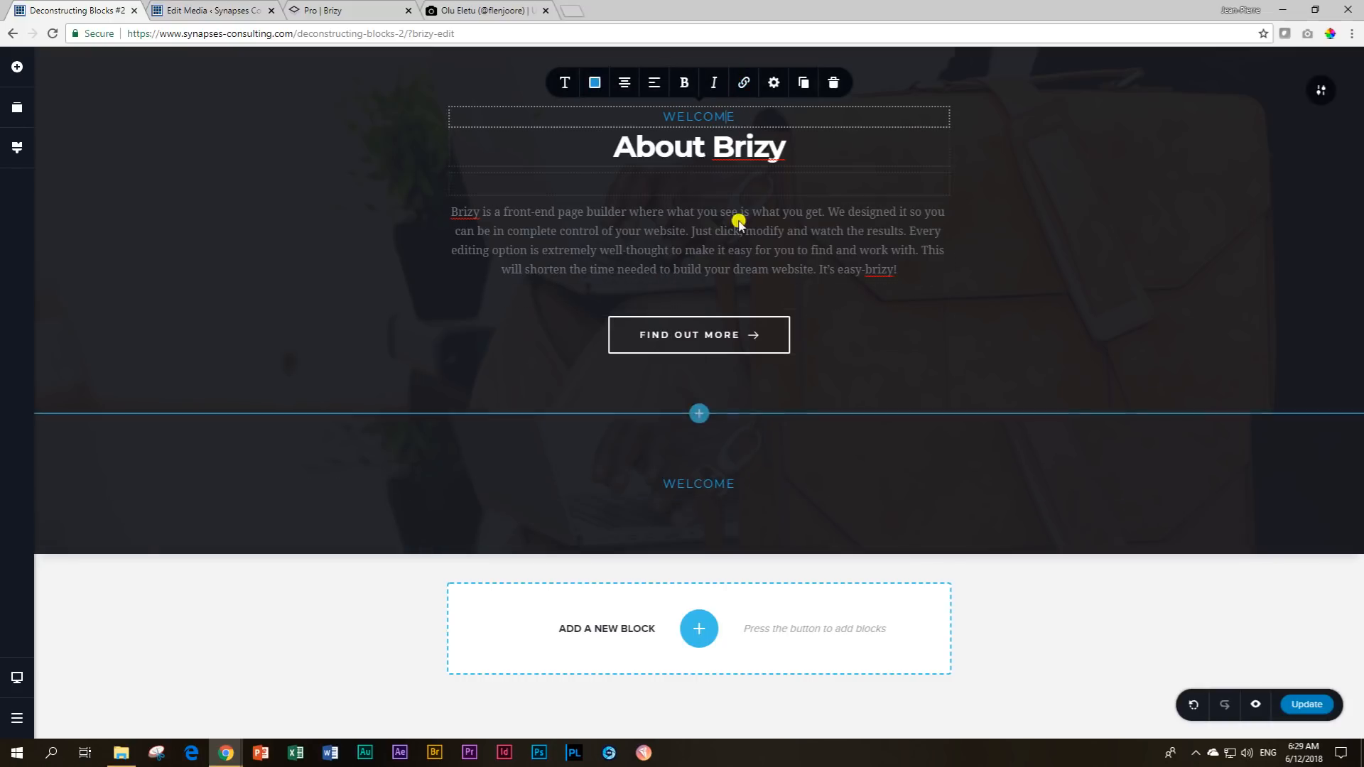
Add a text element below the new WELCOME label and centre its text.
{"action": "left_click", "coordinate": [737, 483]}
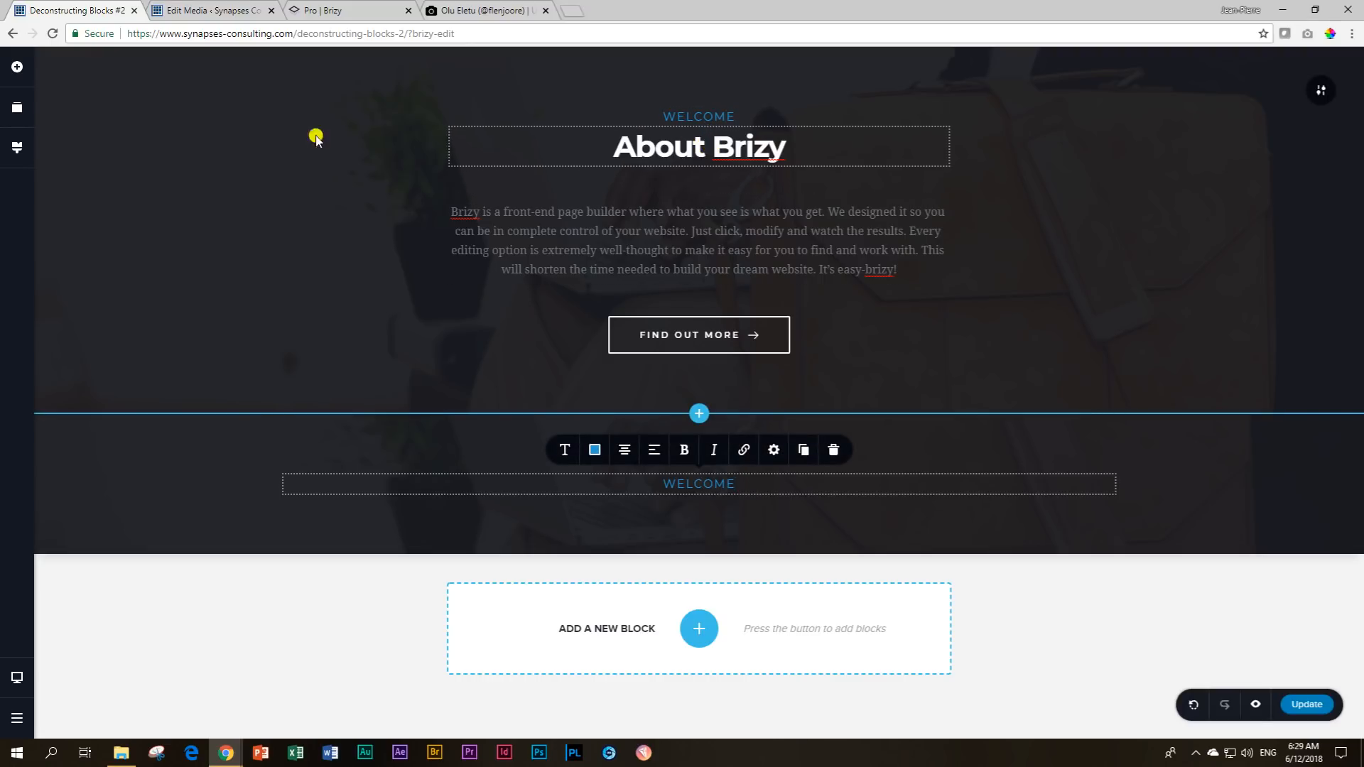
{"action": "left_click", "coordinate": [17, 67]}
{"action": "left_click_drag", "start_coordinate": [85, 131], "coordinate": [687, 497]}
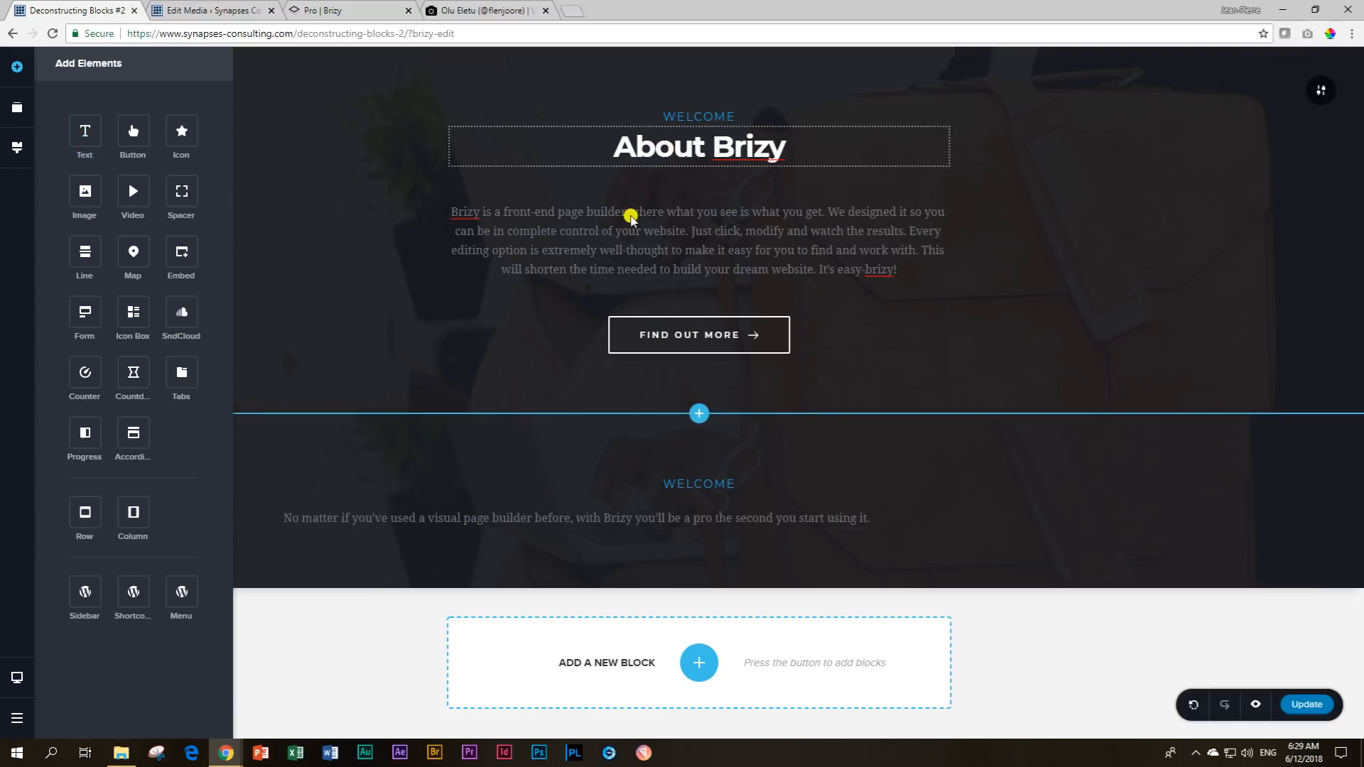
{"action": "left_click", "coordinate": [549, 519]}
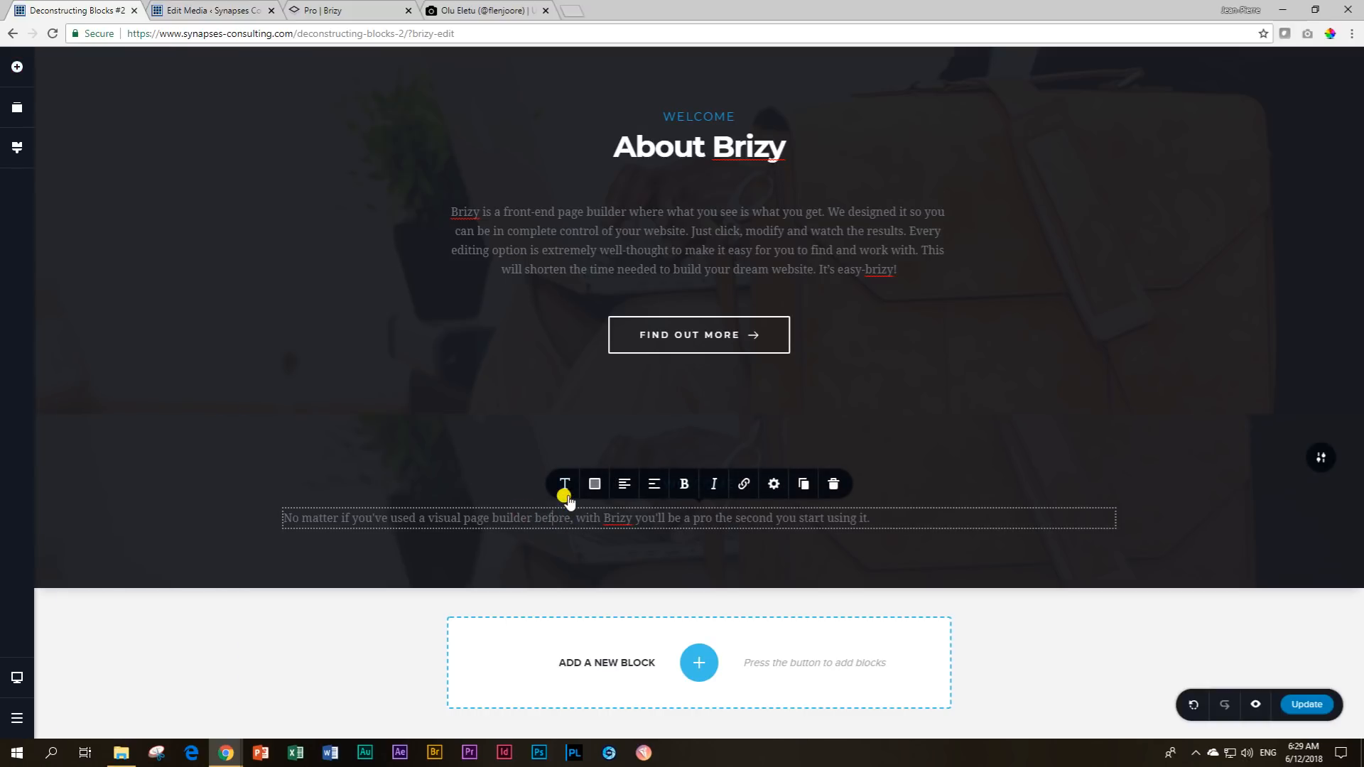
{"action": "left_click", "coordinate": [623, 486]}
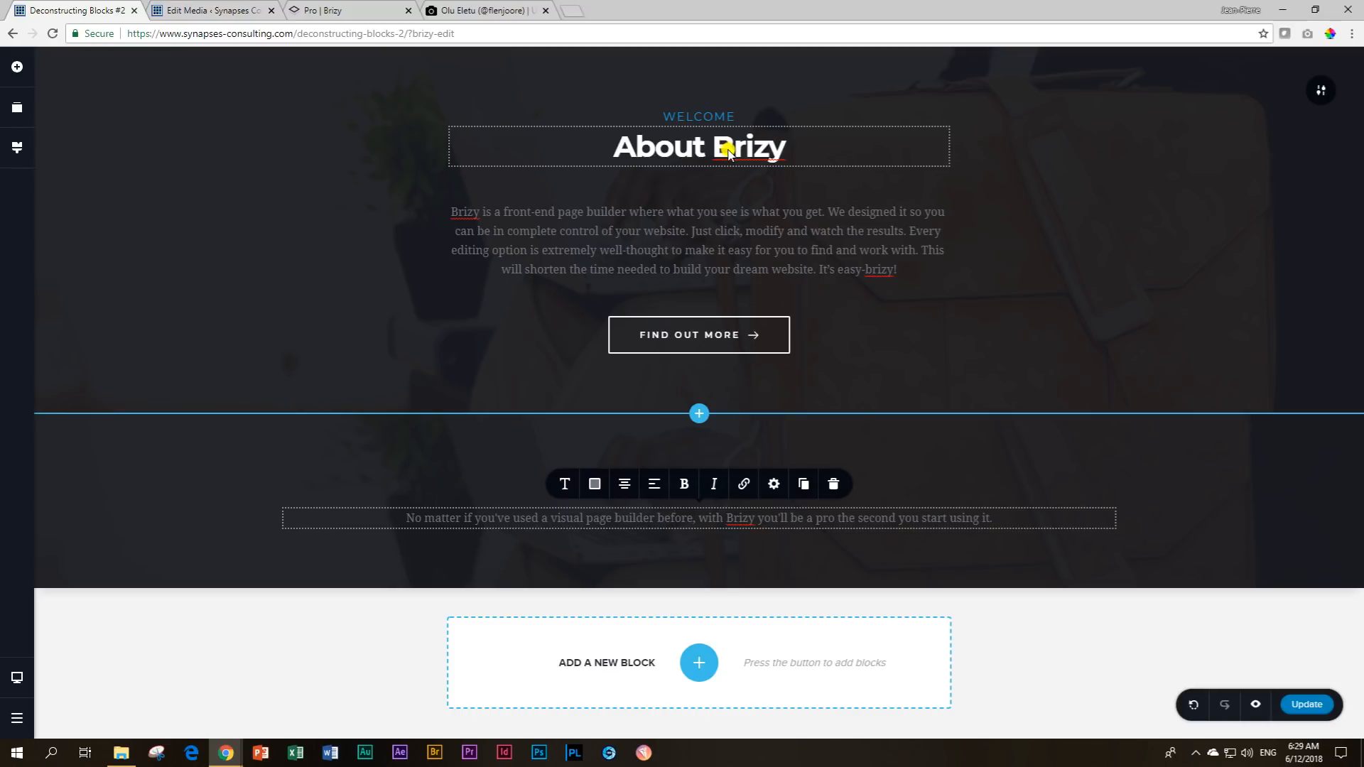
Check the original About Brizy title's colour and typography, and set the added text's colour to the preset white #FFFFFF.
{"action": "left_click", "coordinate": [672, 142]}
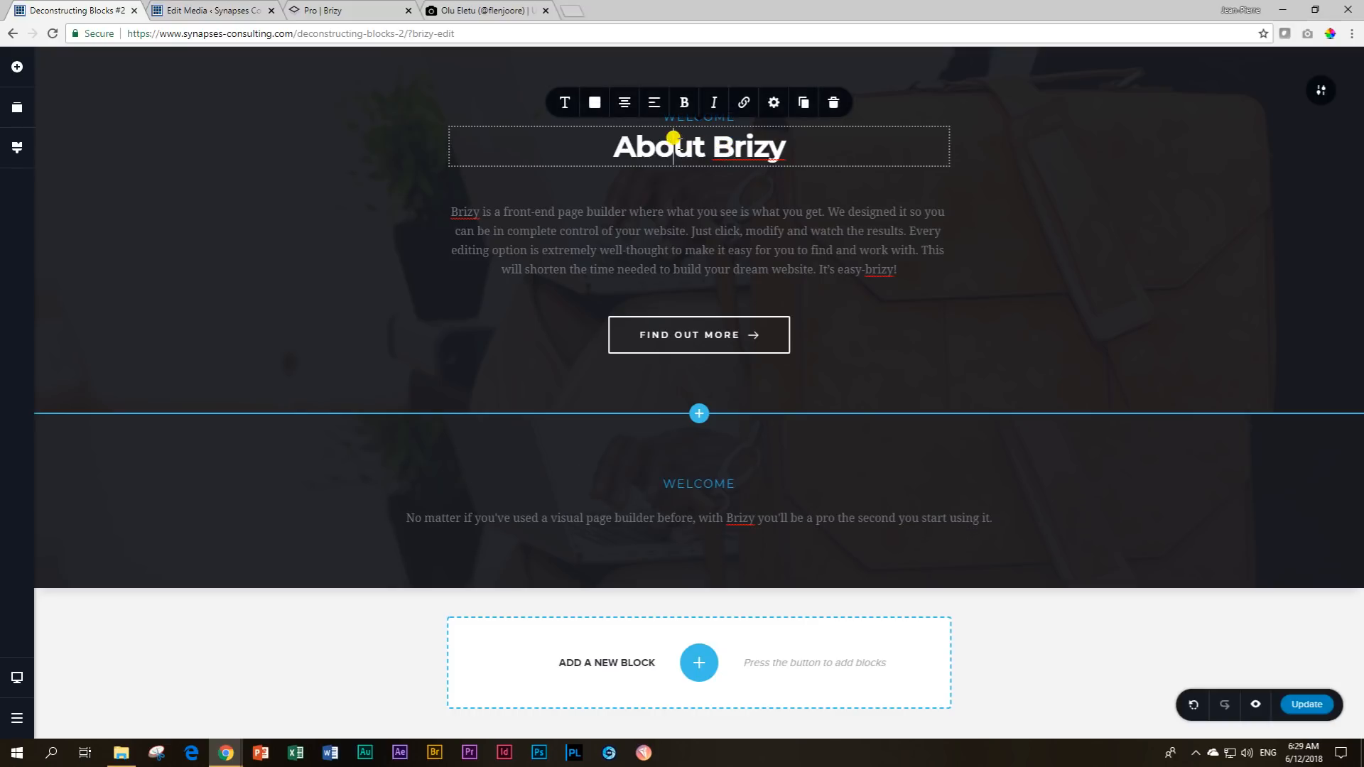
{"action": "left_click", "coordinate": [592, 106]}
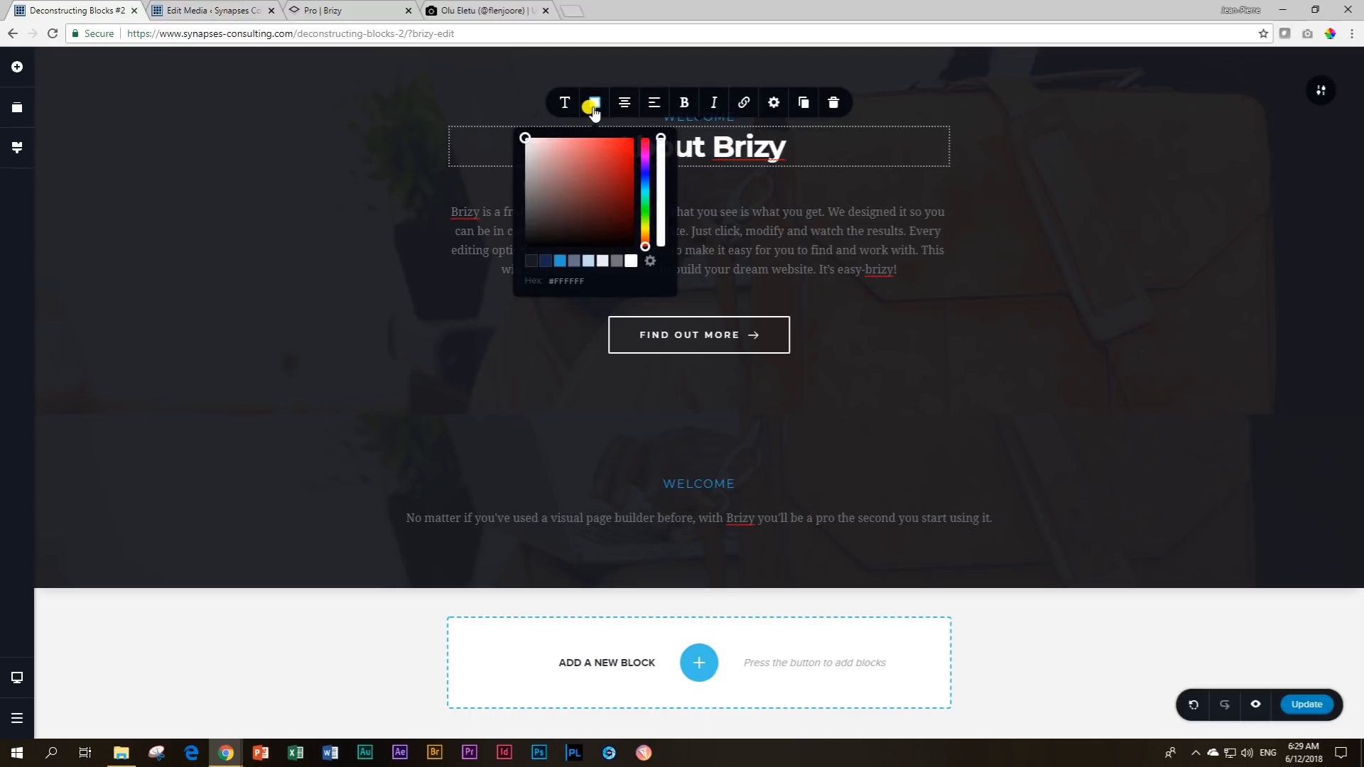
{"action": "left_click", "coordinate": [563, 101]}
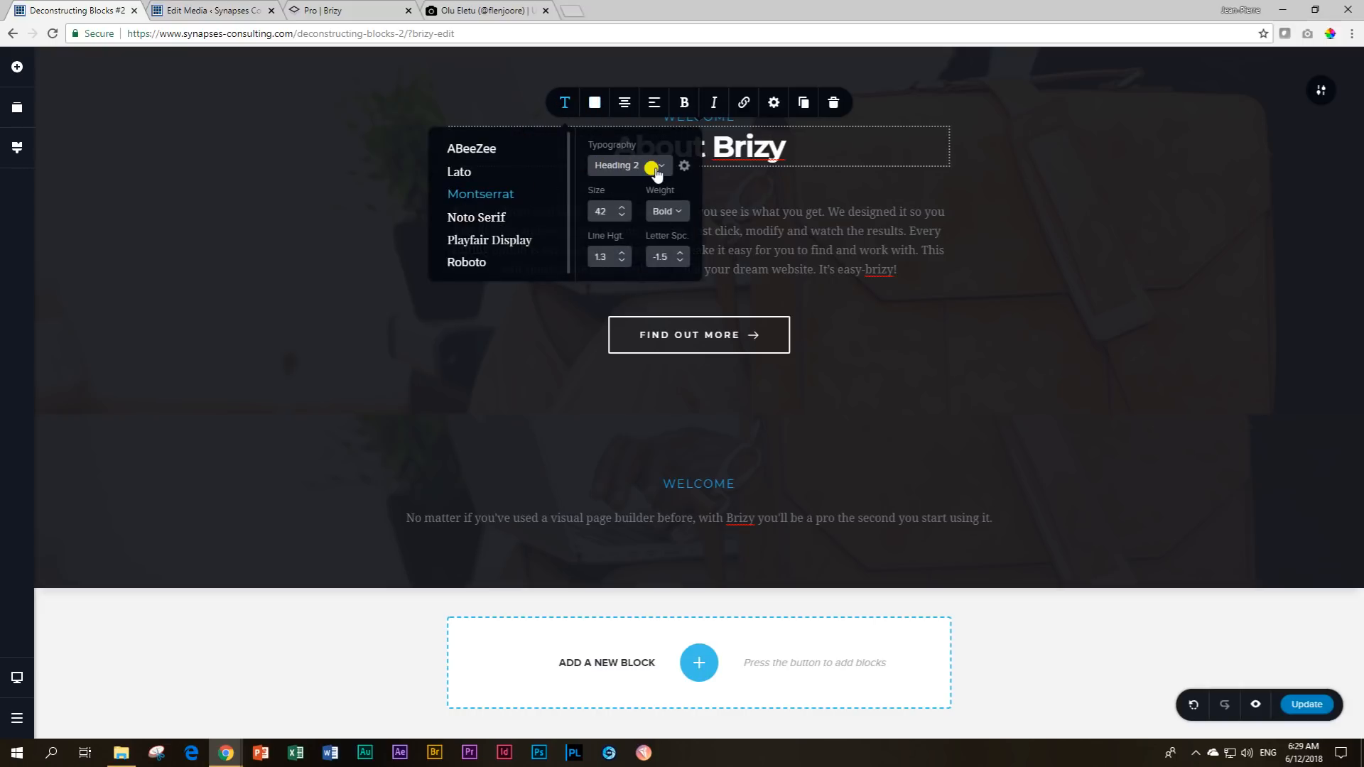
{"action": "left_click", "coordinate": [678, 514]}
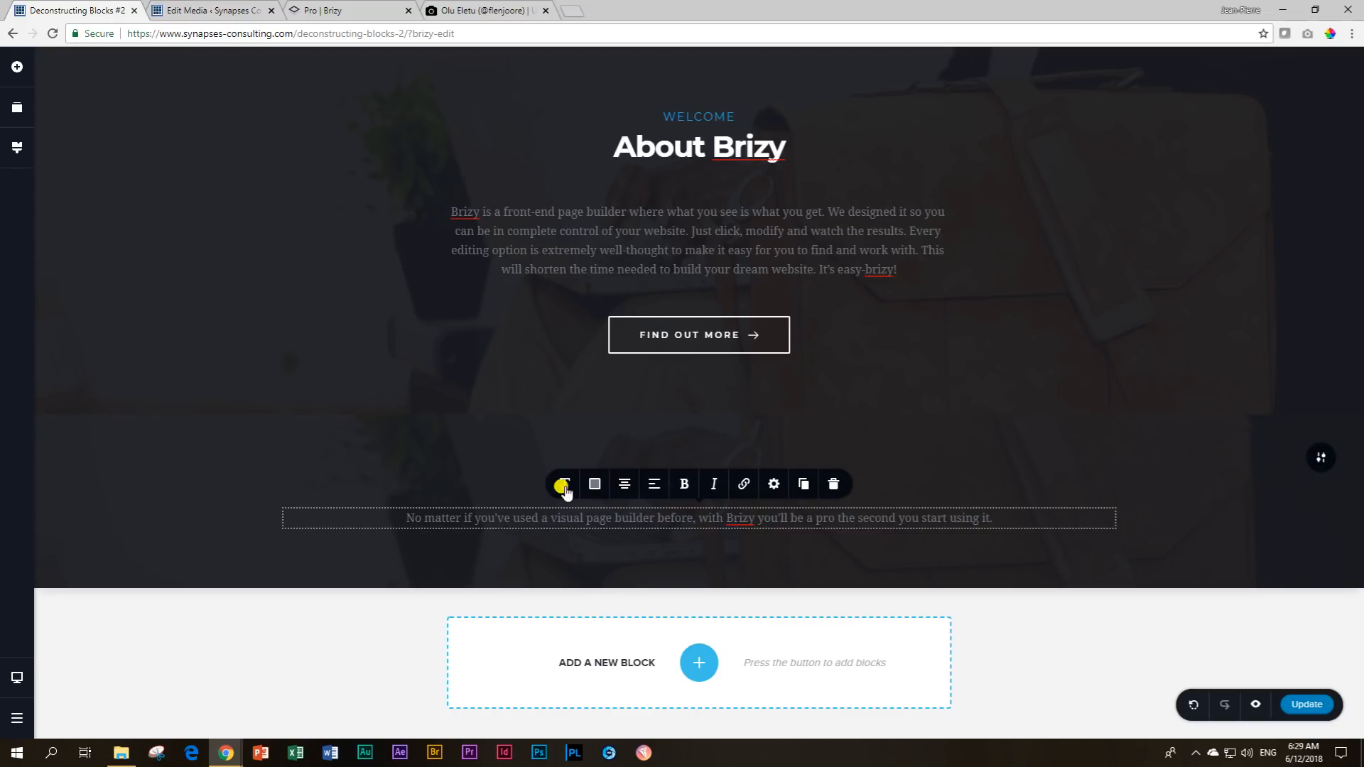
{"action": "left_click", "coordinate": [594, 485]}
{"action": "left_click", "coordinate": [629, 424]}
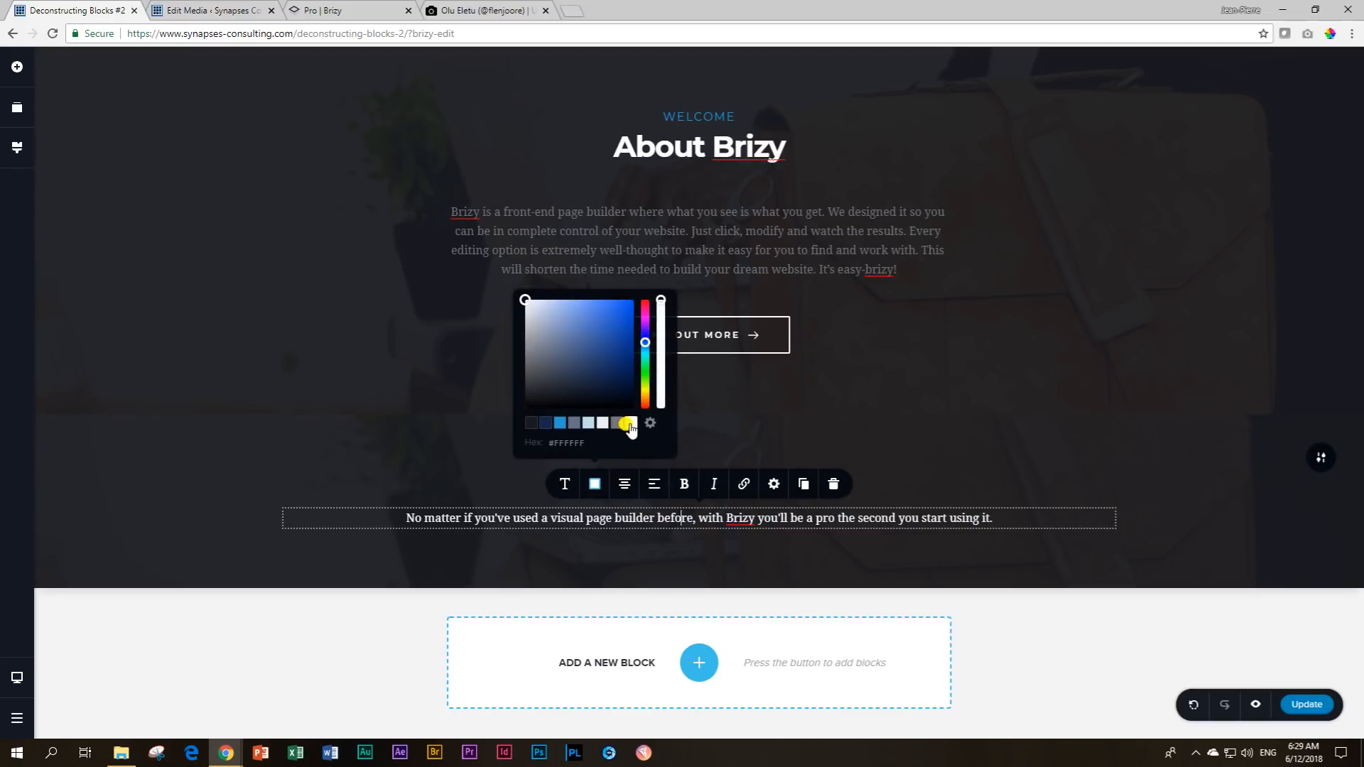
Set the added text to the Montserrat font with the Heading 2 typography style.
{"action": "left_click", "coordinate": [564, 484]}
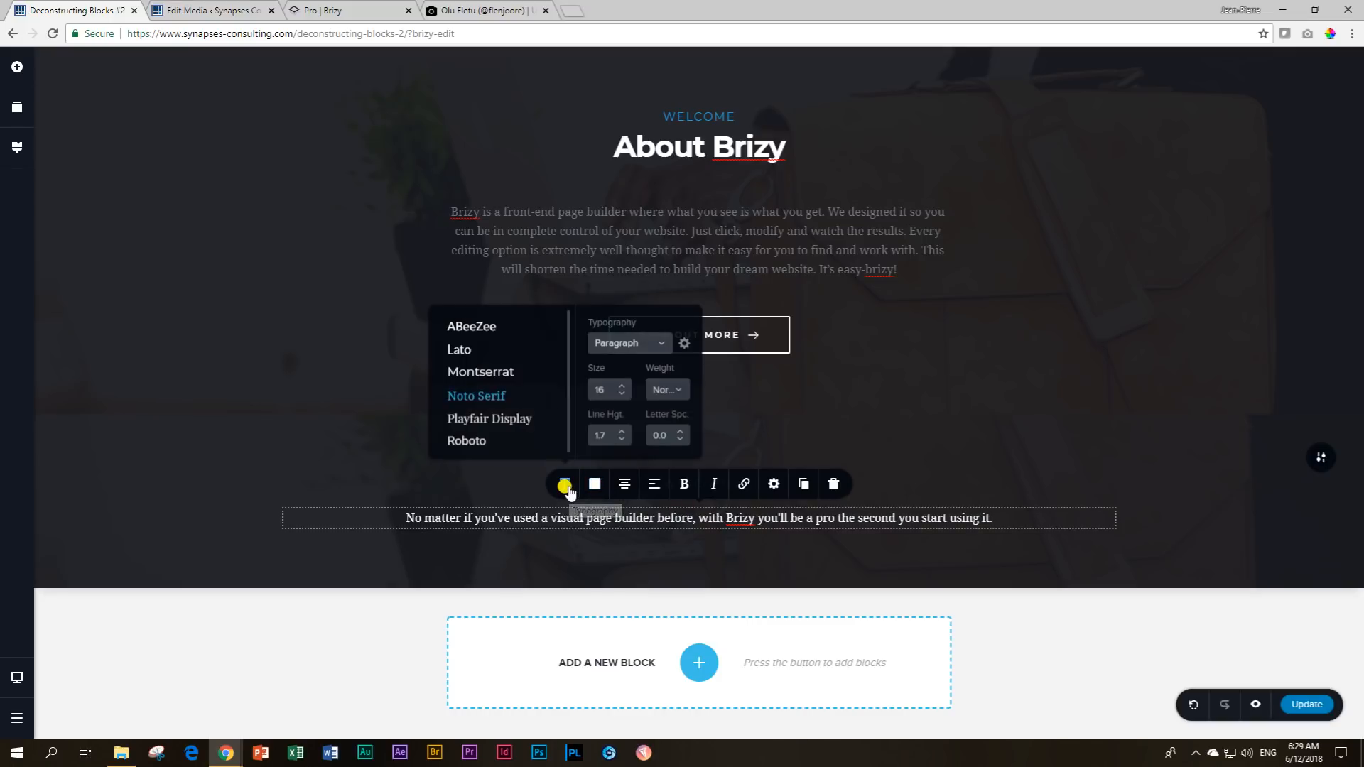
{"action": "left_click", "coordinate": [655, 345]}
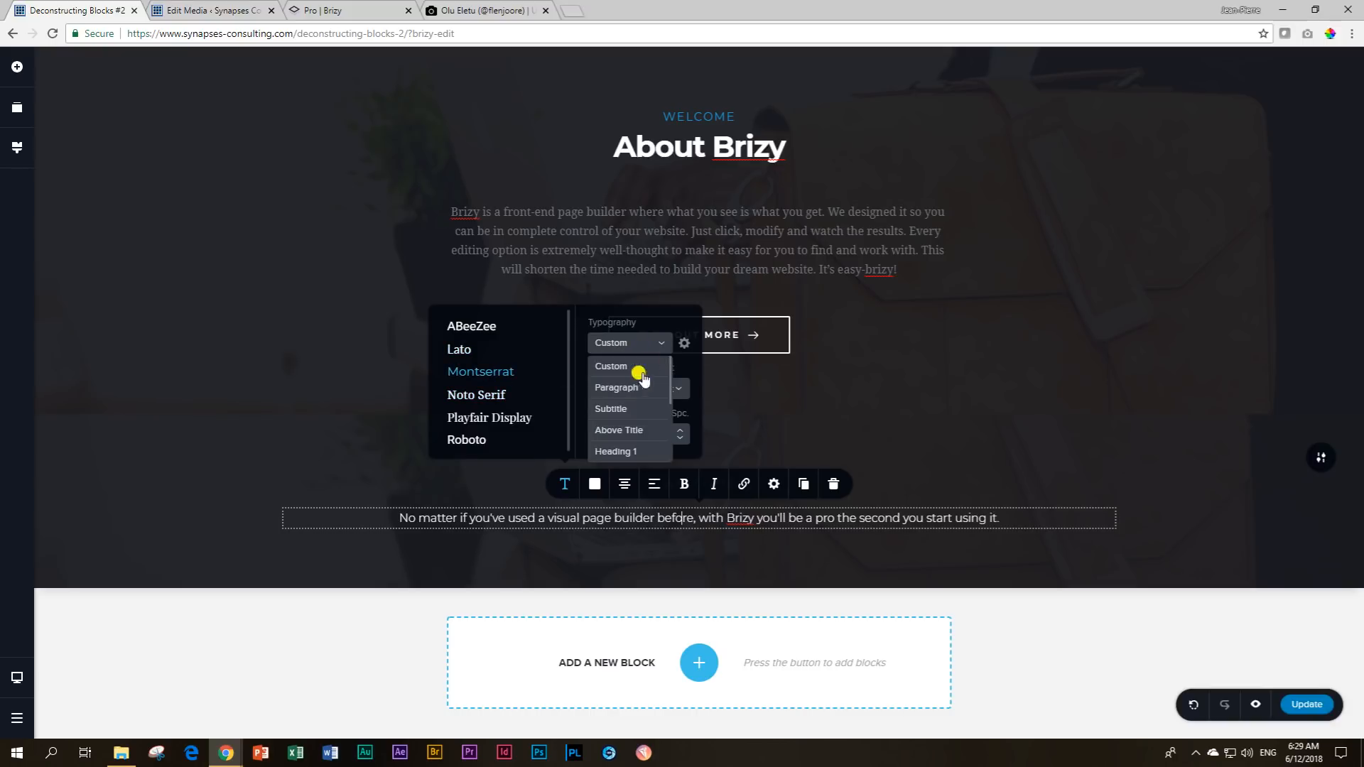
{"action": "scroll", "coordinate": [620, 419], "scroll_direction": "down", "scroll_amount": 1}
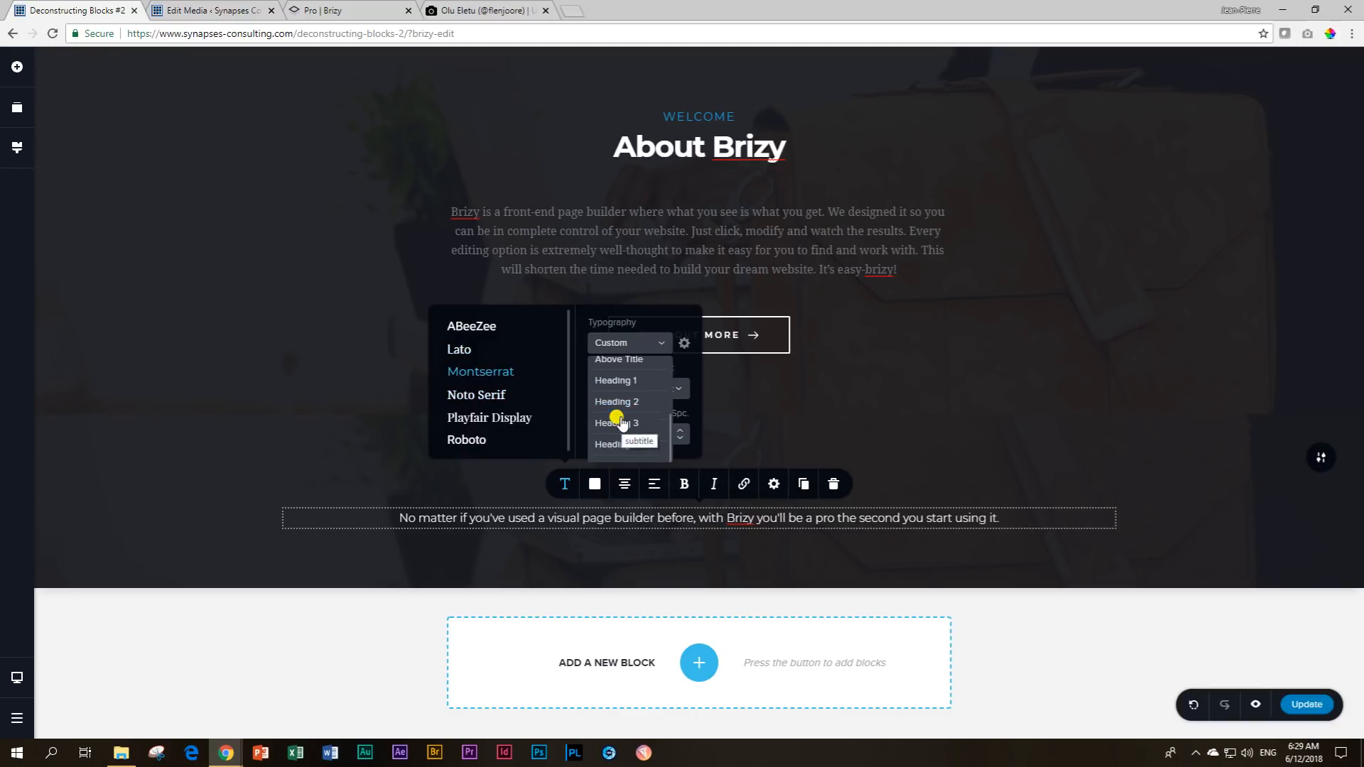
{"action": "left_click", "coordinate": [611, 399]}
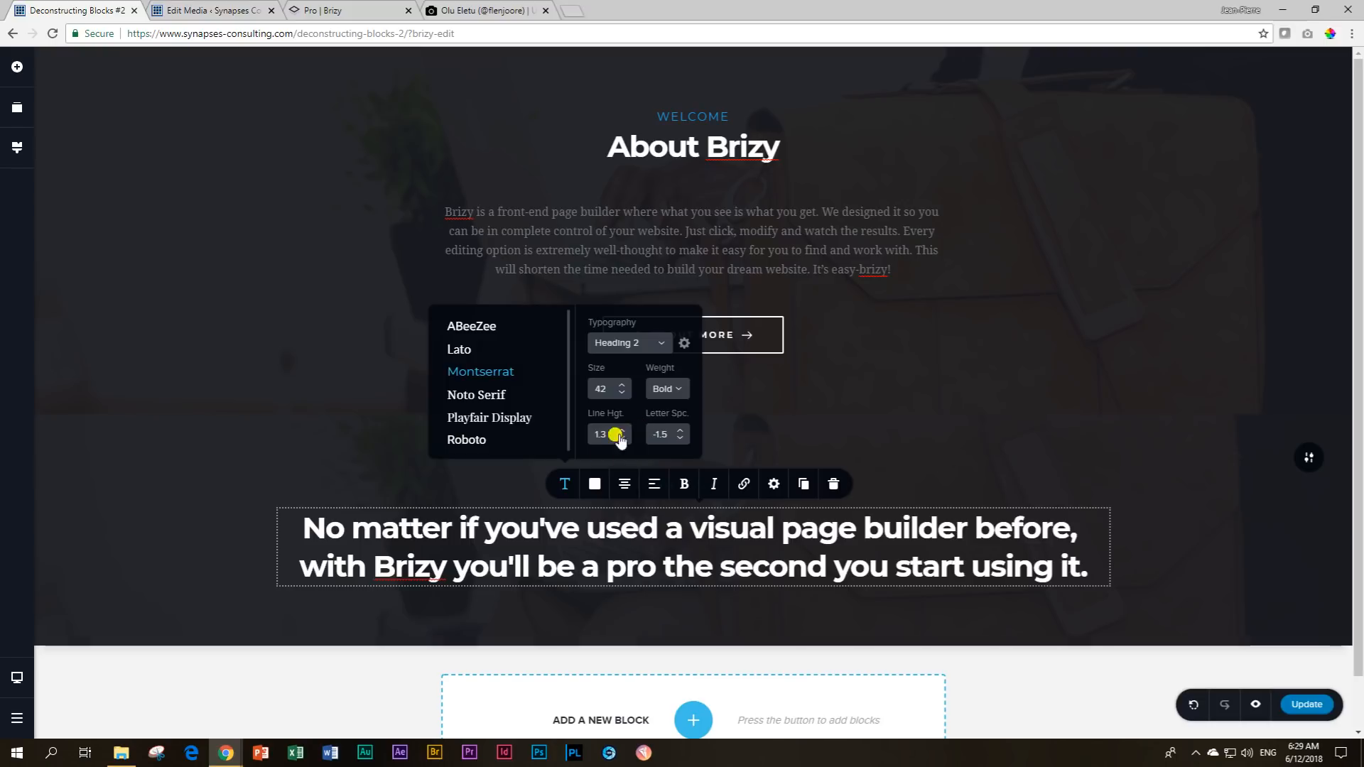
Replace the added text's placeholder sentence with "About Brizy".
{"action": "left_click", "coordinate": [598, 522]}
{"action": "triple_click", "coordinate": [599, 516]}
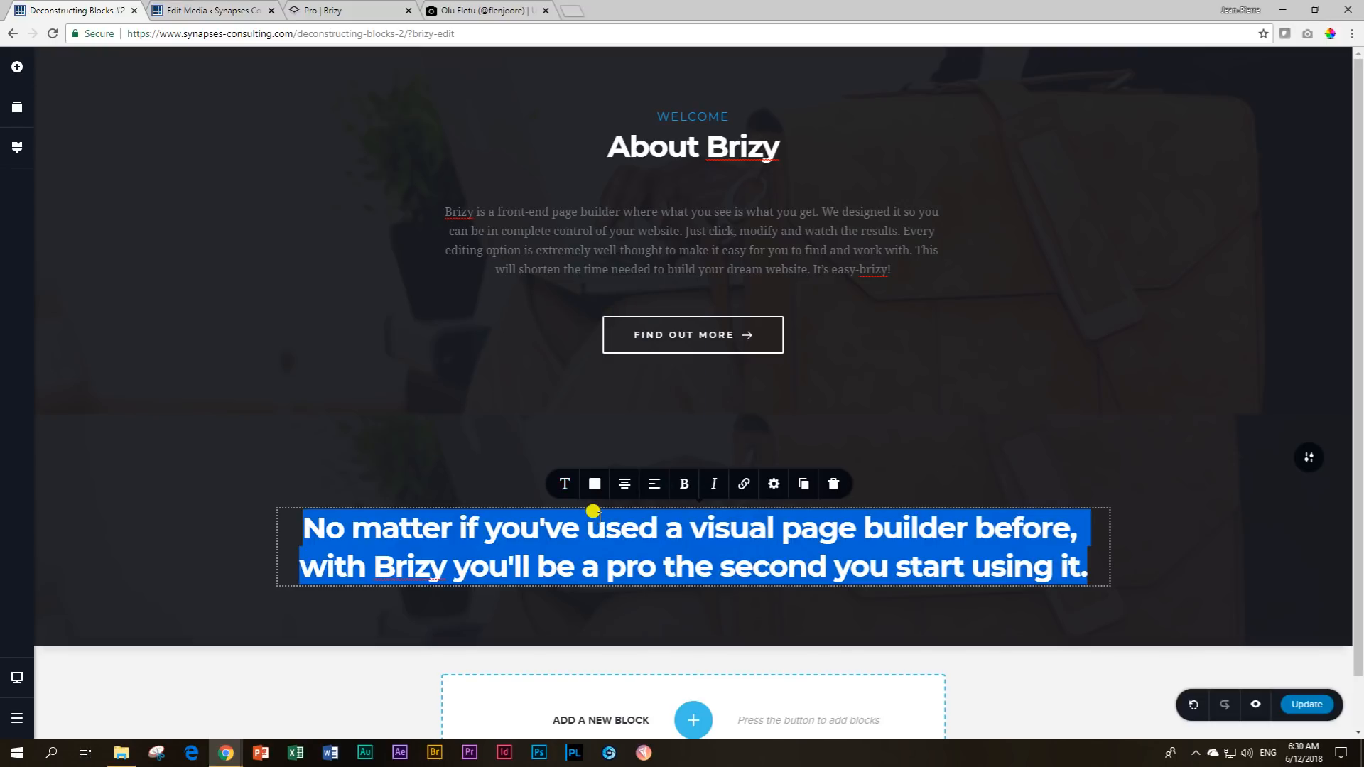
{"action": "type", "text": "About Brizy"}
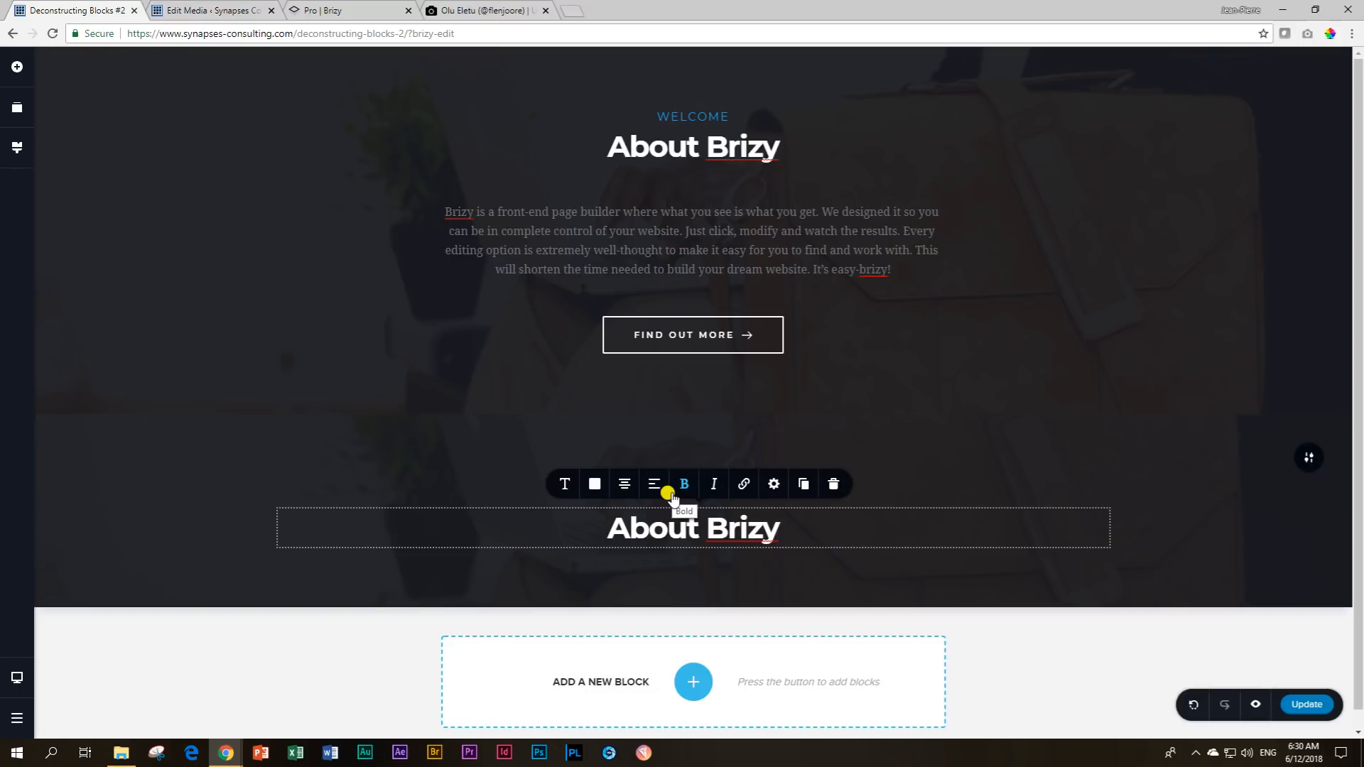
Examine the typography style, gap settings and HTML tag of the original About Brizy title.
{"action": "left_click", "coordinate": [663, 150]}
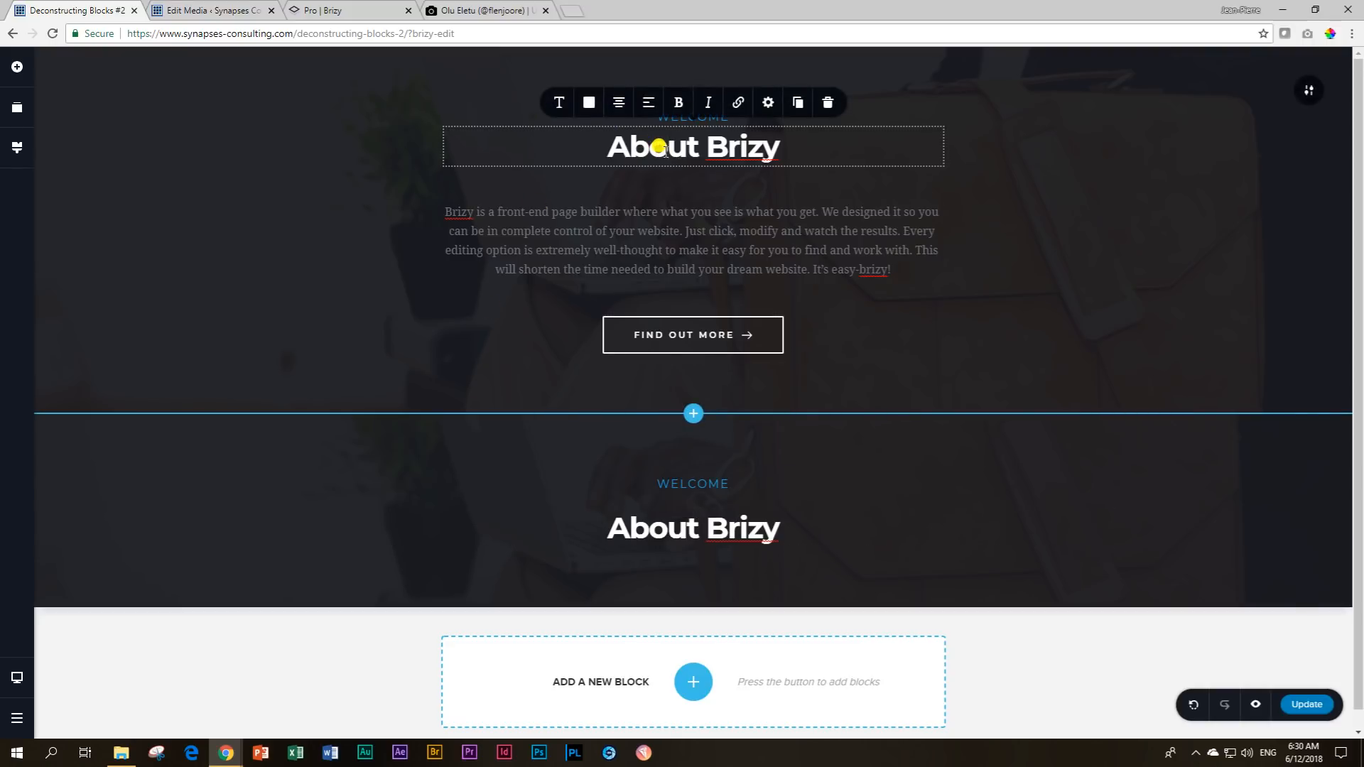
{"action": "left_click", "coordinate": [559, 102]}
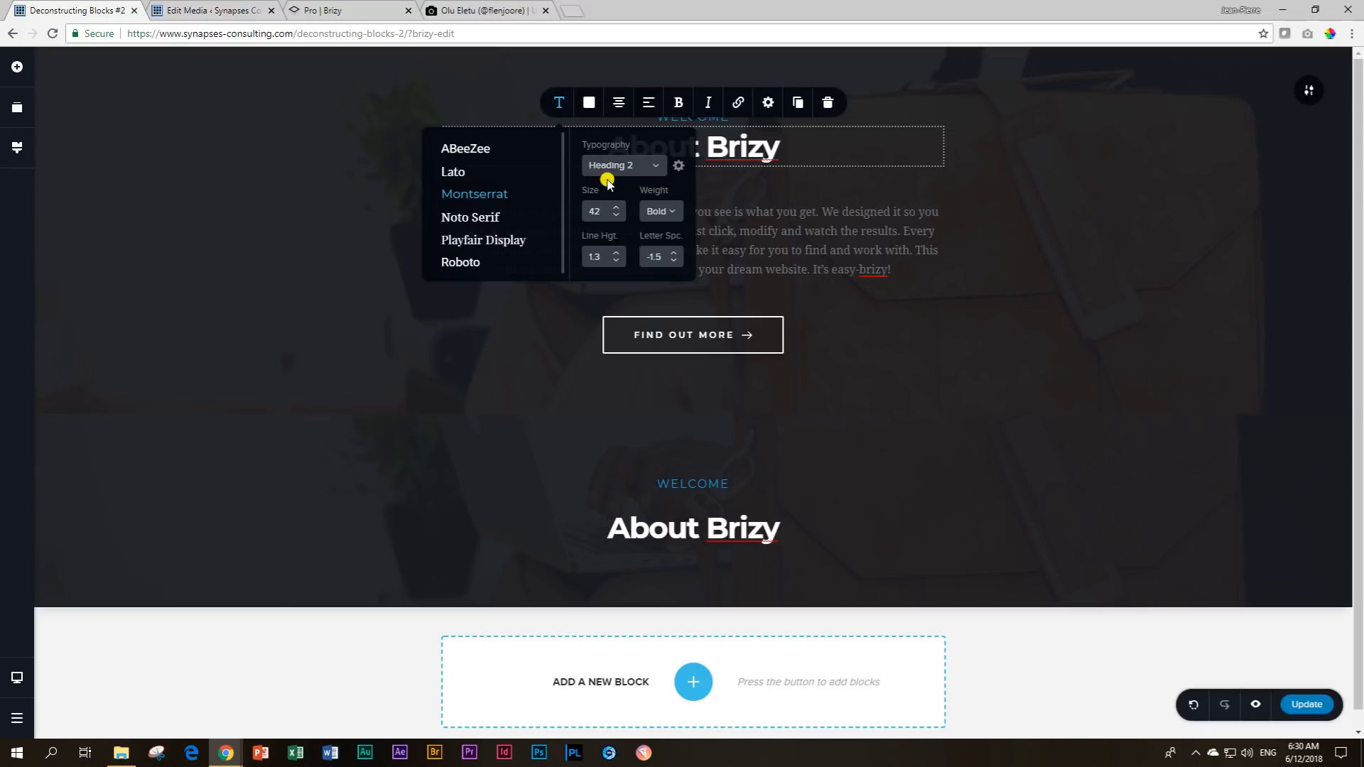
{"action": "left_click", "coordinate": [768, 103]}
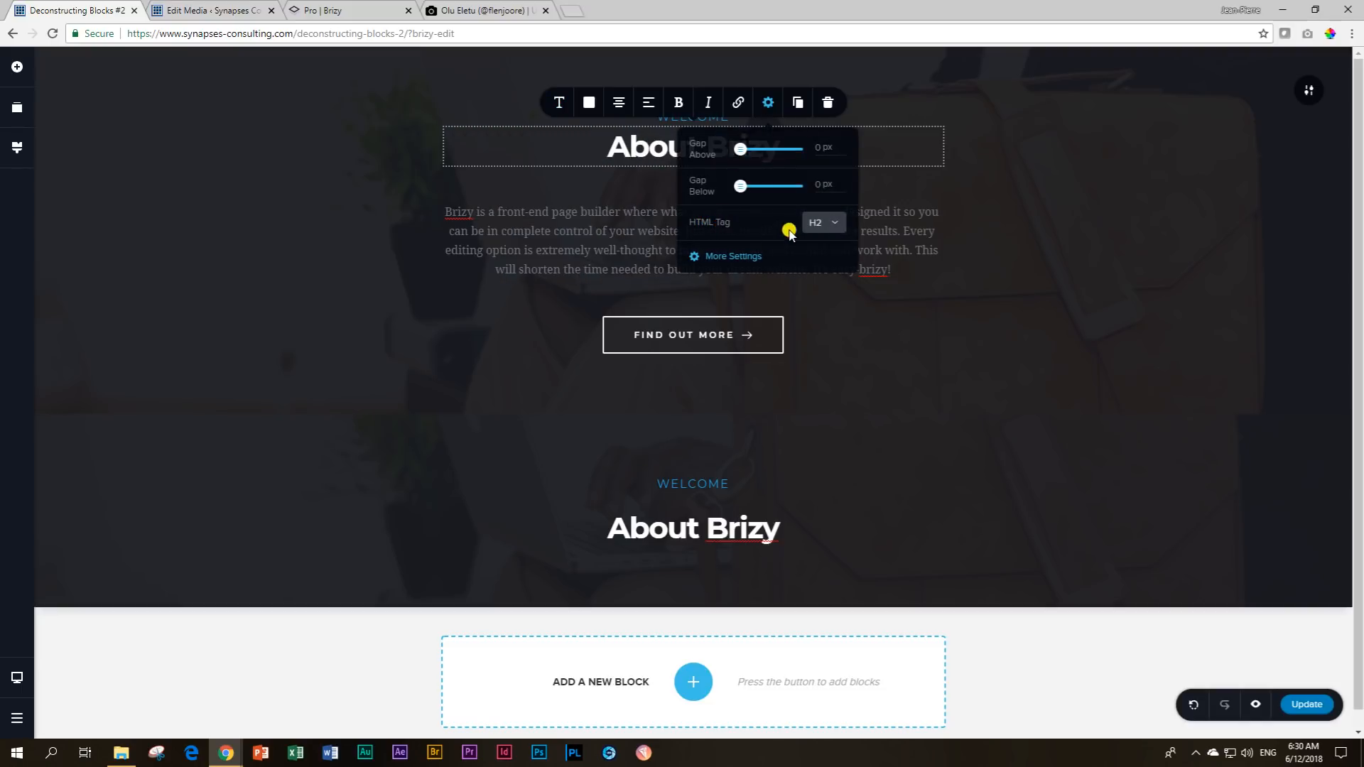
{"action": "left_click", "coordinate": [830, 227]}
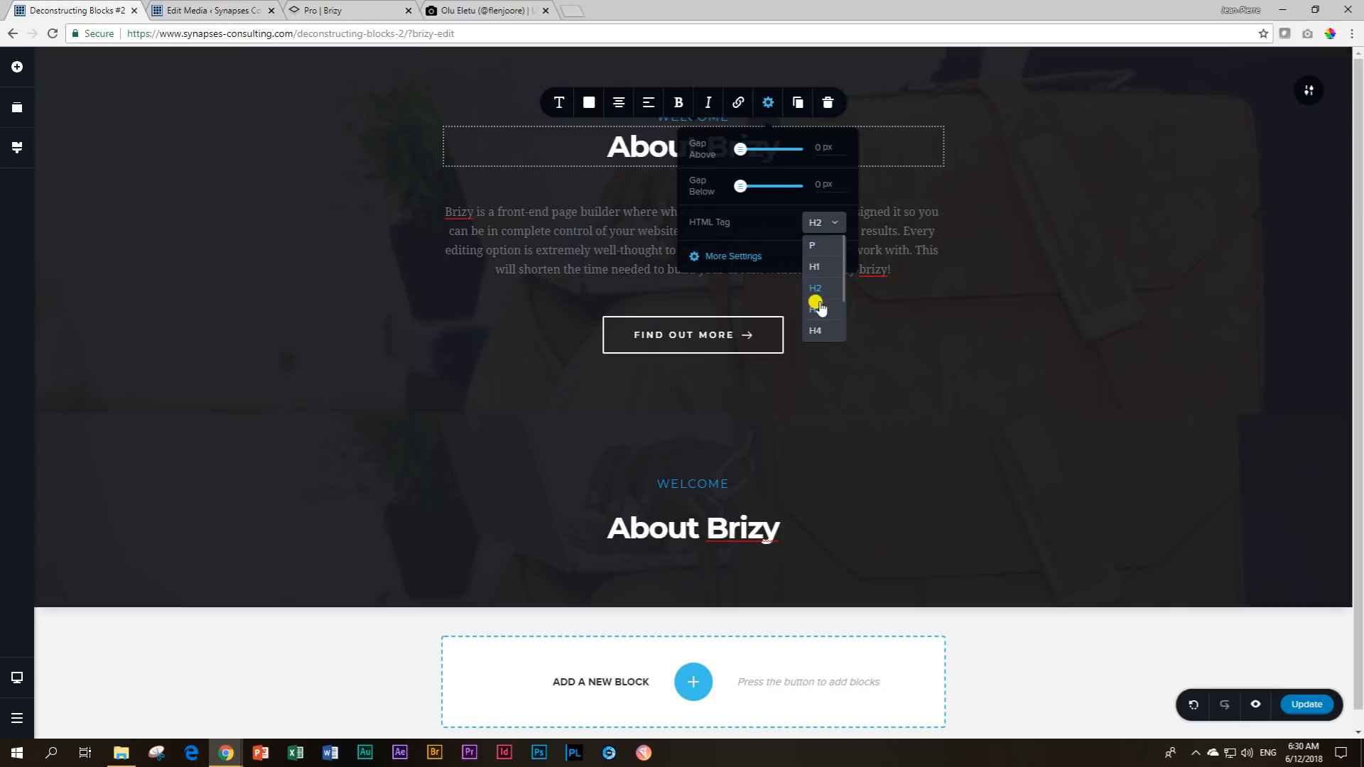
{"action": "left_click", "coordinate": [722, 226]}
{"action": "left_click", "coordinate": [629, 148]}
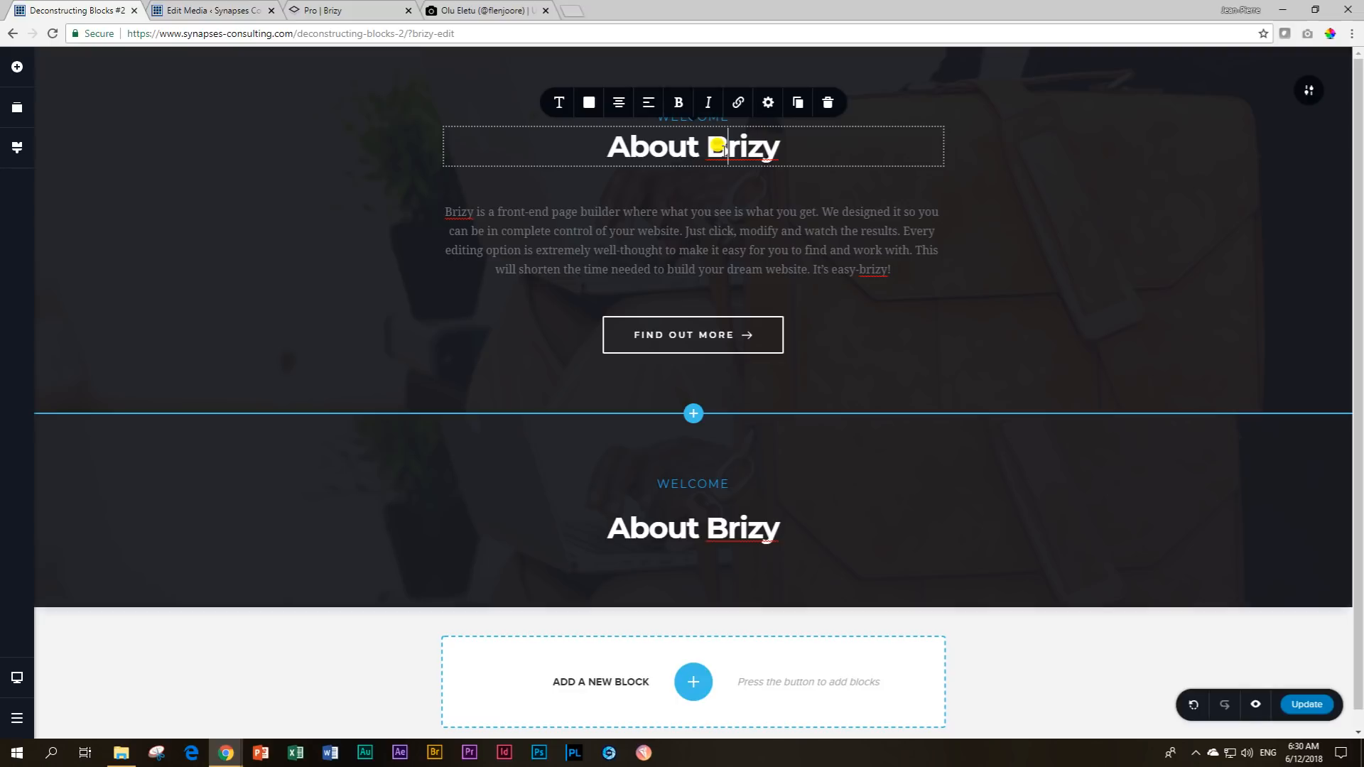
Set the new About Brizy title's HTML tag to H2 and review its typography settings.
{"action": "left_click", "coordinate": [682, 527]}
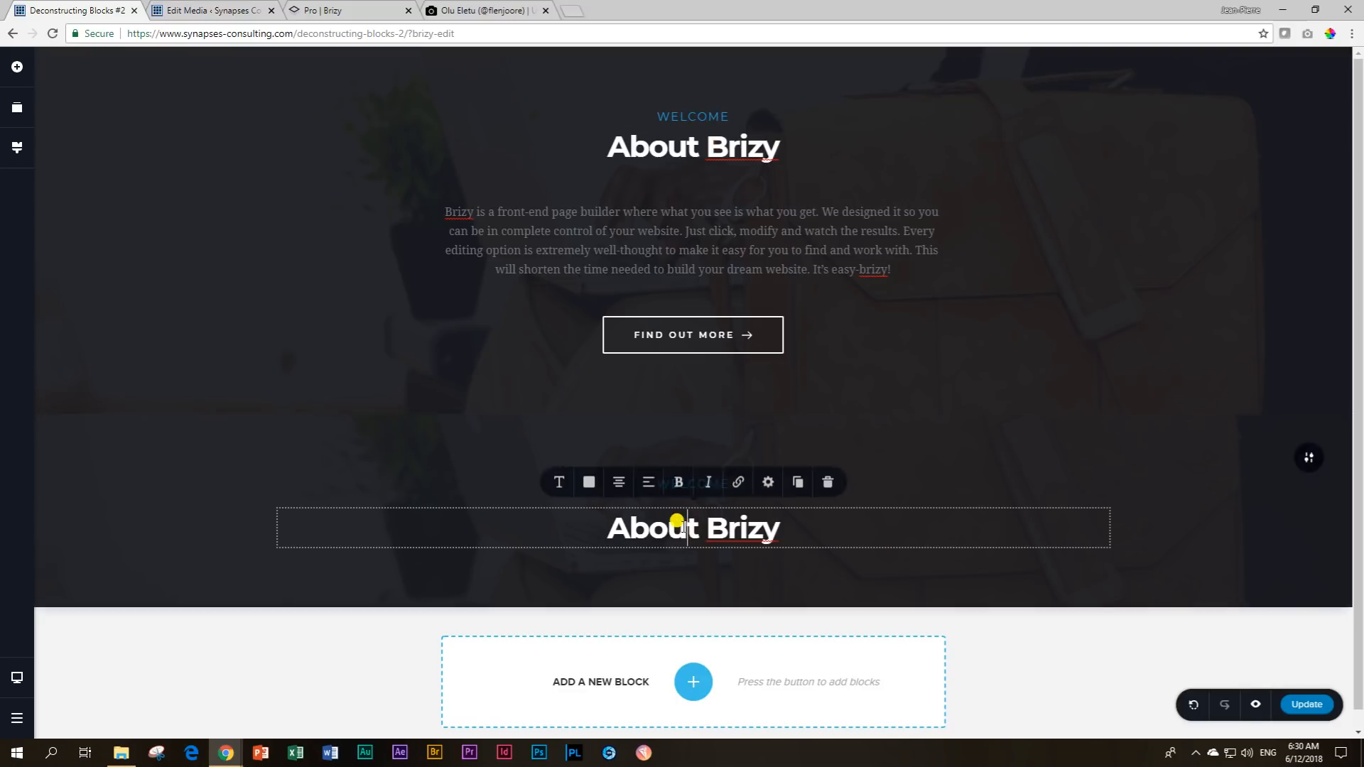
{"action": "left_click", "coordinate": [765, 489]}
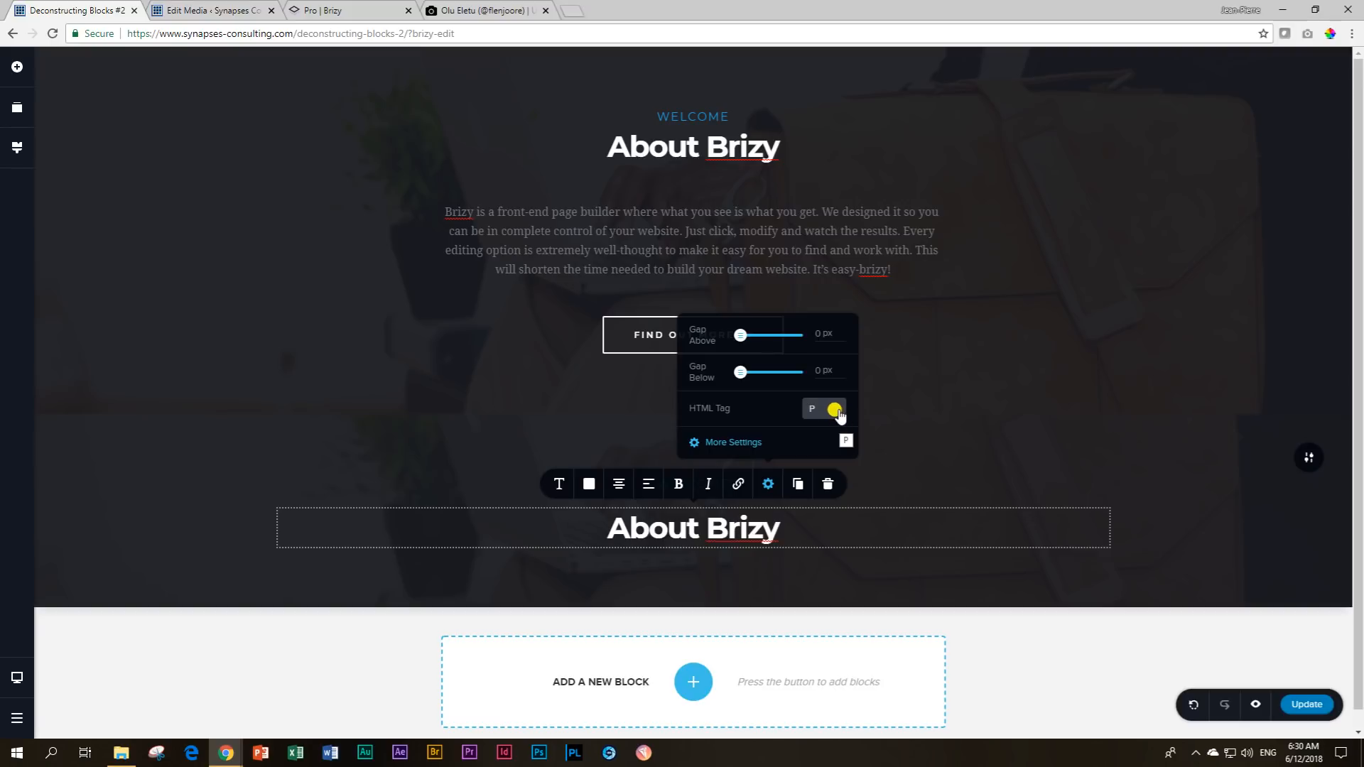
{"action": "left_click", "coordinate": [834, 410]}
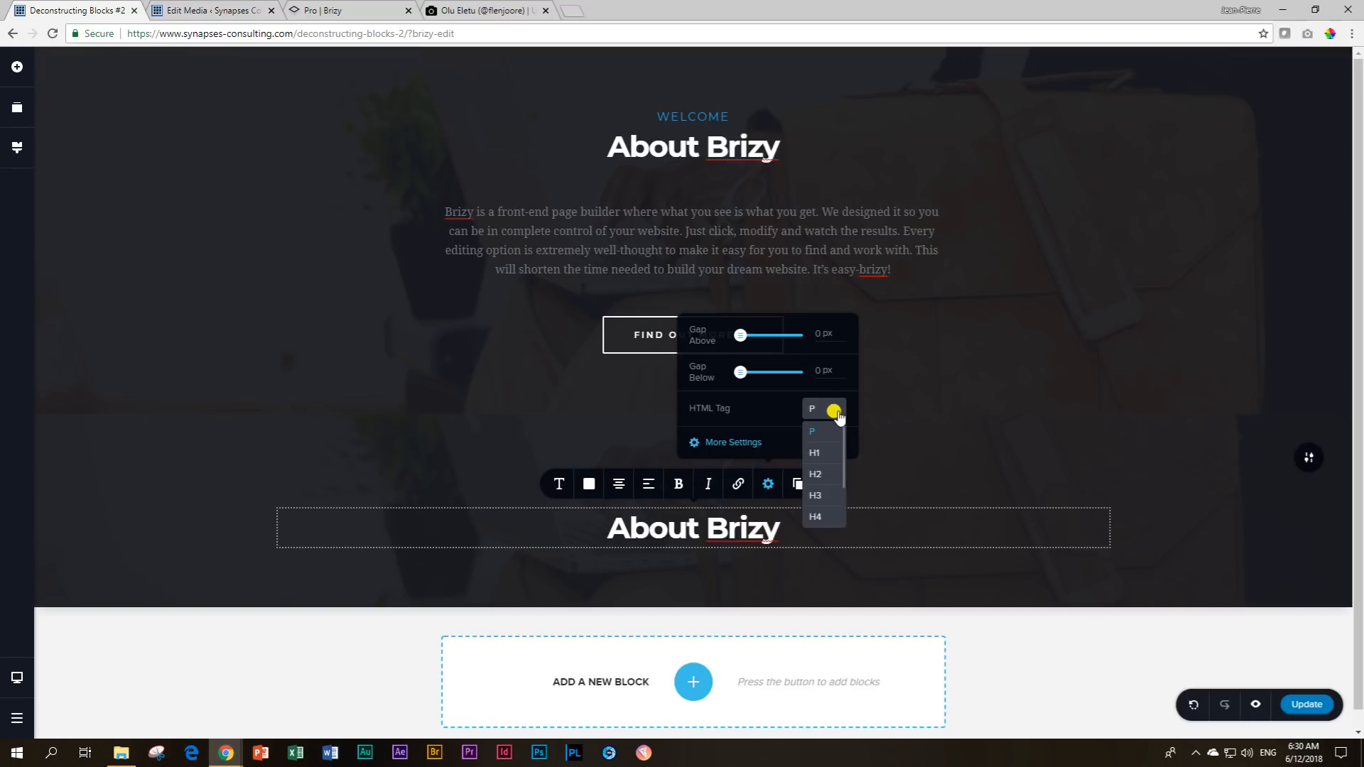
{"action": "left_click", "coordinate": [820, 483]}
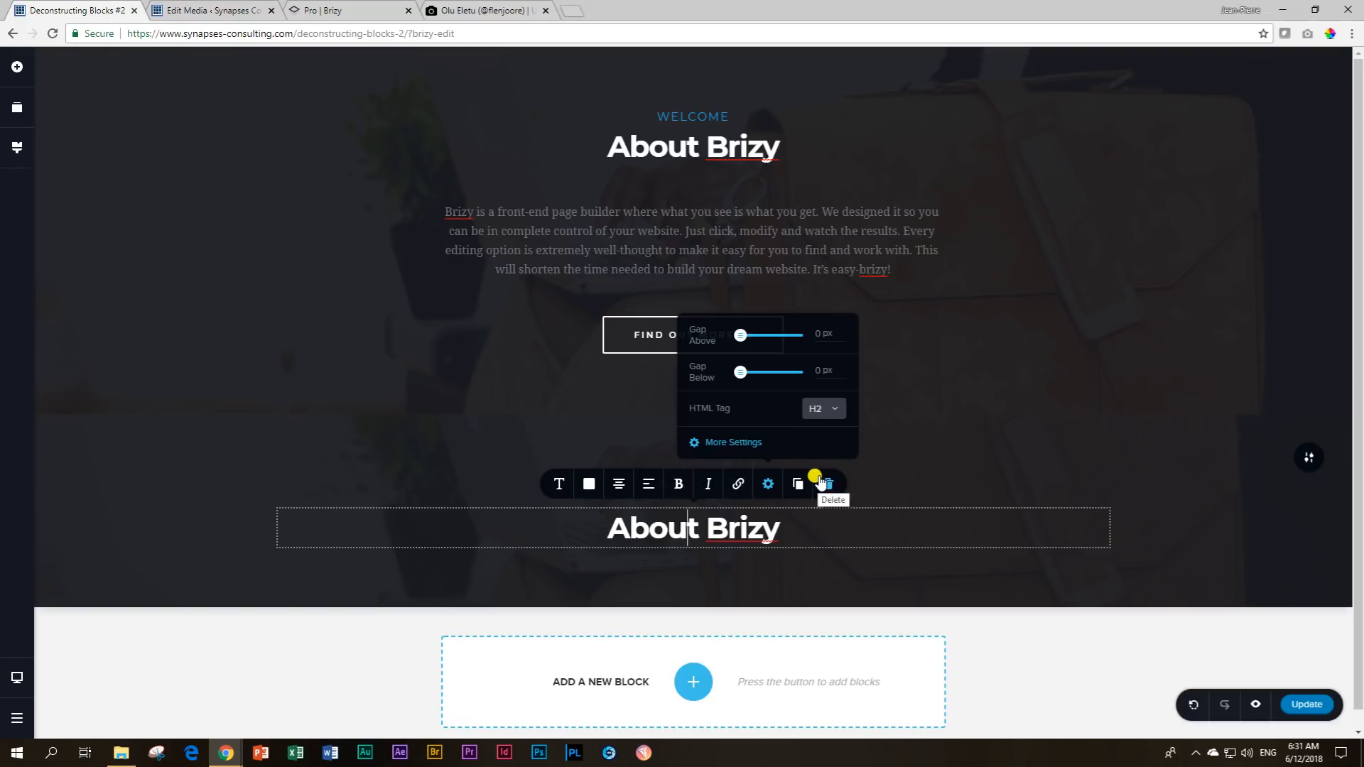
{"action": "left_click", "coordinate": [558, 484]}
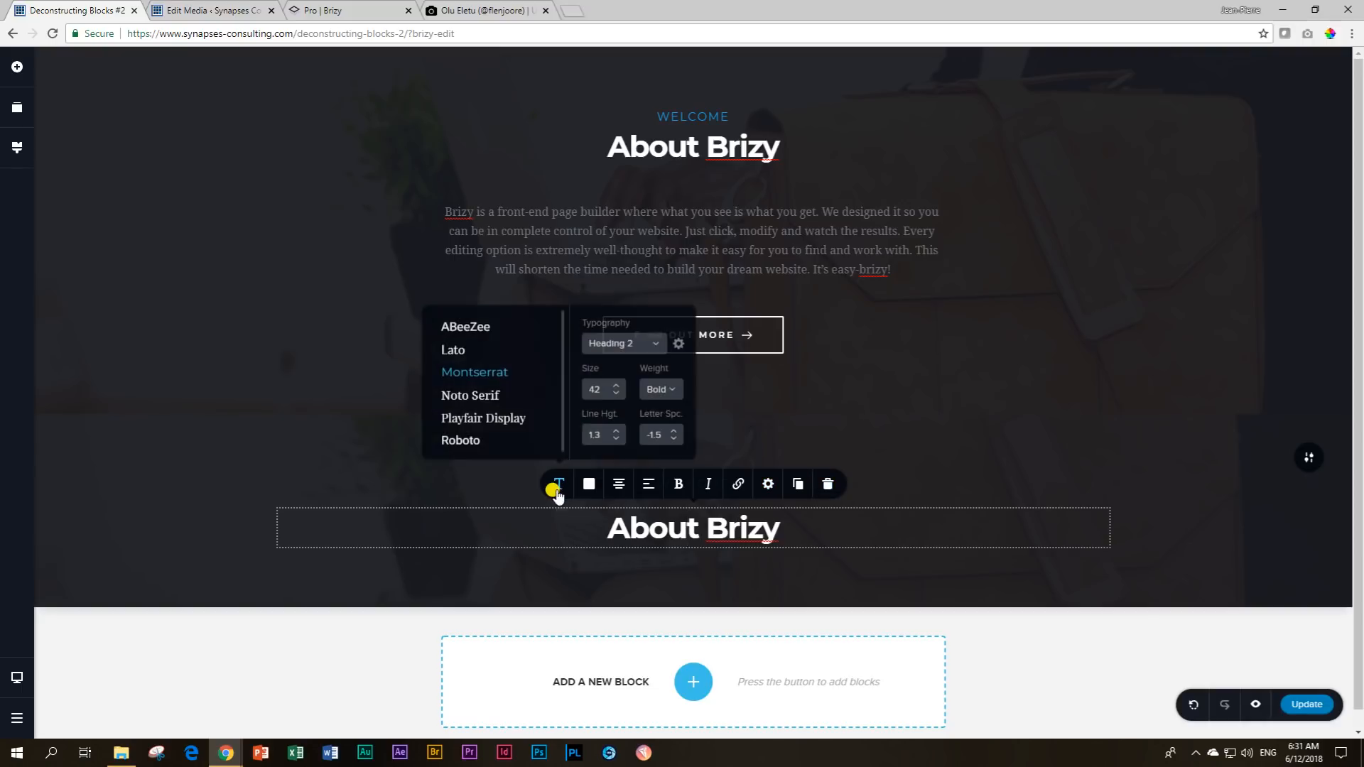
{"action": "left_click", "coordinate": [758, 486]}
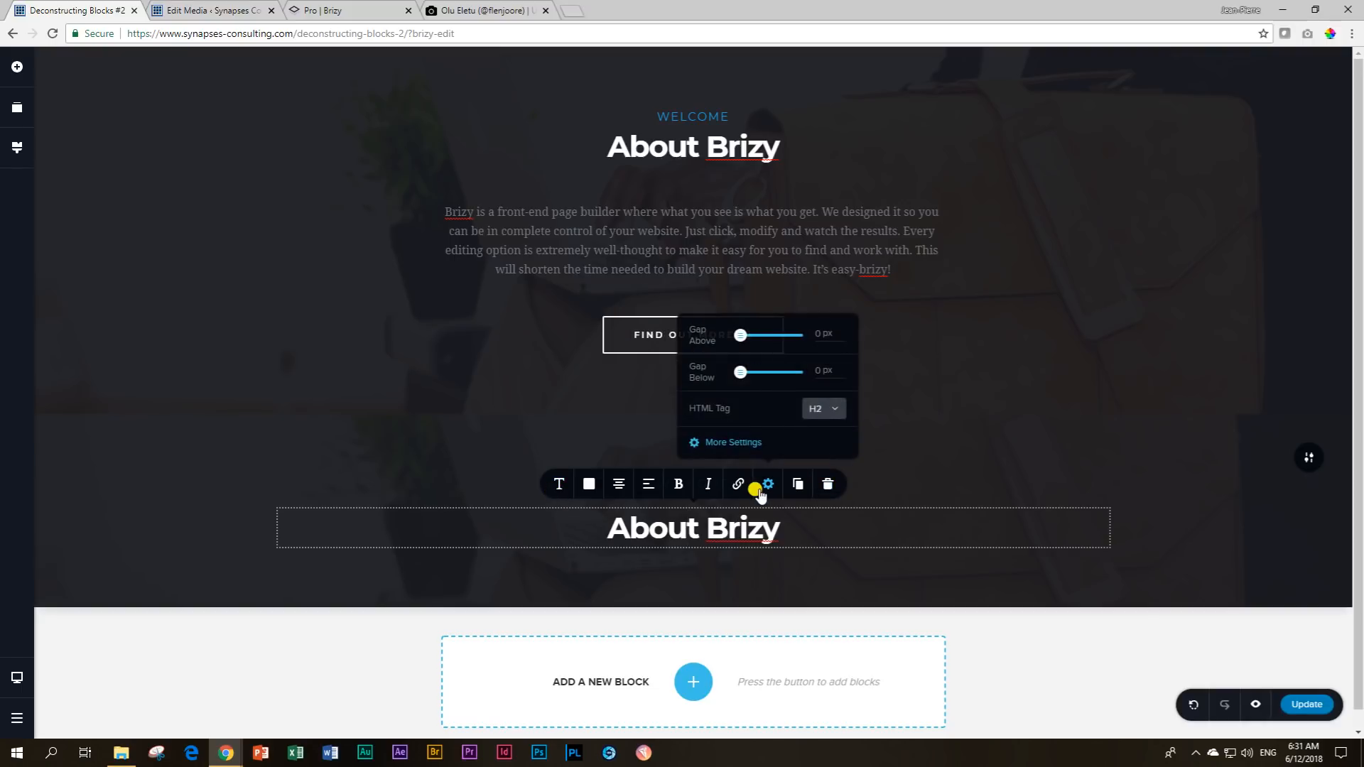
{"action": "left_click", "coordinate": [788, 533]}
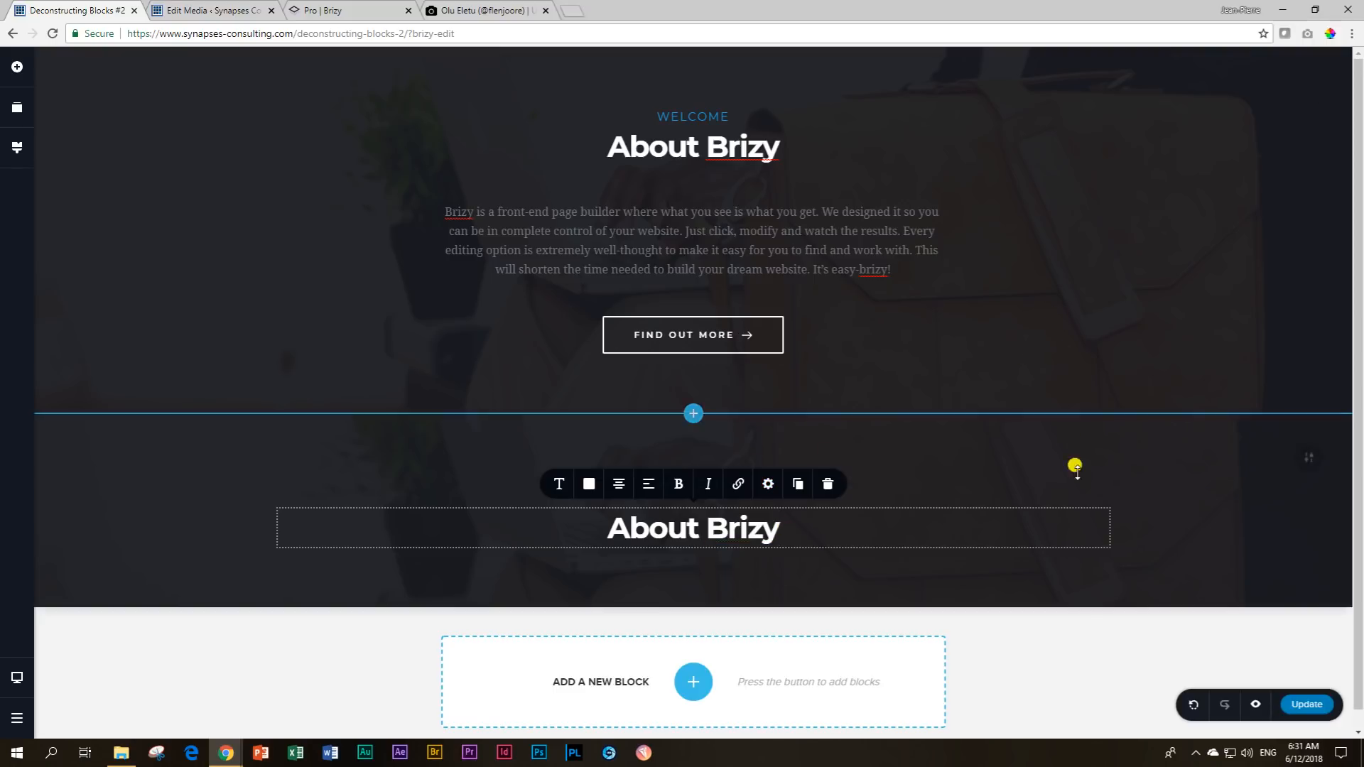
{"action": "left_click", "coordinate": [1150, 487]}
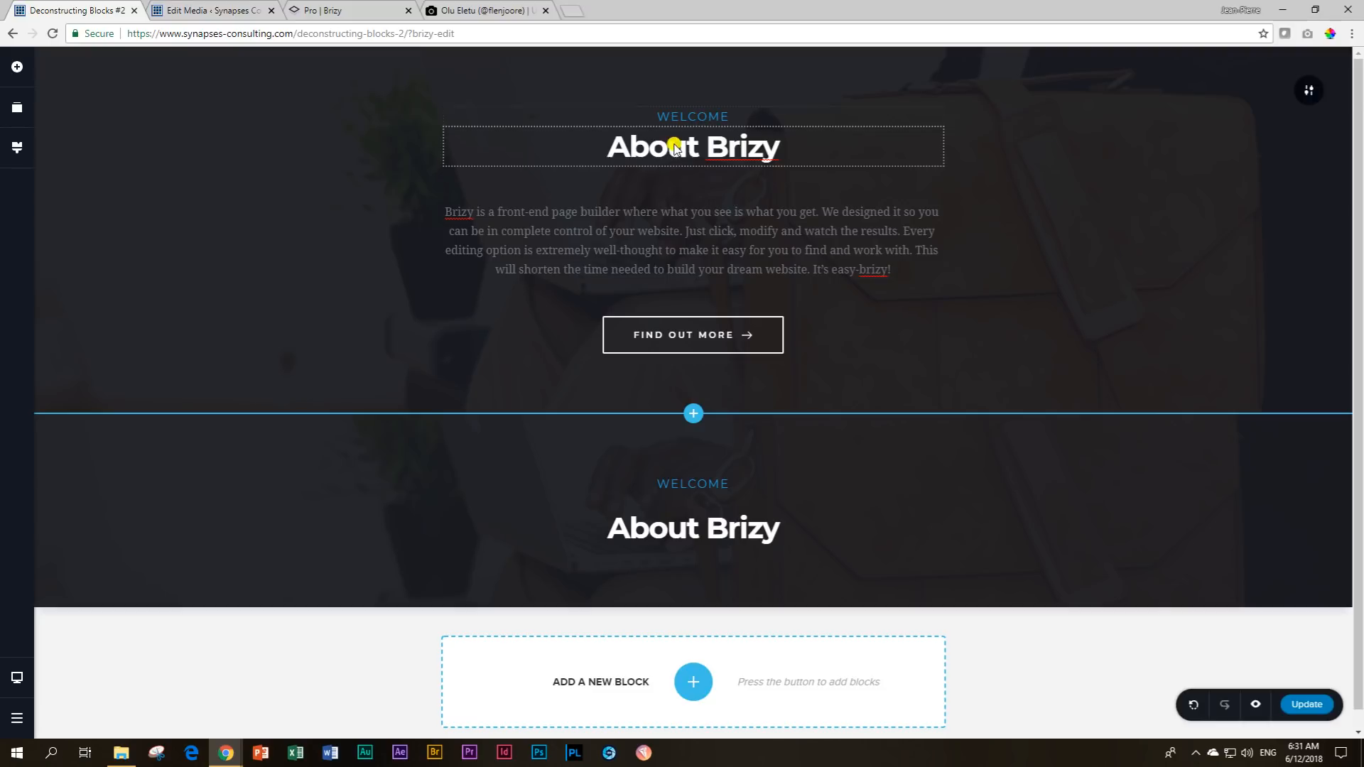
Examine the padding and margin settings of the original WELCOME label and About Brizy title.
{"action": "left_click", "coordinate": [696, 118]}
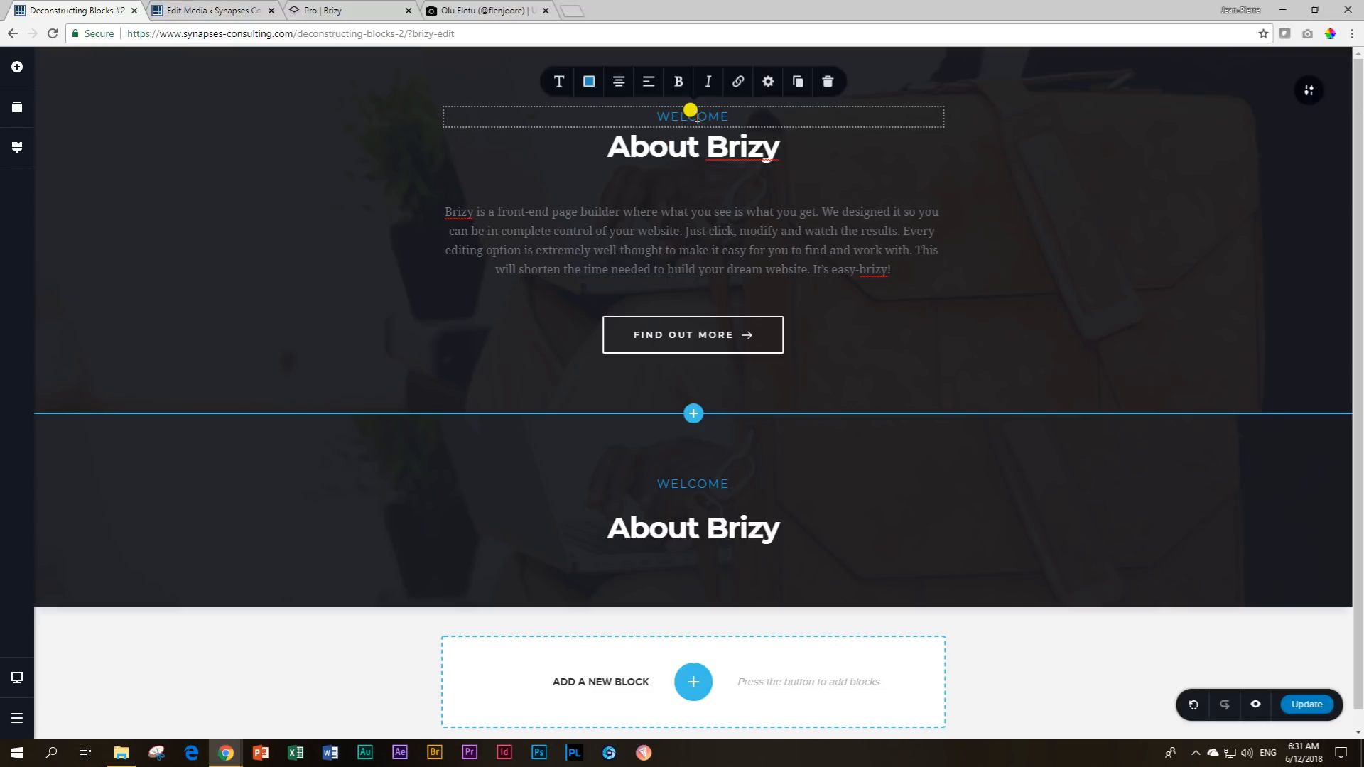
{"action": "left_click", "coordinate": [766, 86]}
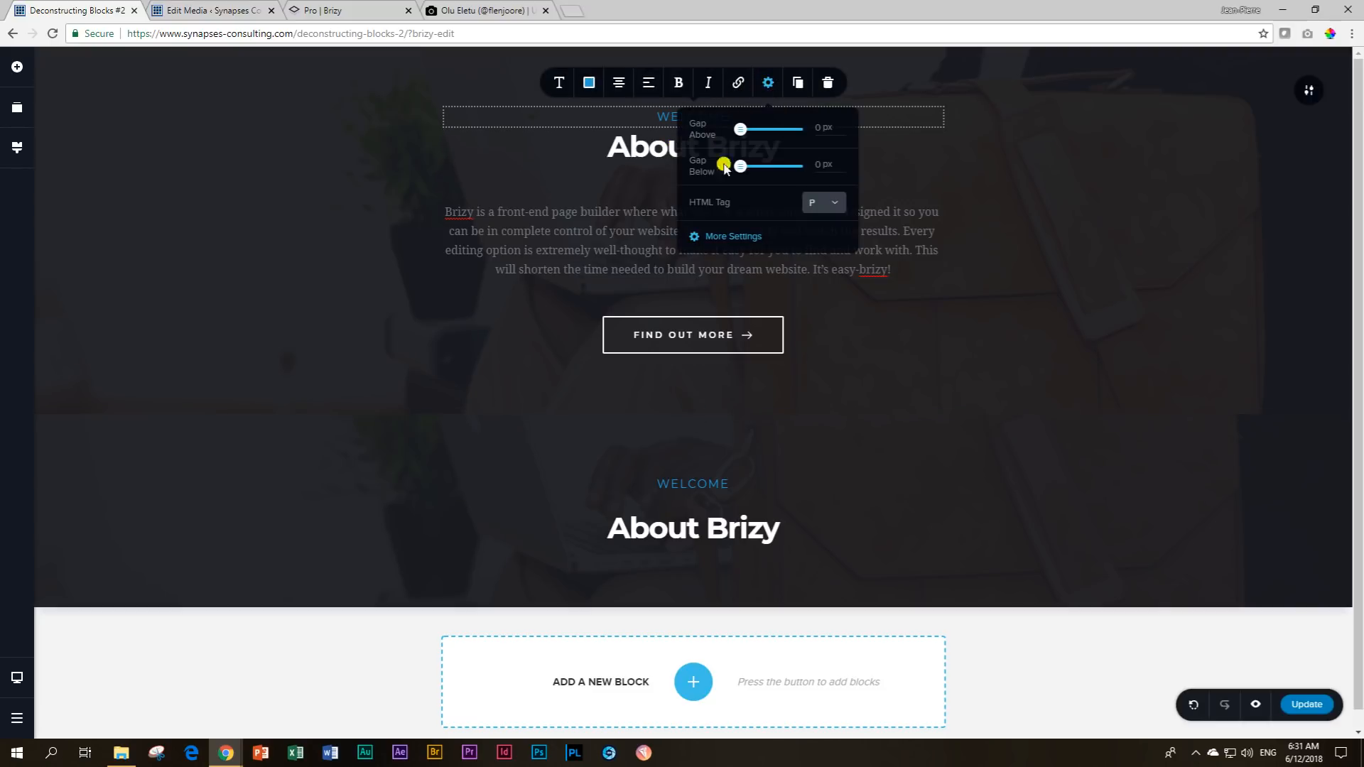
{"action": "left_click", "coordinate": [719, 238]}
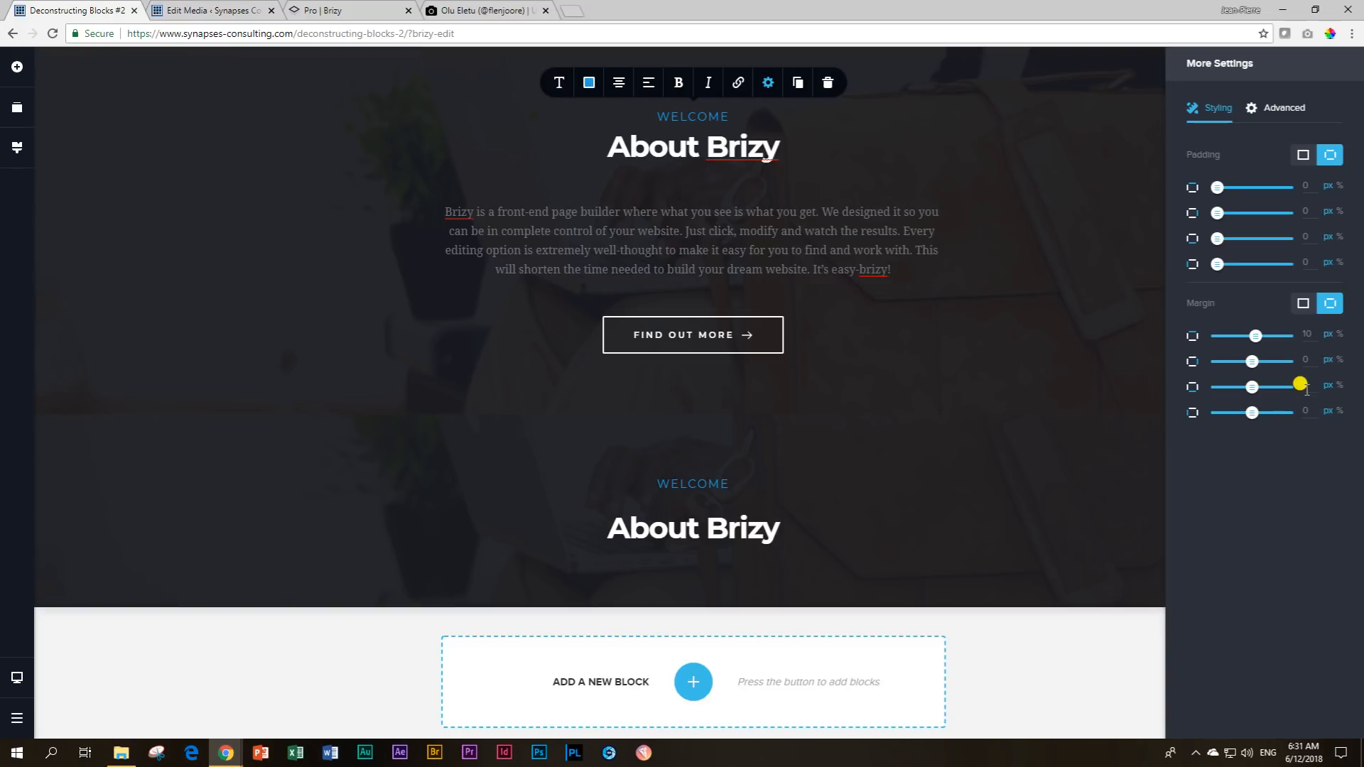
{"action": "left_click", "coordinate": [667, 111]}
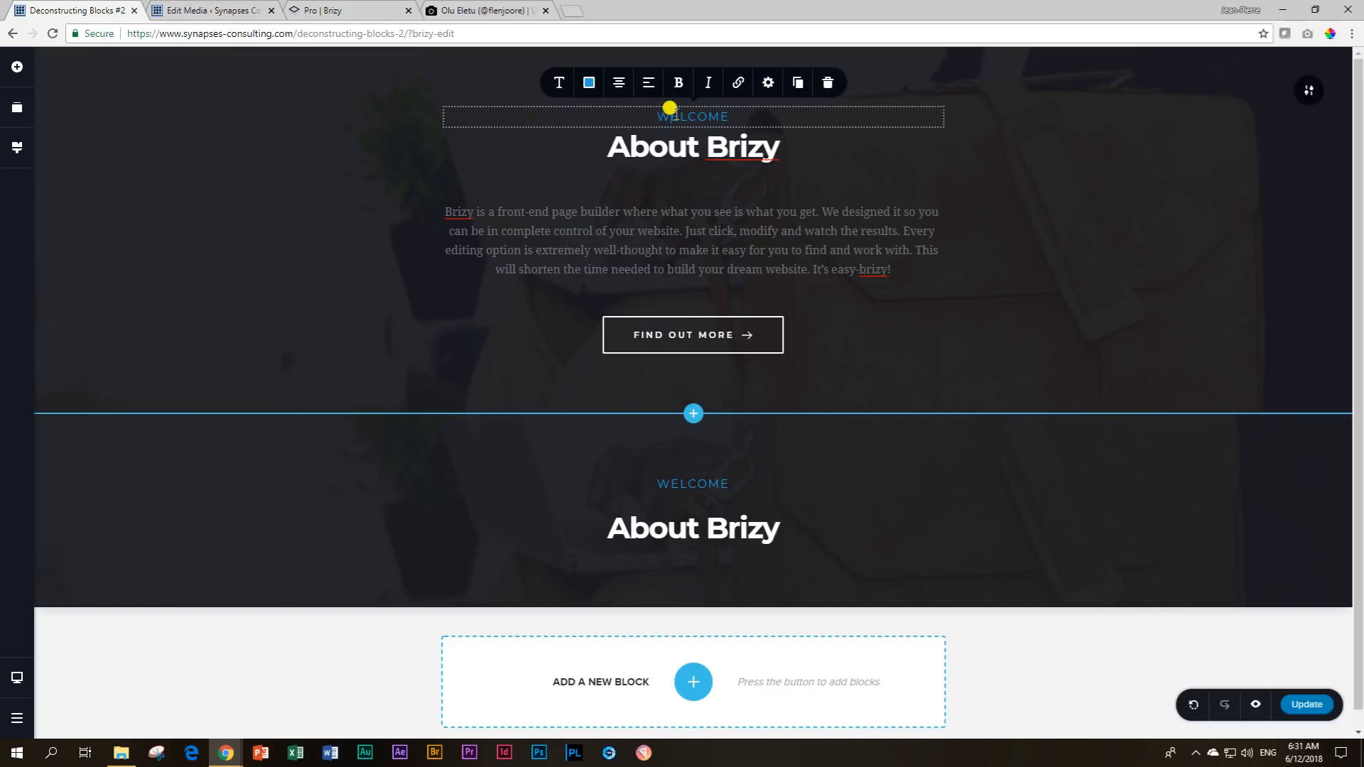
{"action": "left_click", "coordinate": [669, 150]}
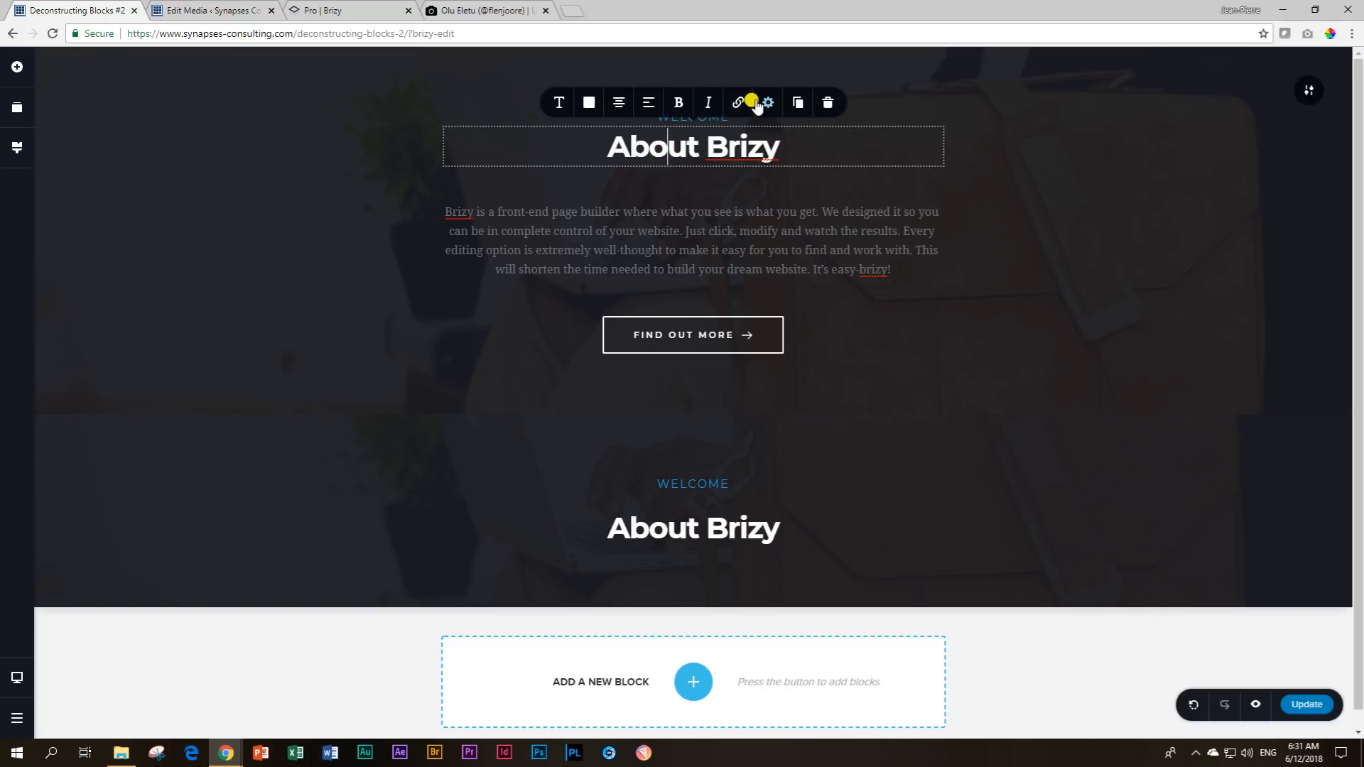
{"action": "left_click", "coordinate": [765, 106]}
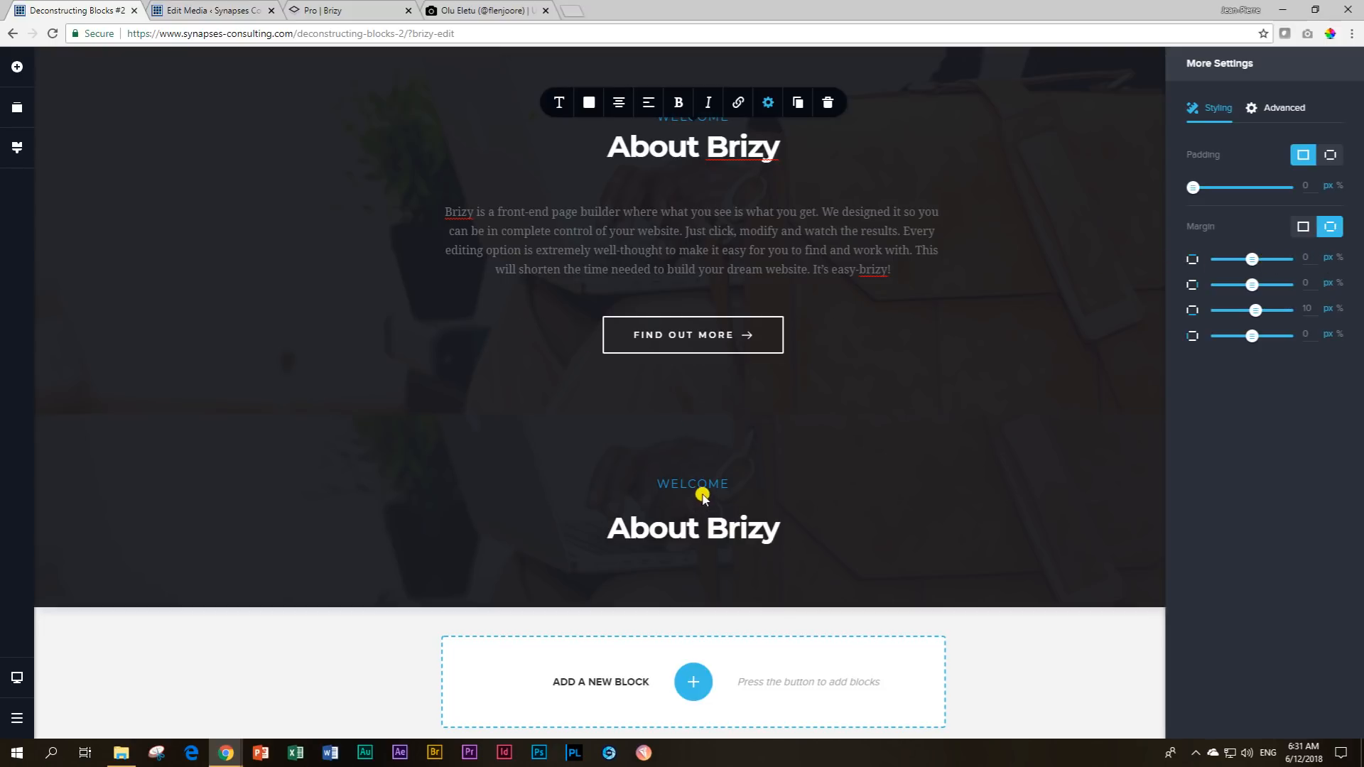
Set the new WELCOME label's bottom margin to 0 px.
{"action": "left_click", "coordinate": [698, 485]}
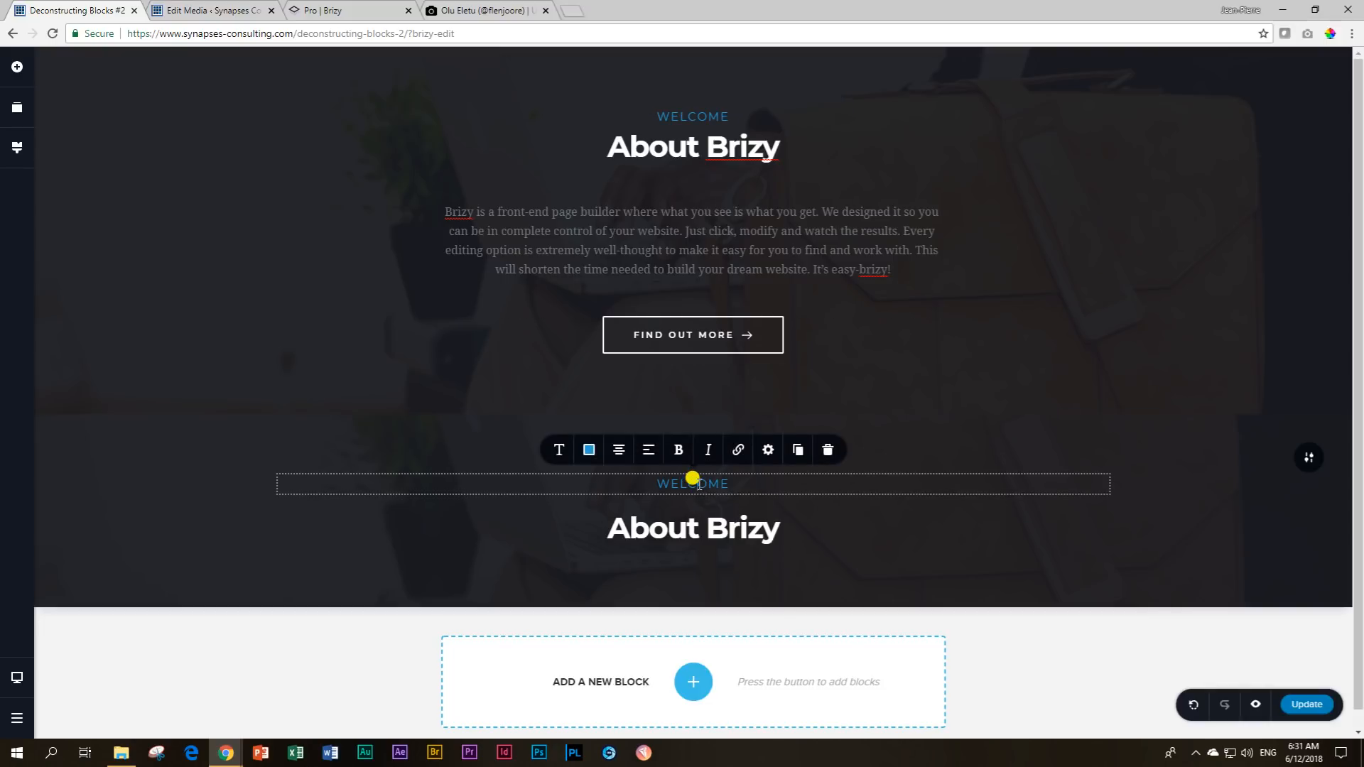
{"action": "left_click", "coordinate": [757, 452]}
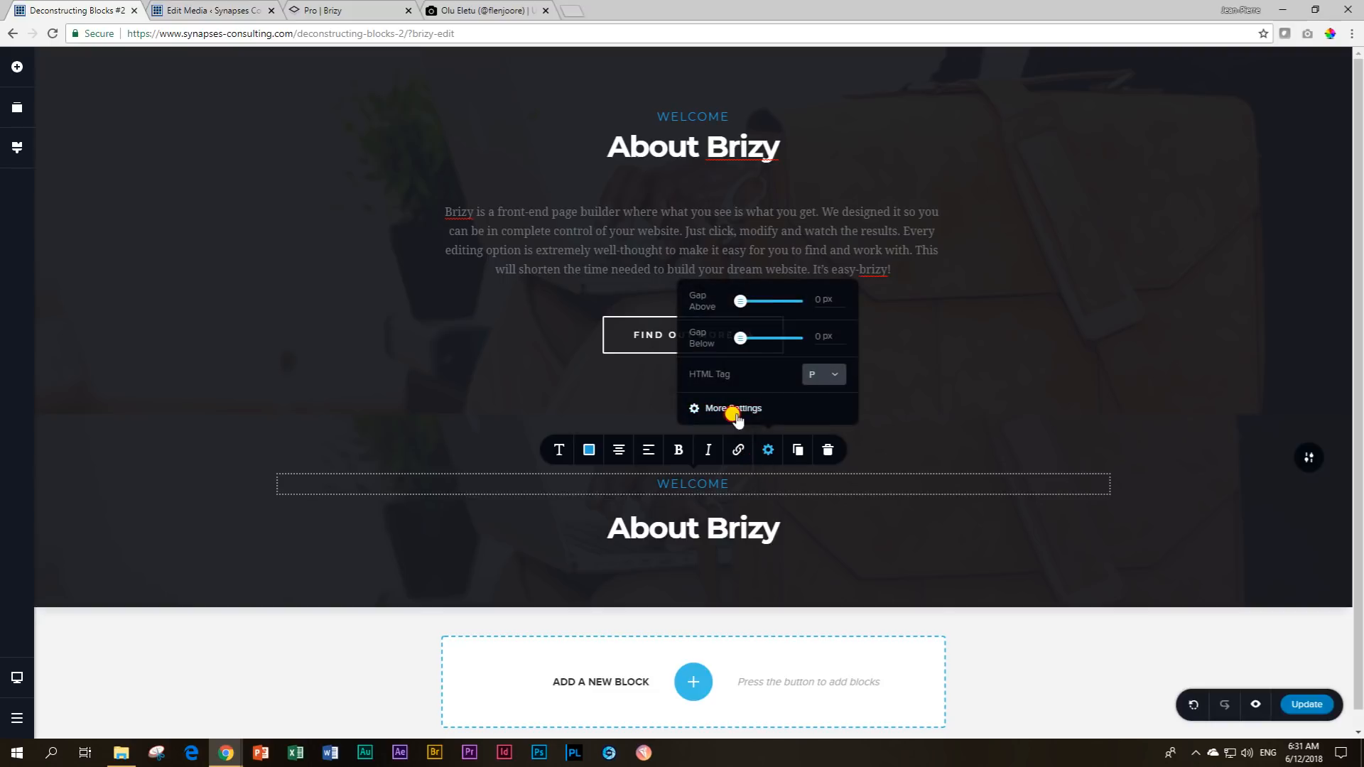
{"action": "left_click", "coordinate": [731, 410]}
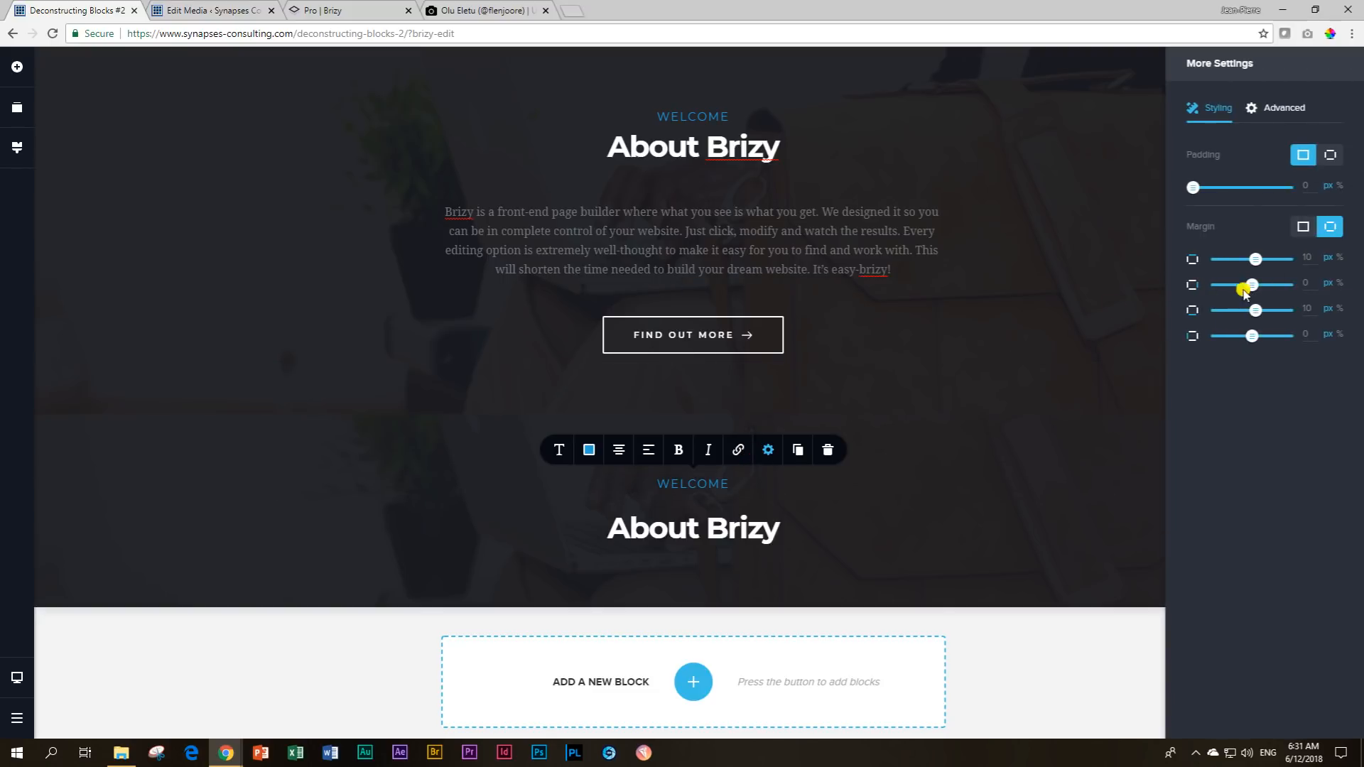
{"action": "left_click_drag", "start_coordinate": [1254, 310], "coordinate": [1253, 311]}
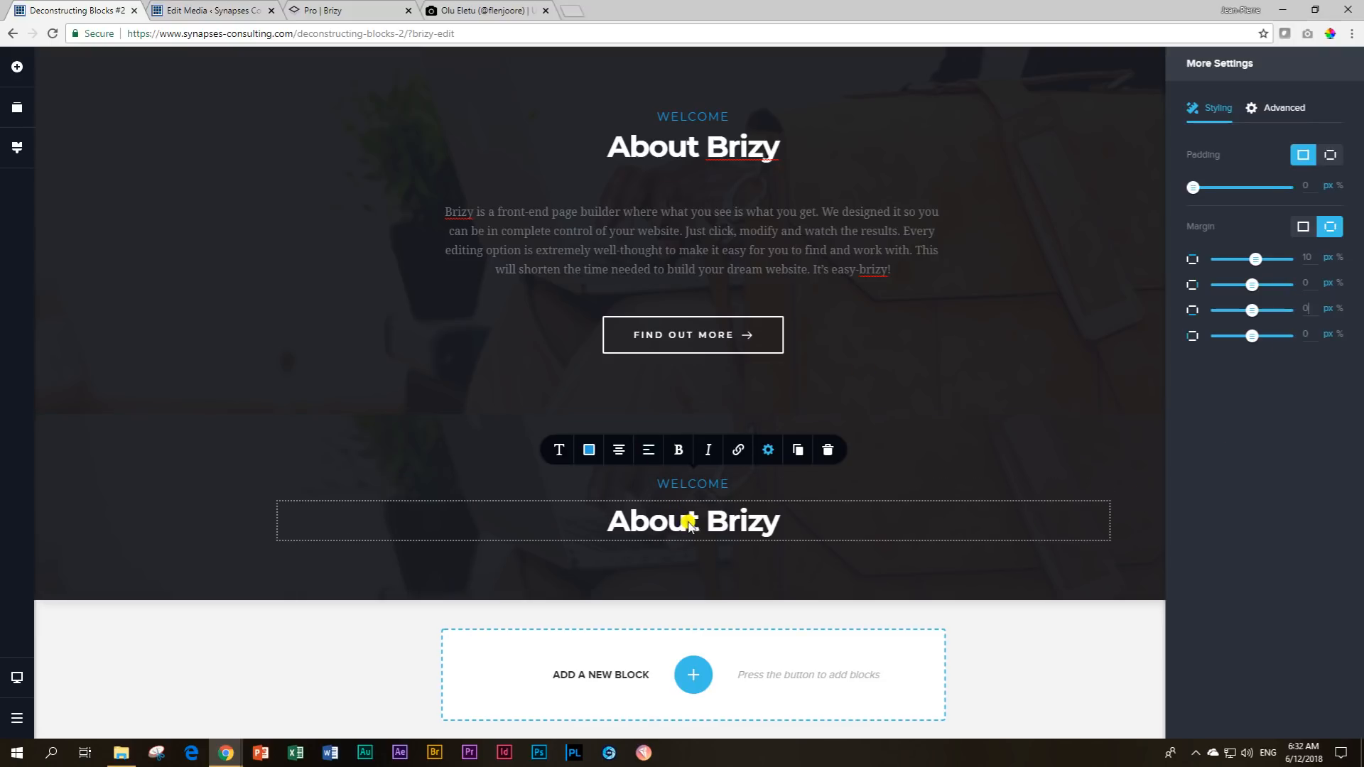
Set the new About Brizy title's top margin to 0 px.
{"action": "left_click", "coordinate": [685, 521]}
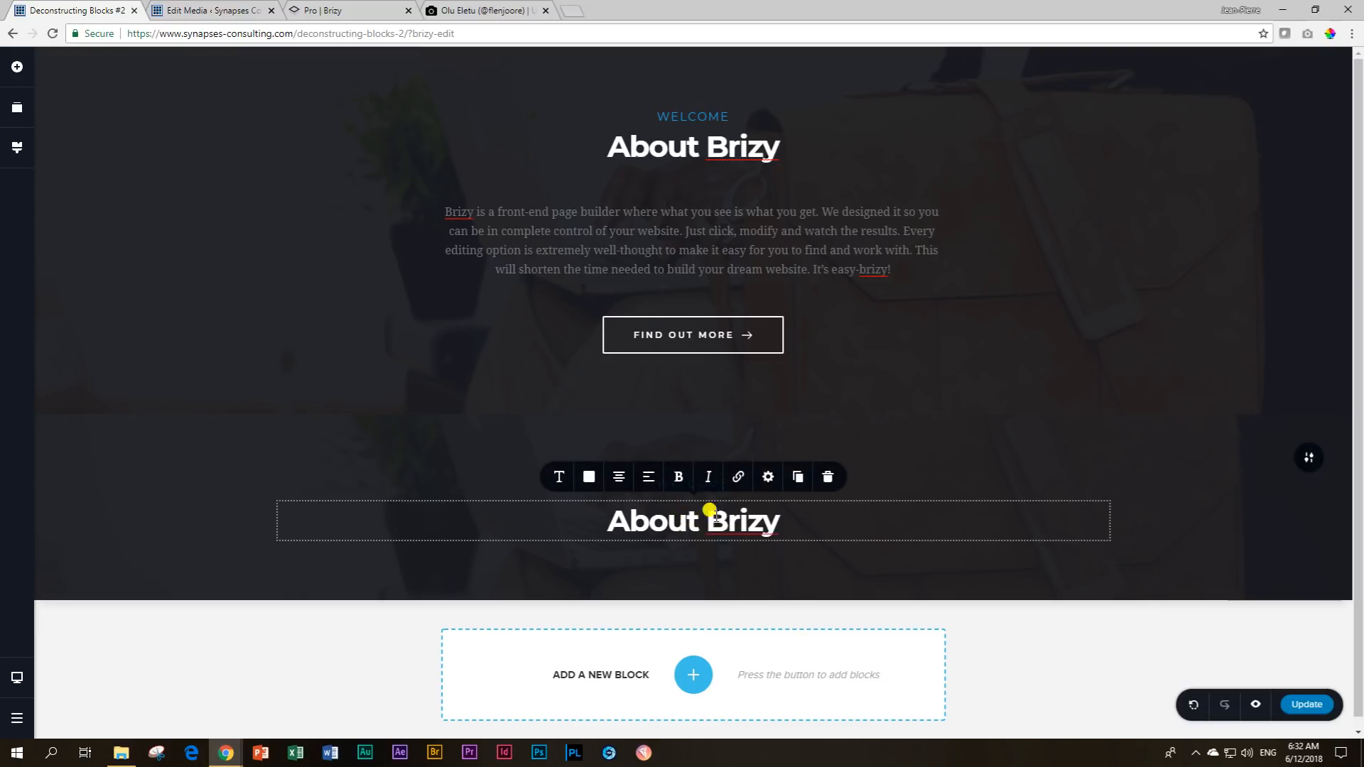
{"action": "left_click", "coordinate": [765, 483]}
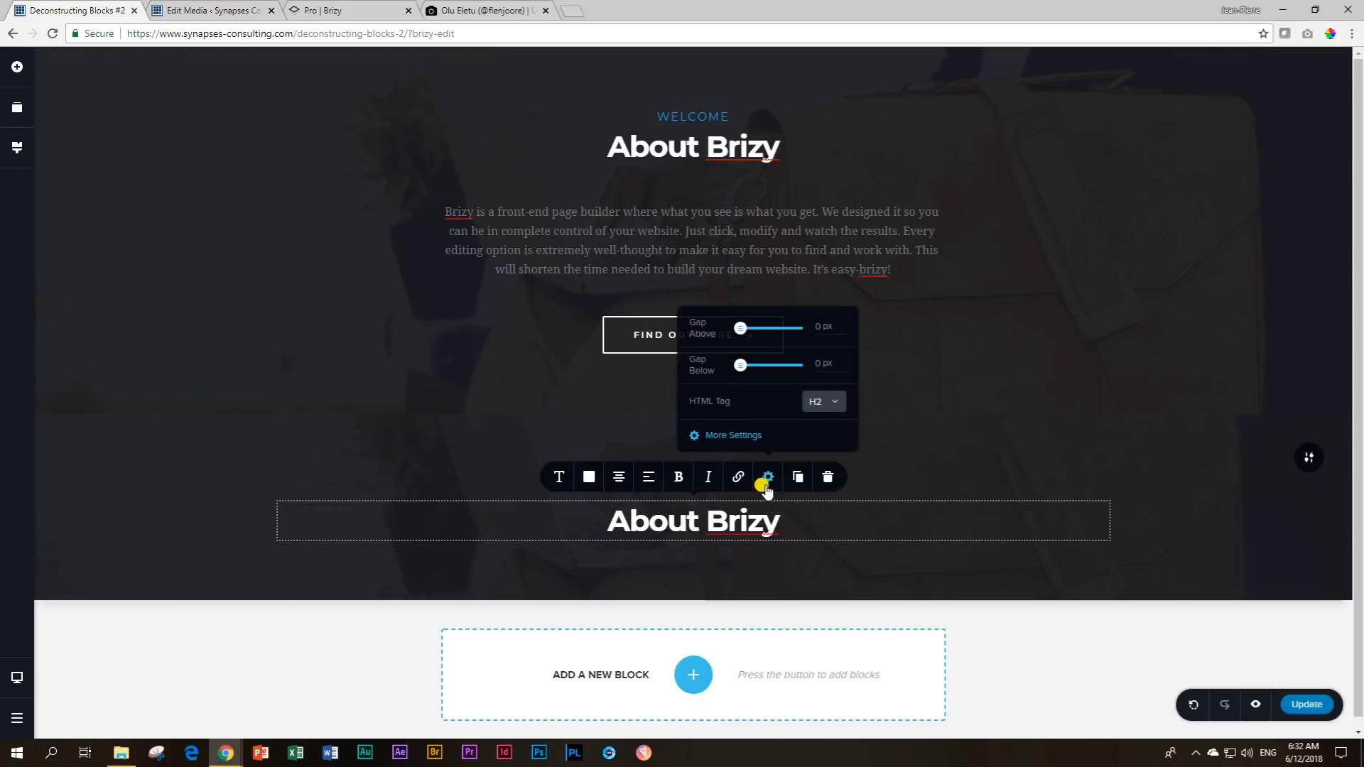
{"action": "left_click", "coordinate": [739, 437]}
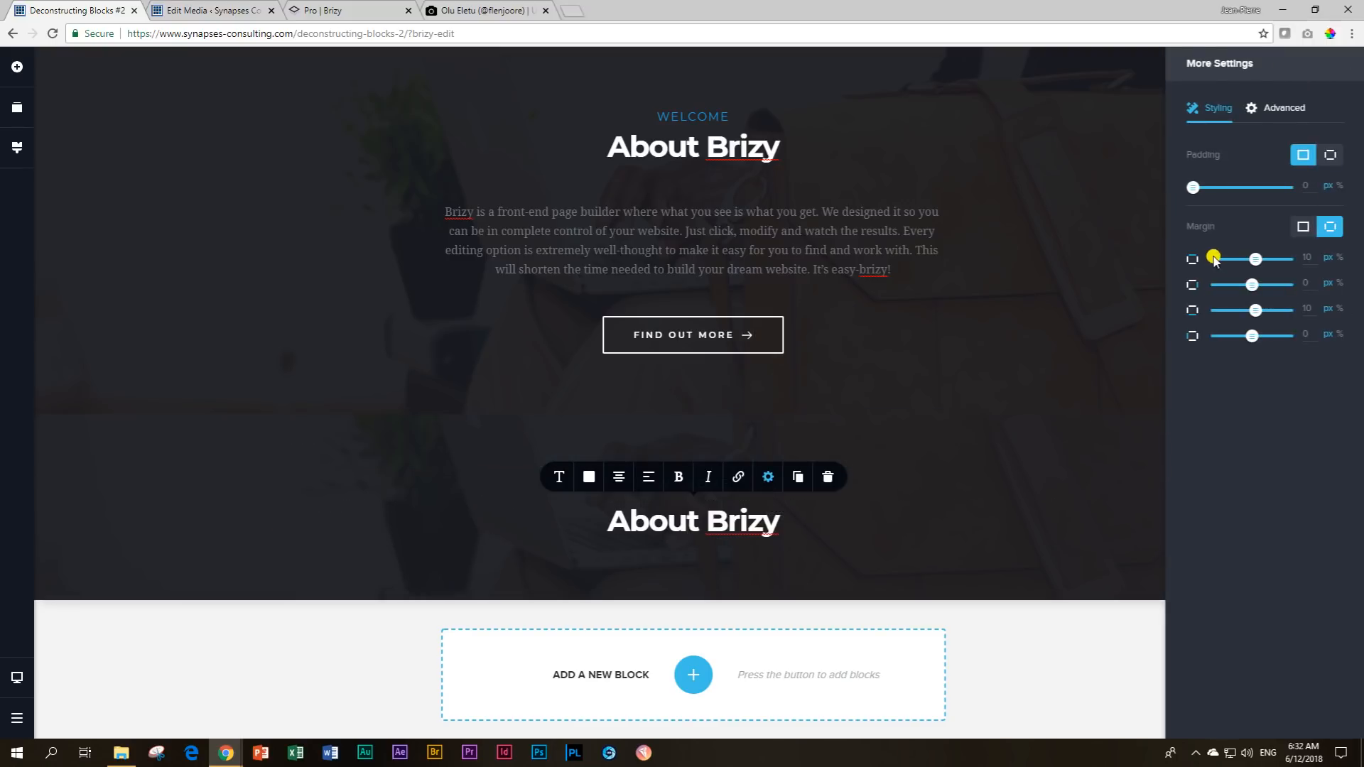
{"action": "left_click_drag", "start_coordinate": [1255, 260], "coordinate": [1250, 260]}
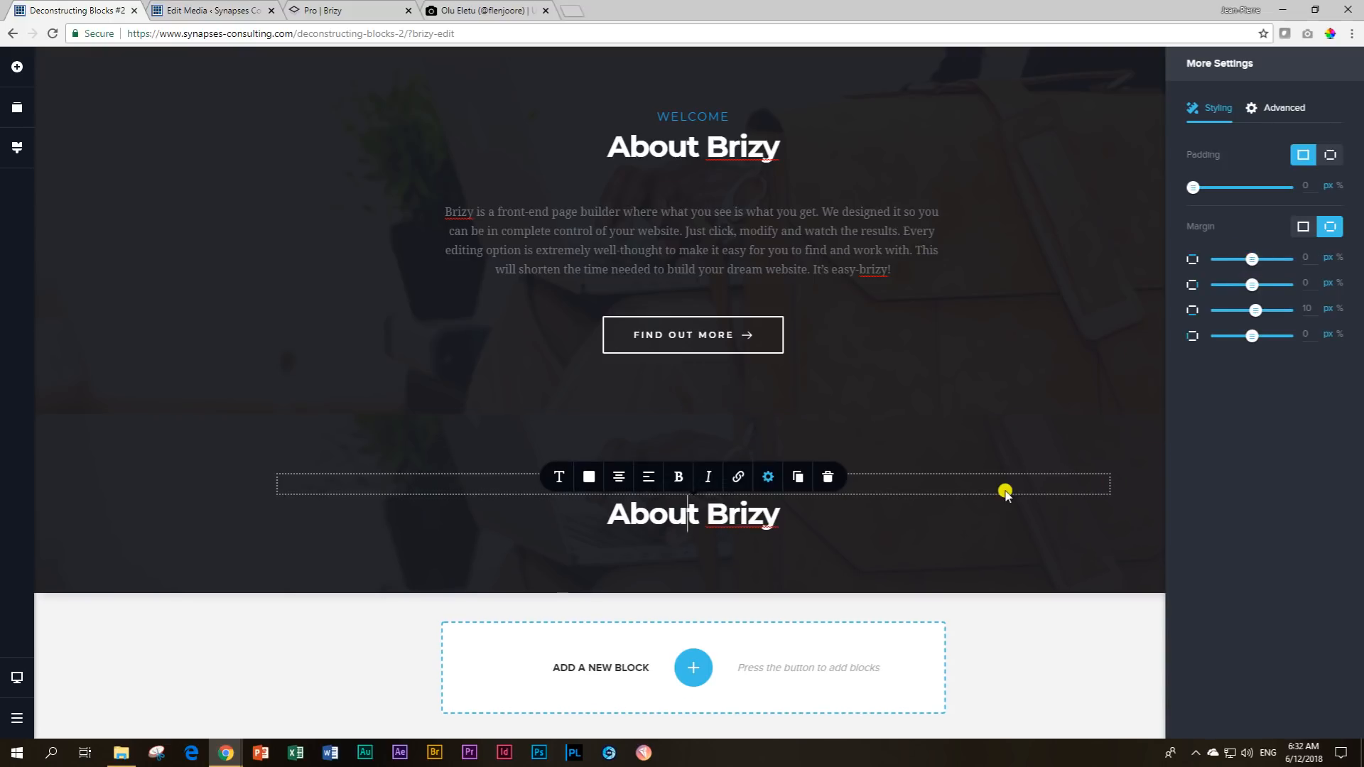
{"action": "left_click", "coordinate": [1003, 488]}
{"action": "left_click", "coordinate": [1173, 454]}
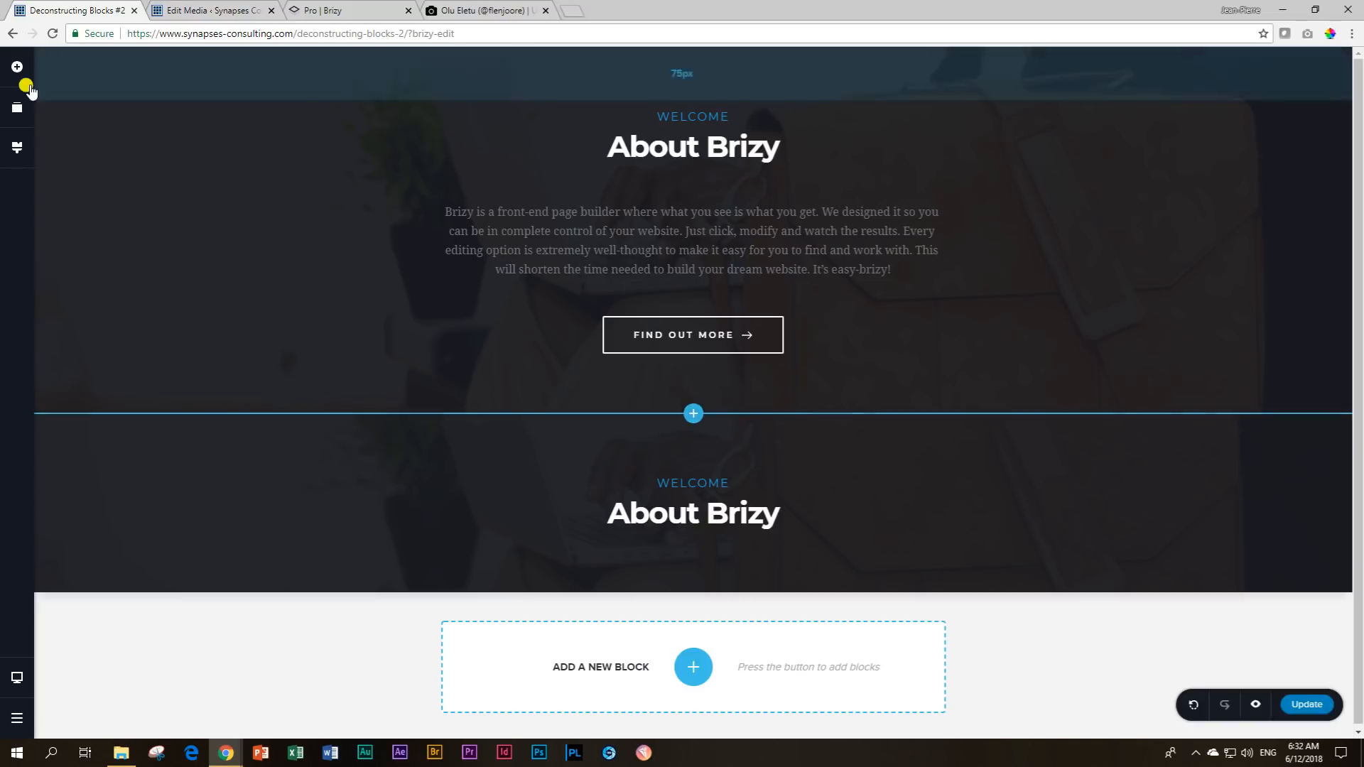
Add a spacer below the new About Brizy title and set its height to 30 px, matching the original block's spacer.
{"action": "left_click", "coordinate": [17, 67]}
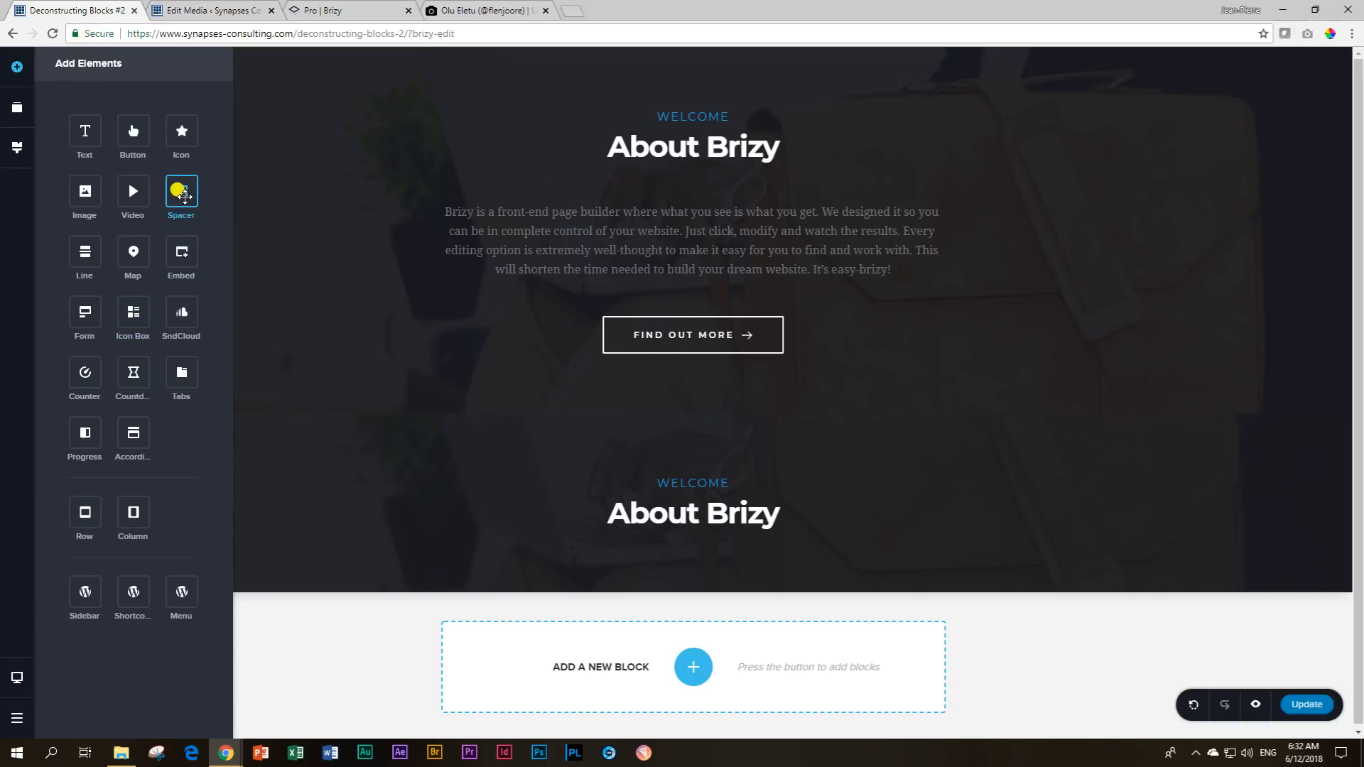
{"action": "left_click_drag", "start_coordinate": [183, 193], "coordinate": [611, 537]}
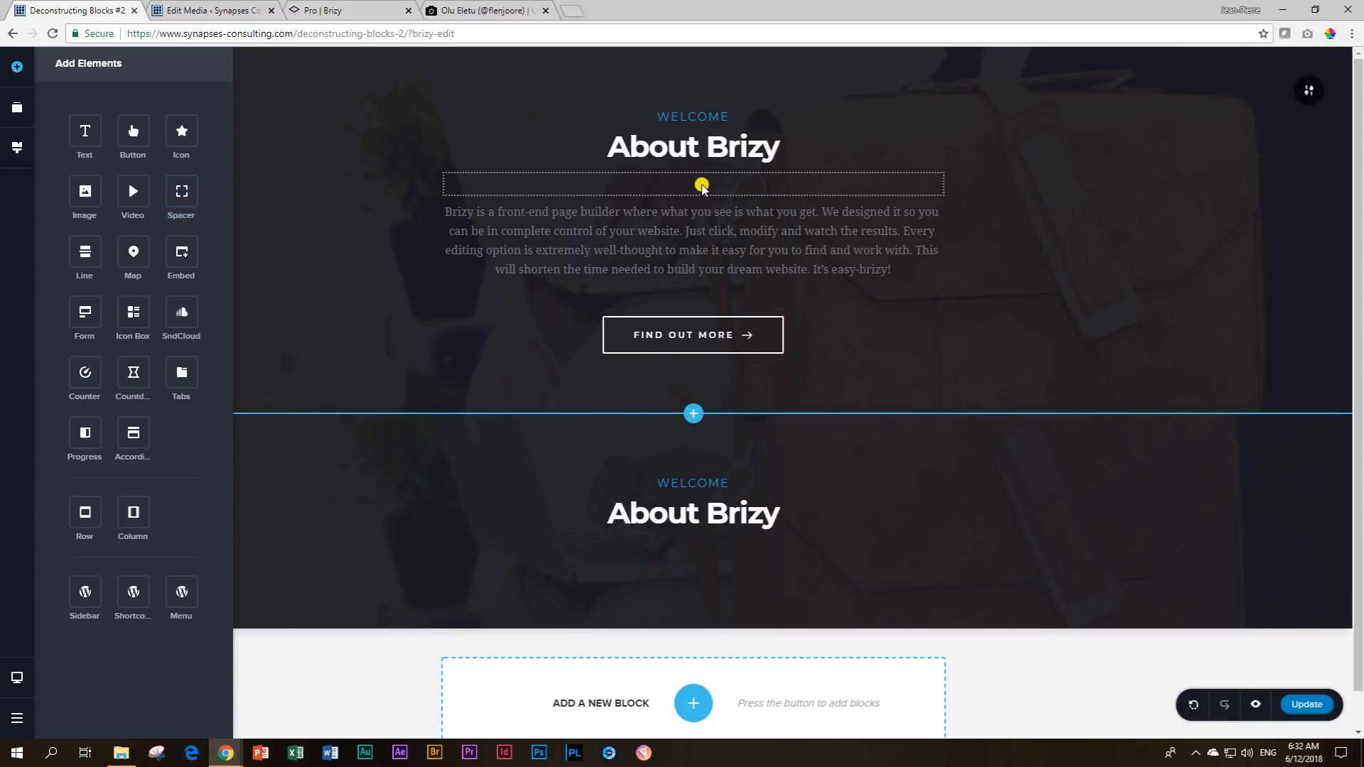
{"action": "left_click", "coordinate": [699, 186]}
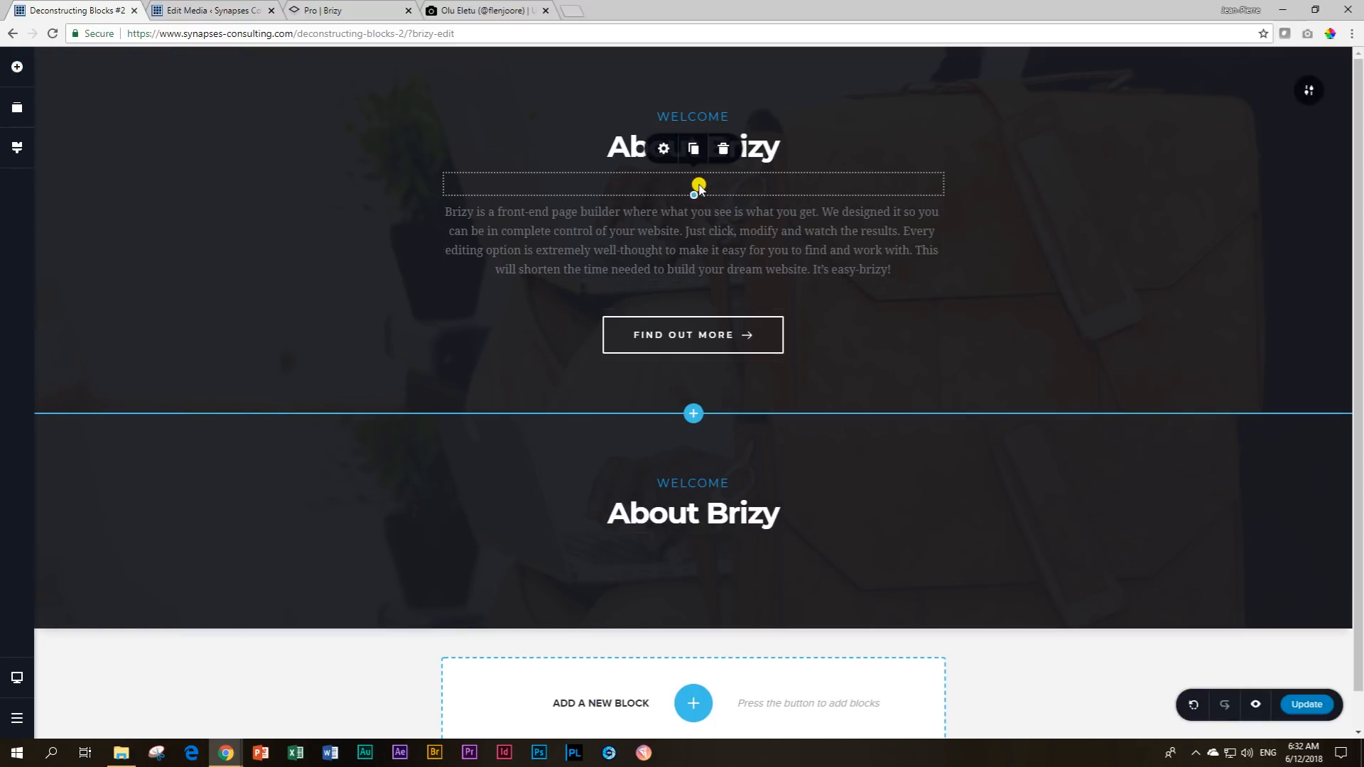
{"action": "left_click", "coordinate": [660, 150]}
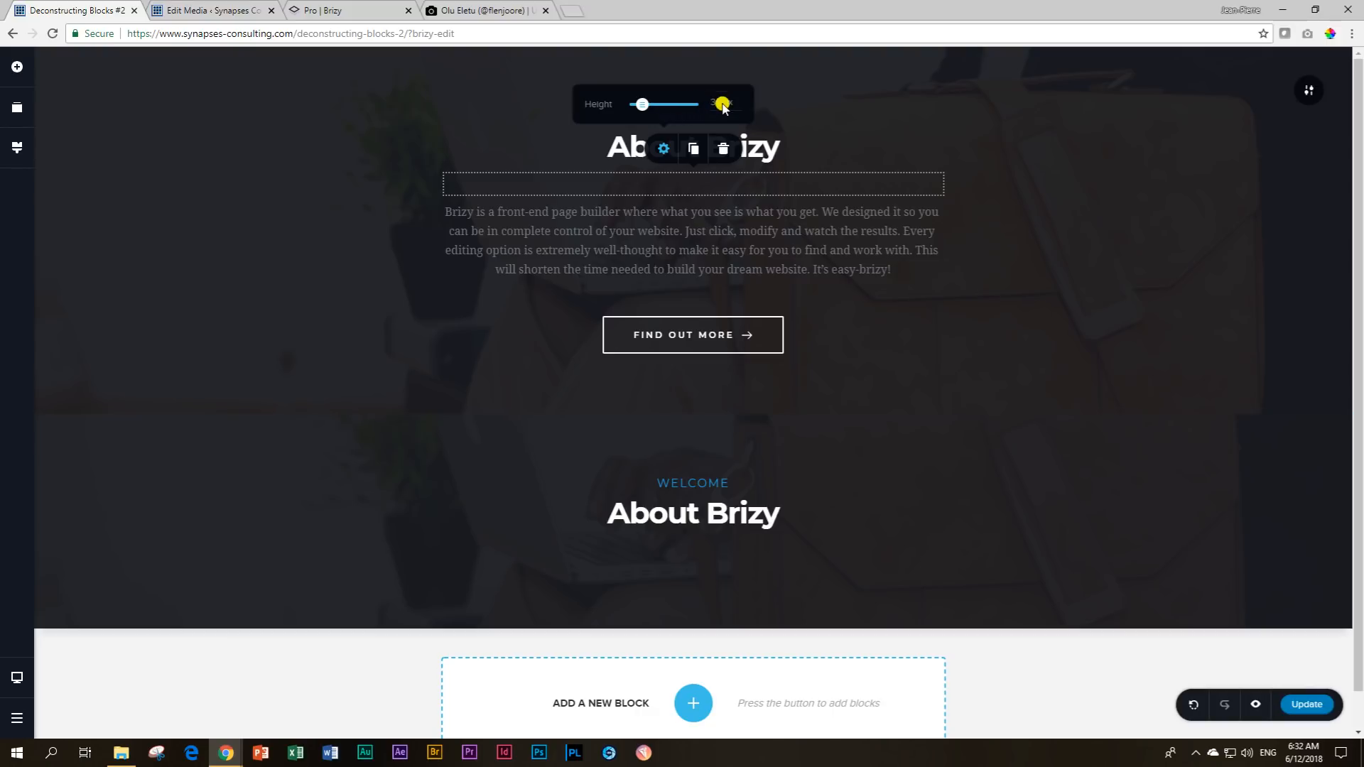
{"action": "left_click", "coordinate": [689, 558]}
{"action": "left_click", "coordinate": [663, 515]}
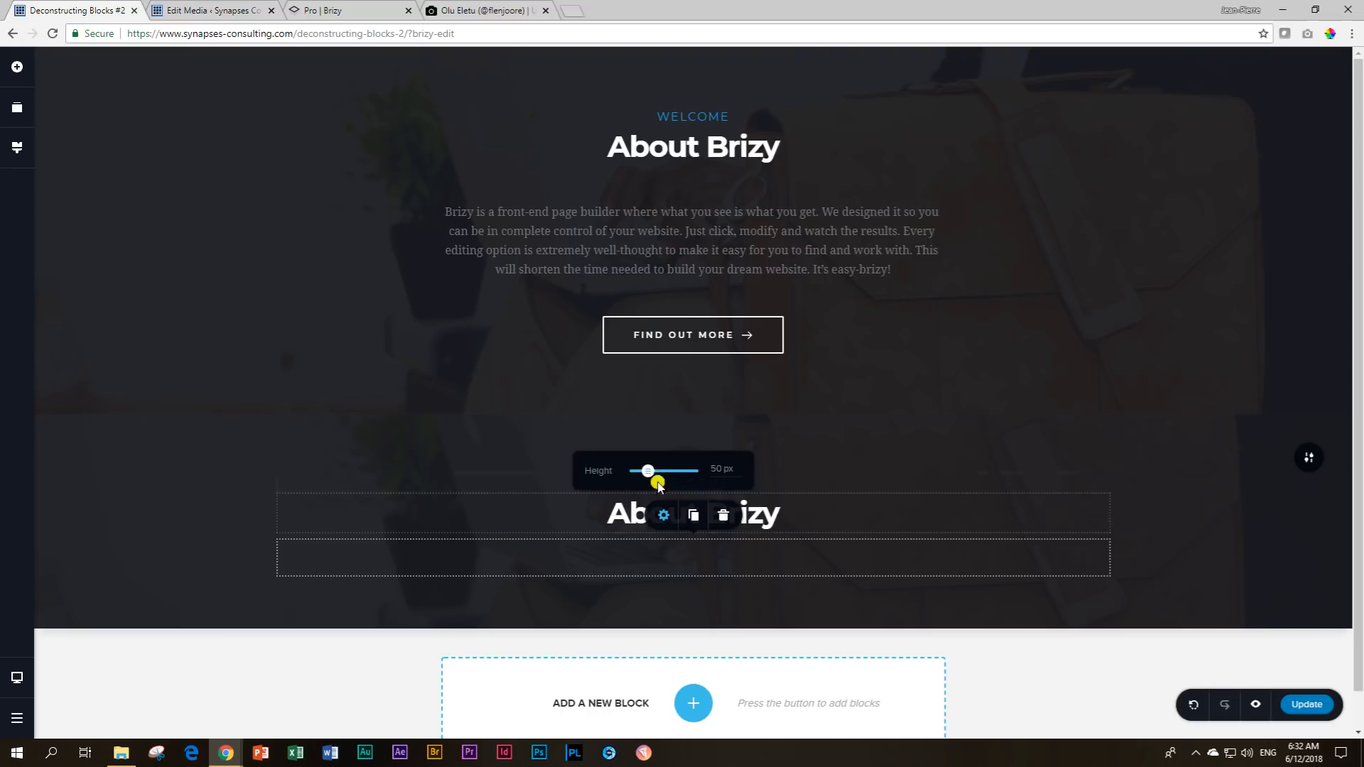
{"action": "left_click_drag", "start_coordinate": [647, 475], "coordinate": [640, 471]}
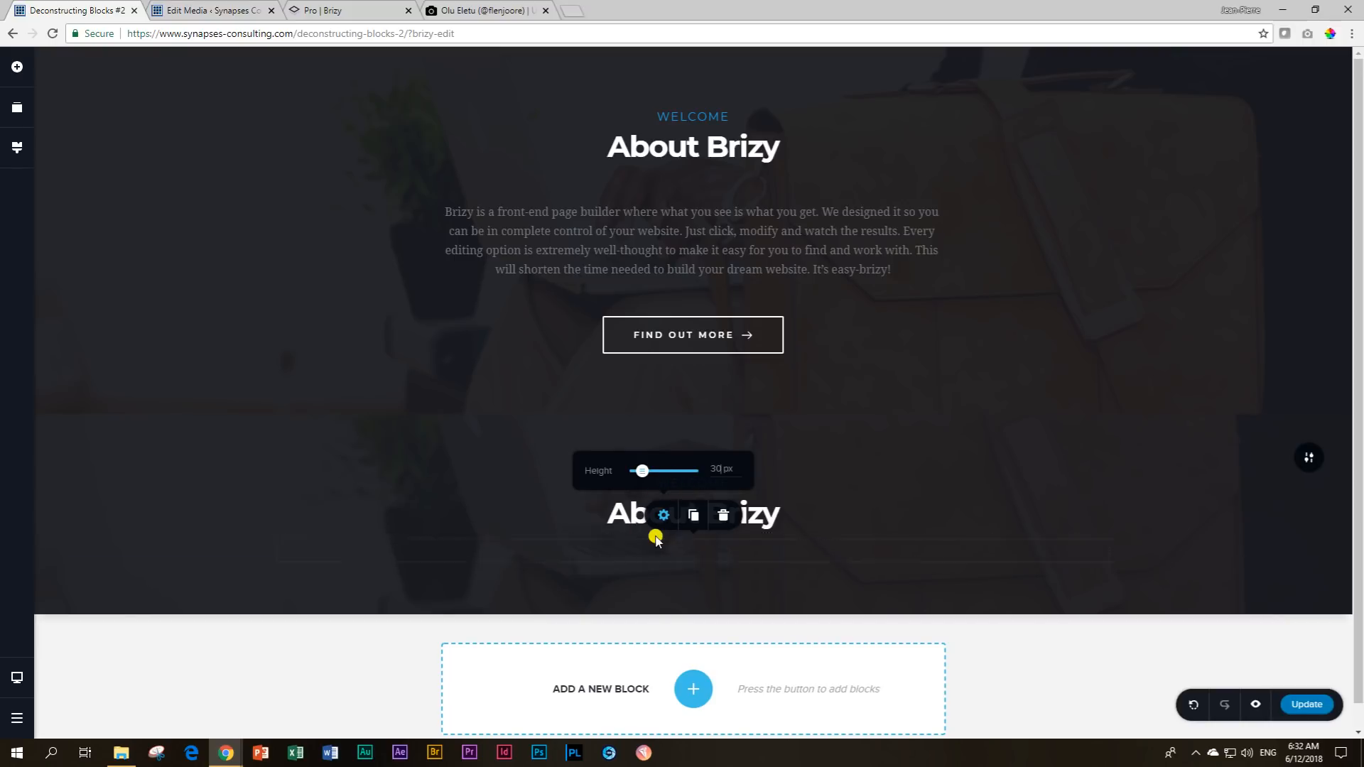
Try resizing the new spacer directly on the canvas, and return its height to 30 px.
{"action": "left_click", "coordinate": [689, 555]}
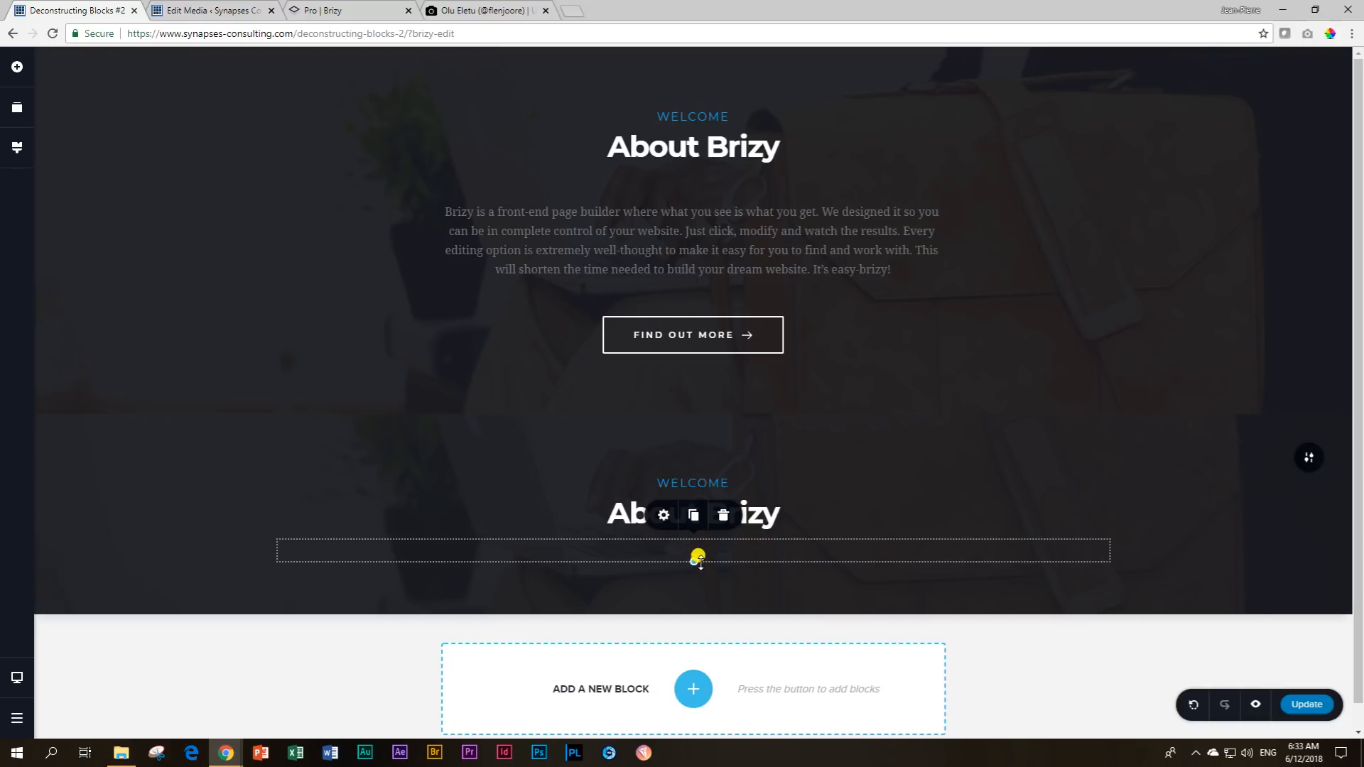
{"action": "mouse_move", "coordinate": [693, 558]}
{"action": "left_mouse_down"}
{"action": "mouse_move", "coordinate": [696, 688]}
{"action": "mouse_move", "coordinate": [698, 553]}
{"action": "mouse_move", "coordinate": [694, 566]}
{"action": "left_mouse_up"}
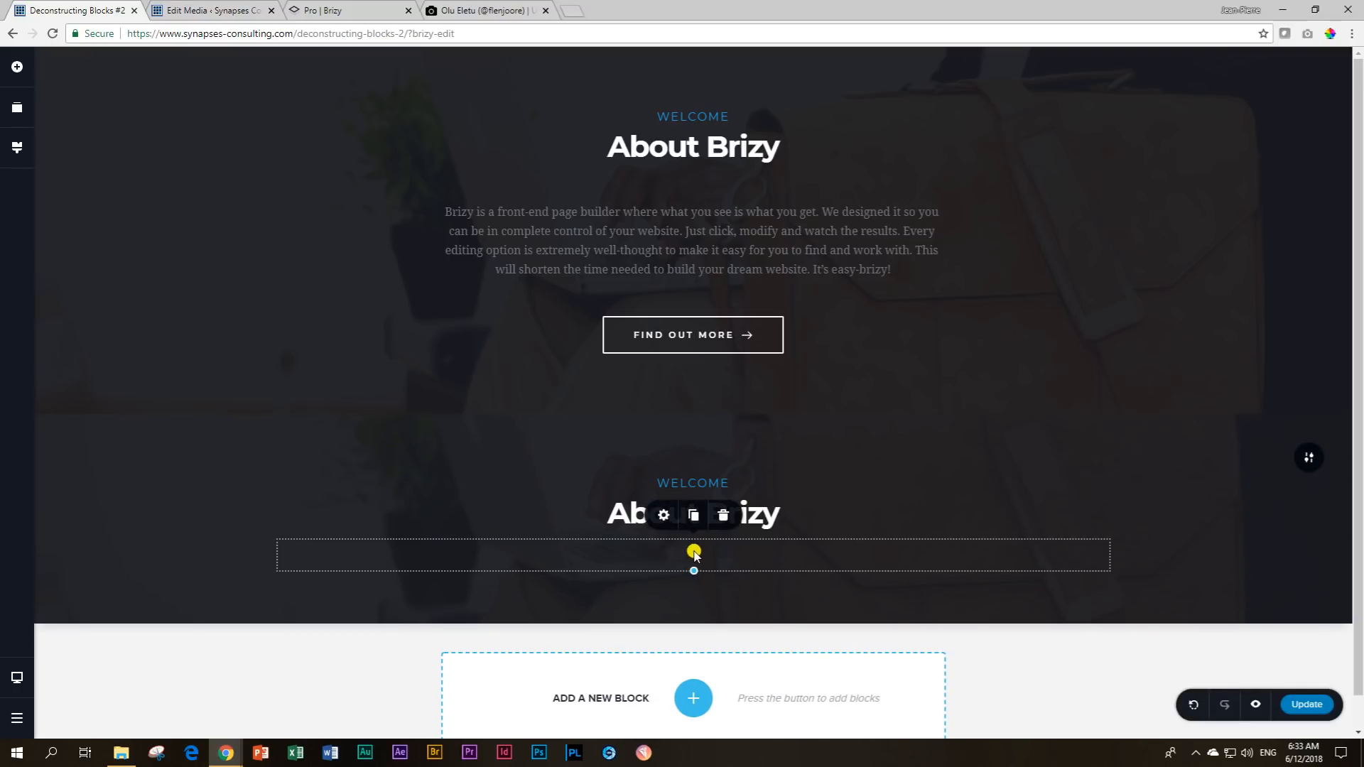
{"action": "left_click_drag", "start_coordinate": [689, 561], "coordinate": [690, 664]}
{"action": "left_click", "coordinate": [685, 600]}
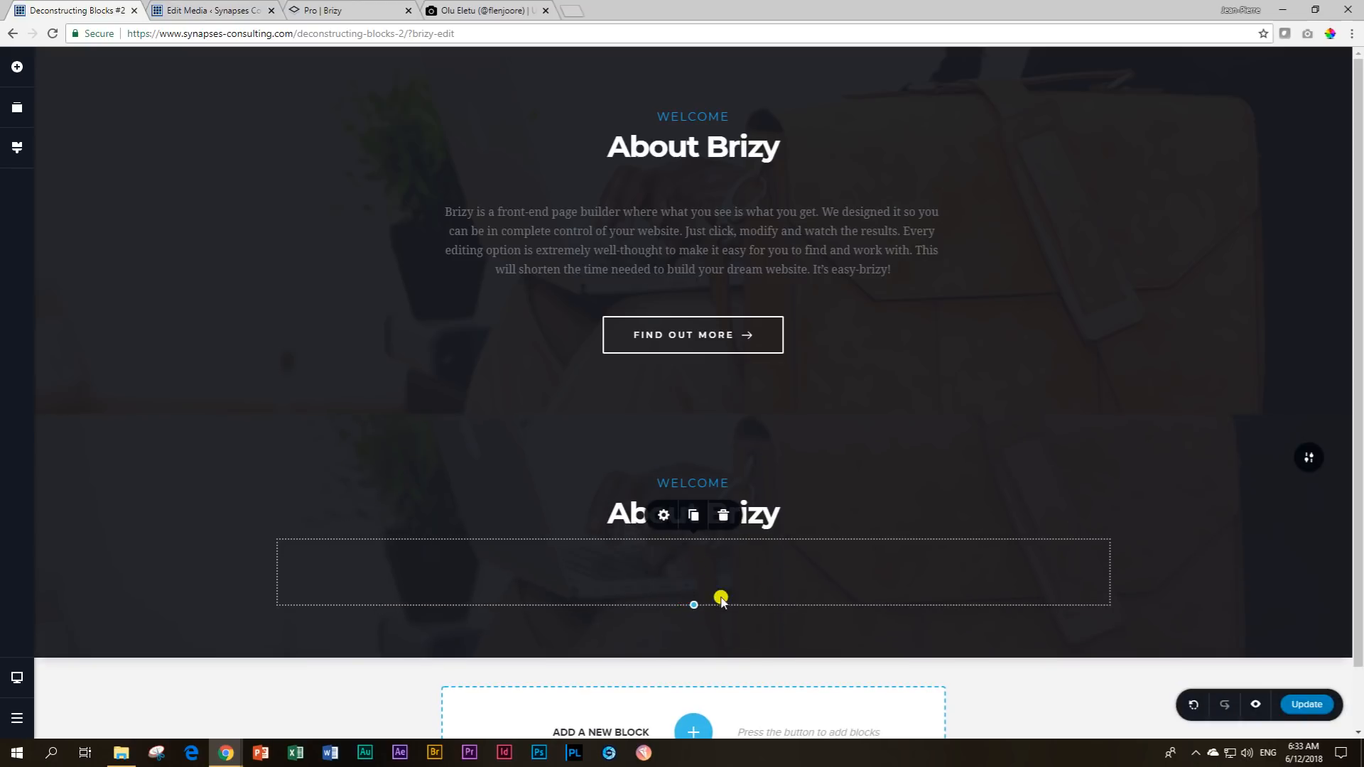
{"action": "left_click_drag", "start_coordinate": [693, 600], "coordinate": [692, 564]}
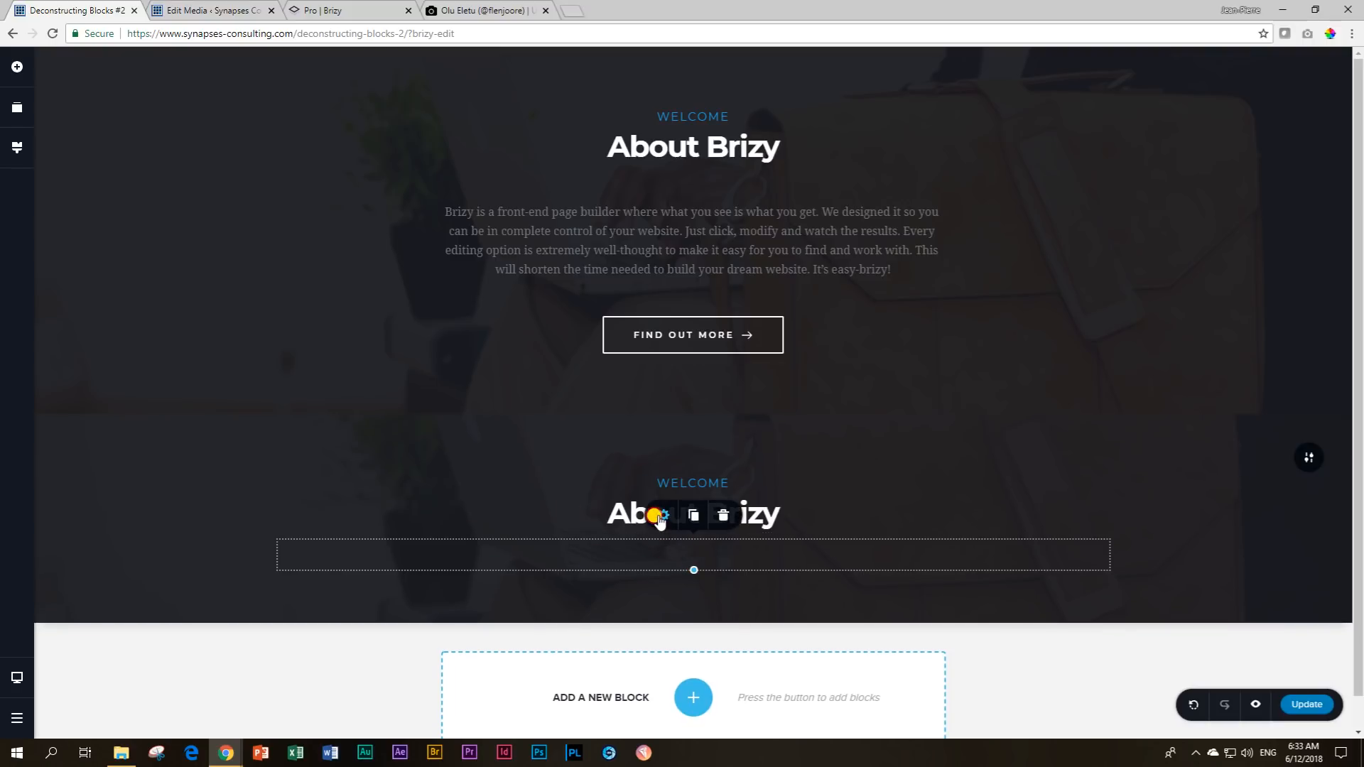
{"action": "left_click", "coordinate": [662, 515]}
{"action": "left_click", "coordinate": [722, 472]}
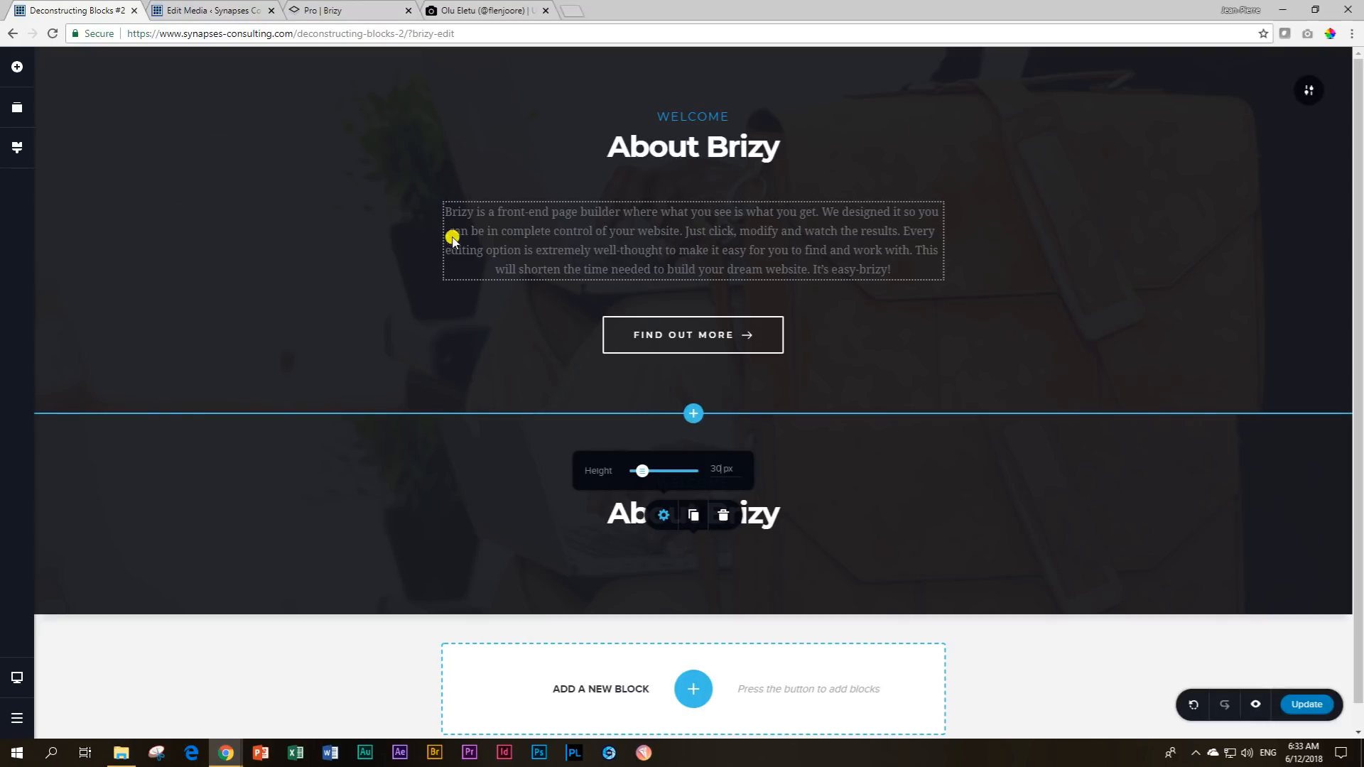
Add a text element below the new spacer and center-align it.
{"action": "left_click", "coordinate": [17, 67]}
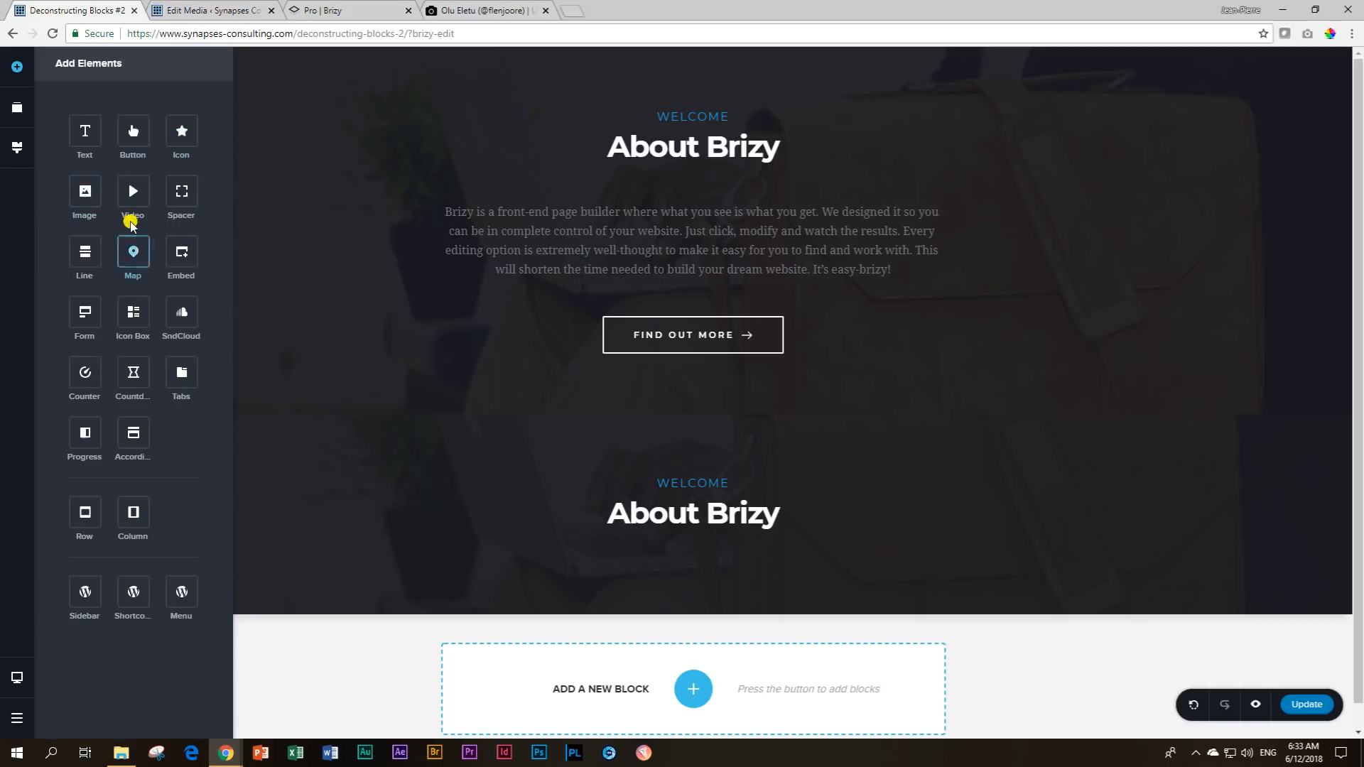
{"action": "left_click_drag", "start_coordinate": [85, 130], "coordinate": [633, 557]}
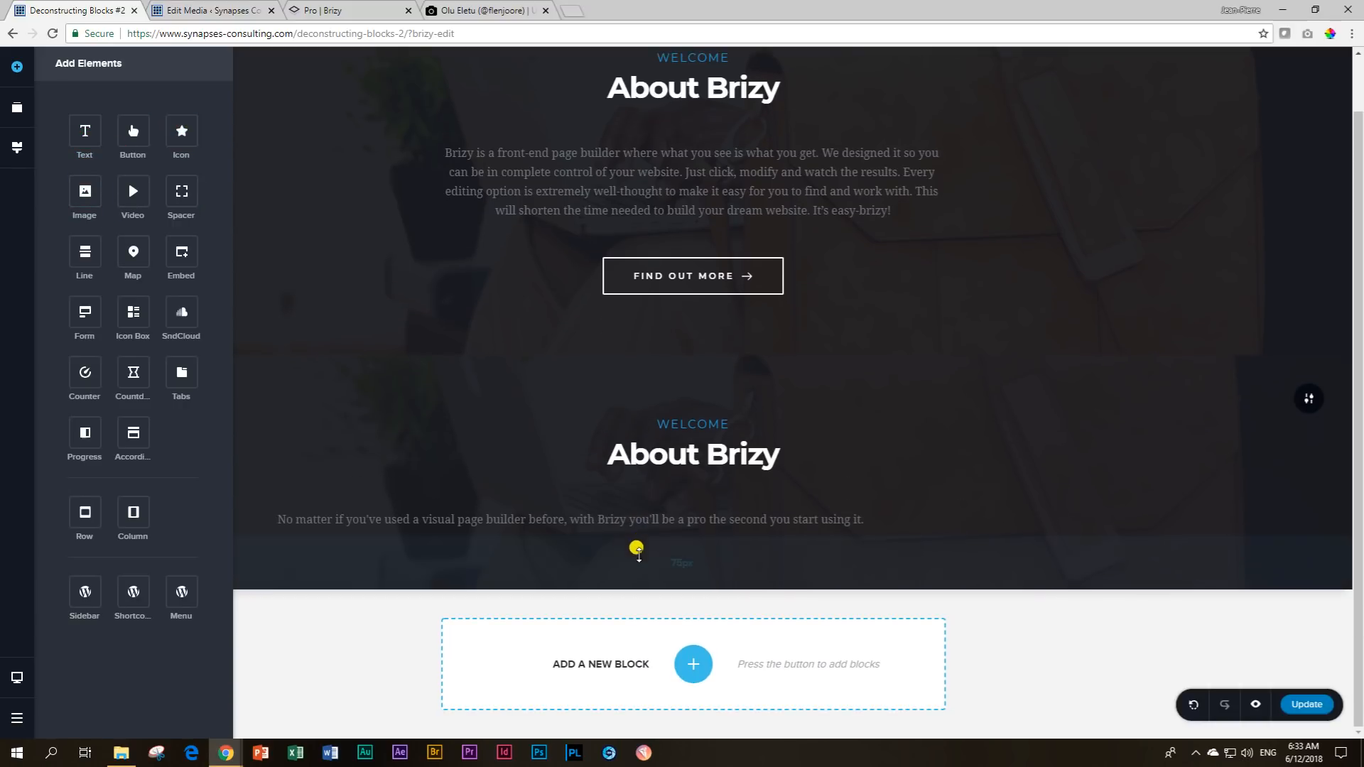
{"action": "left_click", "coordinate": [620, 522]}
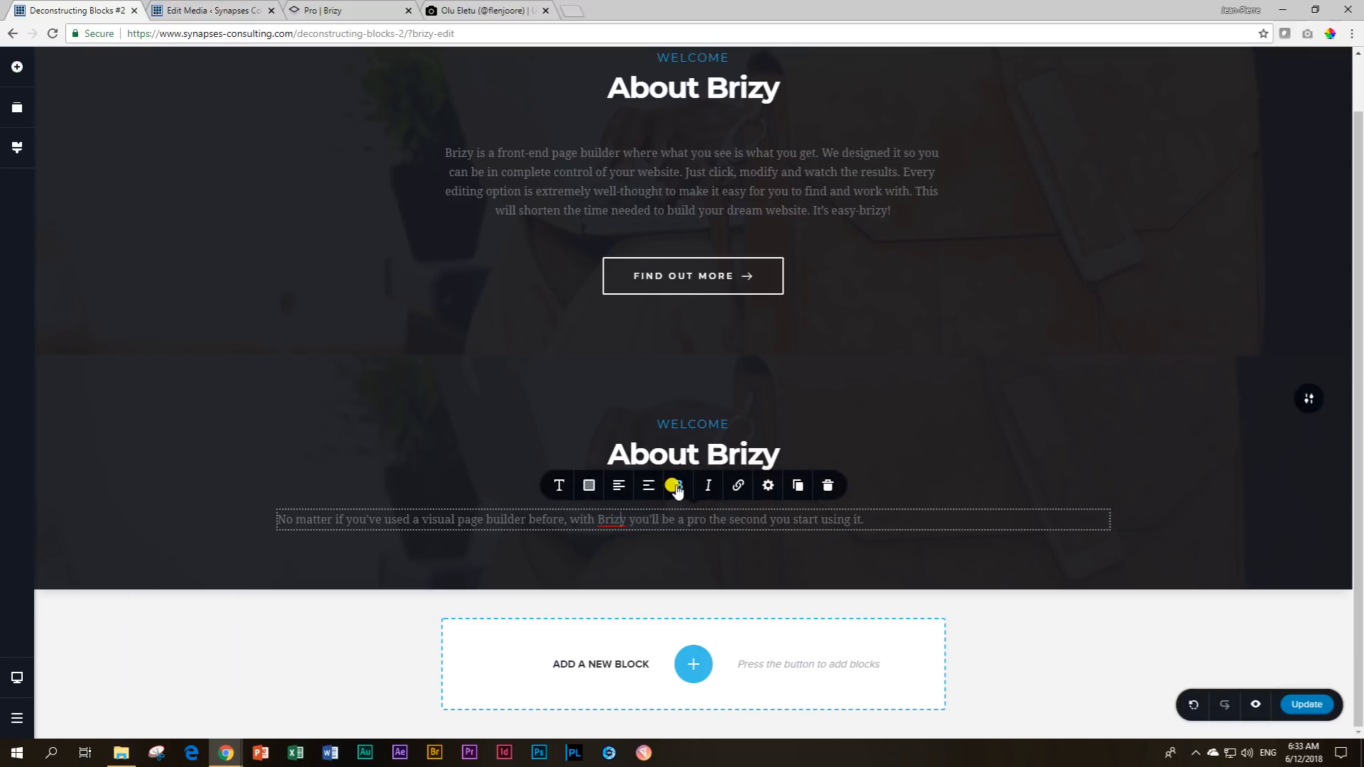
{"action": "left_click", "coordinate": [619, 488]}
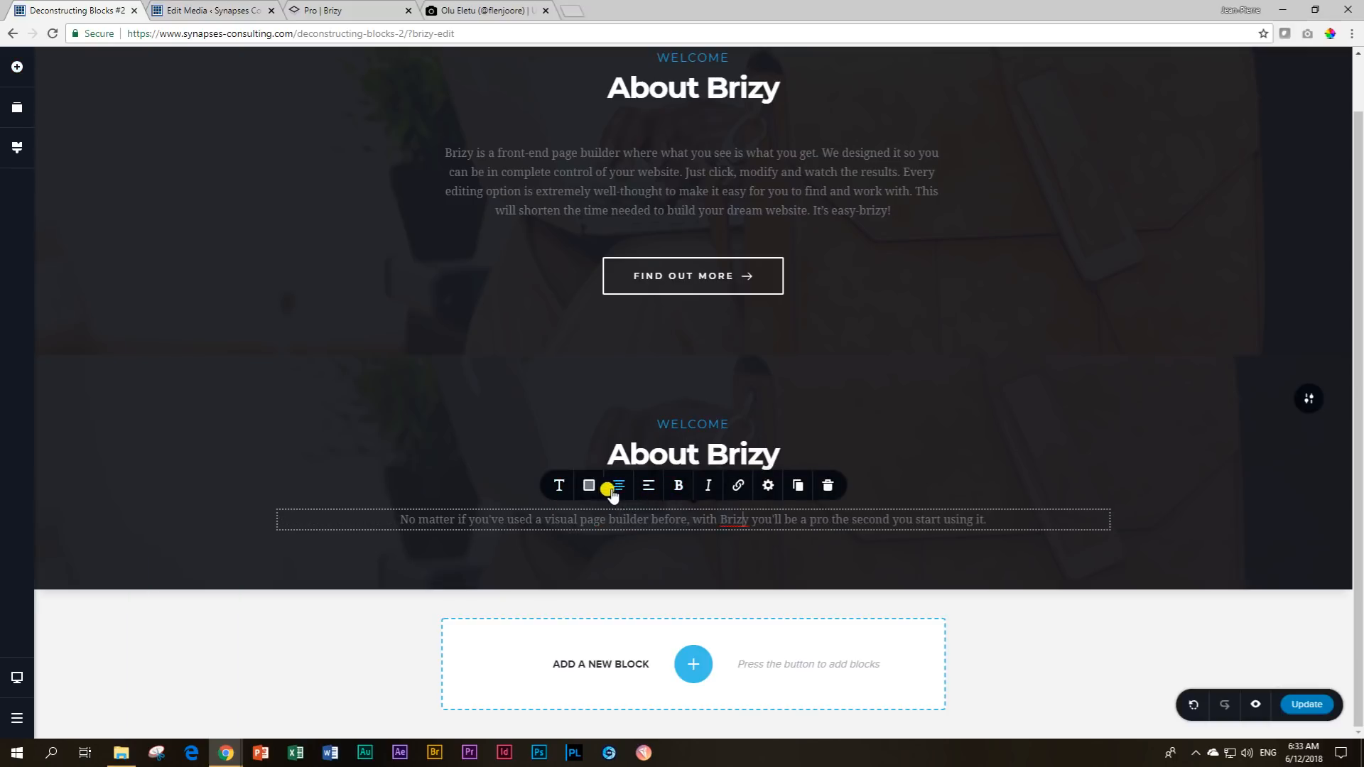
Replace the new text's placeholder sentence with the paragraph copied from the original About Brizy block.
{"action": "left_click", "coordinate": [614, 189]}
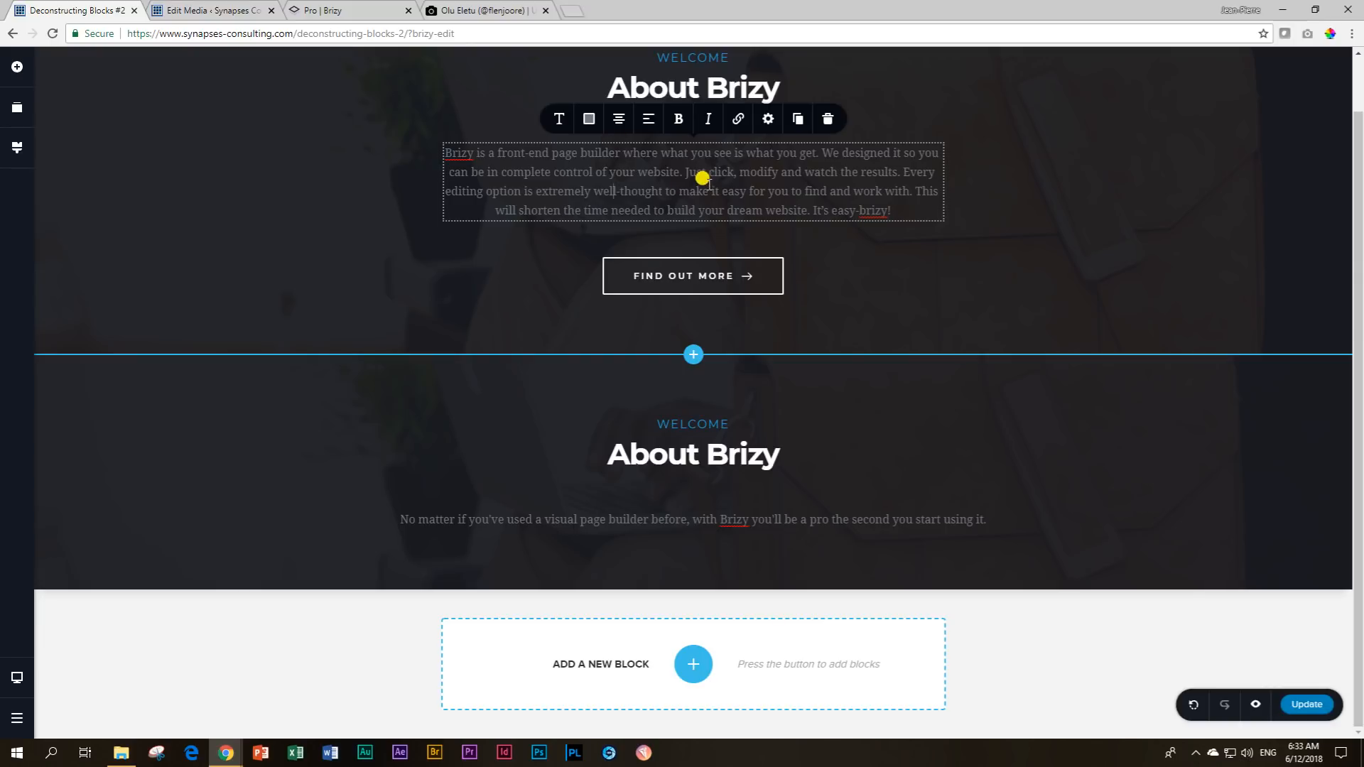
{"action": "triple_click", "coordinate": [682, 173]}
{"action": "key", "text": "ctrl+c"}
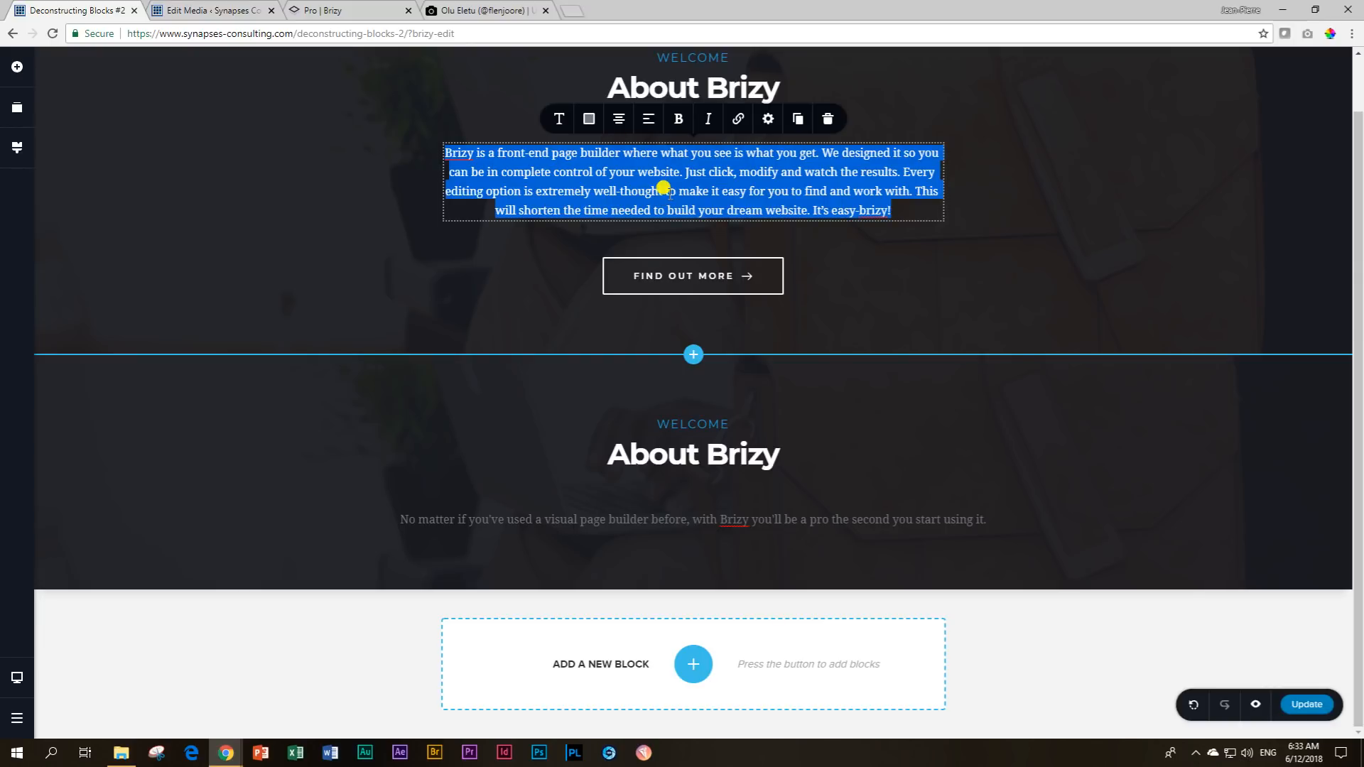
{"action": "left_click", "coordinate": [688, 517]}
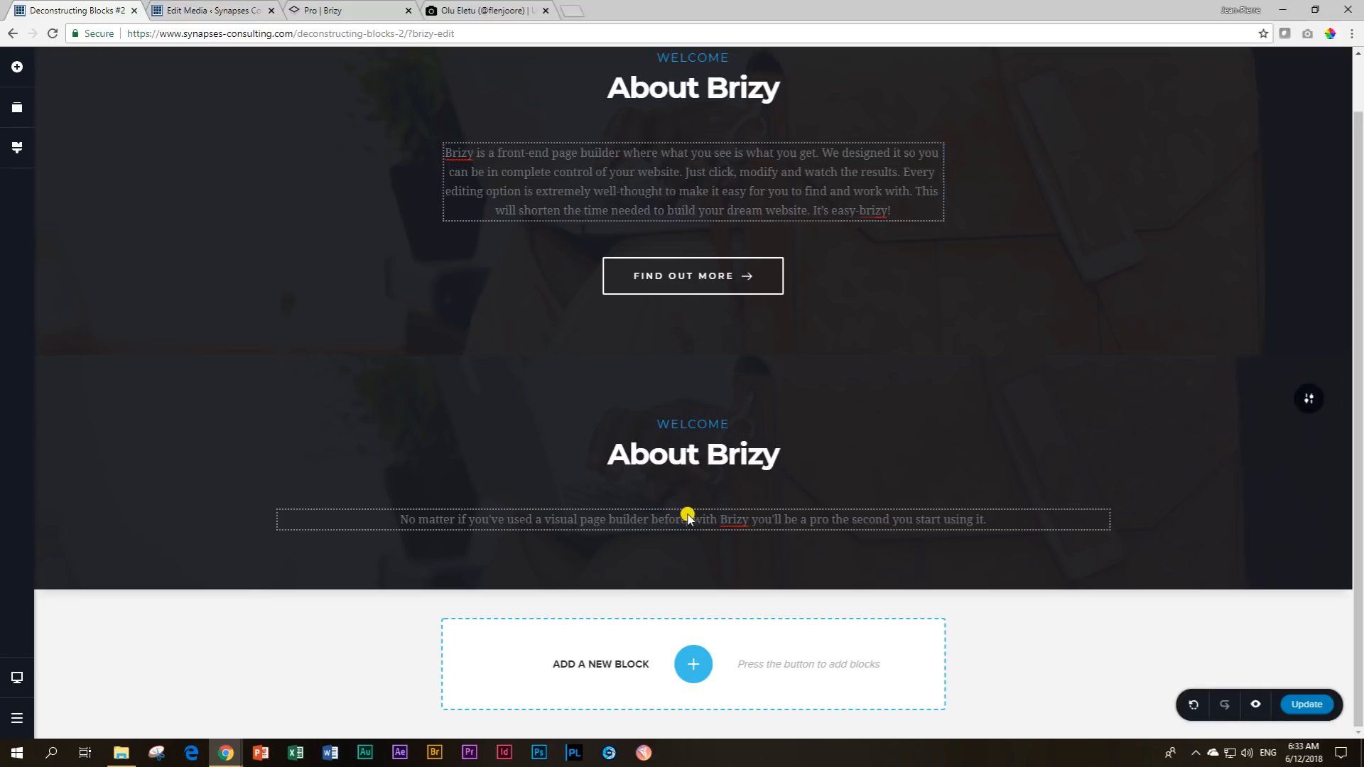
{"action": "triple_click", "coordinate": [682, 510]}
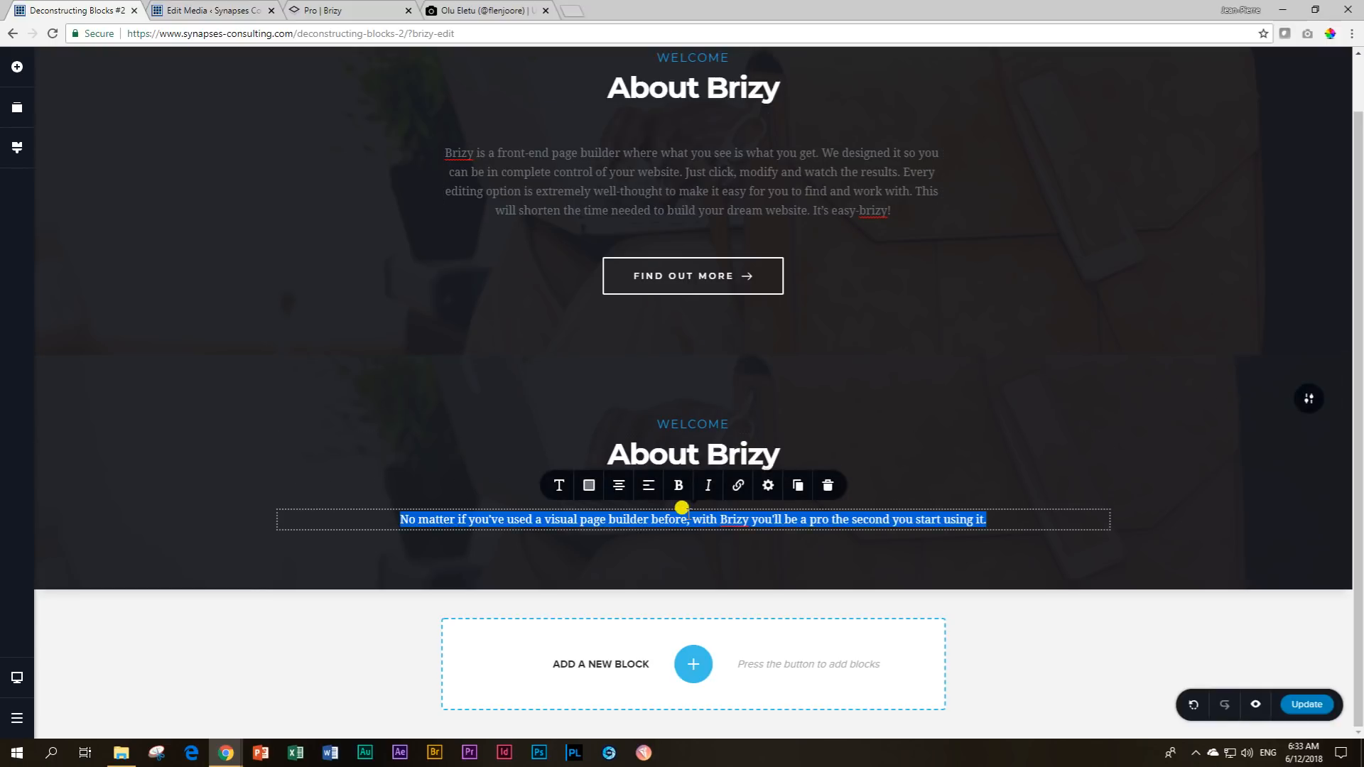
{"action": "key", "text": "ctrl+v"}
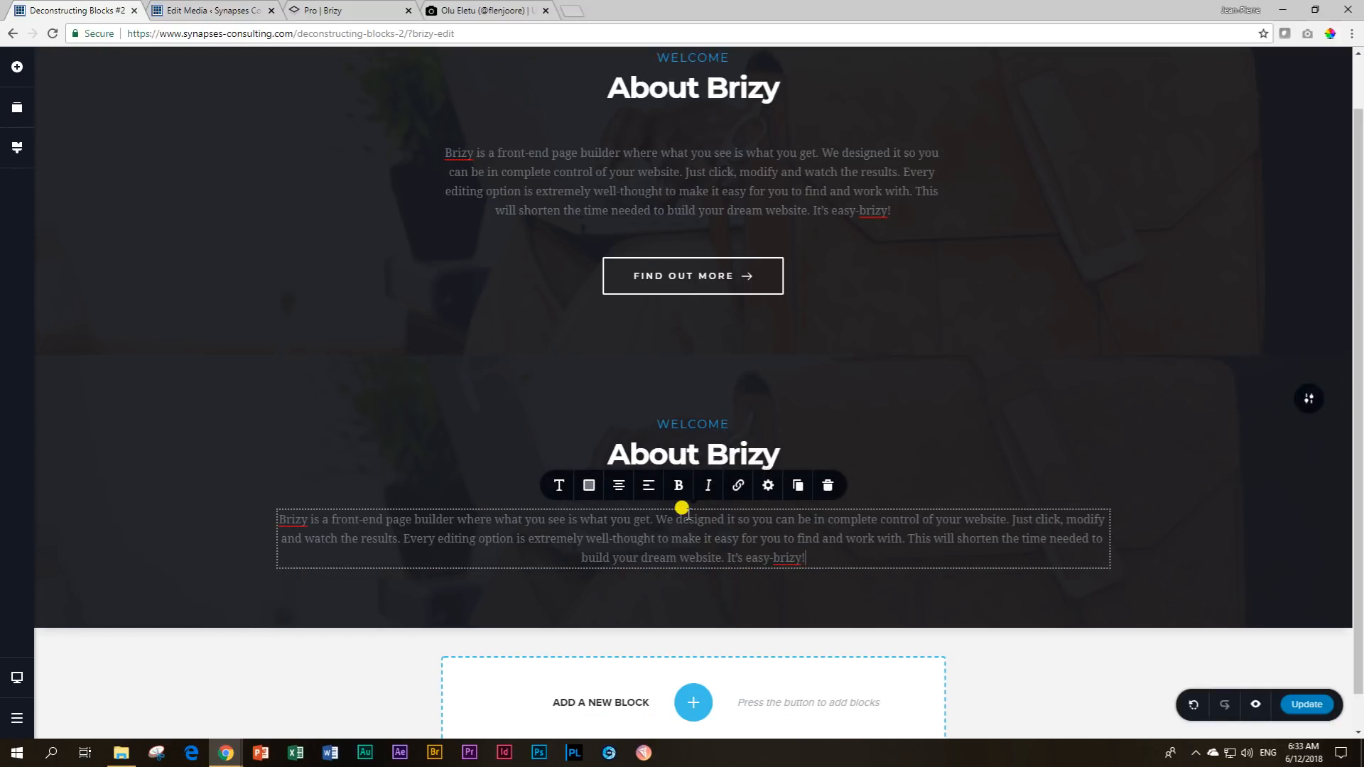
{"action": "left_click", "coordinate": [1181, 506]}
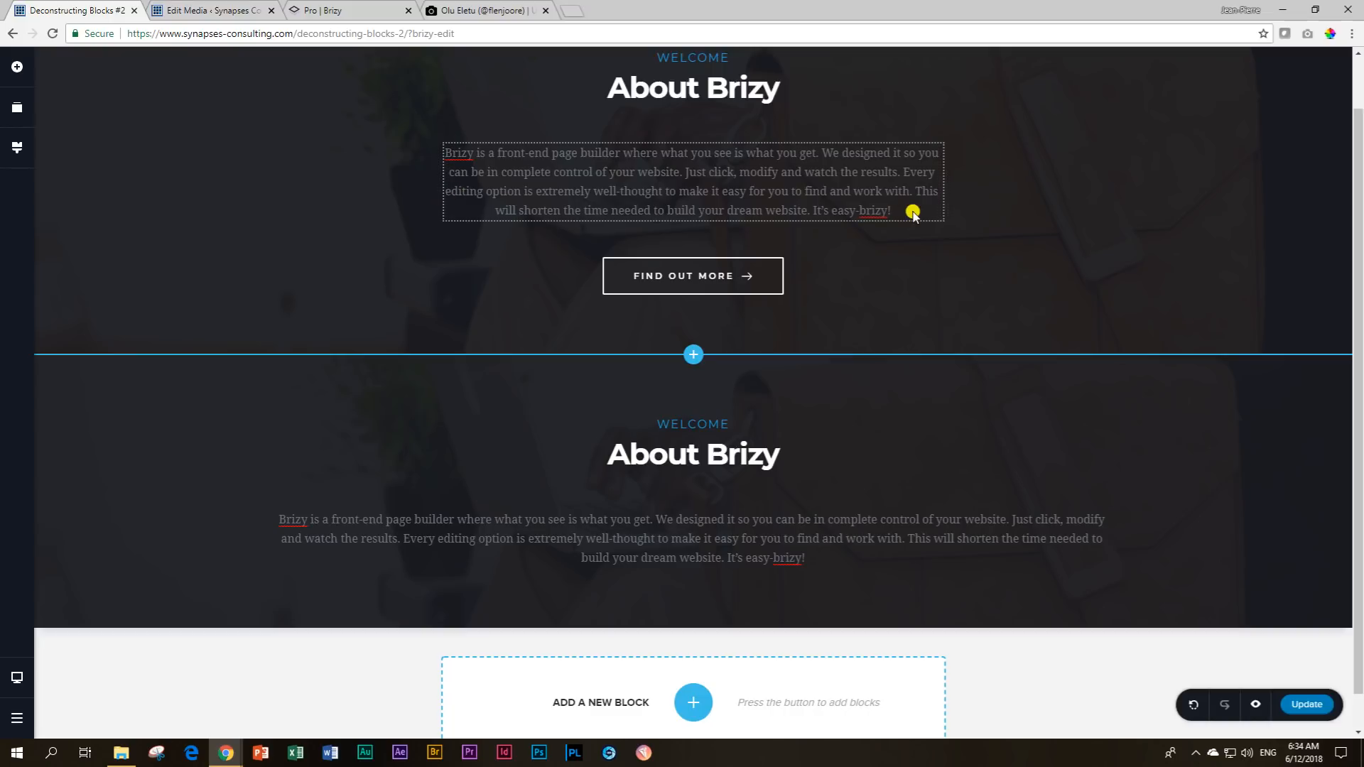
Compare the new paragraph with the original one and examine its gap, padding, margin and advanced settings.
{"action": "left_click", "coordinate": [787, 555]}
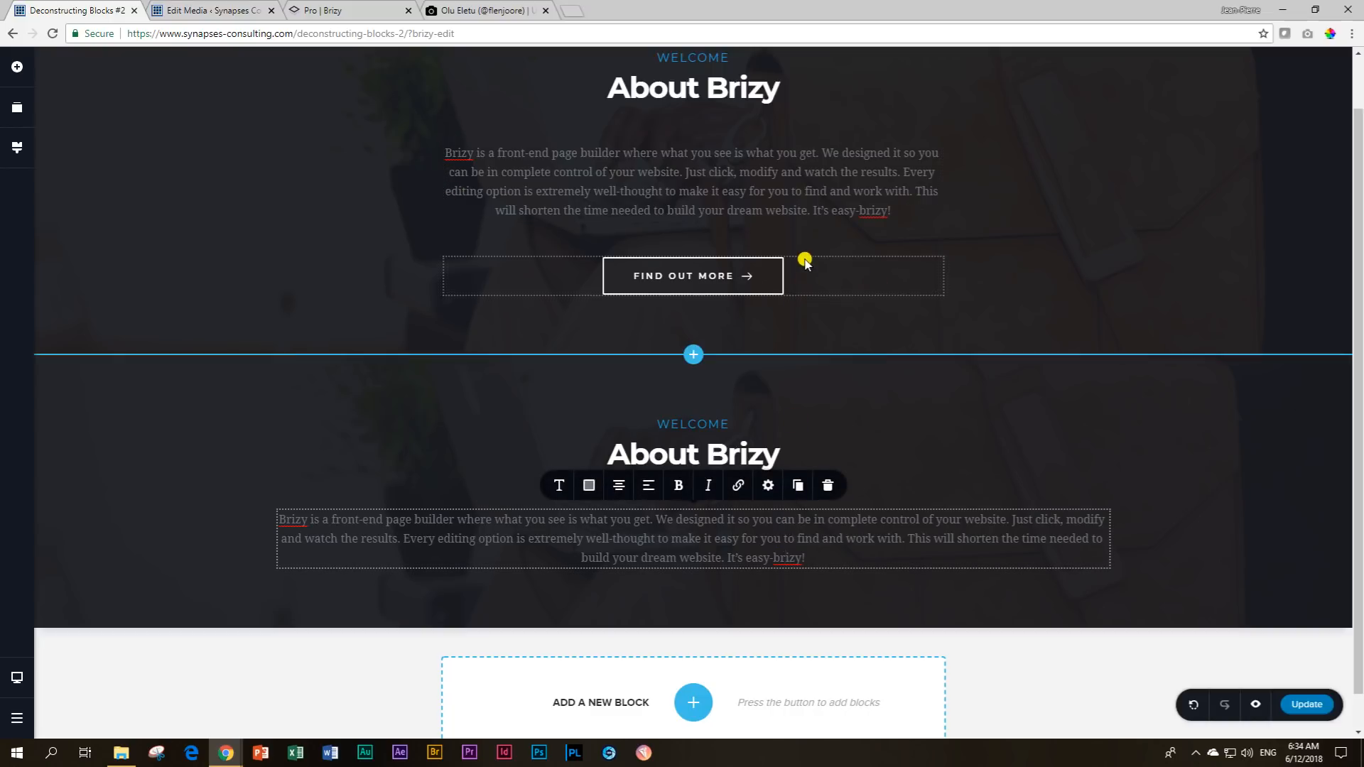
{"action": "left_click", "coordinate": [806, 196]}
{"action": "left_click", "coordinate": [782, 541]}
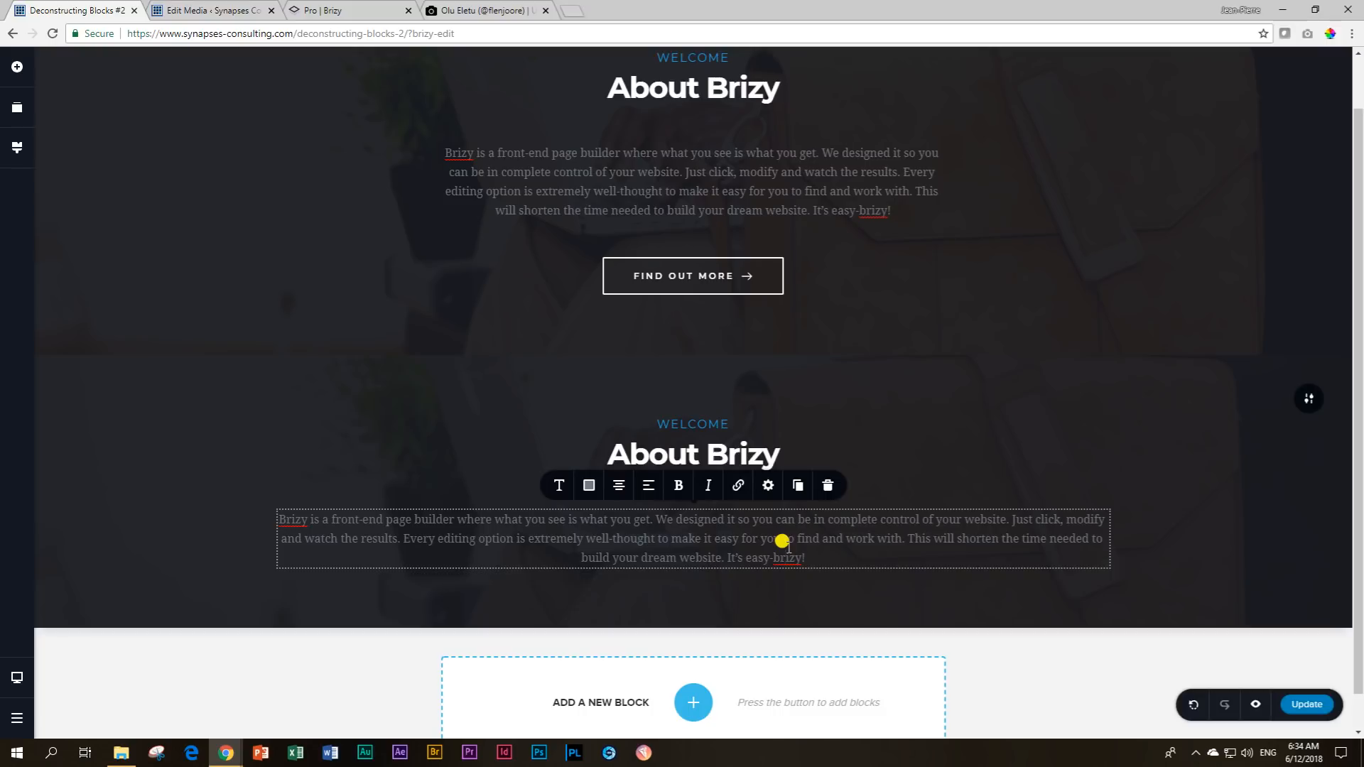
{"action": "left_click", "coordinate": [768, 485]}
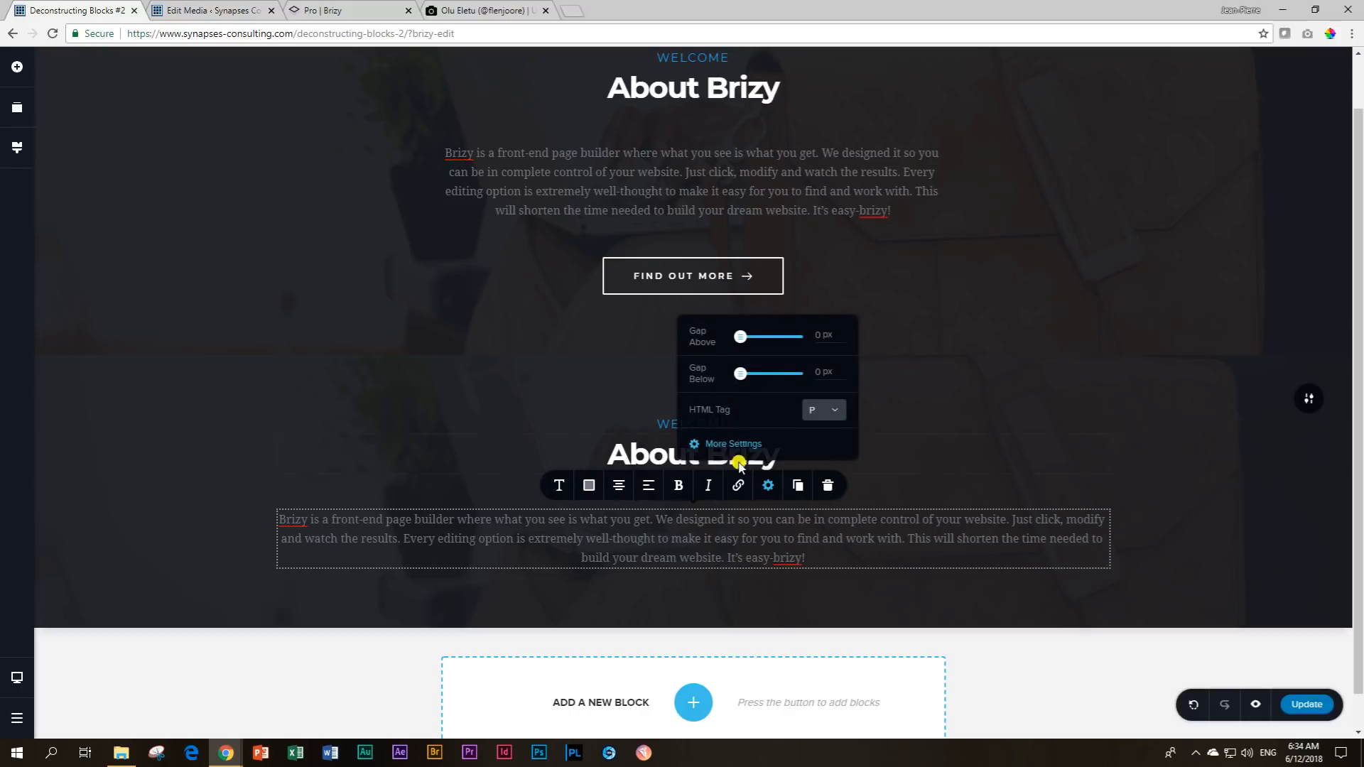
{"action": "left_click", "coordinate": [726, 444]}
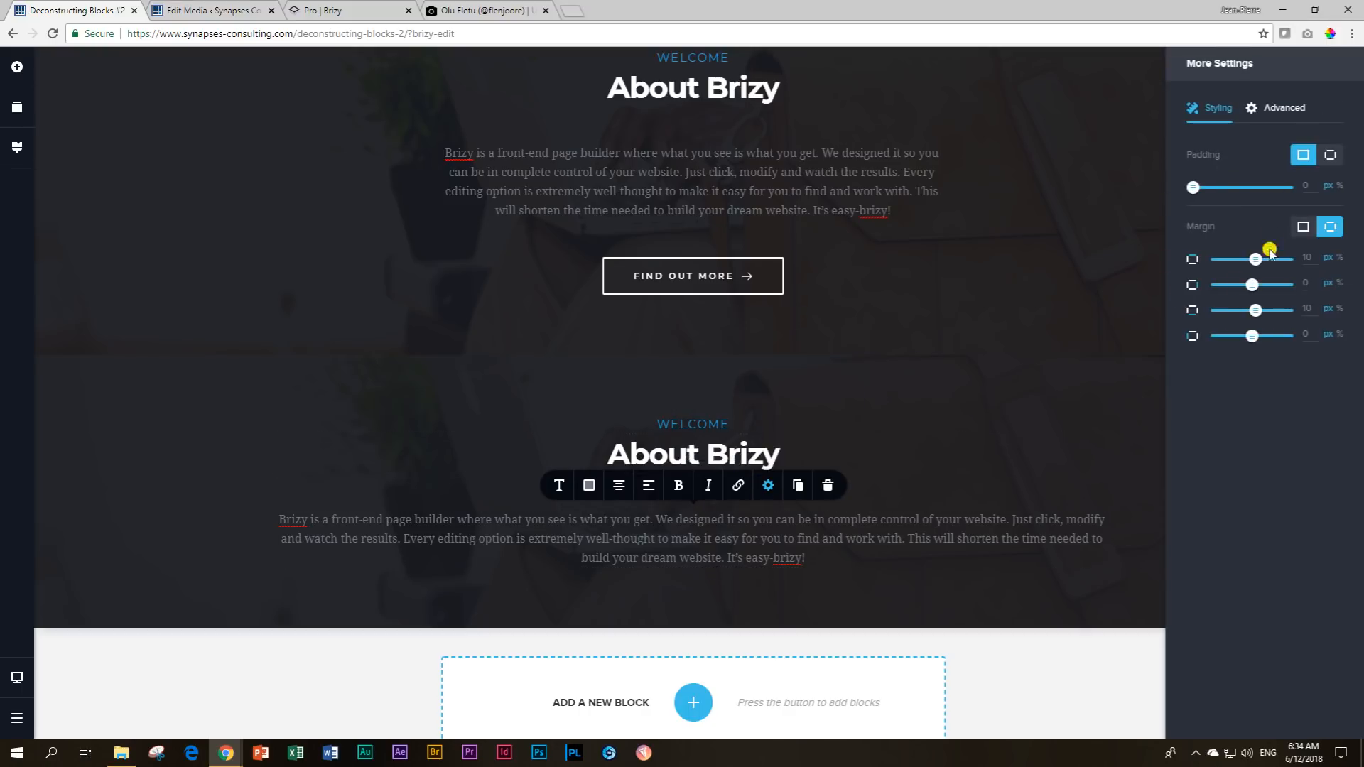
{"action": "left_click", "coordinate": [1285, 109]}
{"action": "left_click", "coordinate": [1216, 109]}
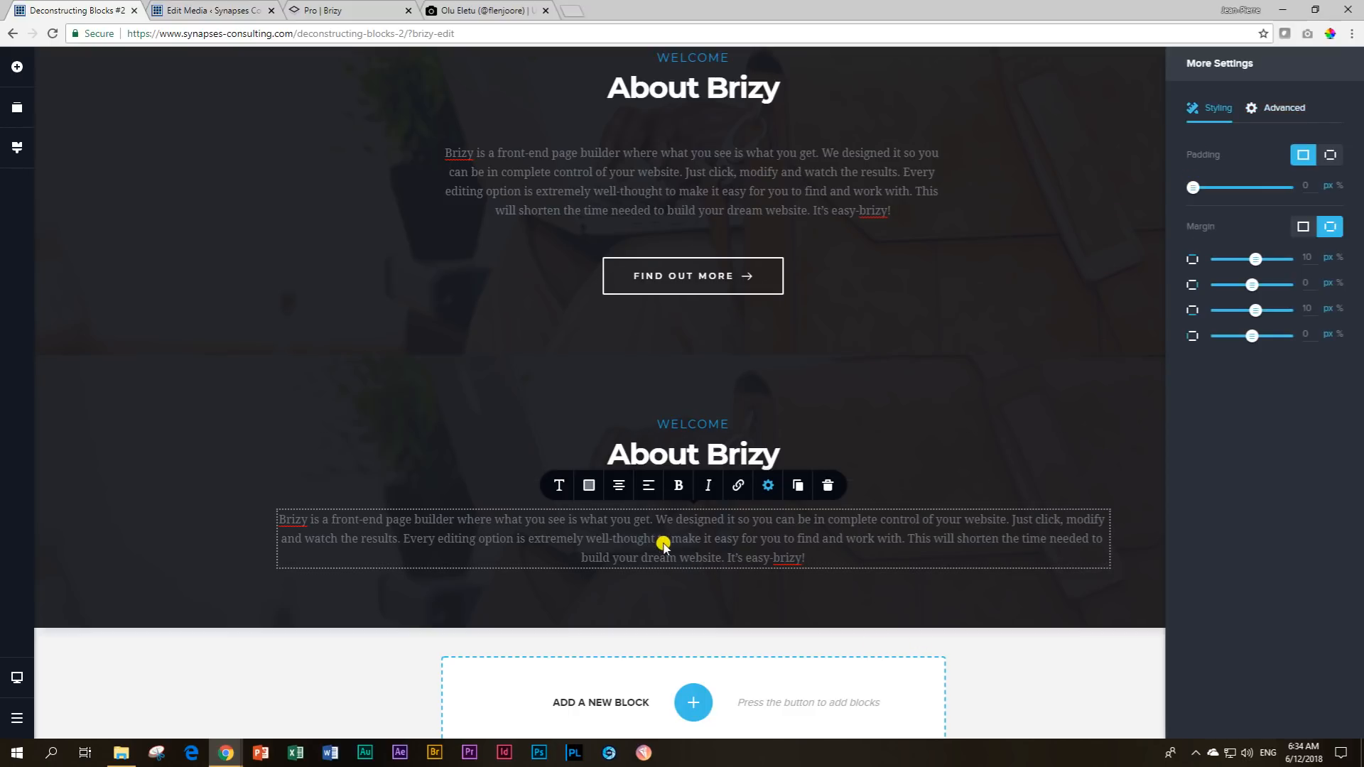
Try a 100 % boxed width on the original About Brizy block, and return it to 60 %.
{"action": "left_click", "coordinate": [662, 545]}
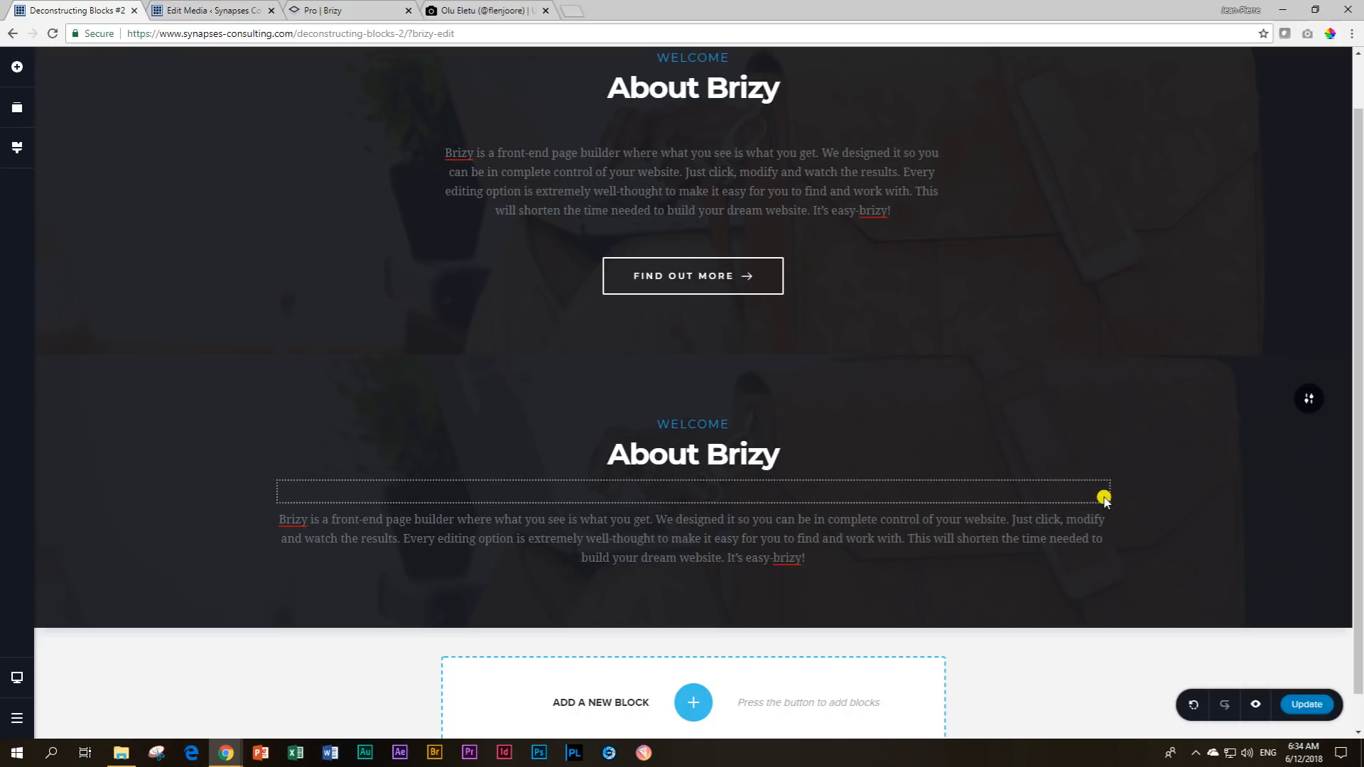
{"action": "scroll", "coordinate": [1200, 476], "scroll_direction": "up", "scroll_amount": 1}
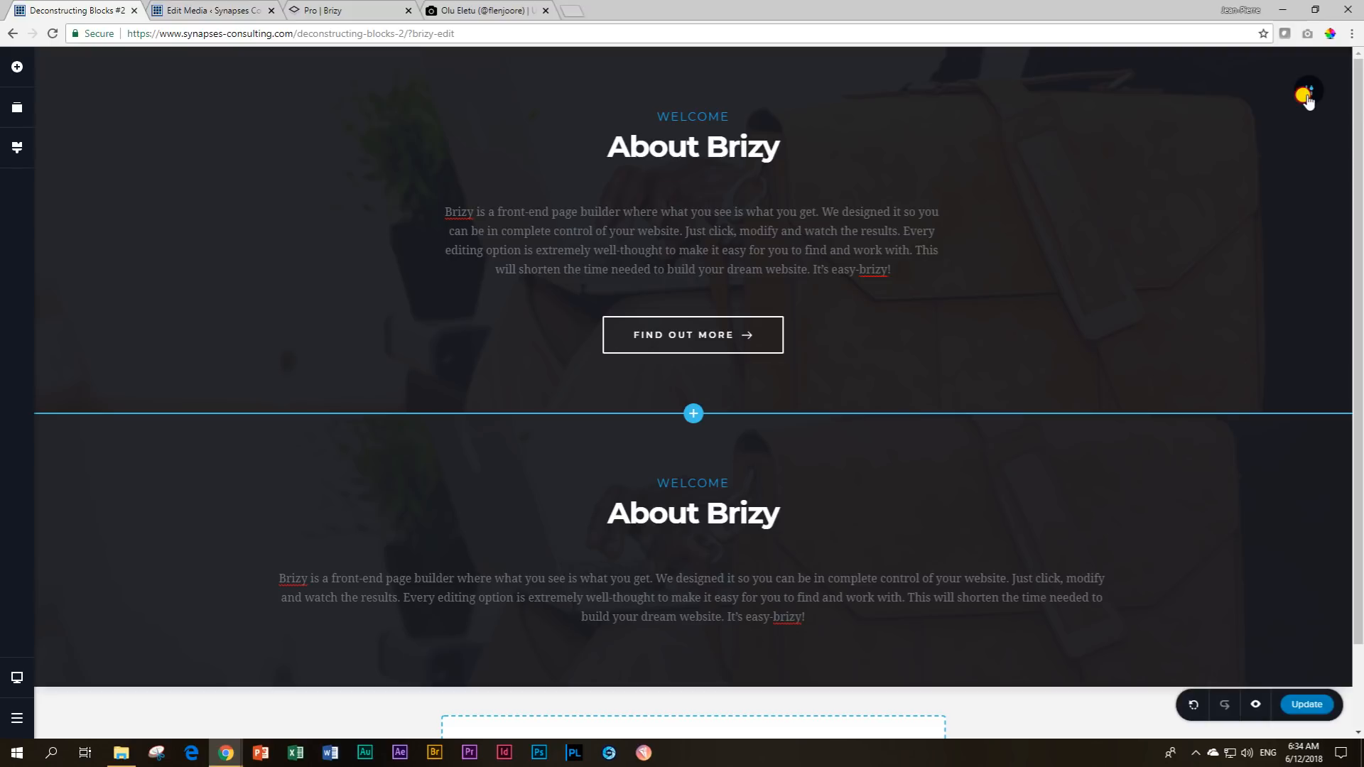
{"action": "left_click", "coordinate": [1305, 96]}
{"action": "left_click", "coordinate": [1245, 92]}
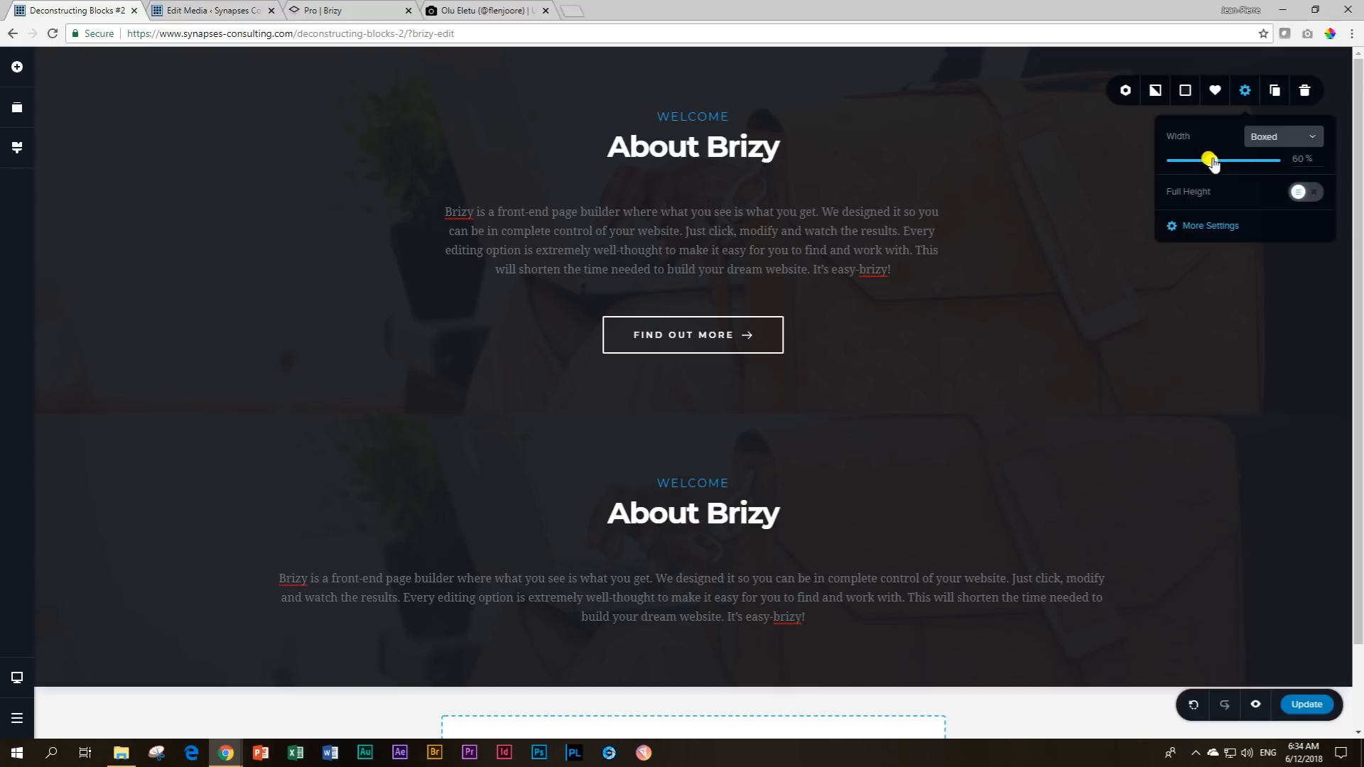
{"action": "left_click_drag", "start_coordinate": [1211, 160], "coordinate": [1282, 166]}
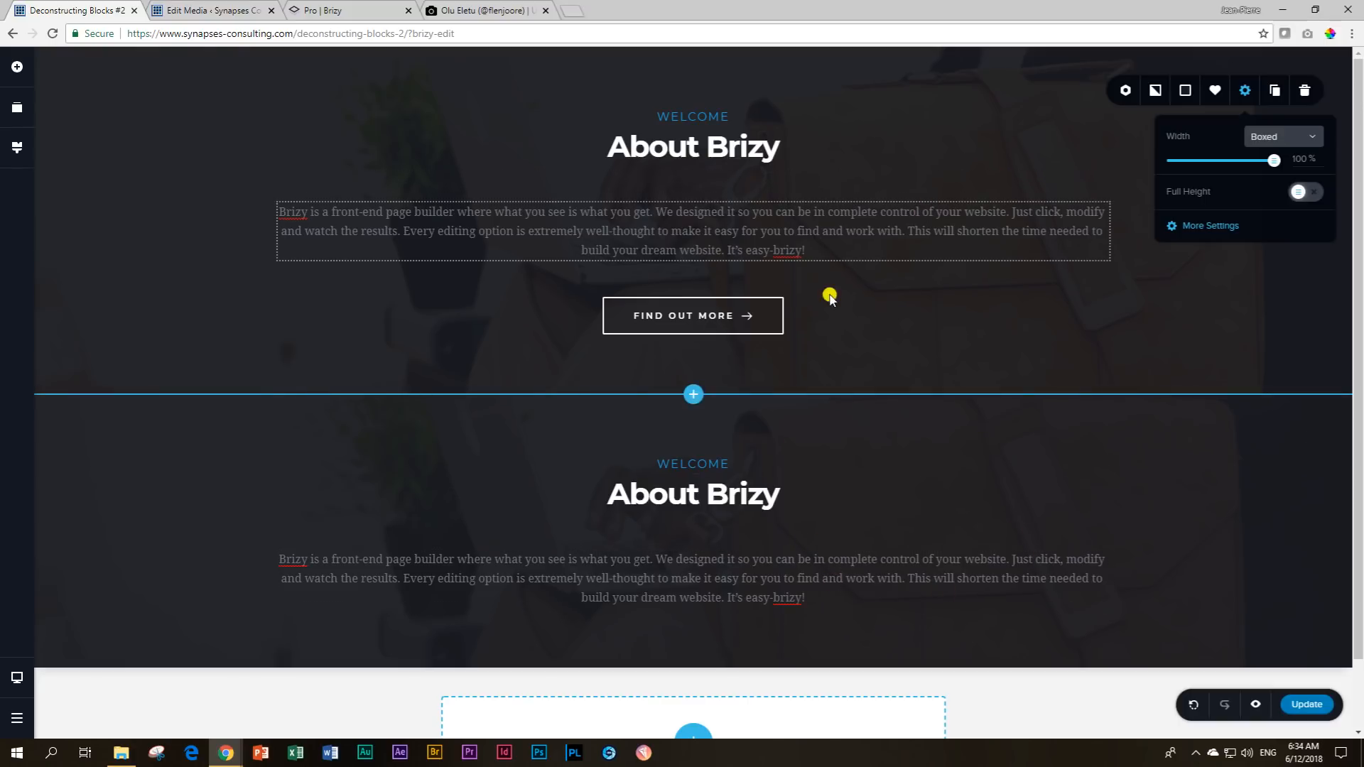
{"action": "left_click_drag", "start_coordinate": [1296, 159], "coordinate": [1312, 168]}
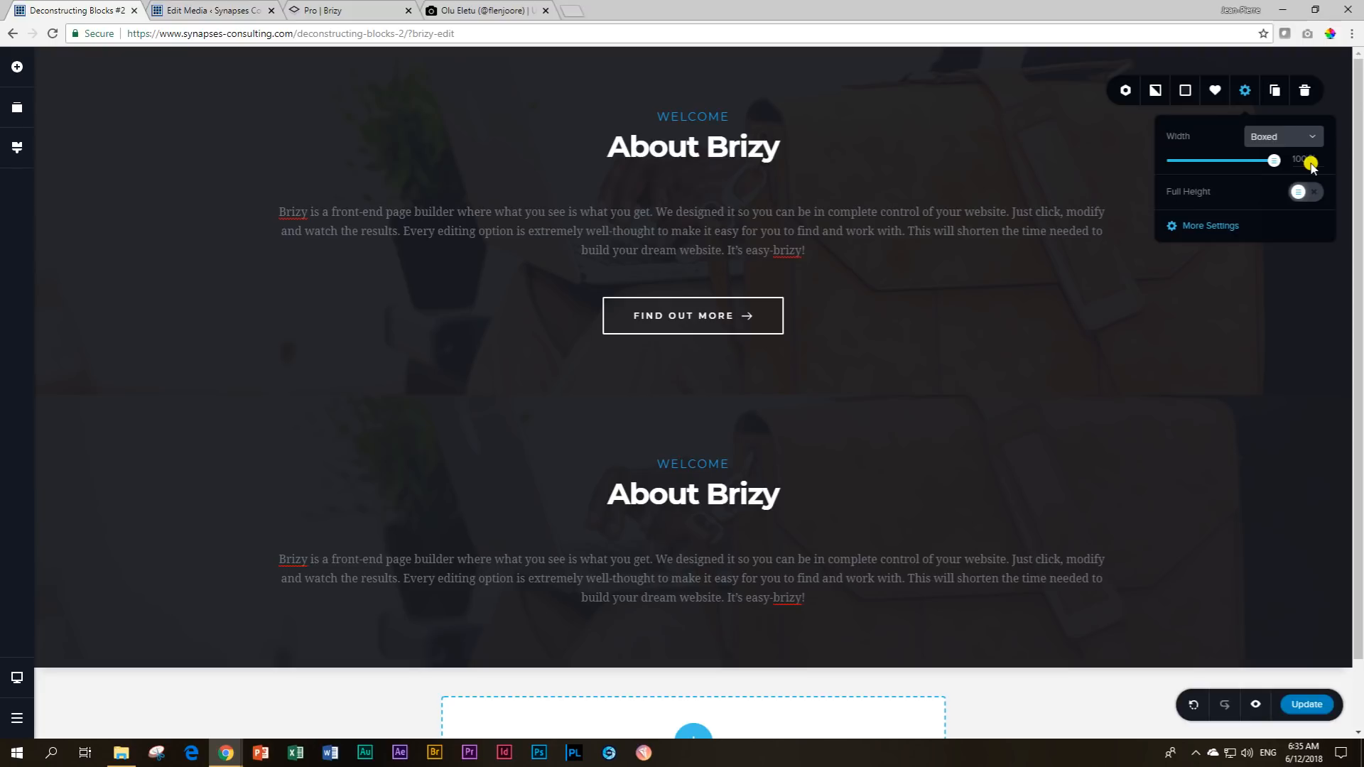
{"action": "left_click_drag", "start_coordinate": [1276, 165], "coordinate": [1218, 172]}
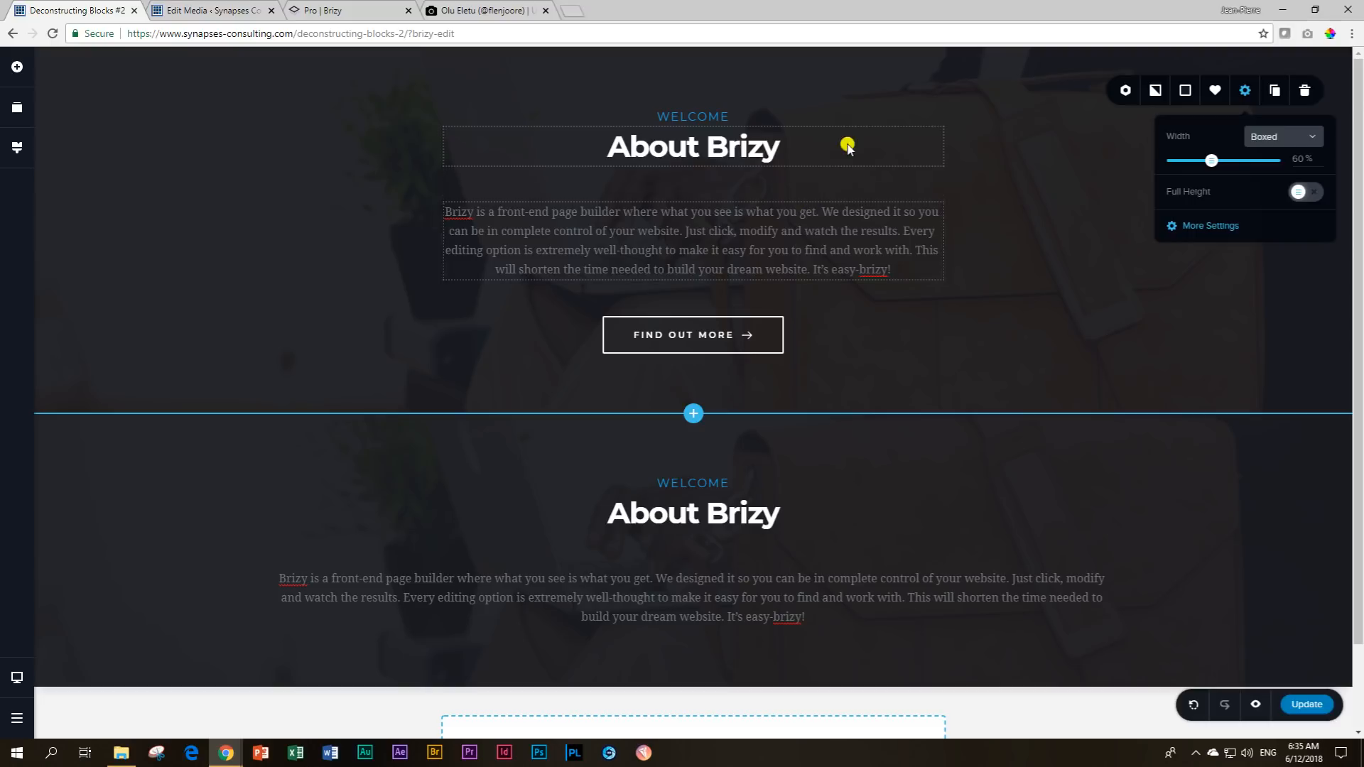
{"action": "left_click", "coordinate": [1089, 149]}
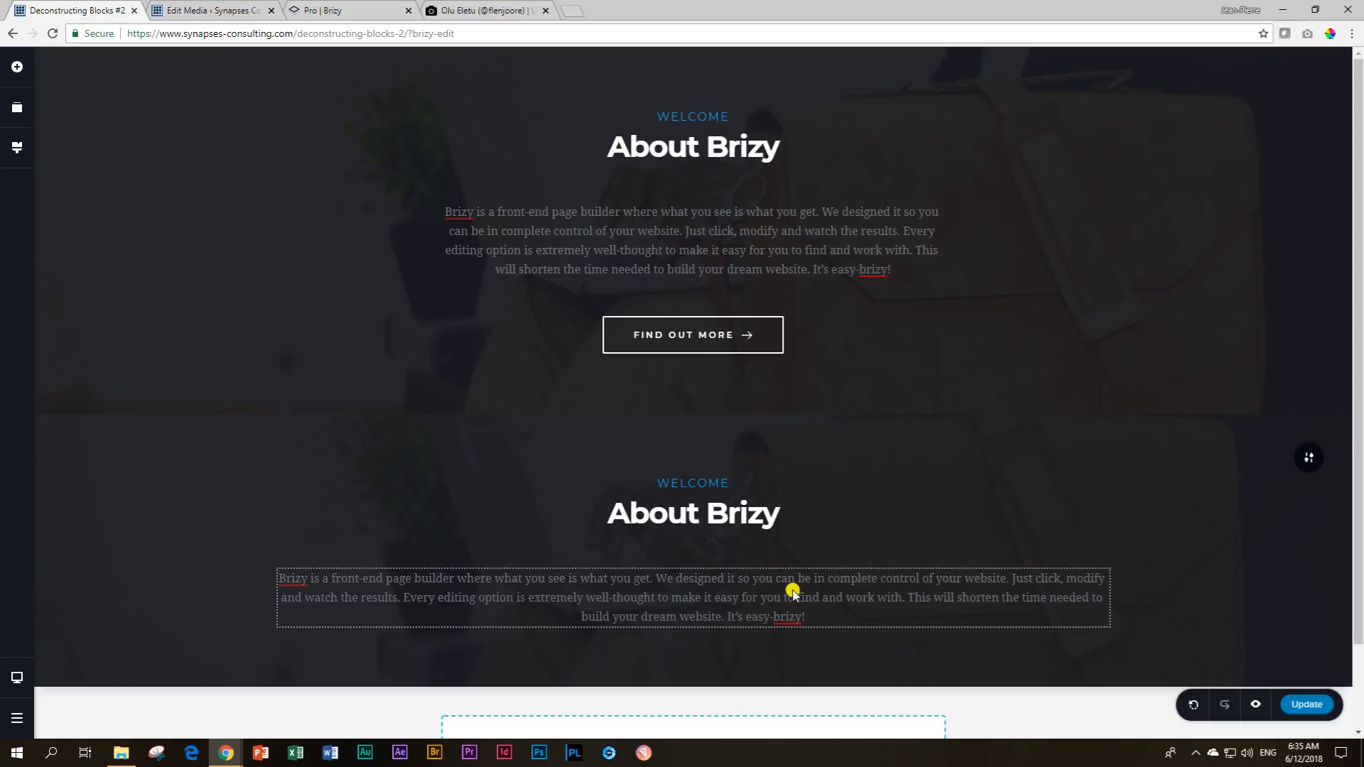
Set the rebuilt block's boxed width to 60 %.
{"action": "mouse_move", "coordinate": [1307, 461]}
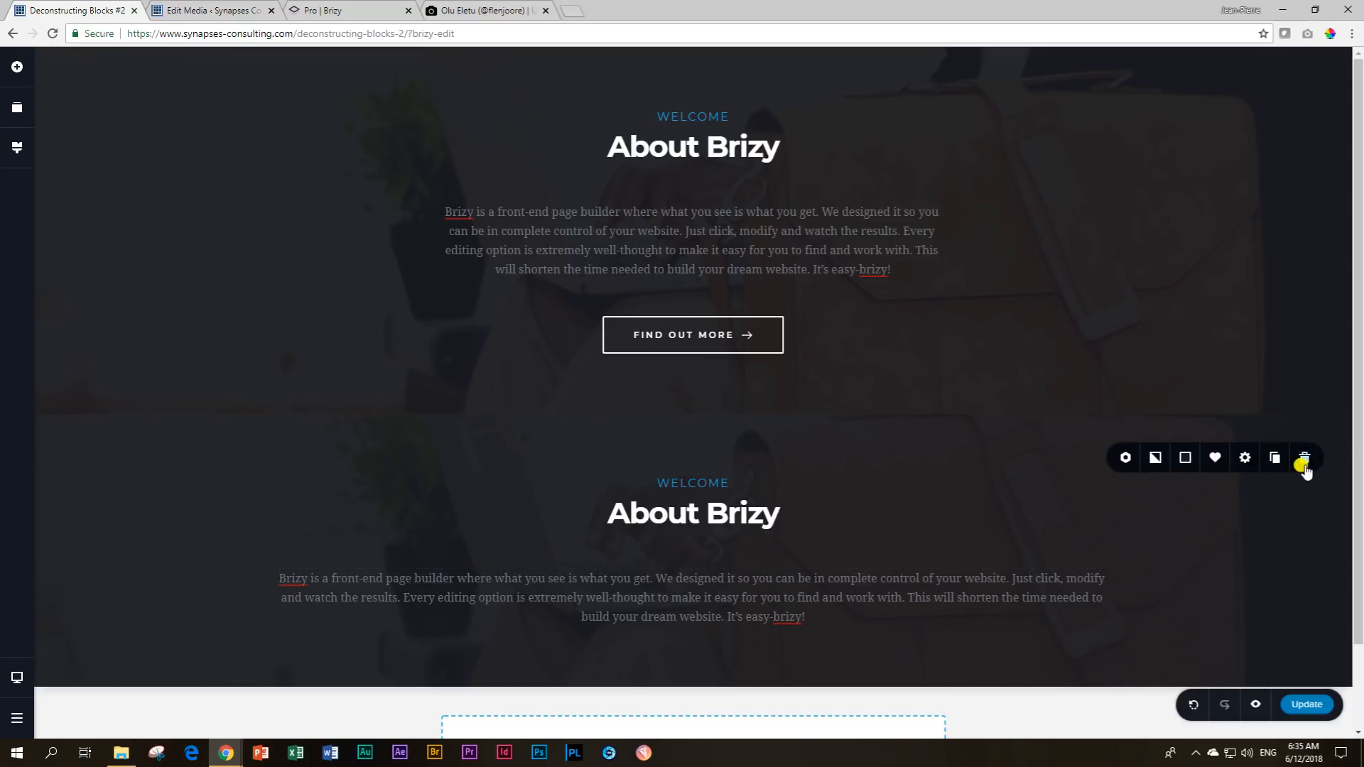
{"action": "left_click", "coordinate": [1244, 460]}
{"action": "left_click_drag", "start_coordinate": [1268, 348], "coordinate": [1217, 367]}
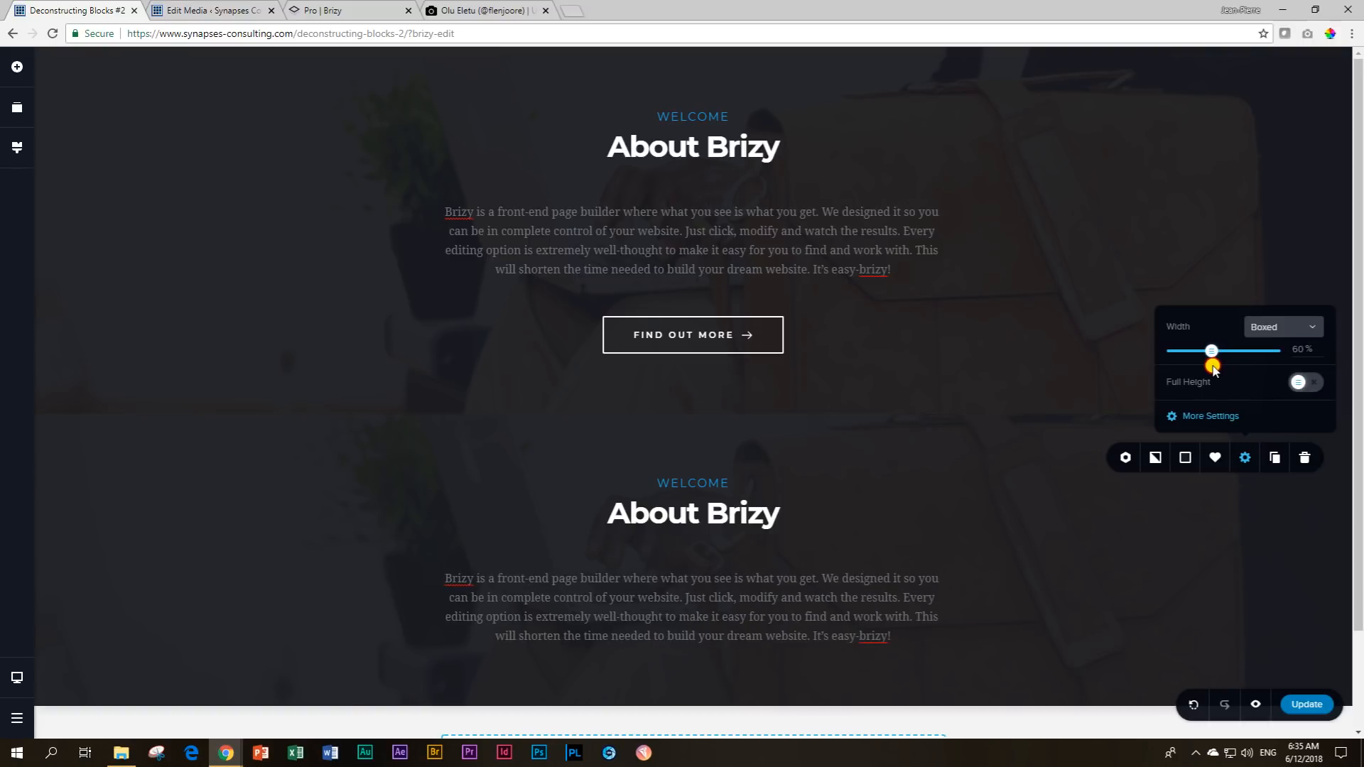
{"action": "left_click", "coordinate": [806, 578]}
{"action": "left_click", "coordinate": [1134, 581]}
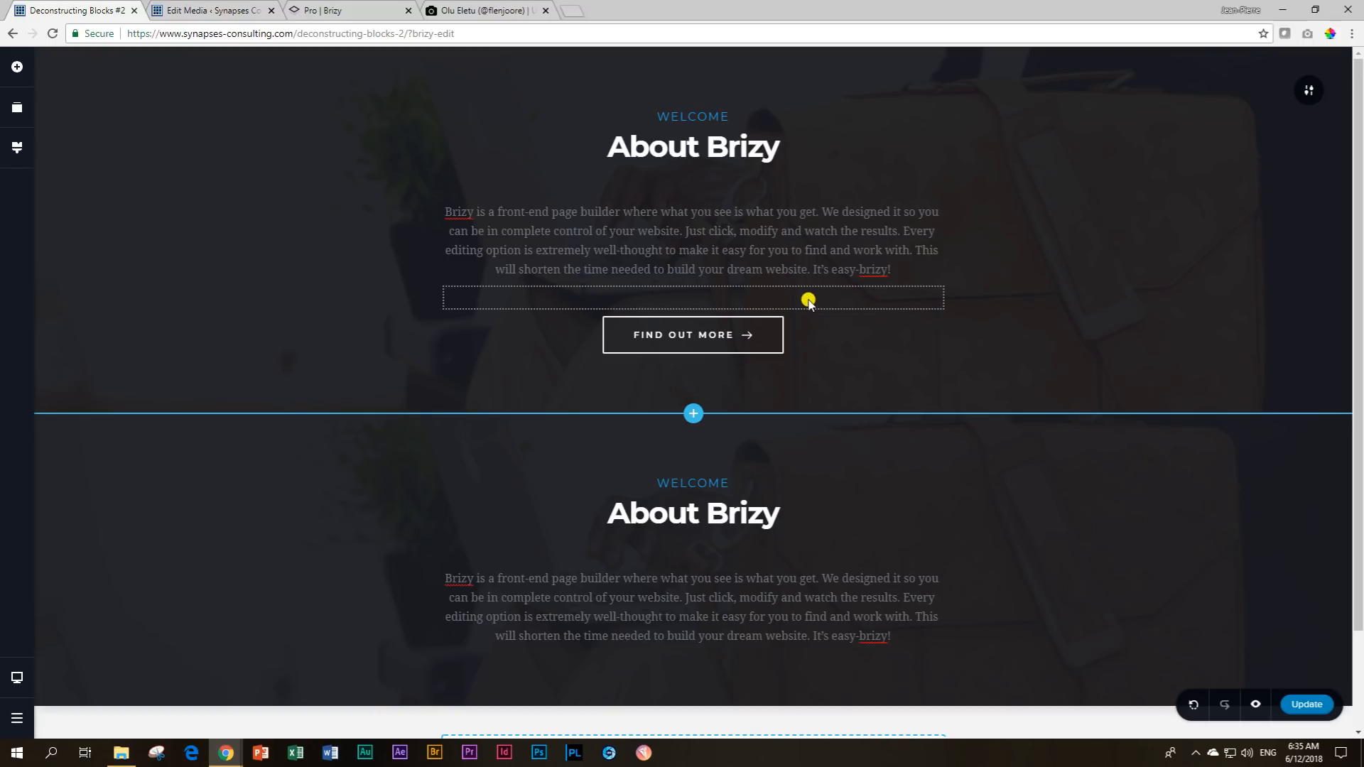
Check the height of the spacer above the original button, and duplicate the rebuilt block's spacer, placing one below the paragraph.
{"action": "left_click", "coordinate": [761, 304]}
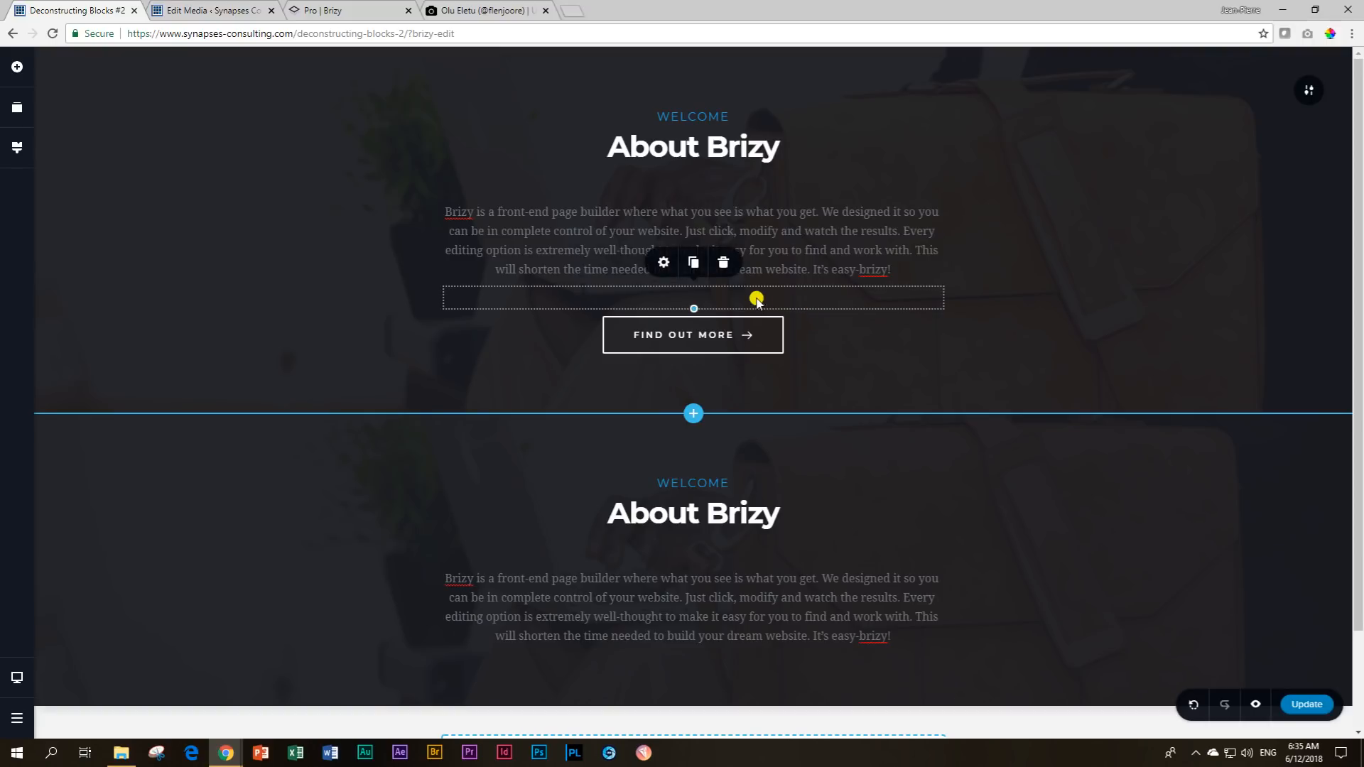
{"action": "left_click", "coordinate": [663, 264]}
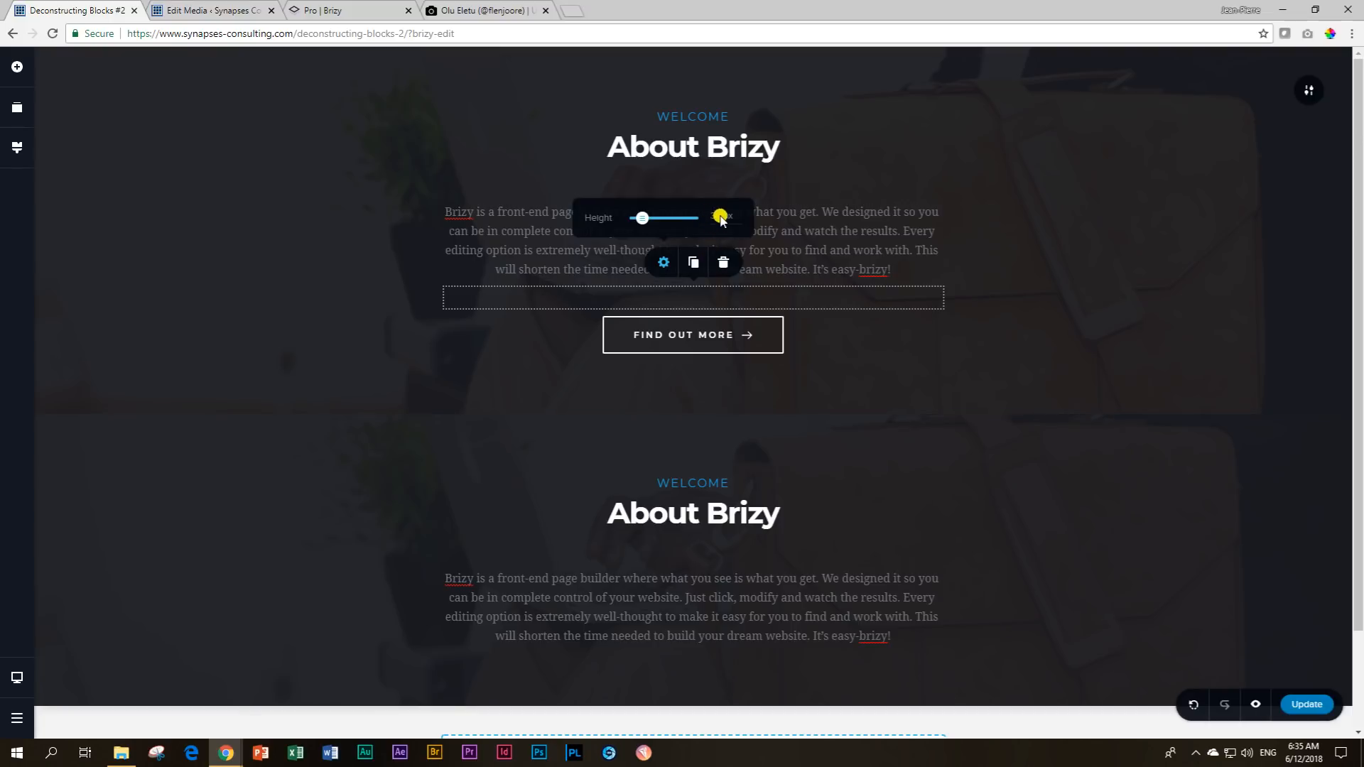
{"action": "left_click", "coordinate": [741, 301]}
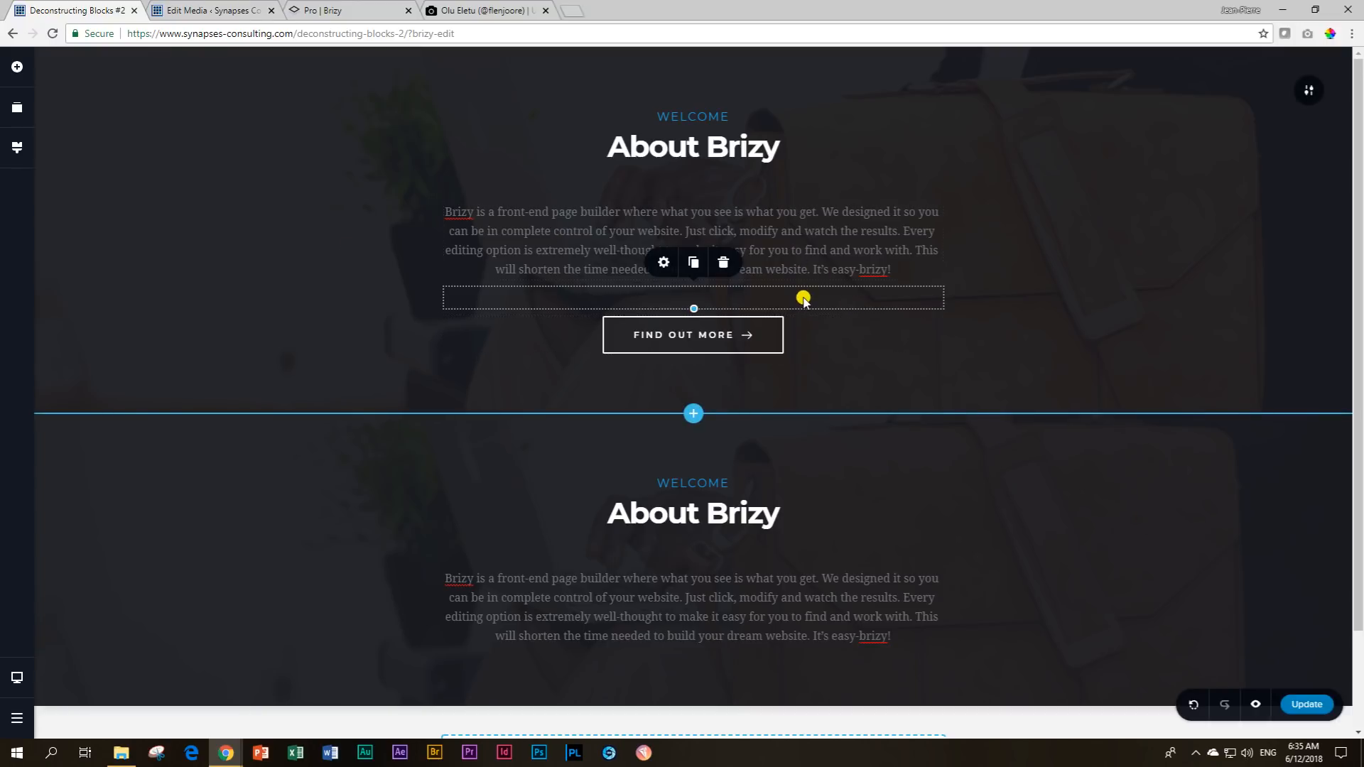
{"action": "scroll", "coordinate": [1095, 401], "scroll_direction": "down", "scroll_amount": 2}
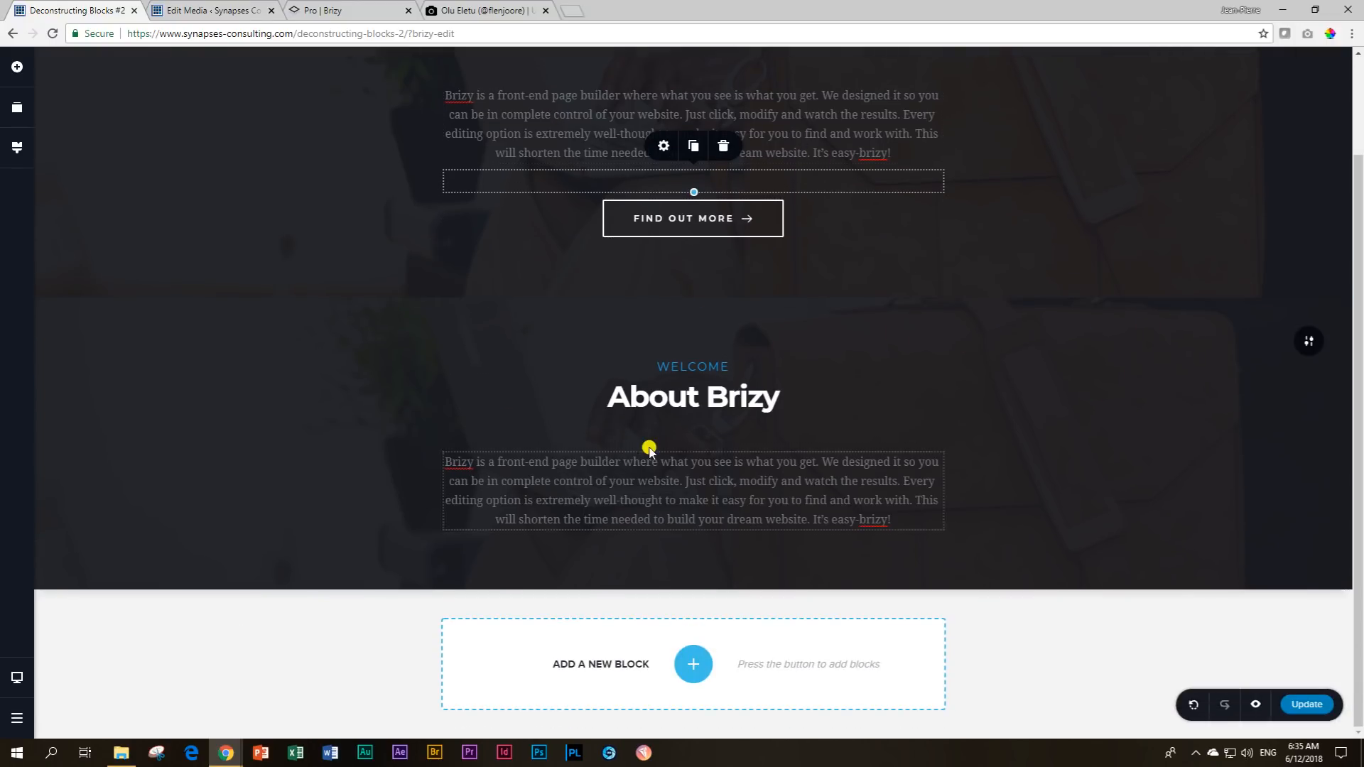
{"action": "left_click", "coordinate": [696, 439]}
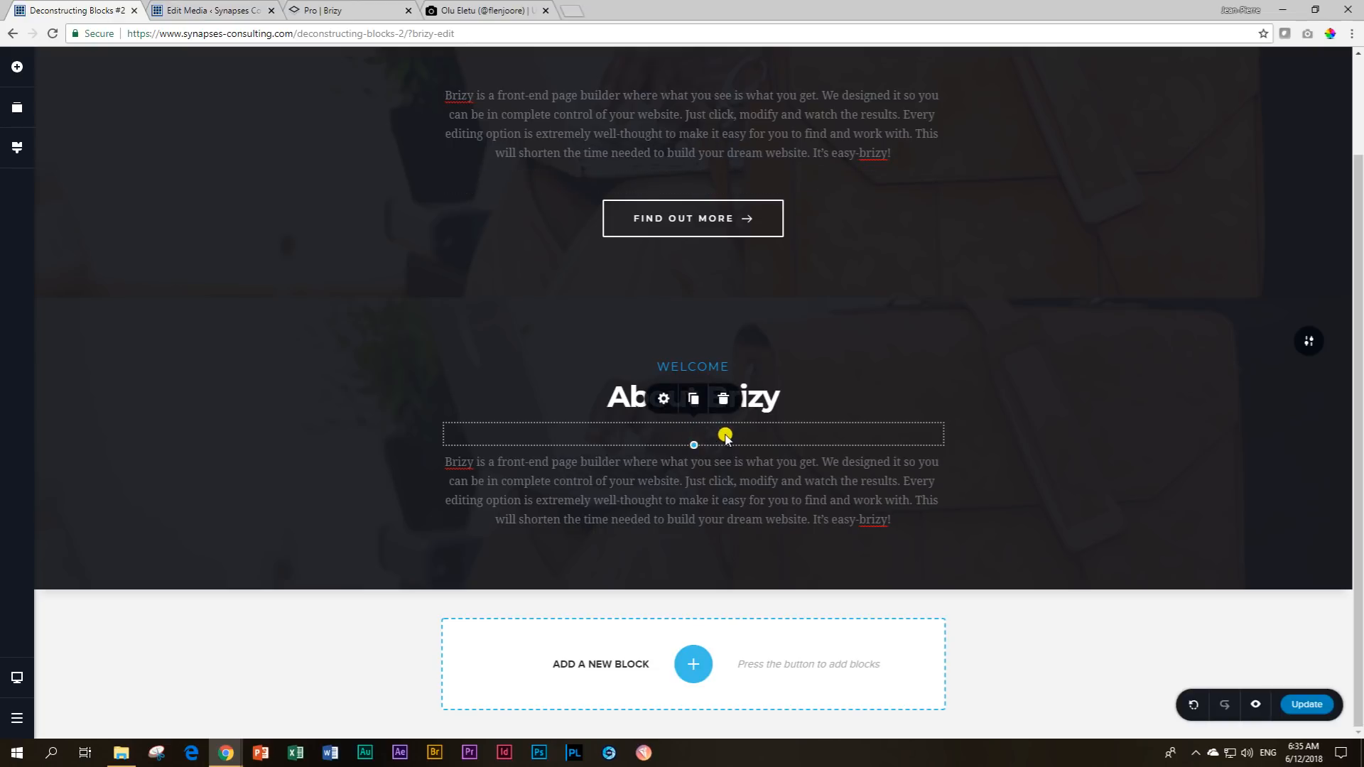
{"action": "left_click", "coordinate": [692, 402]}
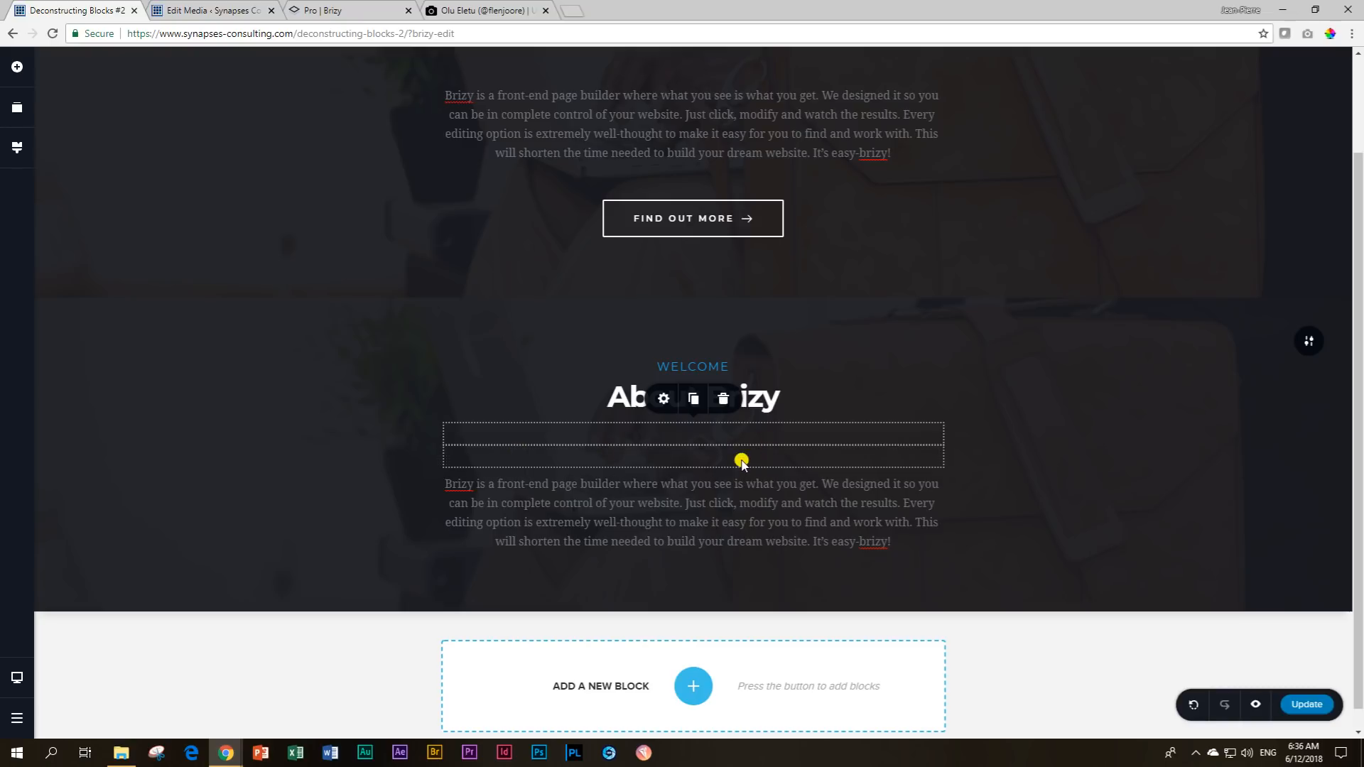
{"action": "left_click", "coordinate": [686, 458]}
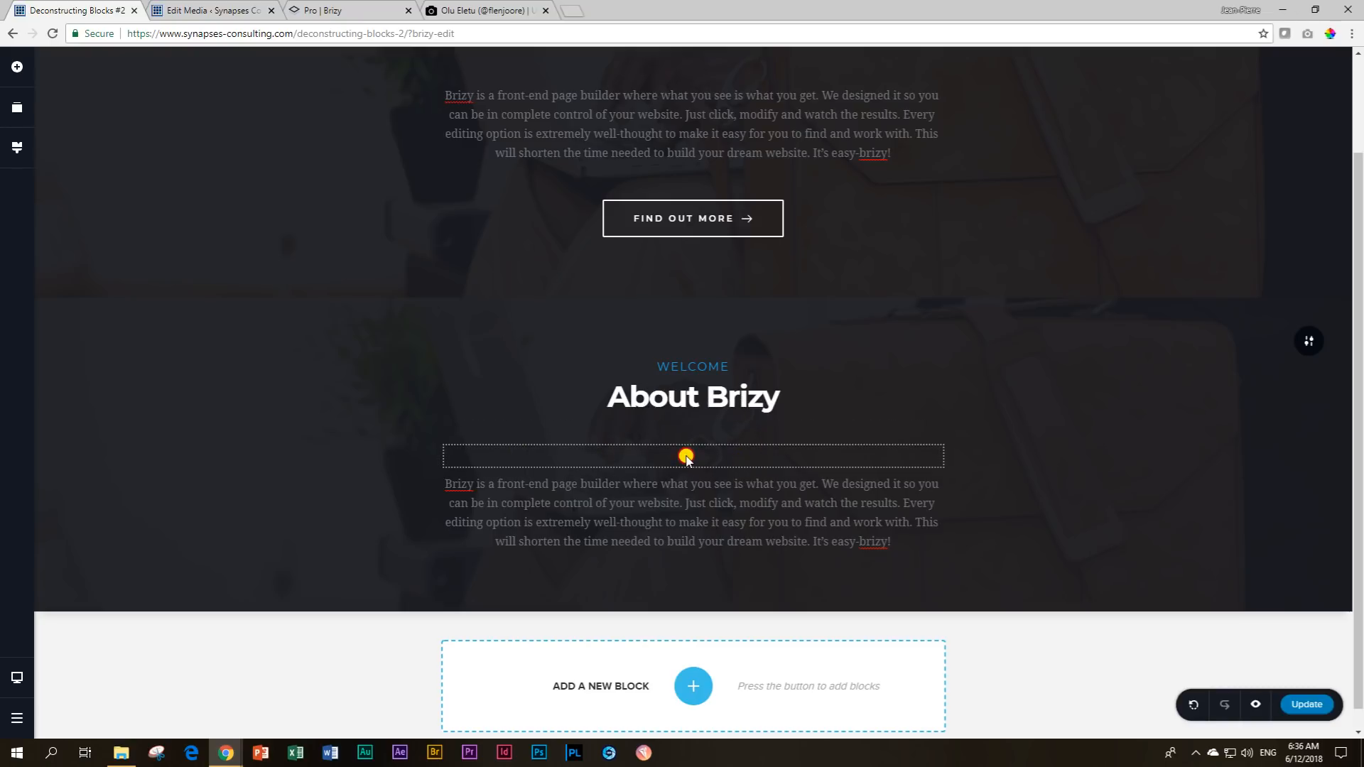
{"action": "left_click_drag", "start_coordinate": [686, 462], "coordinate": [686, 556]}
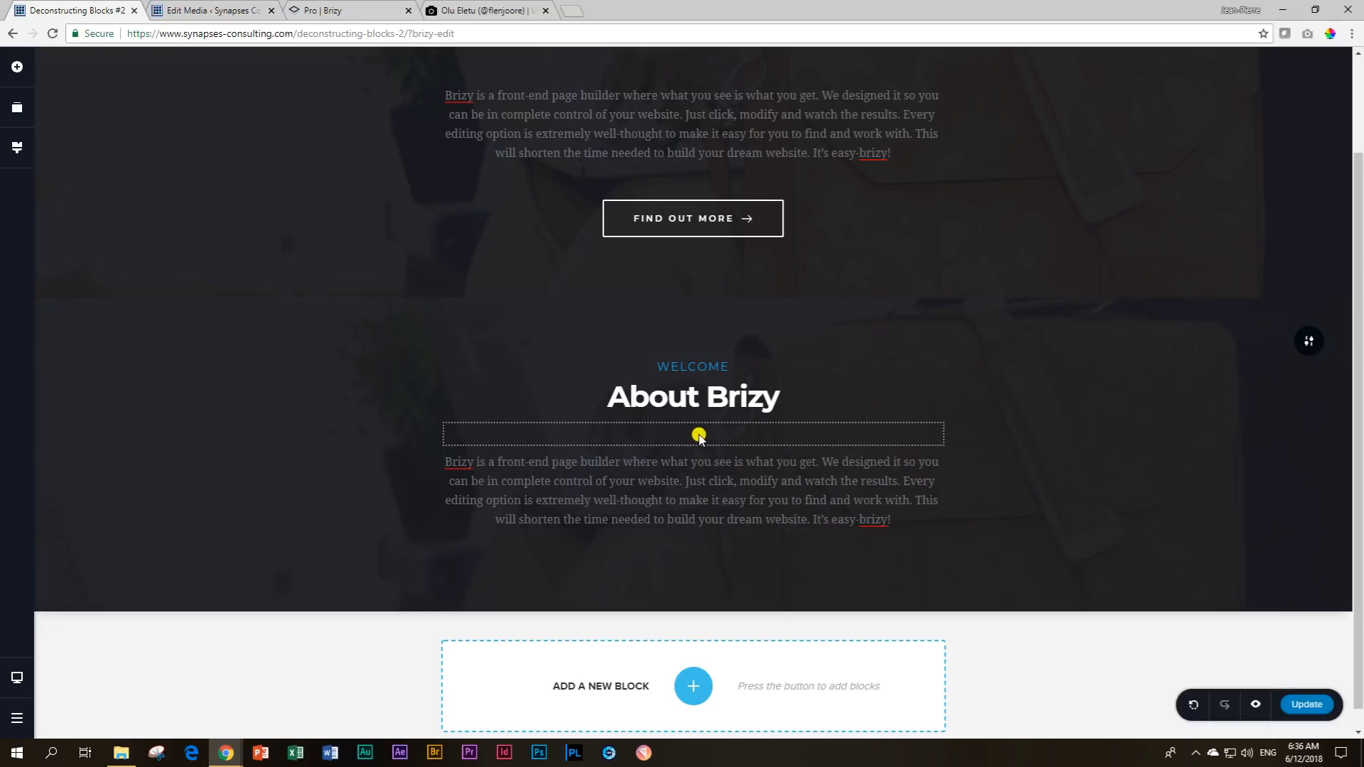
{"action": "left_click_drag", "start_coordinate": [704, 436], "coordinate": [699, 526]}
{"action": "left_click_drag", "start_coordinate": [666, 448], "coordinate": [673, 531]}
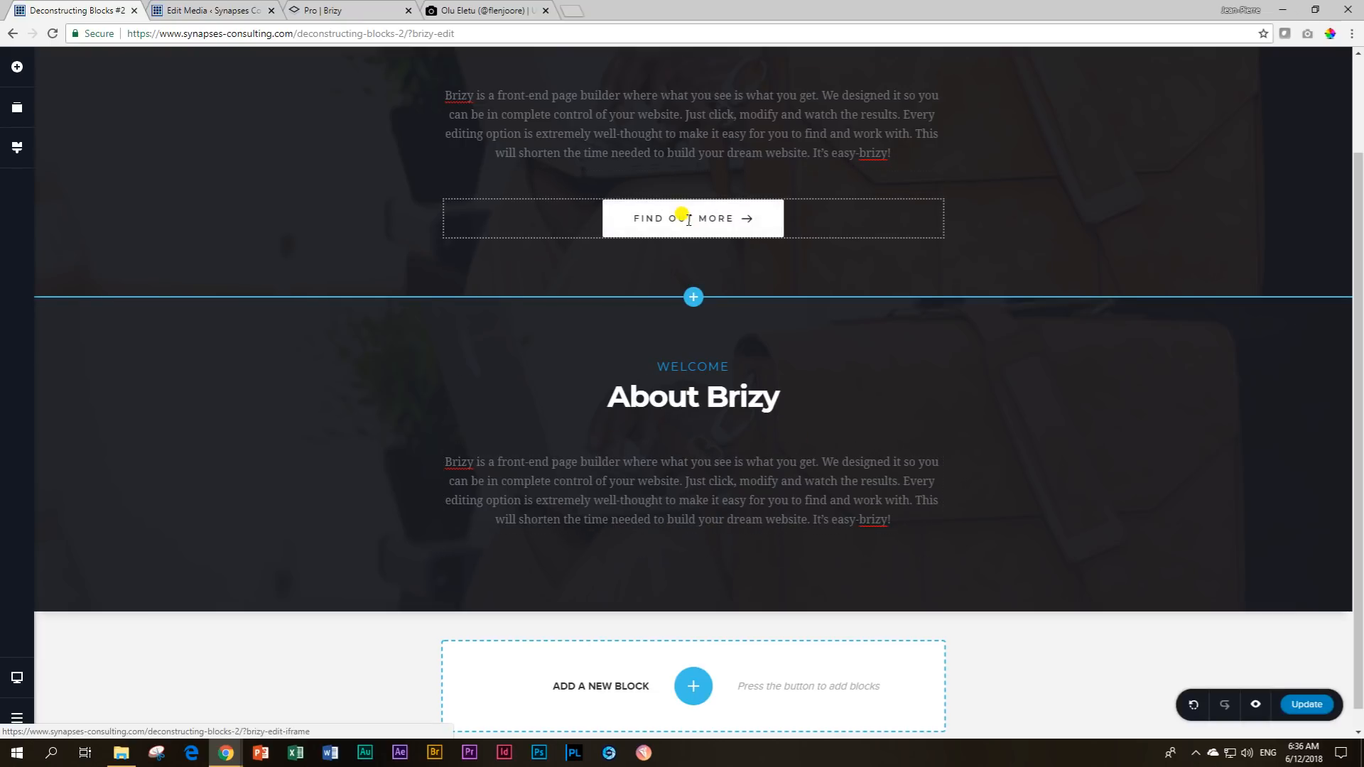
Add a button below the rebuilt block's lower spacer and label it FIND OUT MORE.
{"action": "scroll", "coordinate": [680, 522], "scroll_direction": "down", "scroll_amount": 1}
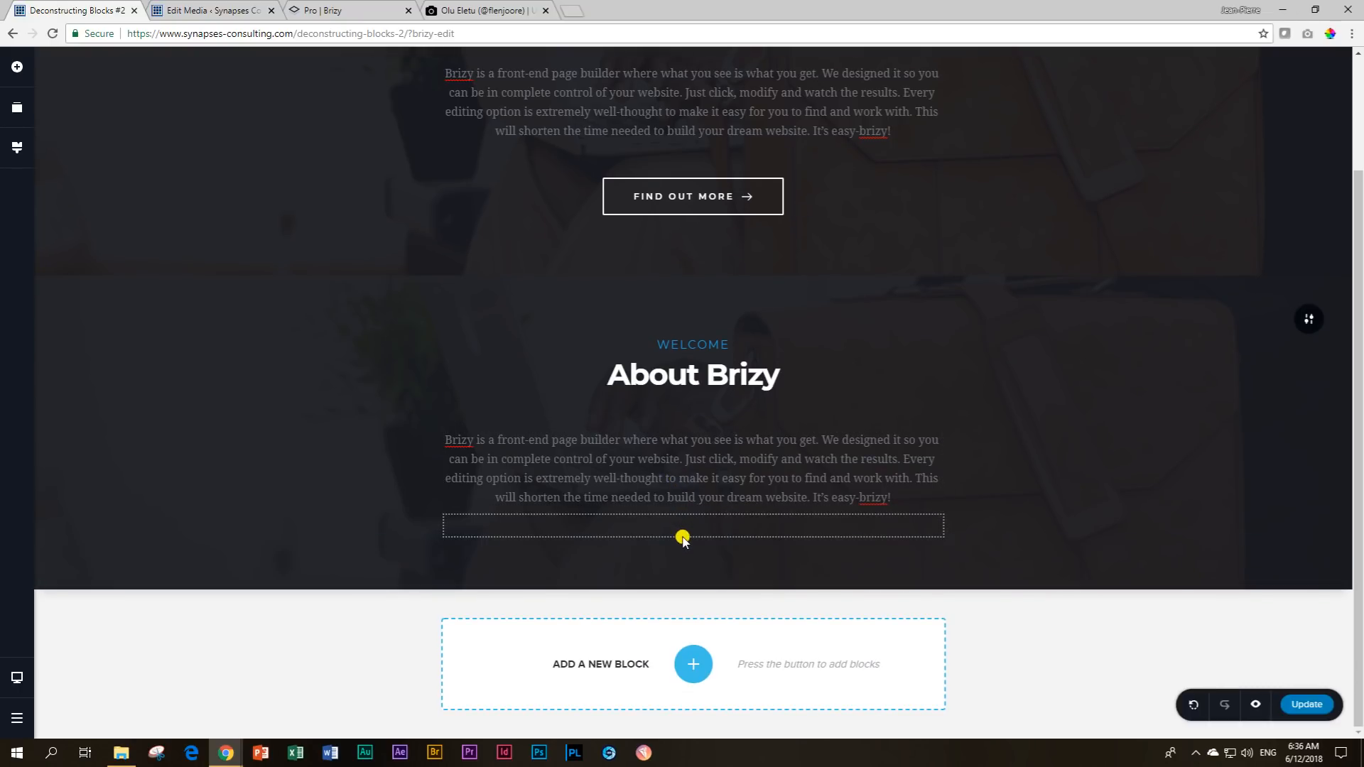
{"action": "left_click", "coordinate": [17, 67]}
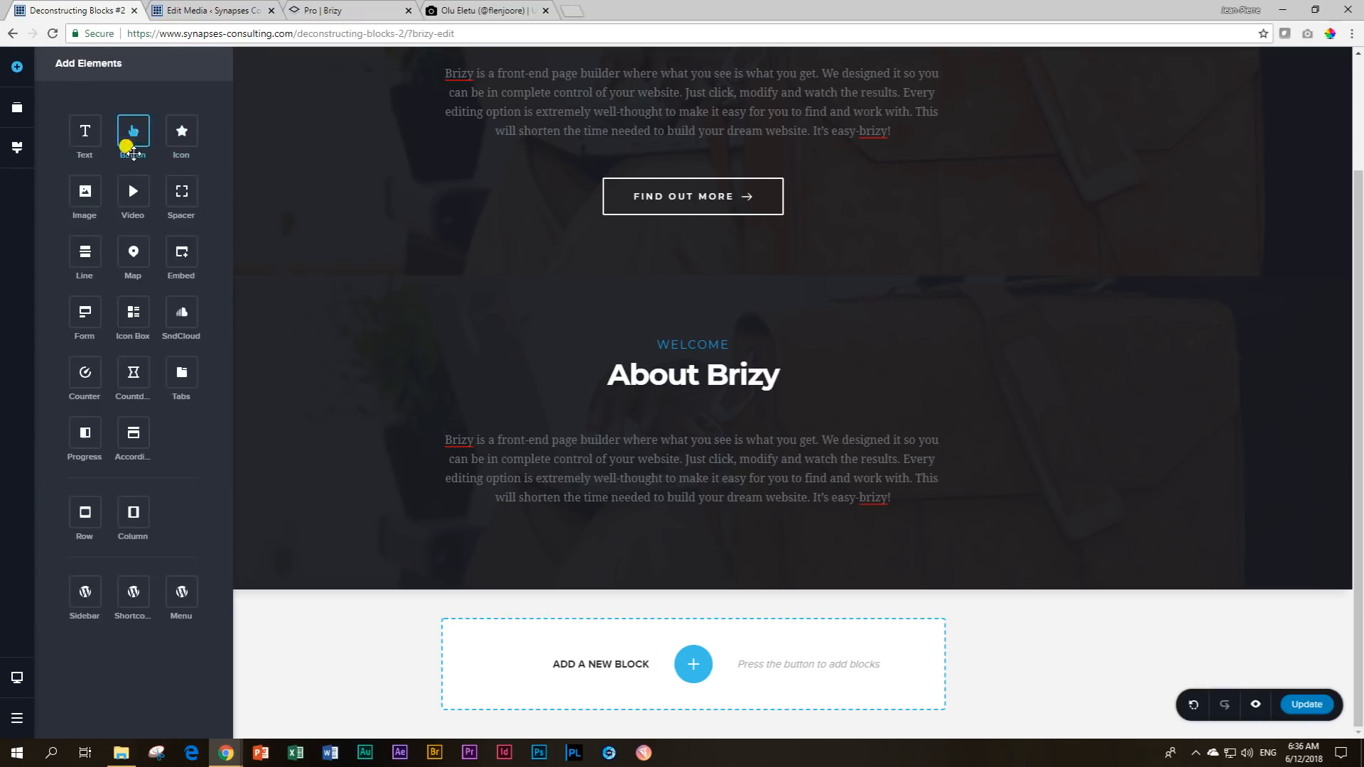
{"action": "left_click_drag", "start_coordinate": [132, 131], "coordinate": [654, 534]}
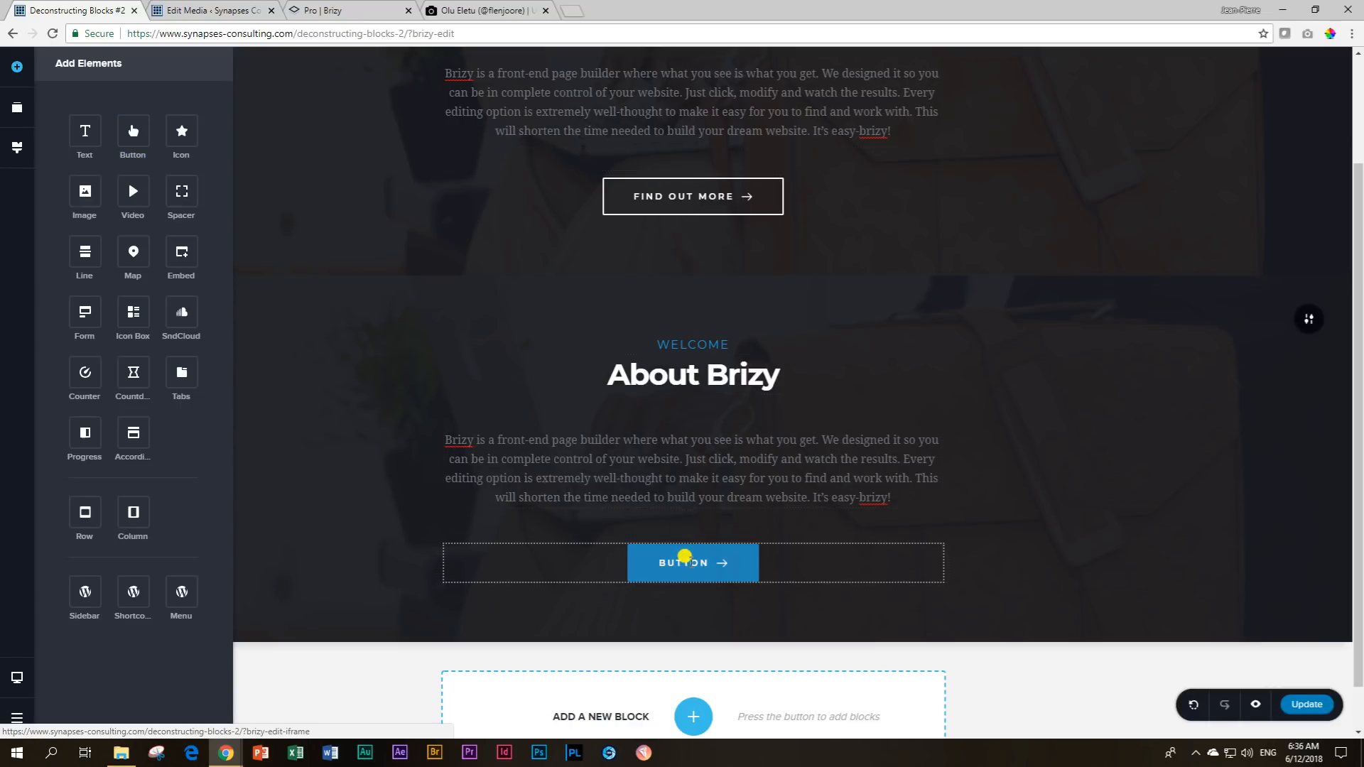
{"action": "left_click", "coordinate": [683, 556]}
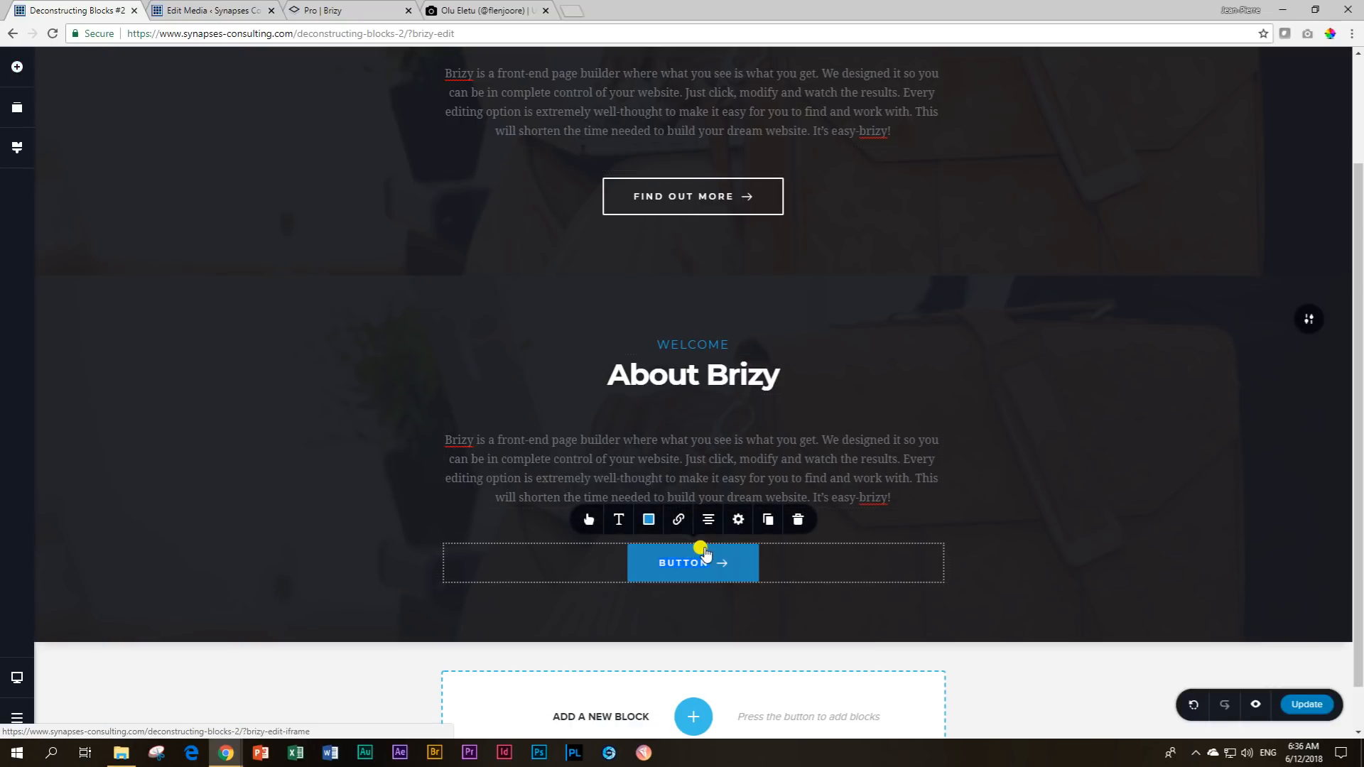
{"action": "type", "text": "FIND OUT MORE"}
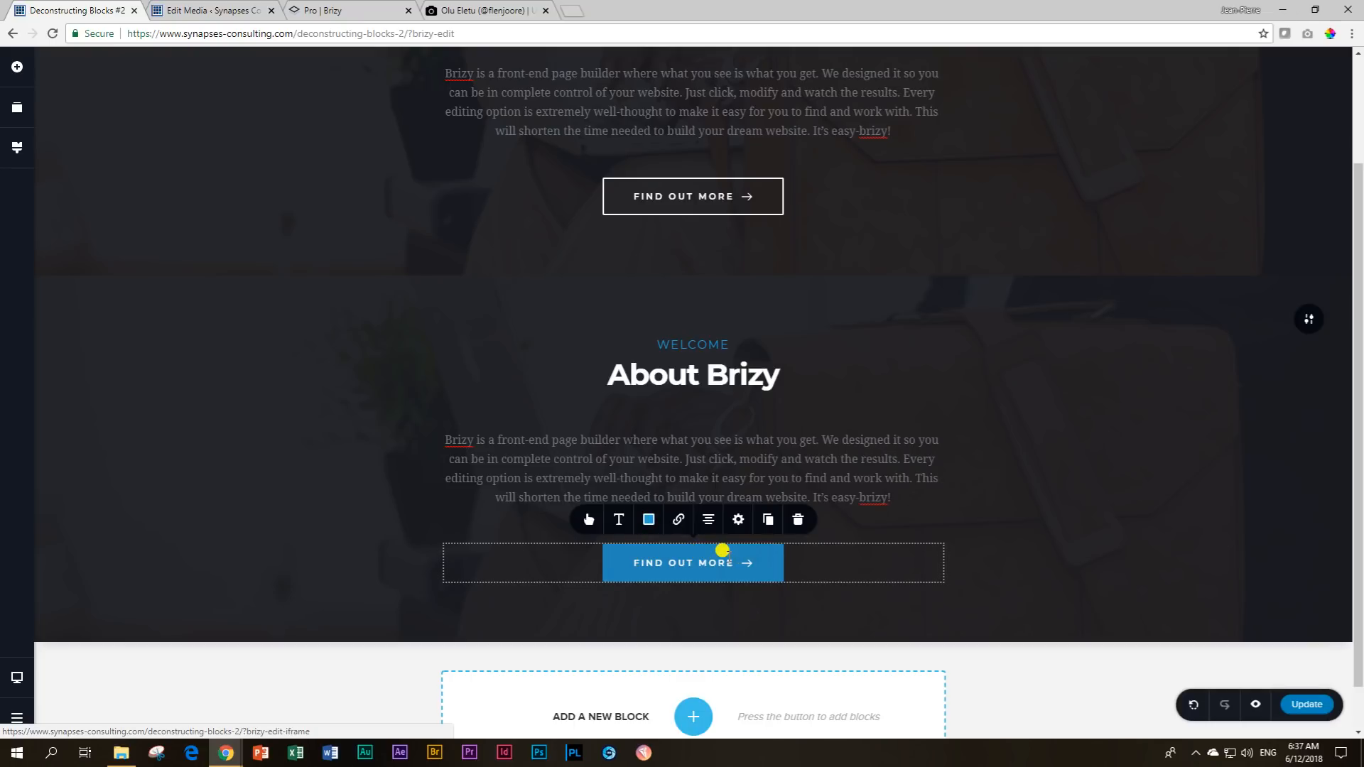
Compare the typography settings of the original and new FIND OUT MORE buttons.
{"action": "left_click", "coordinate": [694, 195]}
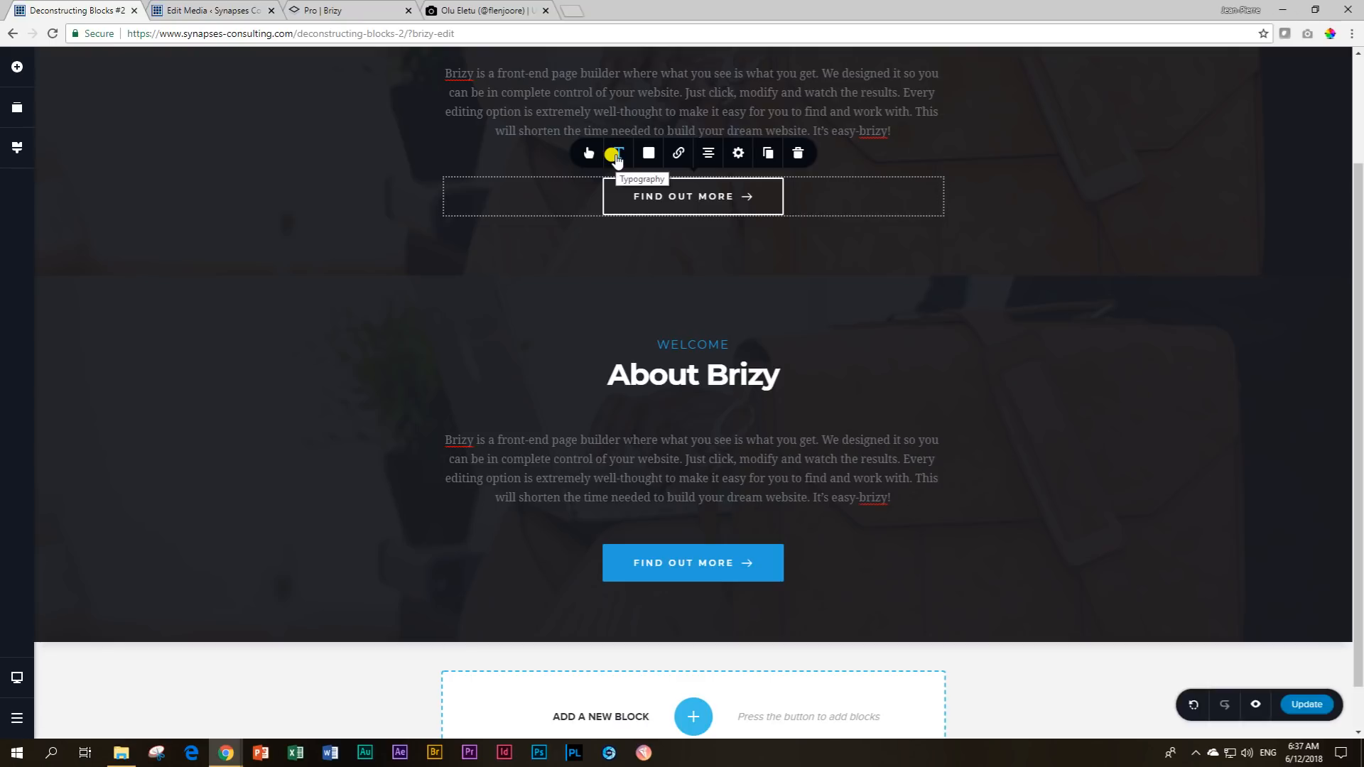
{"action": "left_click", "coordinate": [617, 154]}
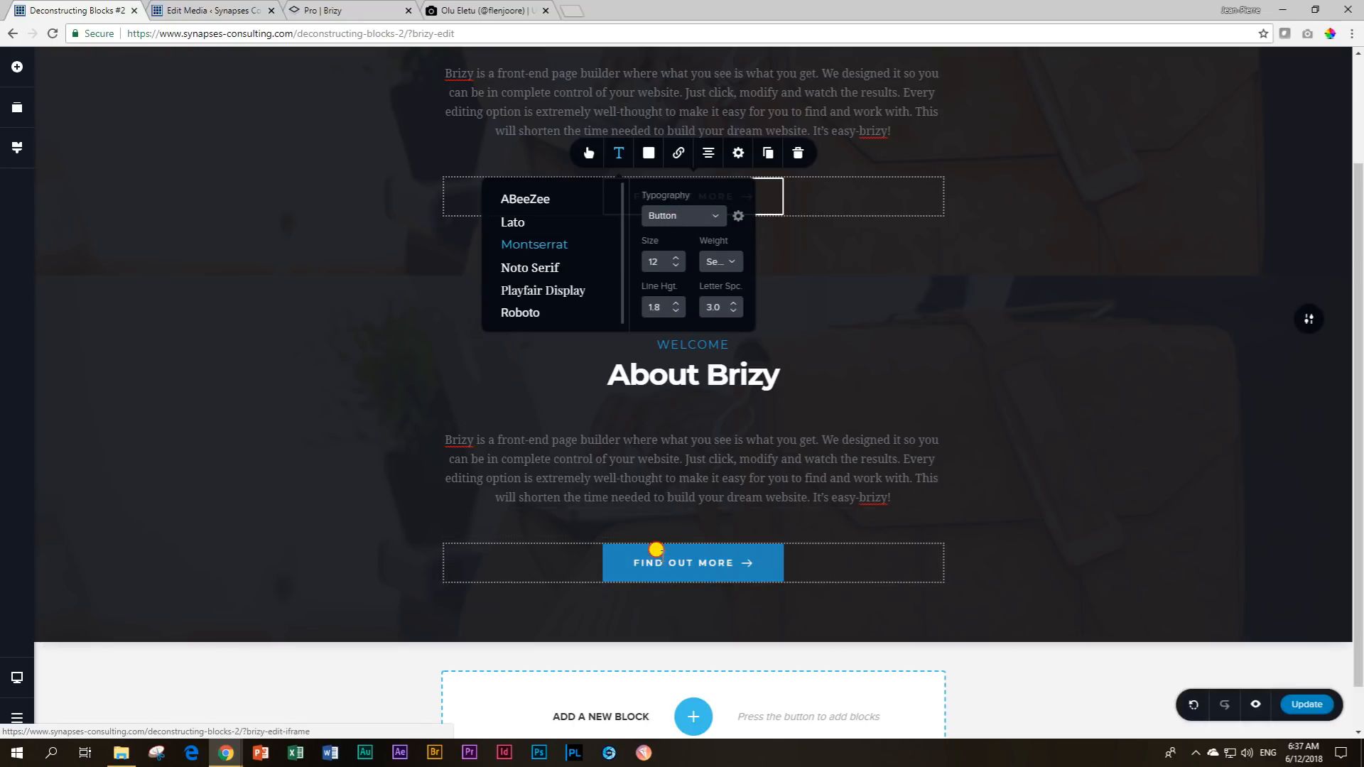
{"action": "left_click", "coordinate": [659, 558]}
{"action": "left_click", "coordinate": [620, 519]}
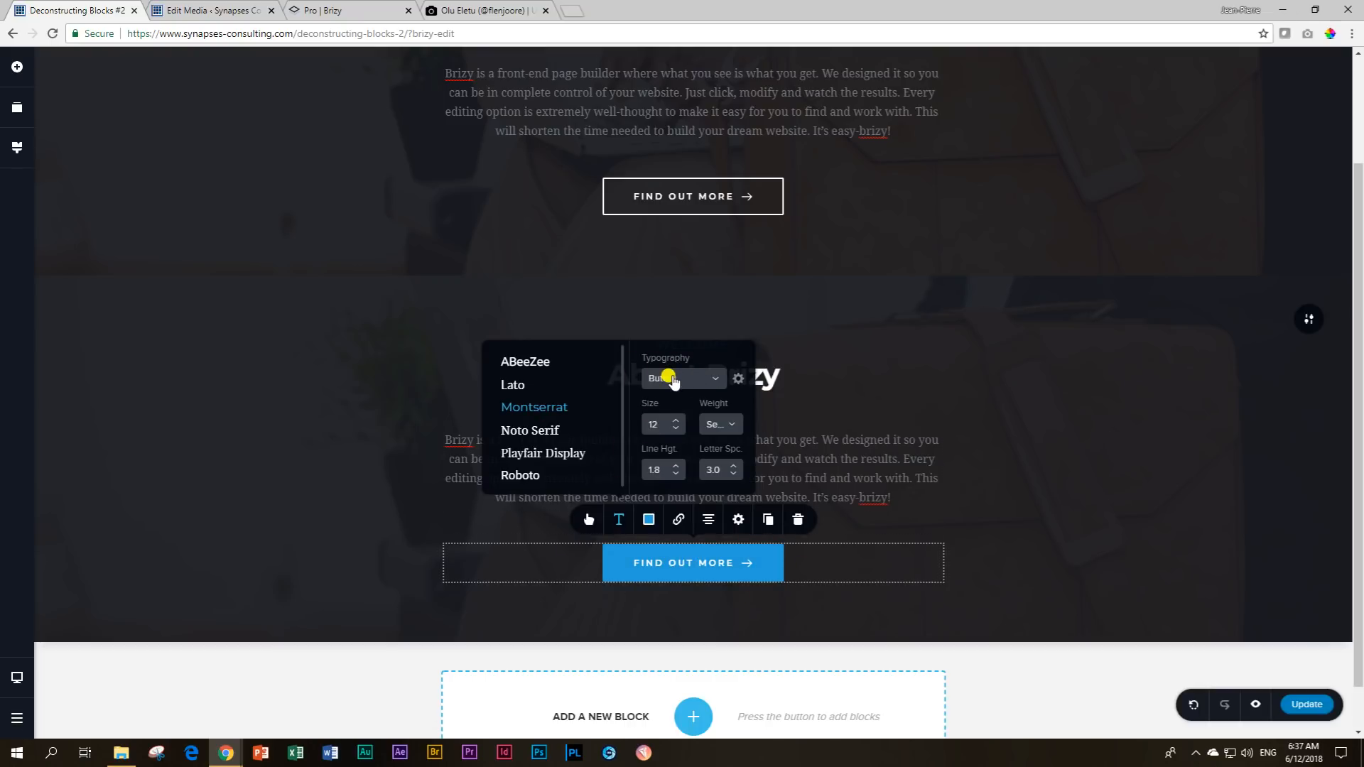
{"action": "left_click", "coordinate": [700, 562]}
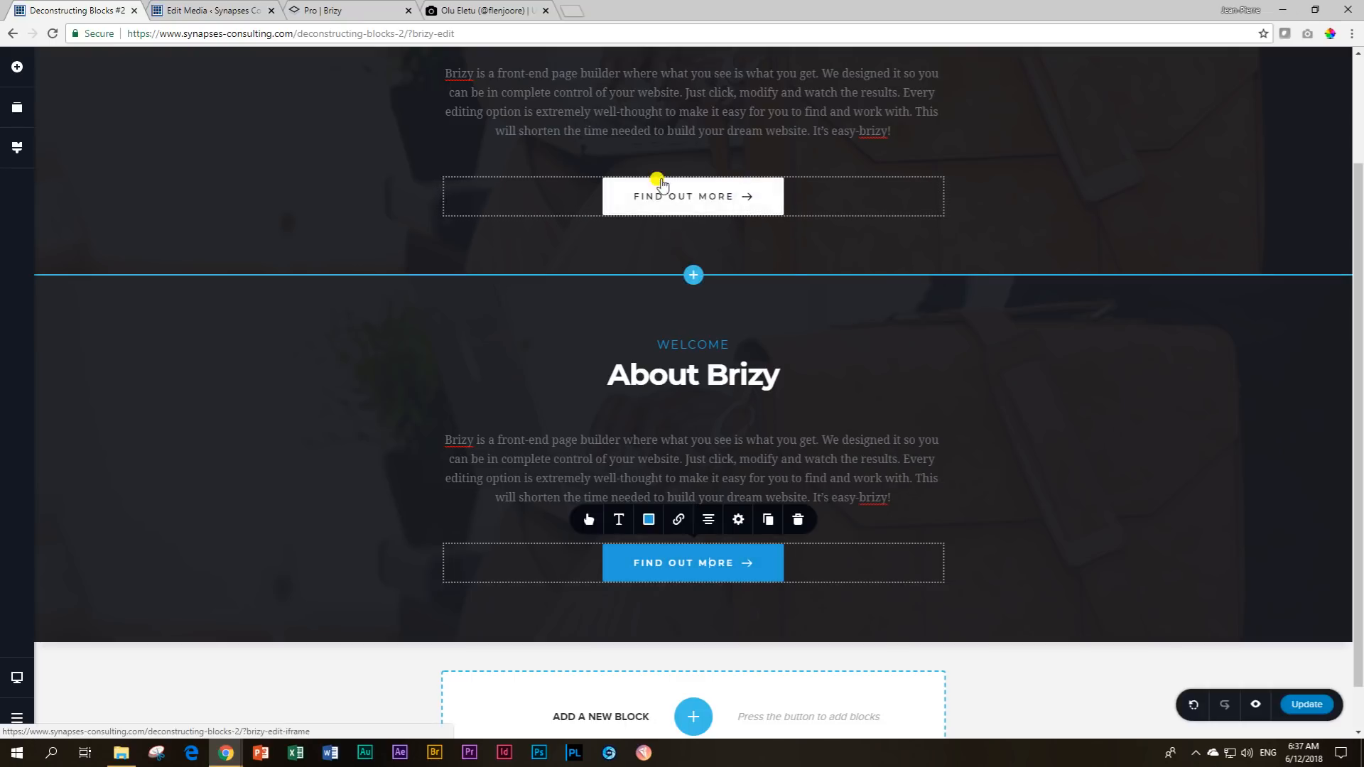
Switch the new button to the outline fill and set its border color to white, #FFFFFF.
{"action": "left_click", "coordinate": [587, 522]}
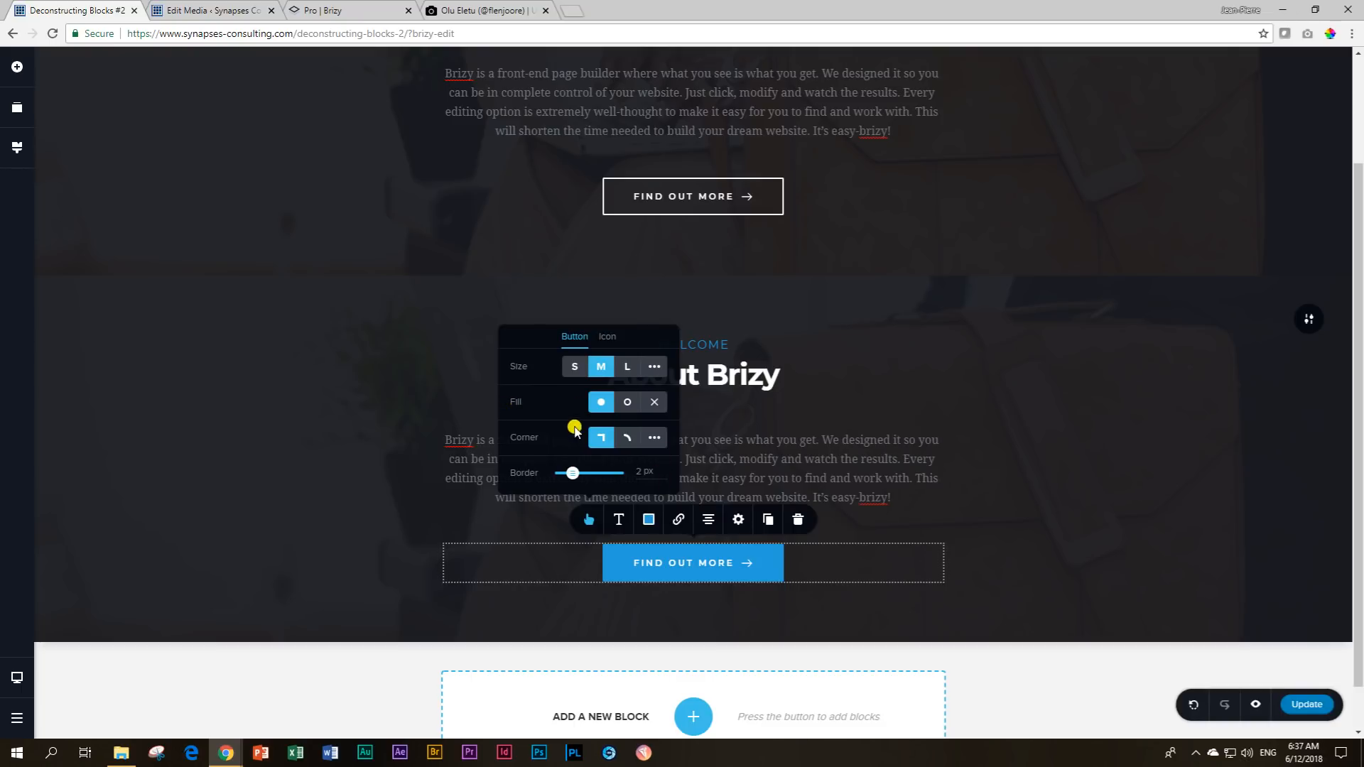
{"action": "left_click", "coordinate": [625, 403]}
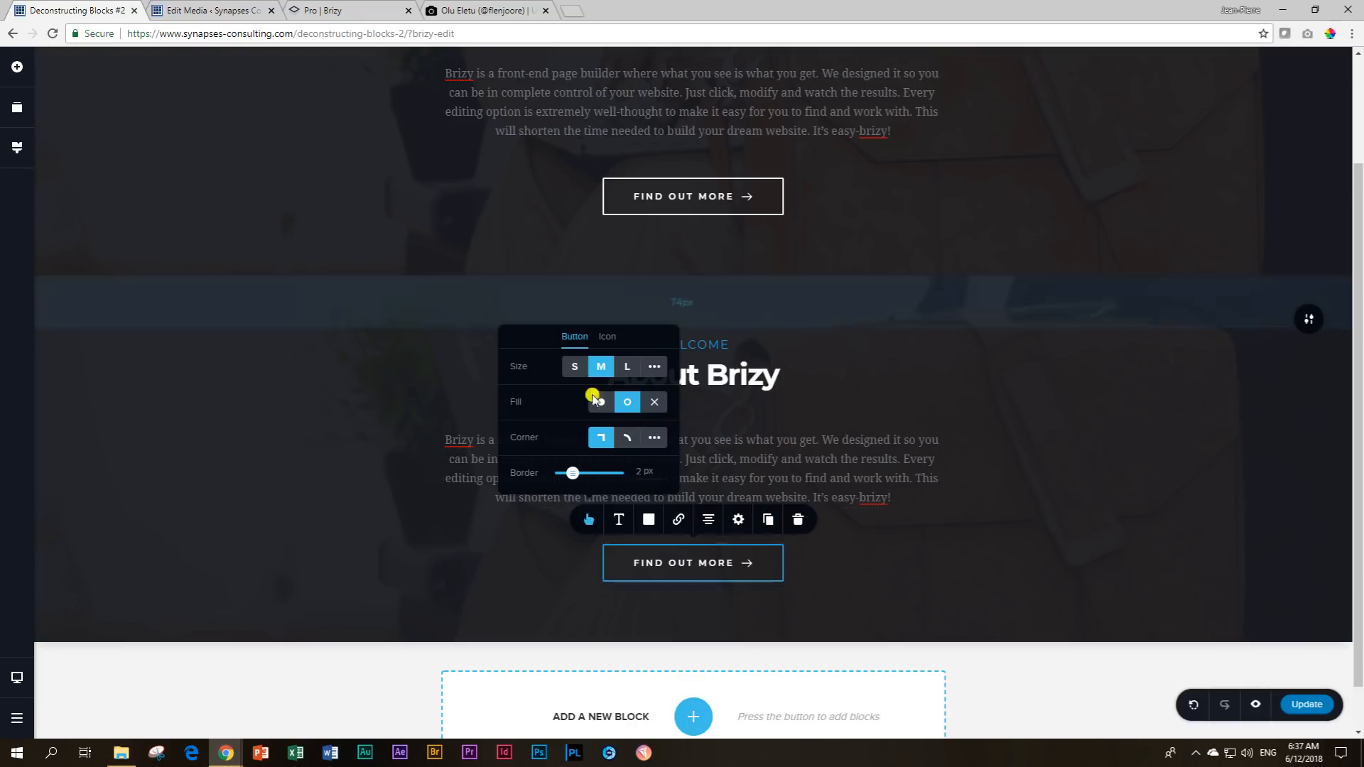
{"action": "mouse_move", "coordinate": [807, 603]}
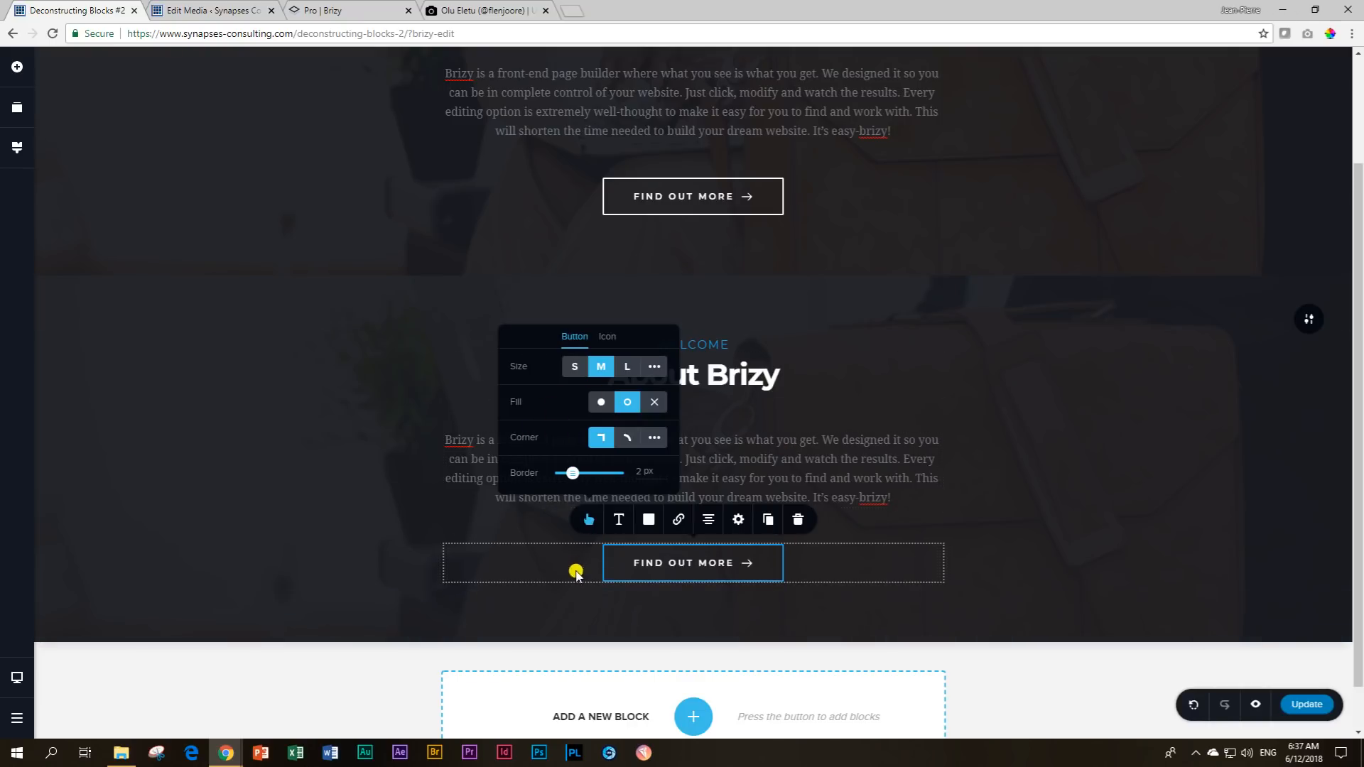
{"action": "left_click", "coordinate": [646, 521]}
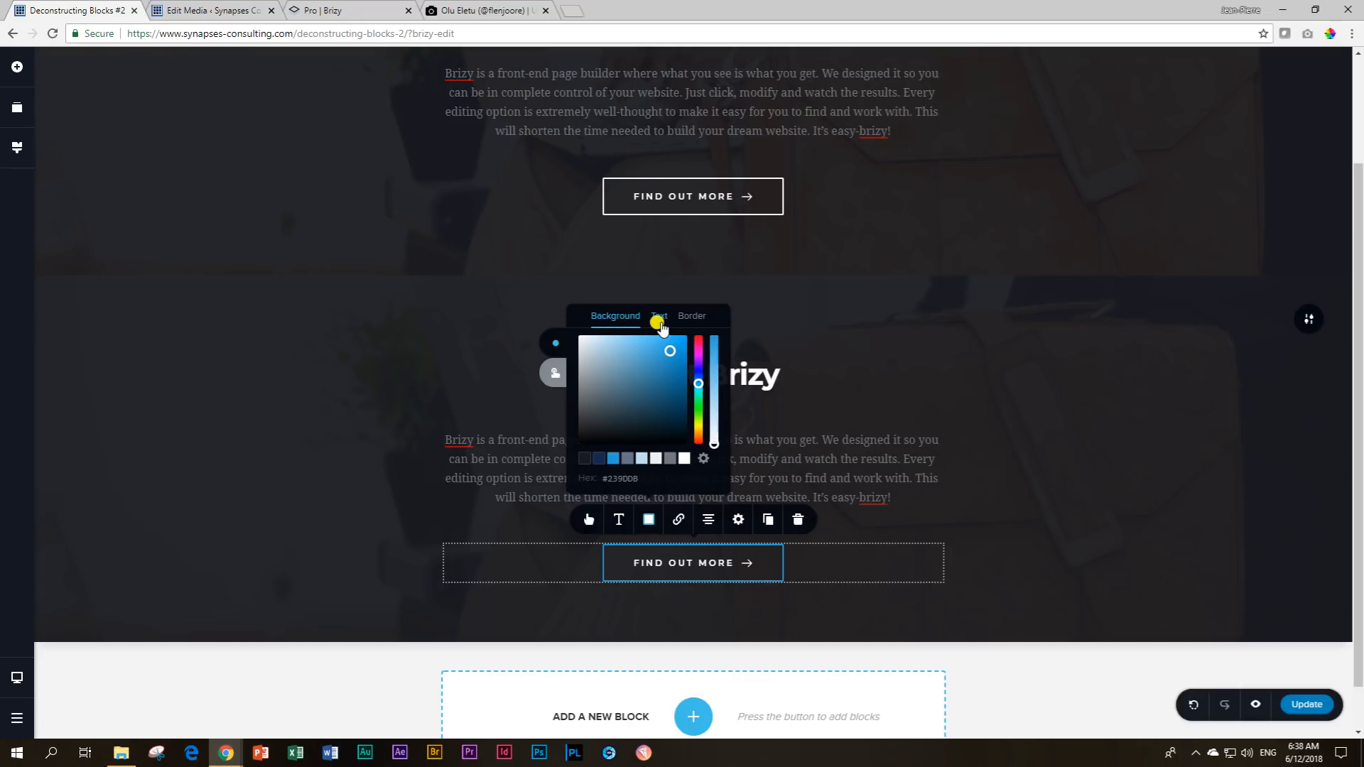
{"action": "left_click", "coordinate": [691, 321]}
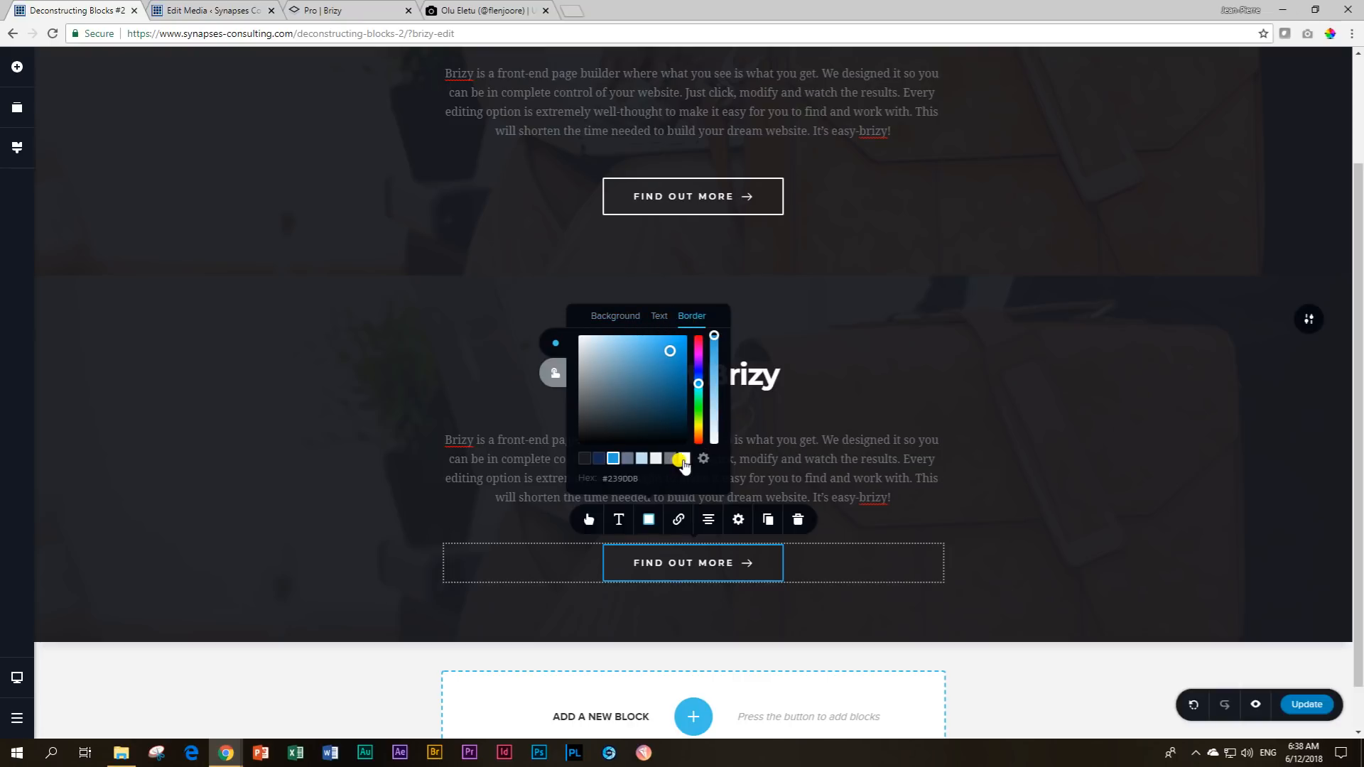
{"action": "left_click", "coordinate": [681, 459]}
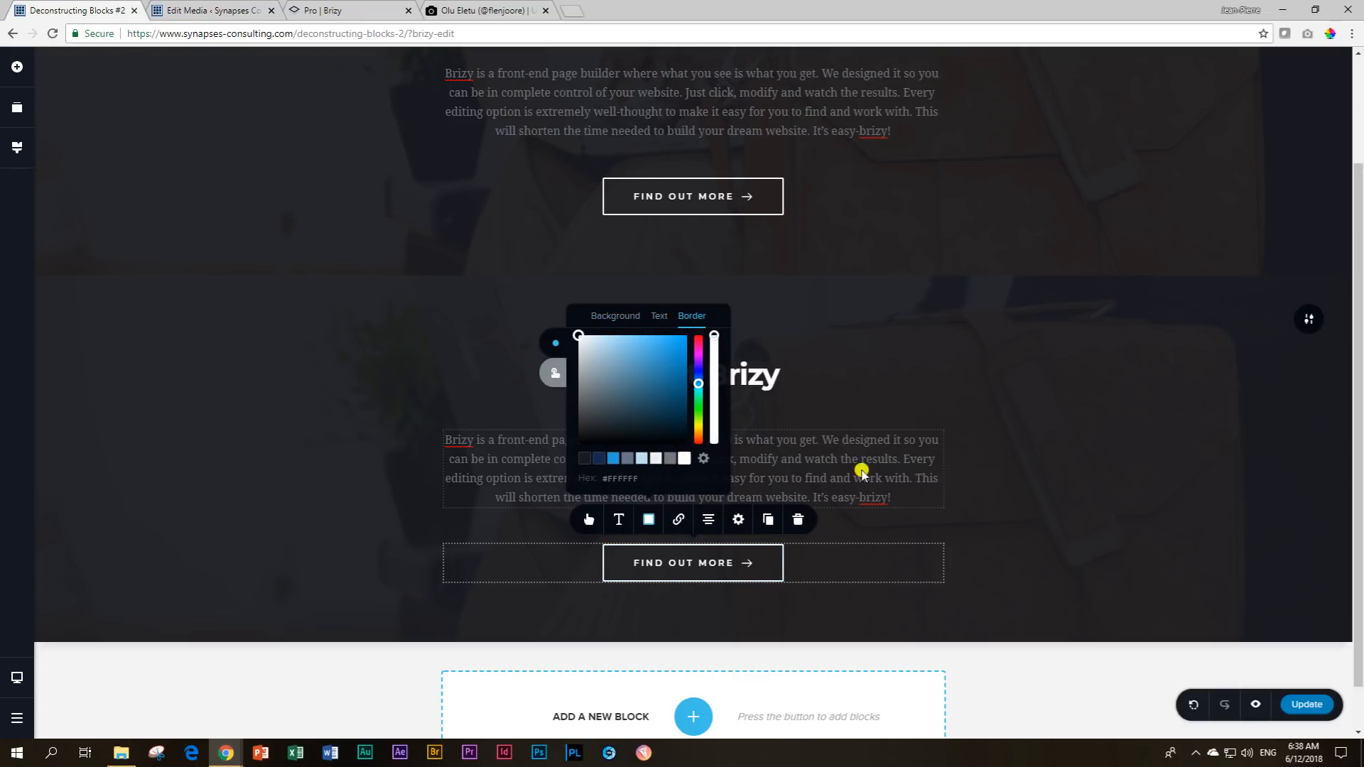
{"action": "left_click", "coordinate": [1063, 488]}
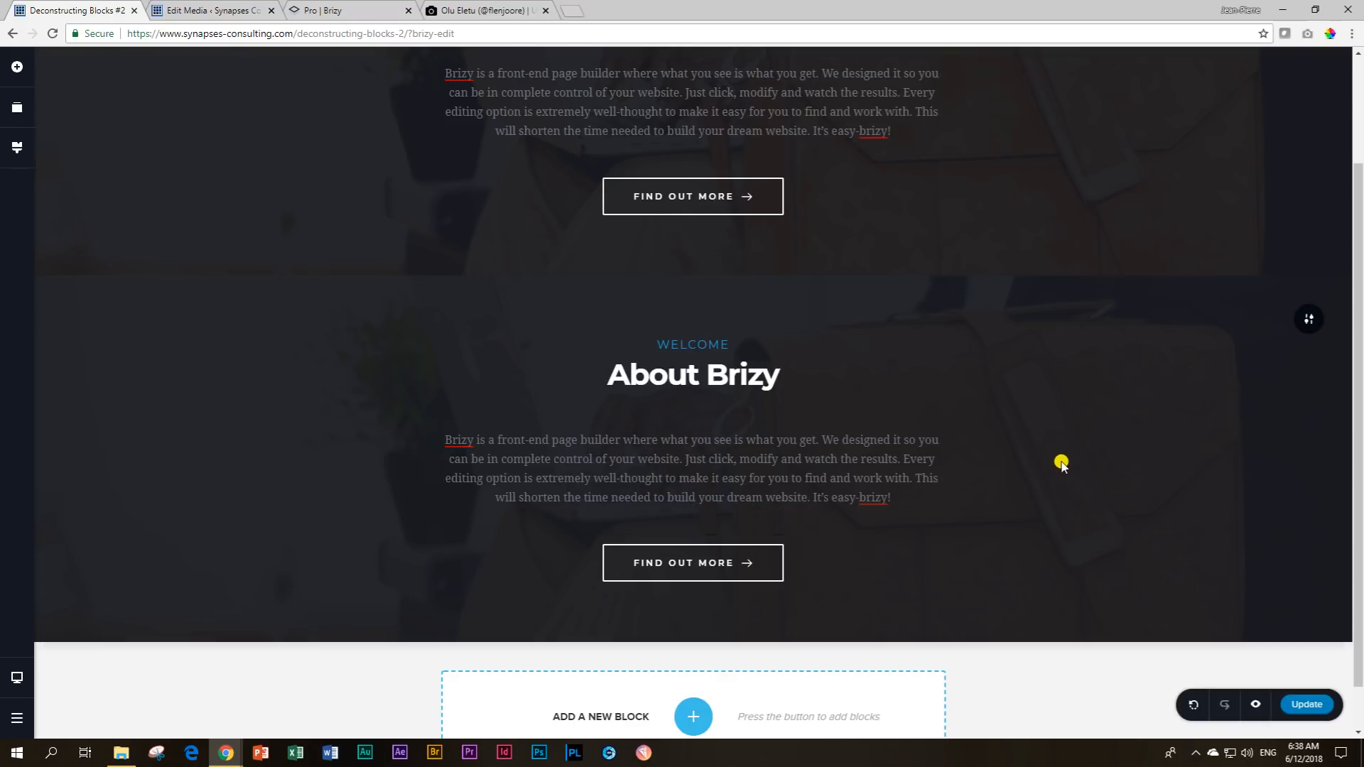
Compare the original and rebuilt About Brizy blocks, including how their FIND OUT MORE buttons look in the hover state.
{"action": "scroll", "coordinate": [1044, 455], "scroll_direction": "up", "scroll_amount": 2}
{"action": "scroll", "coordinate": [1030, 443], "scroll_direction": "down", "scroll_amount": 3}
{"action": "scroll", "coordinate": [1034, 451], "scroll_direction": "up", "scroll_amount": 3}
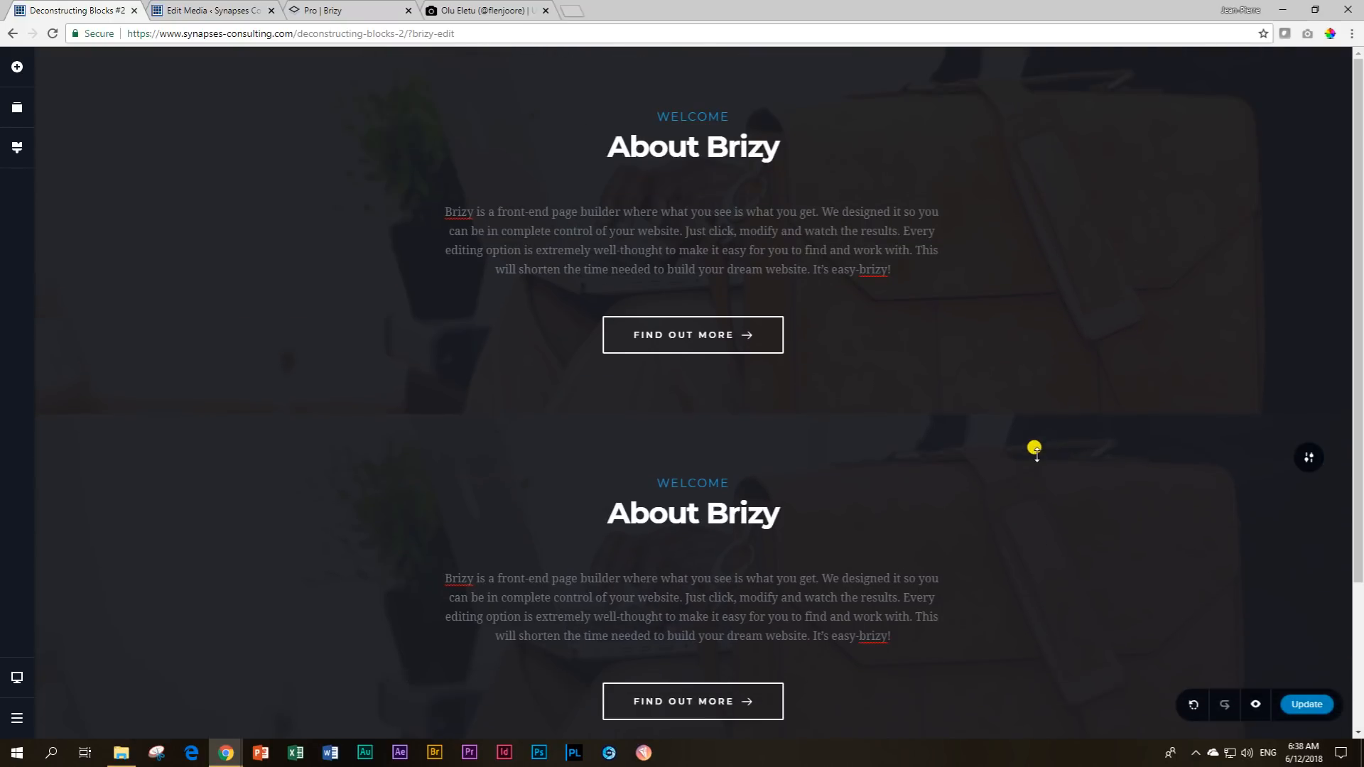
{"action": "scroll", "coordinate": [1035, 452], "scroll_direction": "down", "scroll_amount": 3}
{"action": "scroll", "coordinate": [1037, 448], "scroll_direction": "up", "scroll_amount": 3}
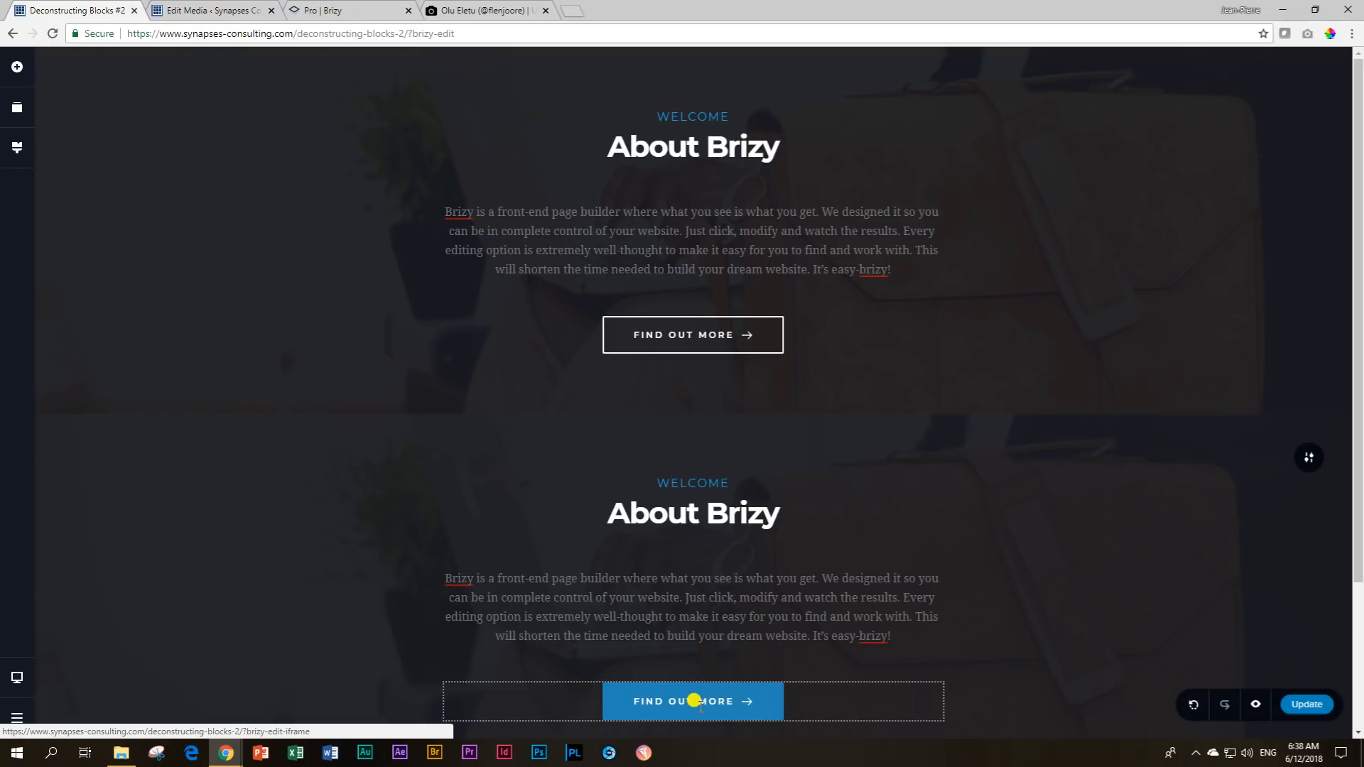
Set the rebuilt FIND OUT MORE button's hover background to white, #FFFFFF, and its hover text to black, #000000.
{"action": "scroll", "coordinate": [1065, 608], "scroll_direction": "down", "scroll_amount": 3}
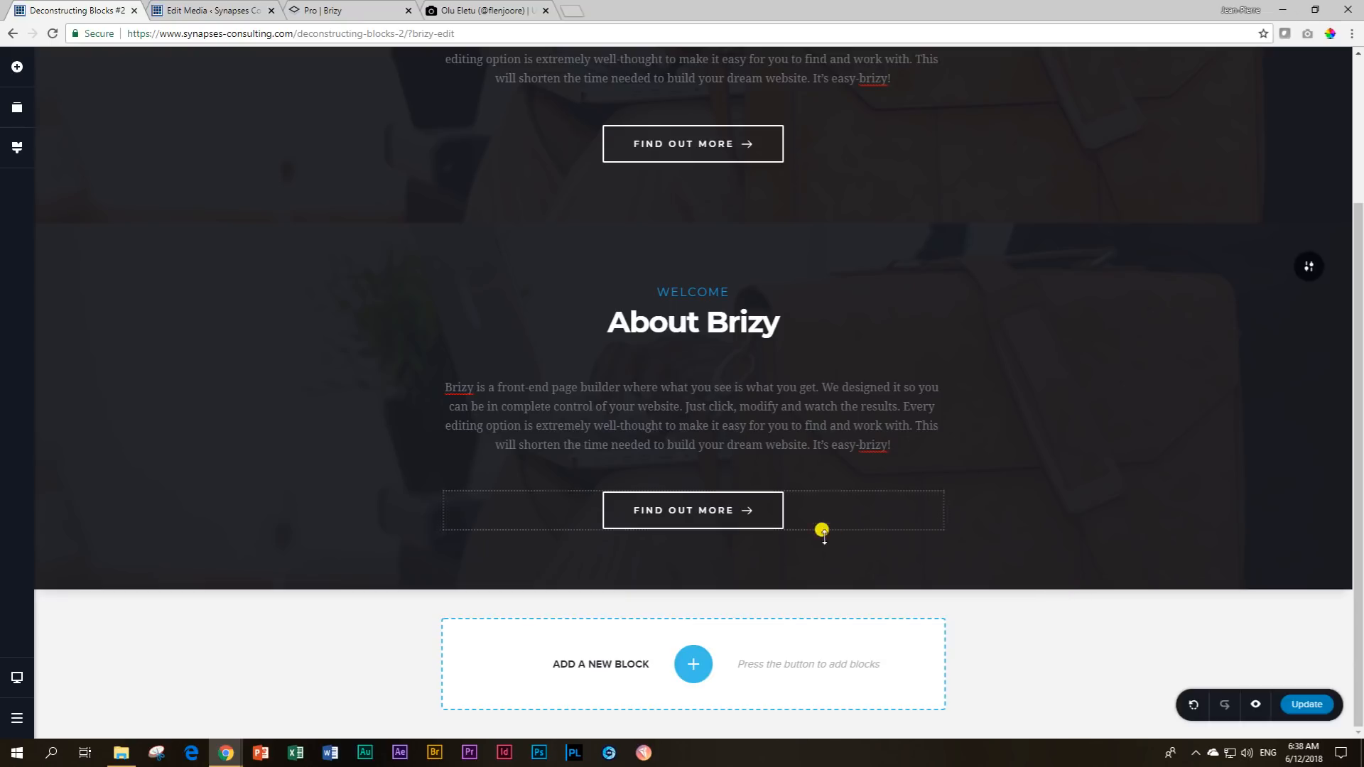
{"action": "left_click", "coordinate": [718, 509]}
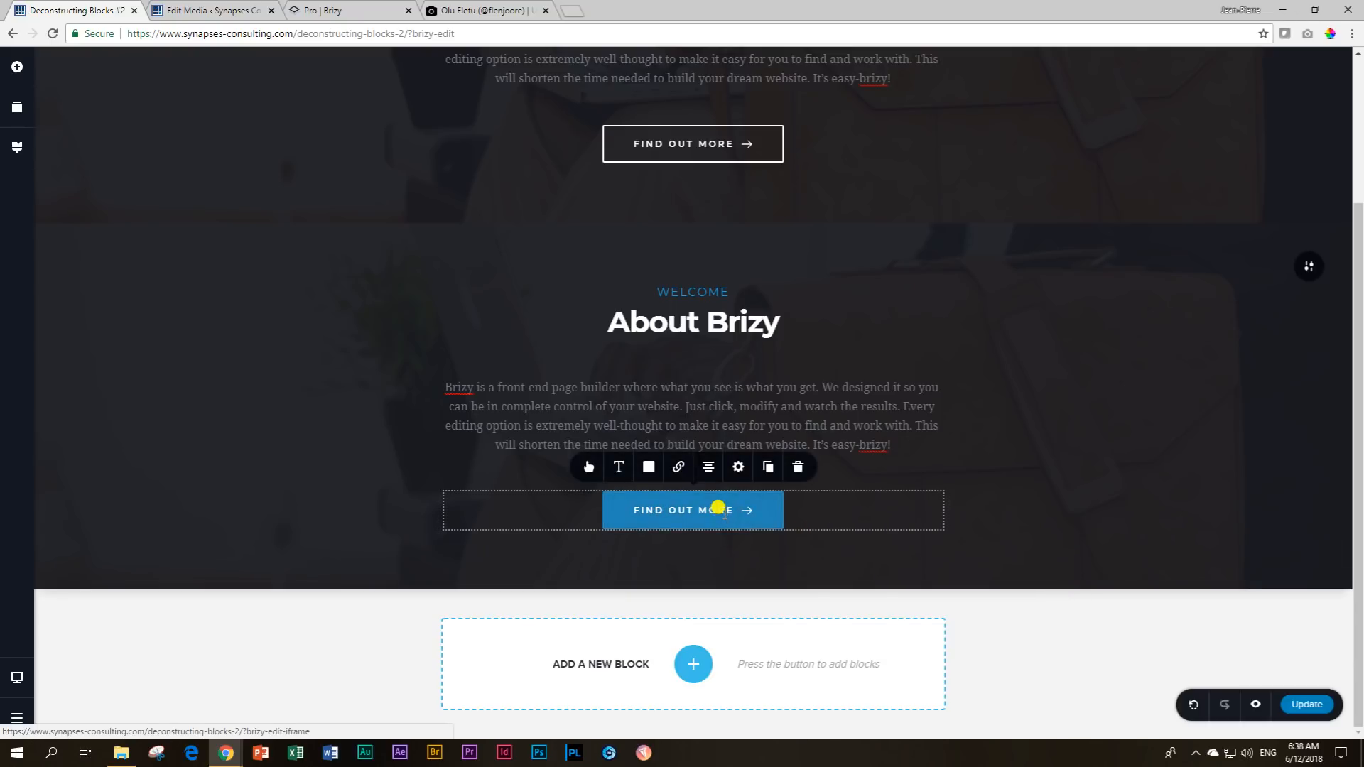
{"action": "left_click", "coordinate": [646, 469]}
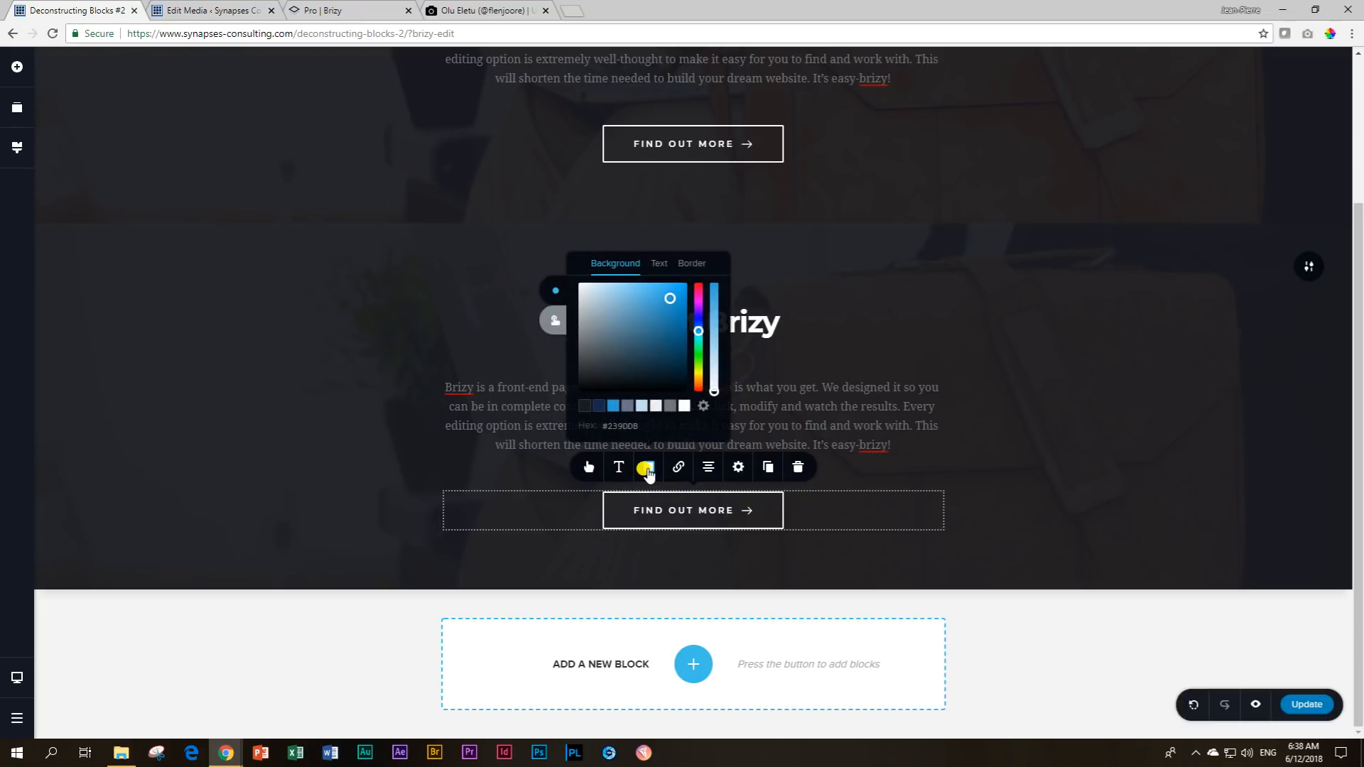
{"action": "left_click", "coordinate": [555, 321]}
{"action": "left_click", "coordinate": [683, 405]}
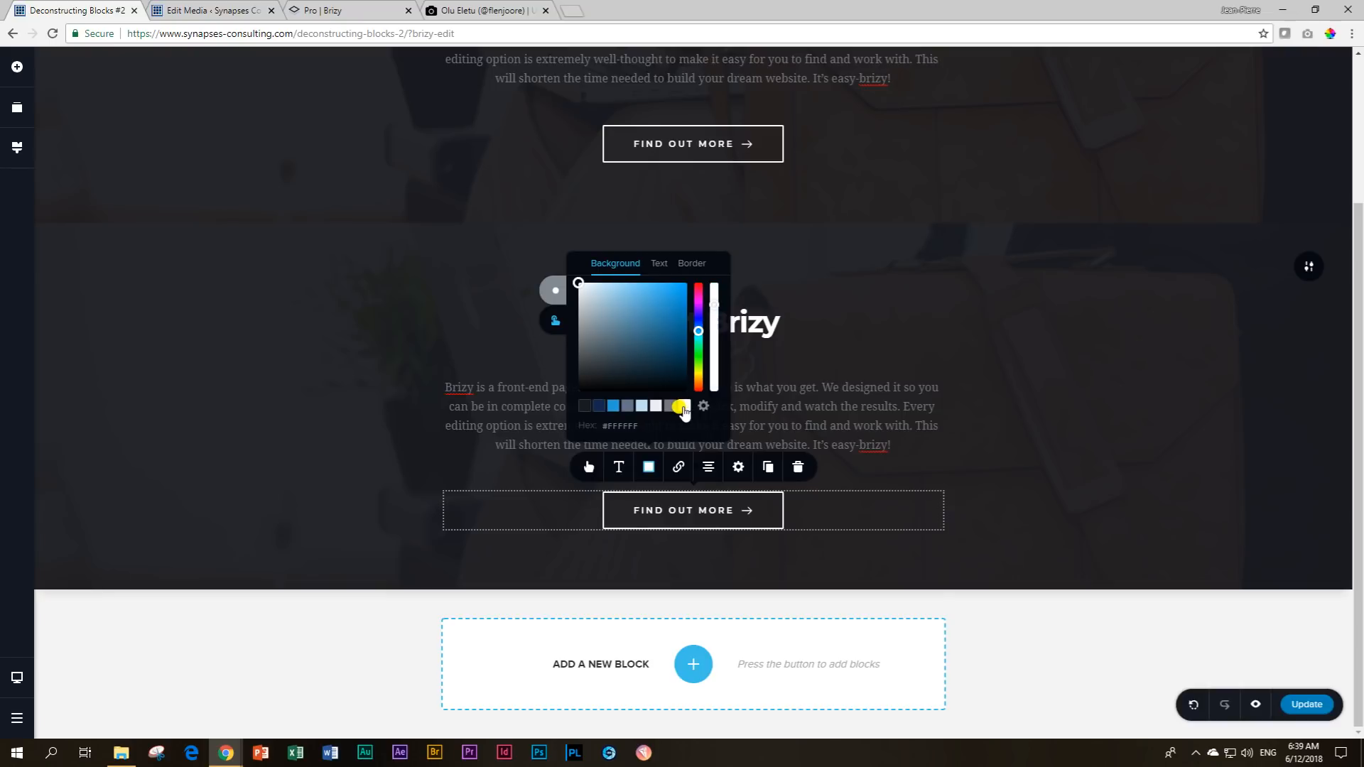
{"action": "left_click", "coordinate": [659, 268]}
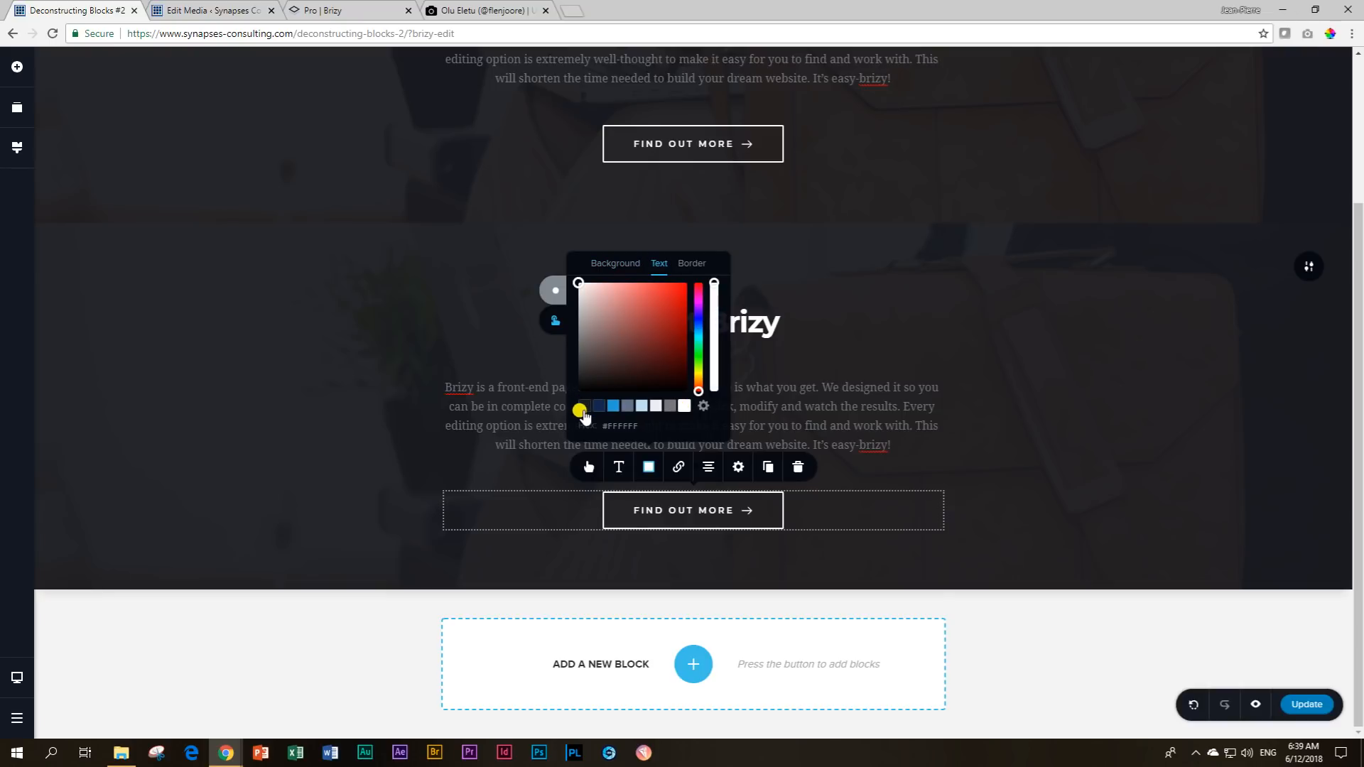
{"action": "left_click", "coordinate": [583, 410]}
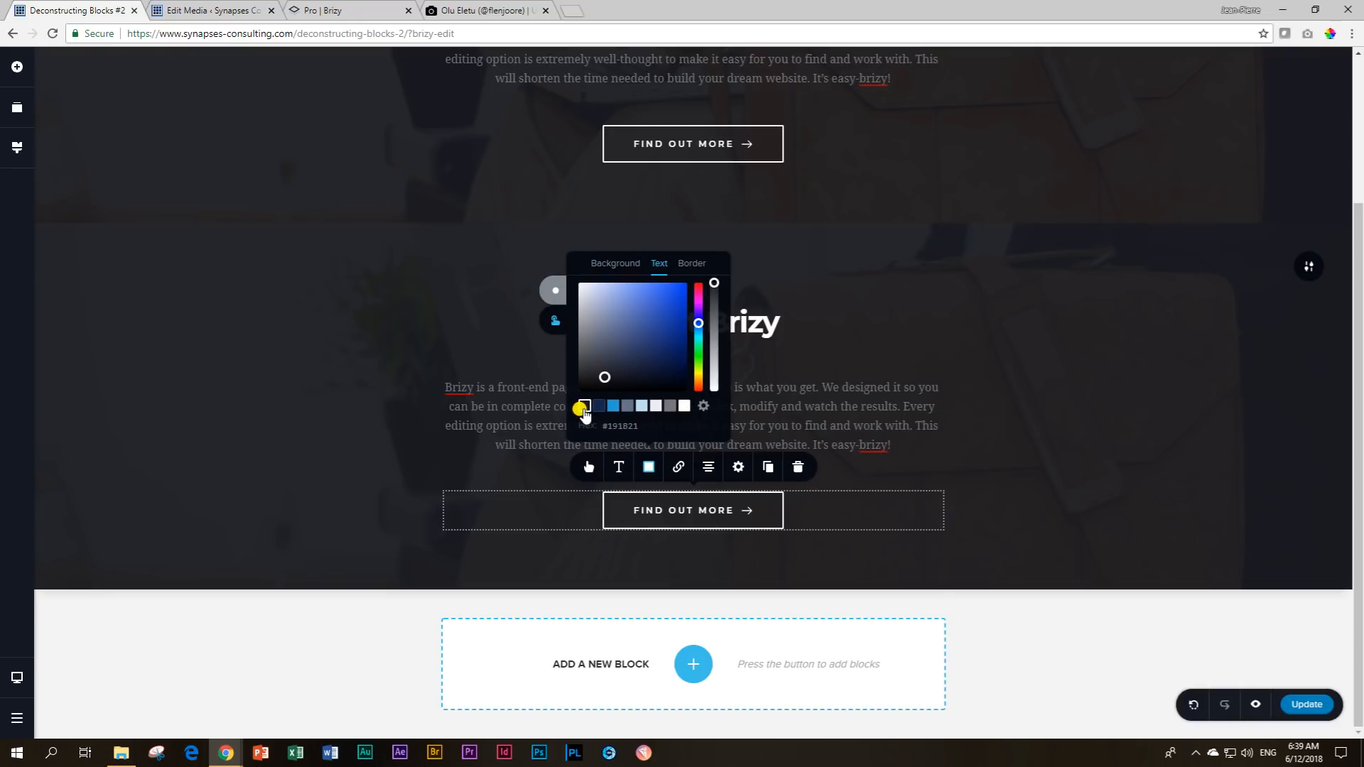
{"action": "mouse_move", "coordinate": [603, 378]}
{"action": "left_mouse_down"}
{"action": "mouse_move", "coordinate": [573, 398]}
{"action": "mouse_move", "coordinate": [600, 429]}
{"action": "left_mouse_up"}
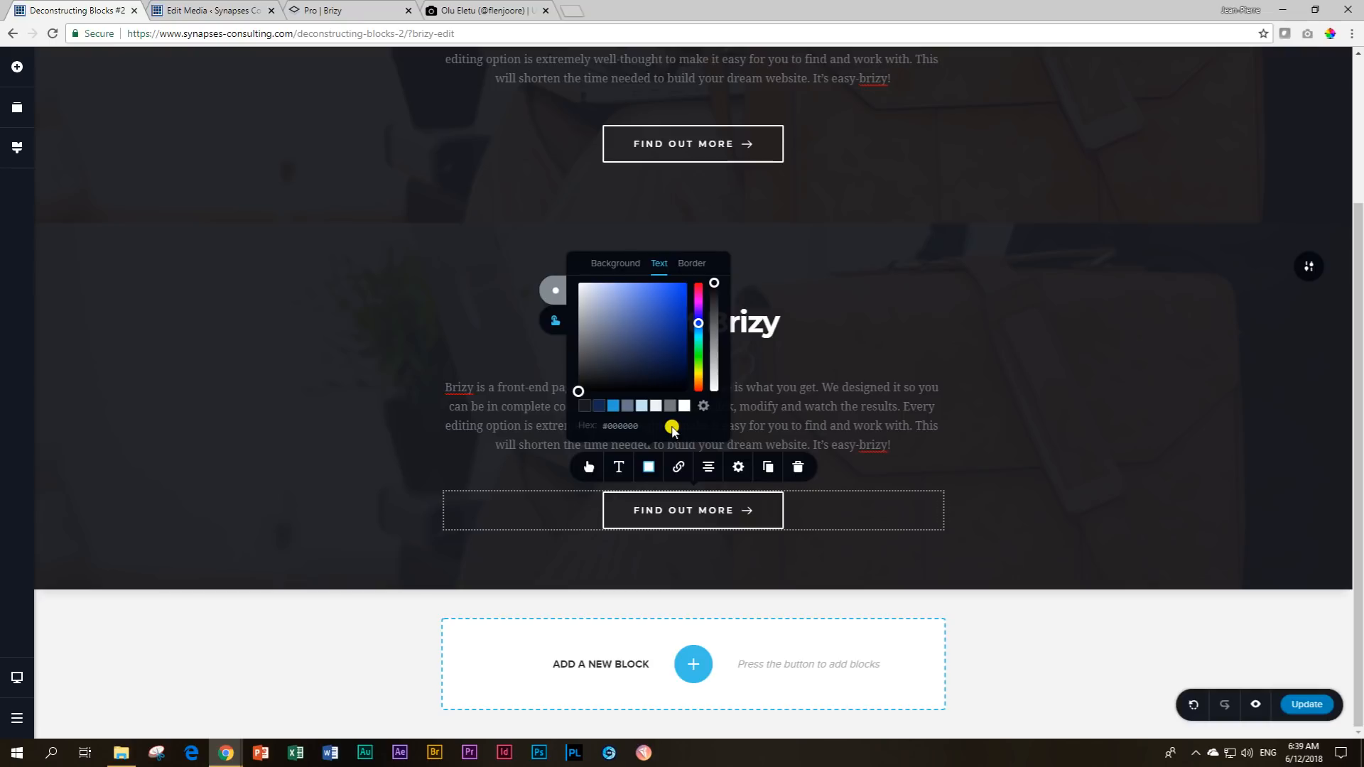
{"action": "left_click", "coordinate": [1037, 511]}
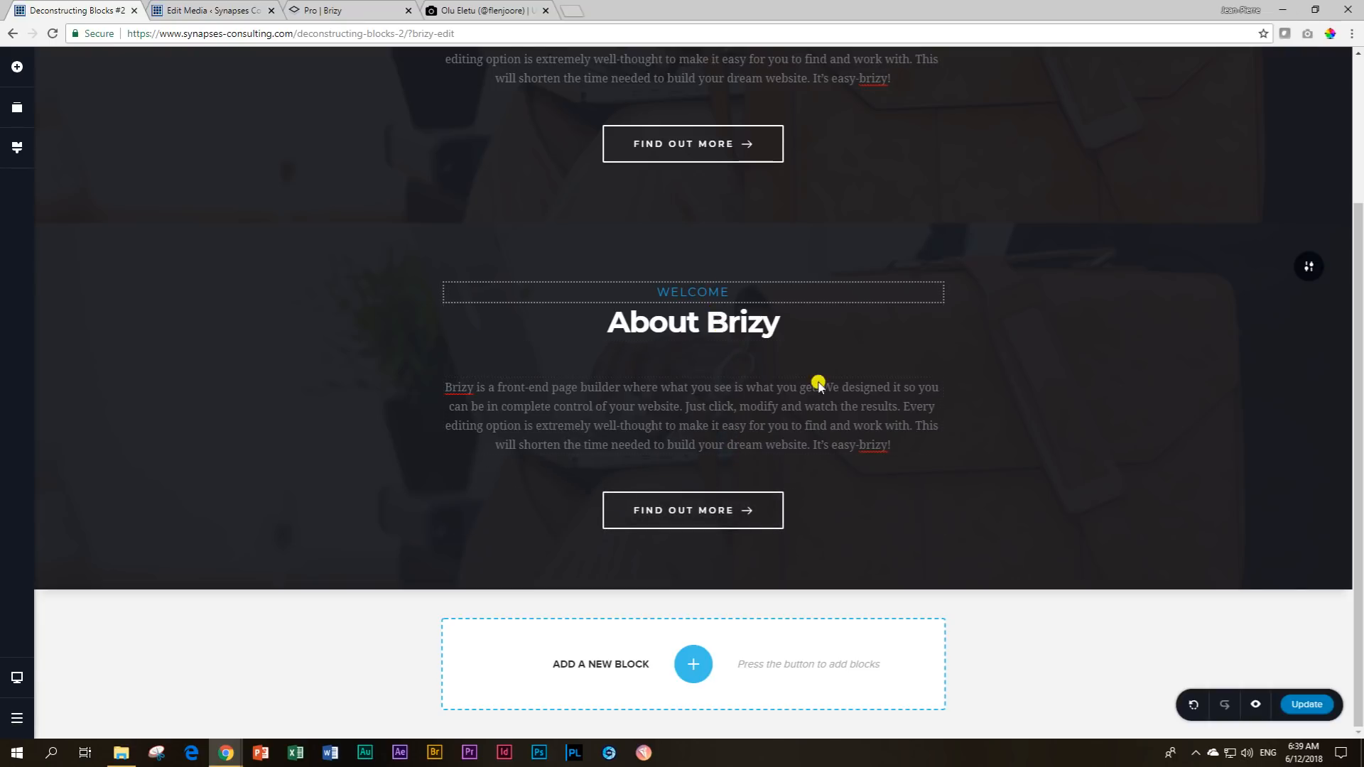
Review the finished rebuilt block against the original, checking the label, title, paragraph, spacing and button.
{"action": "scroll", "coordinate": [971, 490], "scroll_direction": "up", "scroll_amount": 3}
{"action": "scroll", "coordinate": [970, 499], "scroll_direction": "down", "scroll_amount": 3}
{"action": "scroll", "coordinate": [971, 505], "scroll_direction": "up", "scroll_amount": 3}
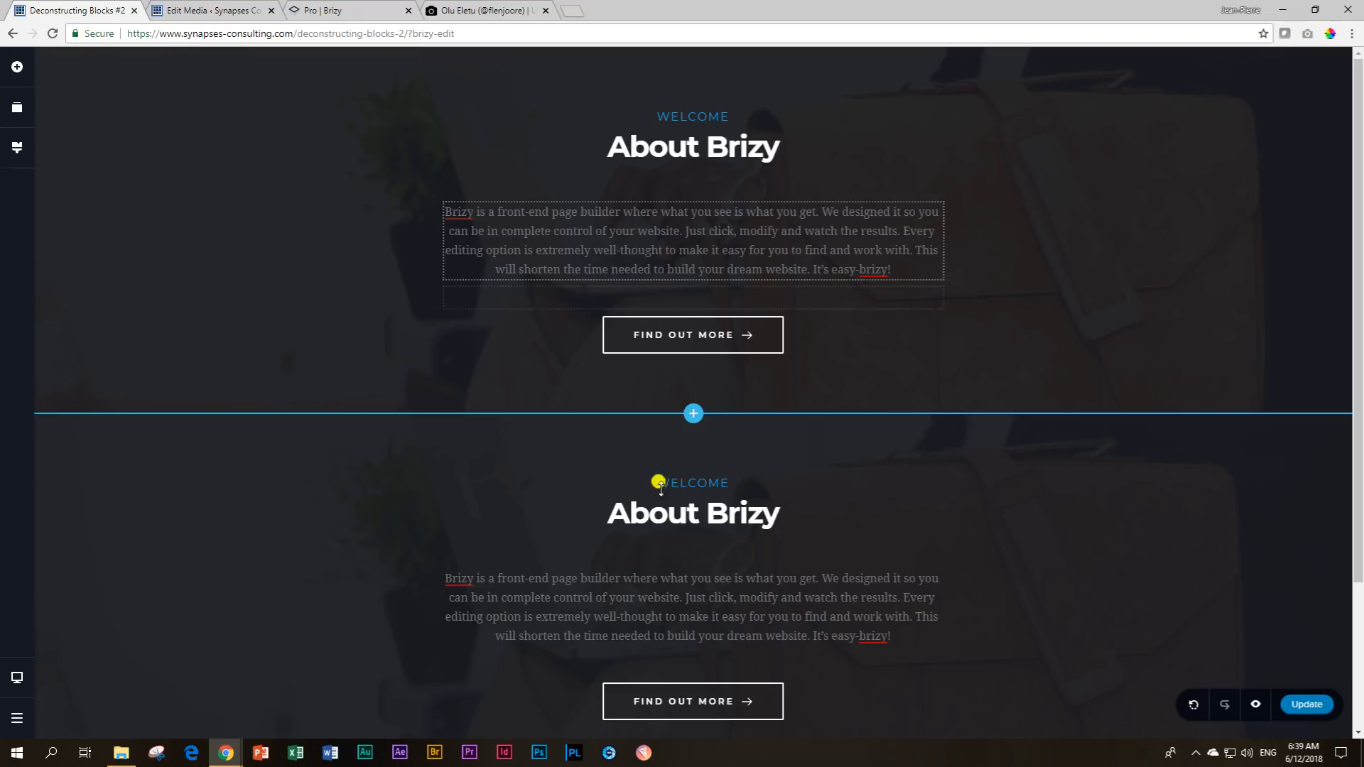
{"action": "scroll", "coordinate": [1065, 566], "scroll_direction": "down", "scroll_amount": 3}
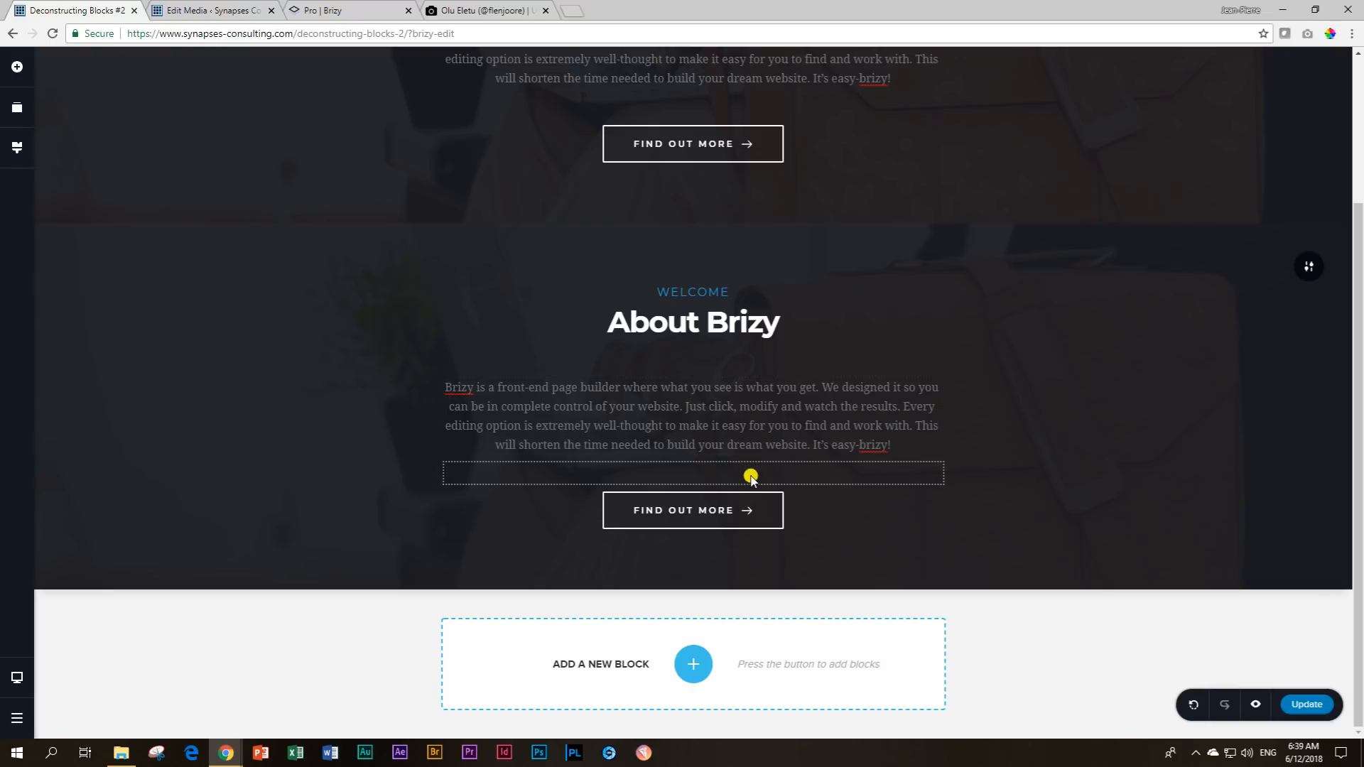
{"action": "scroll", "coordinate": [1059, 530], "scroll_direction": "up", "scroll_amount": 3}
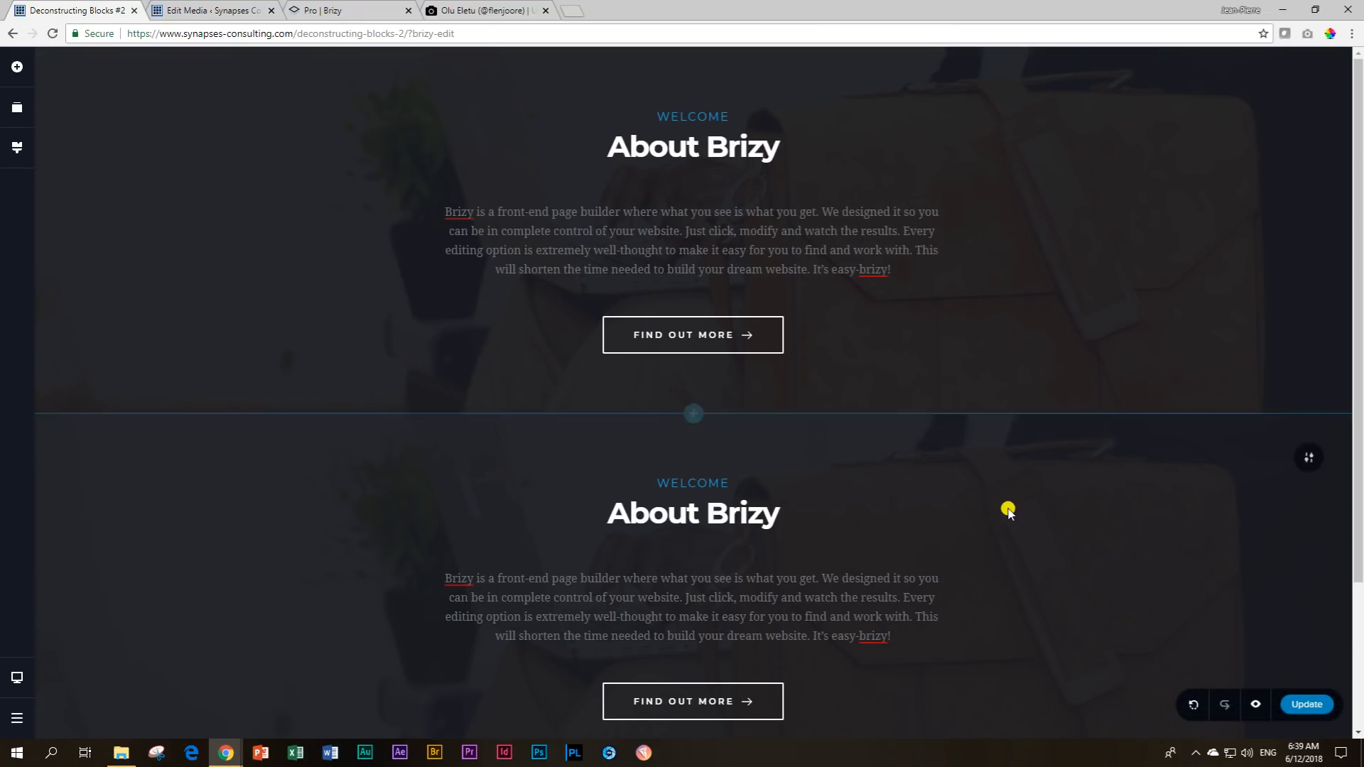
{"action": "scroll", "coordinate": [1002, 500], "scroll_direction": "down", "scroll_amount": 3}
{"action": "scroll", "coordinate": [1010, 510], "scroll_direction": "up", "scroll_amount": 3}
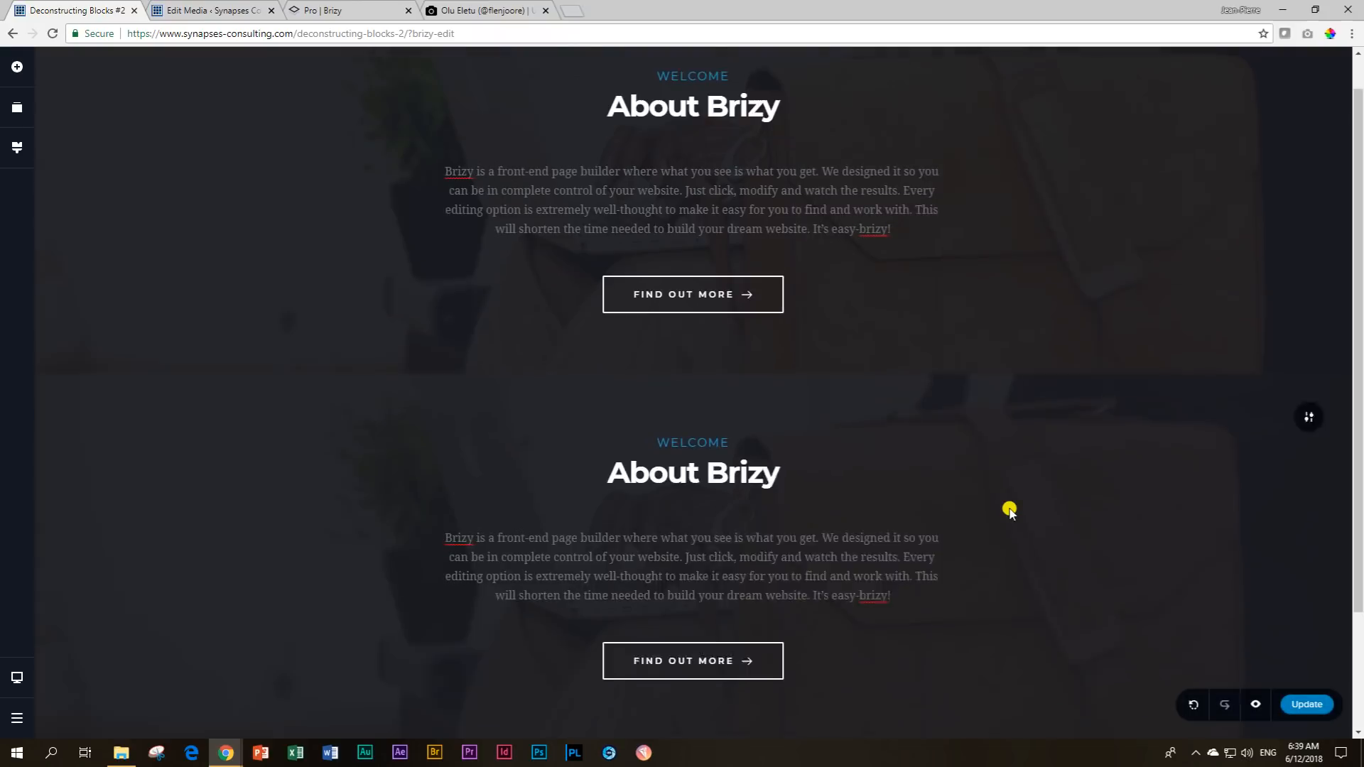